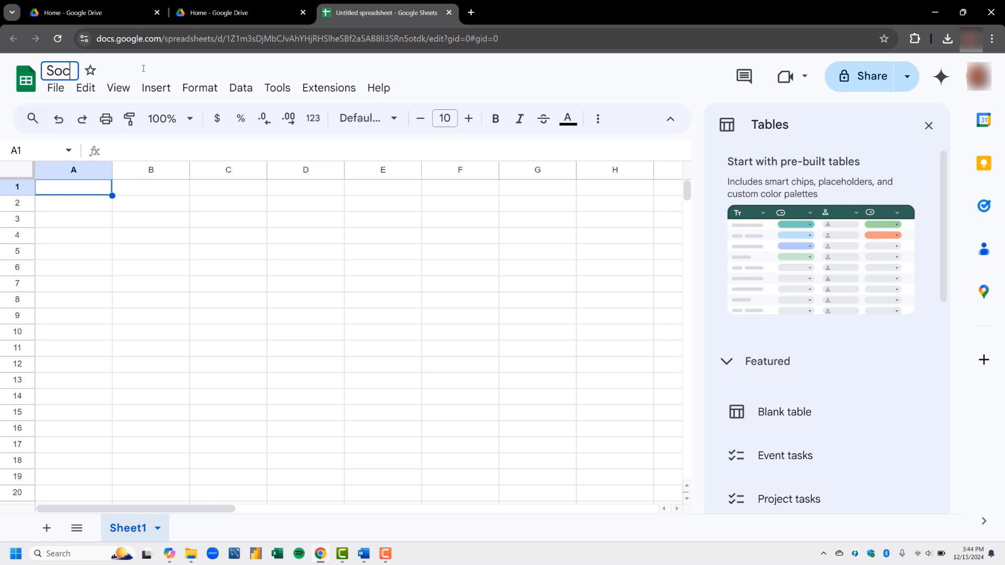
# - Name the untitled spreadsheet "Soccer Players"
pyautogui.write('er Players')
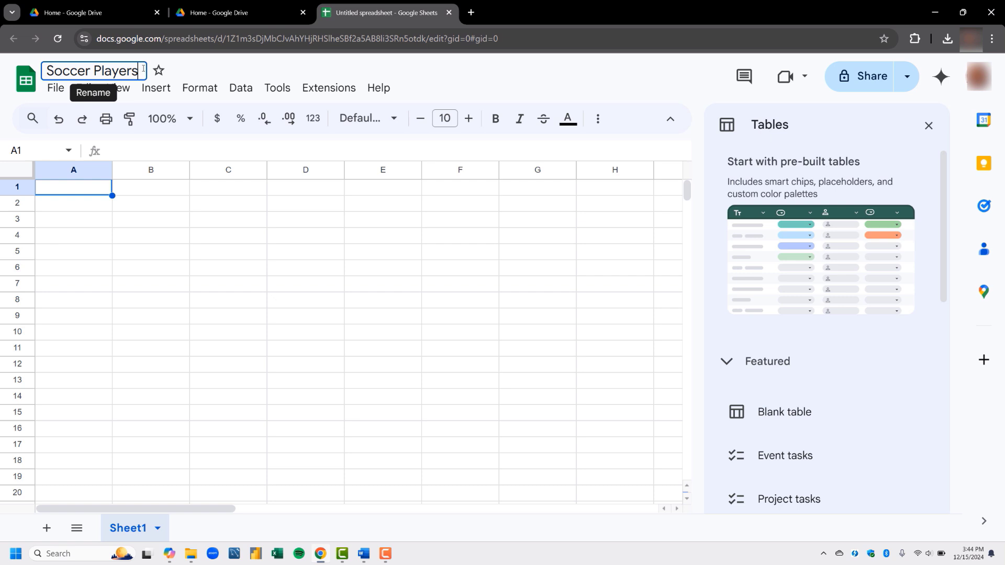
pyautogui.press('Return')
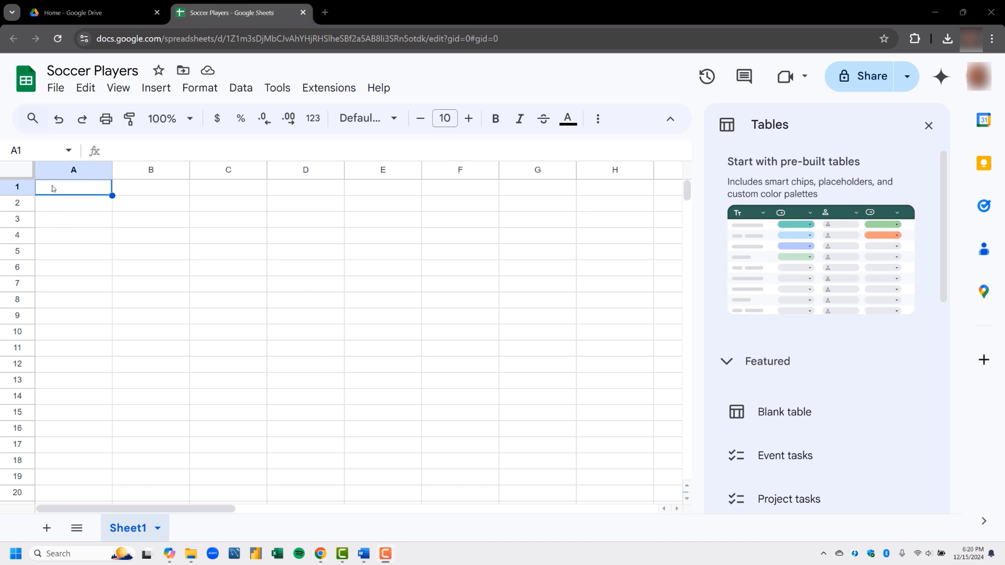
# - Enter "Erling Haaland" in cell A1 and "Norway" in cell B1
pyautogui.write('E')
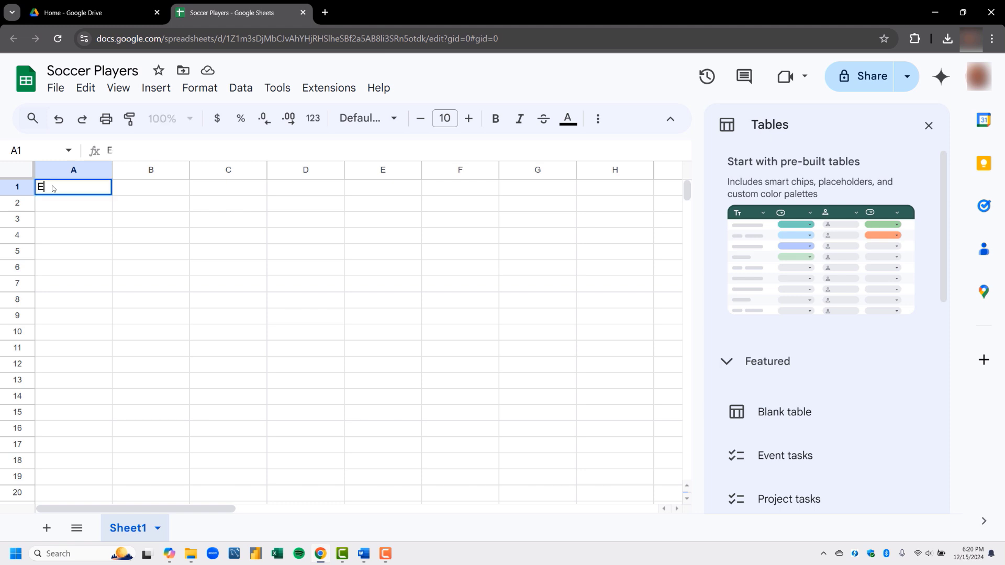
pyautogui.write('rling Haaland')
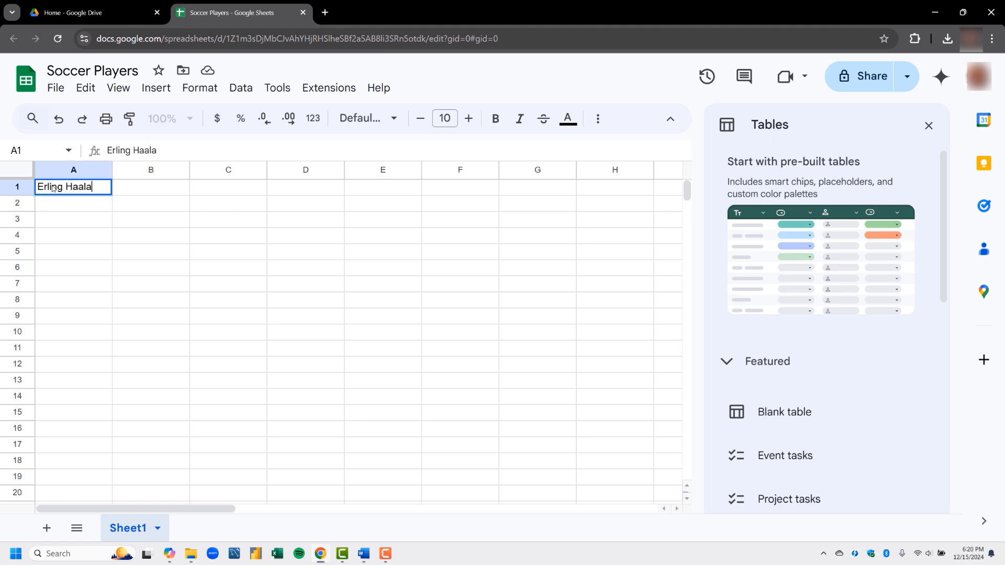
pyautogui.press('Tab')
pyautogui.write('Norea')
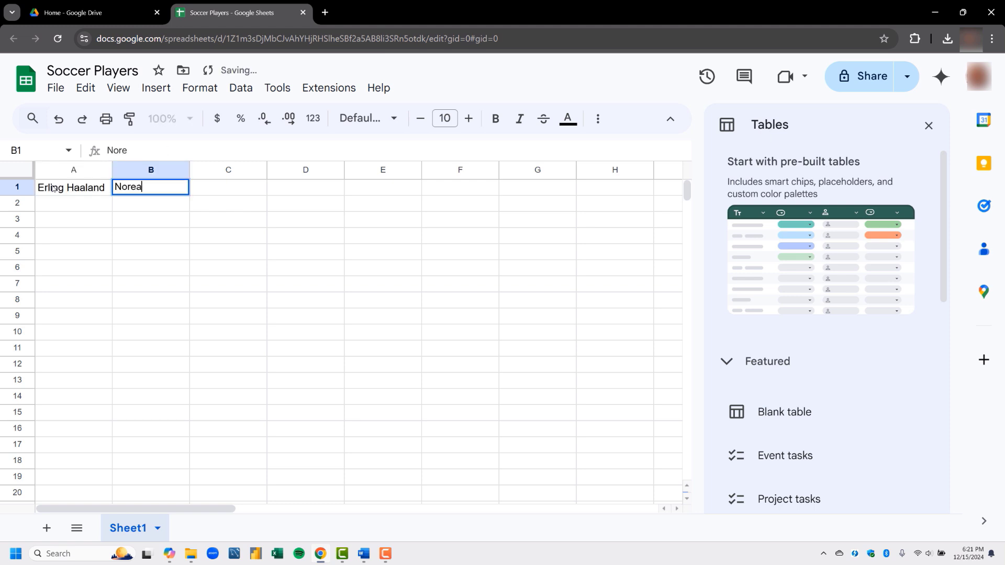
pyautogui.press('BackSpace')
pyautogui.press('BackSpace')
pyautogui.write('way')
pyautogui.press('Return')
# - Enter "Bukayo Saka" in cell A2 and "England" in cell B2
pyautogui.press('Left')
pyautogui.write('B')
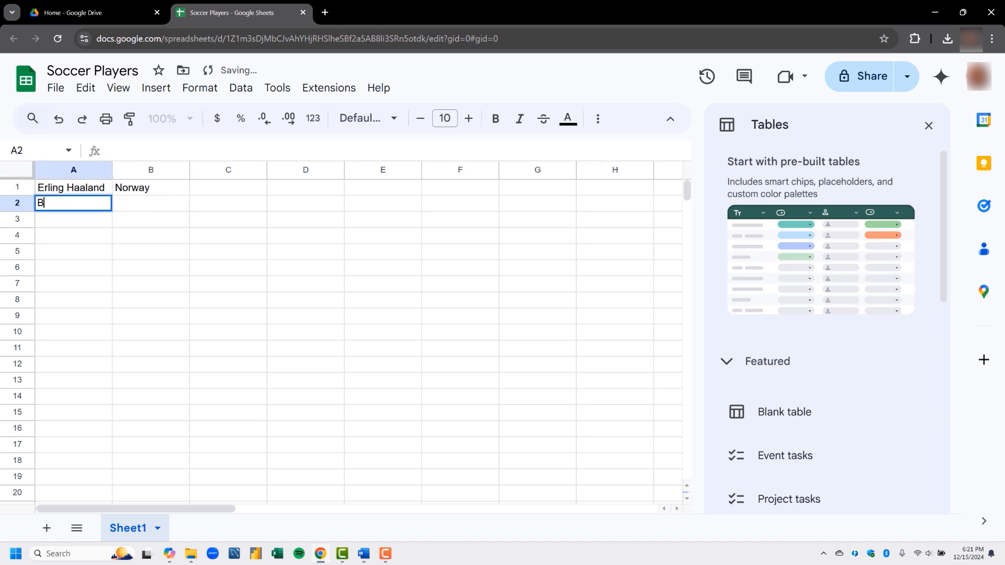
pyautogui.write('ukayo Saka')
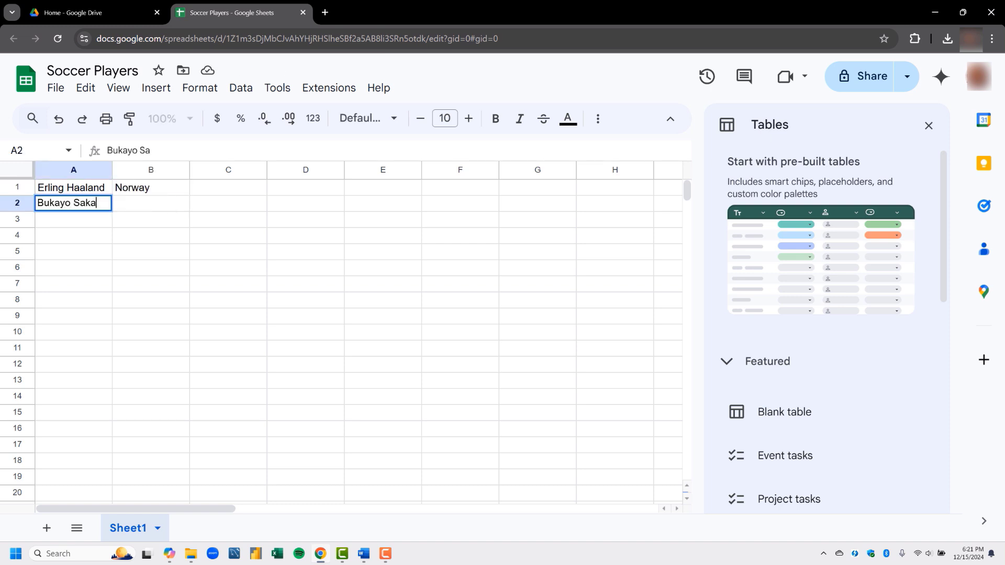
pyautogui.press('Tab')
pyautogui.write('England')
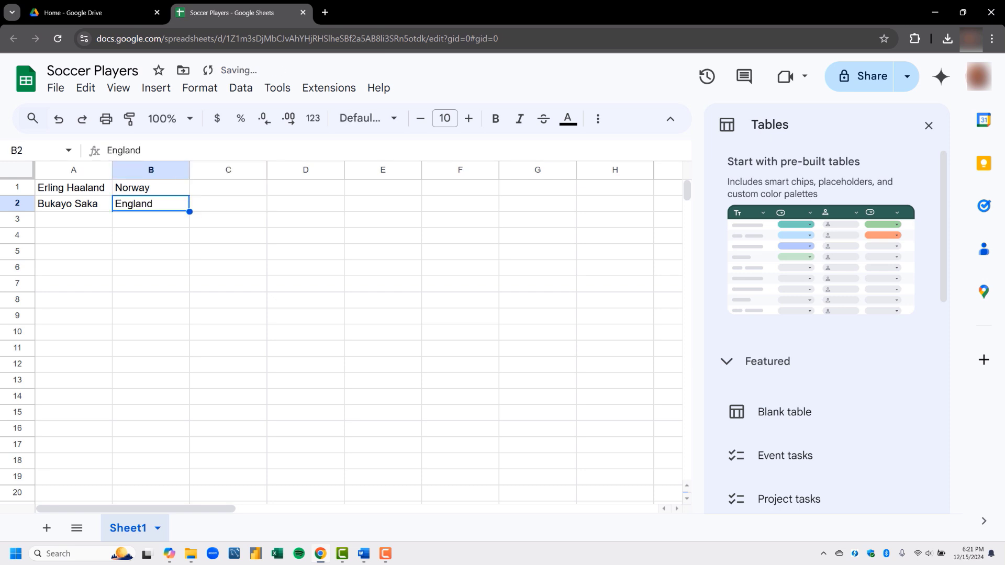
# - Insert one empty row above row 1 to make room for column headings
pyautogui.click(70, 186)
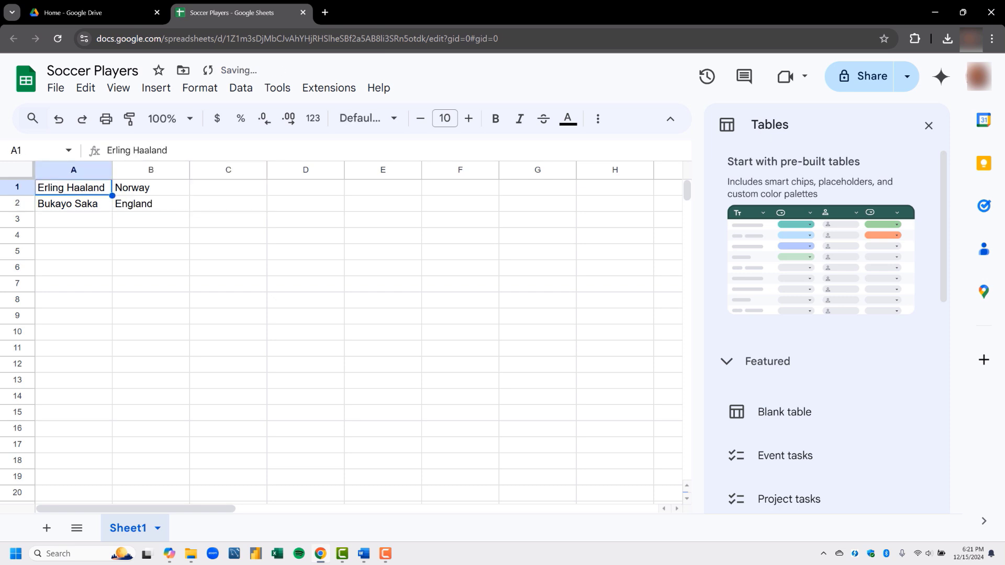
pyautogui.click(17, 187)
pyautogui.rightClick(18, 187)
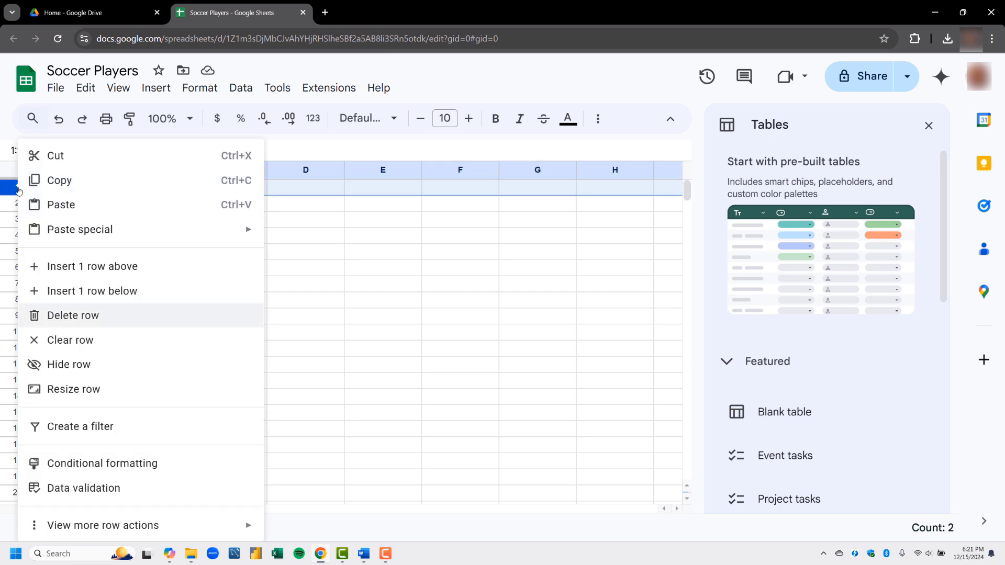
pyautogui.click(79, 265)
# - Enter the column headings "Player" in cell A1 and "Nationality" in cell B1
pyautogui.click(68, 192)
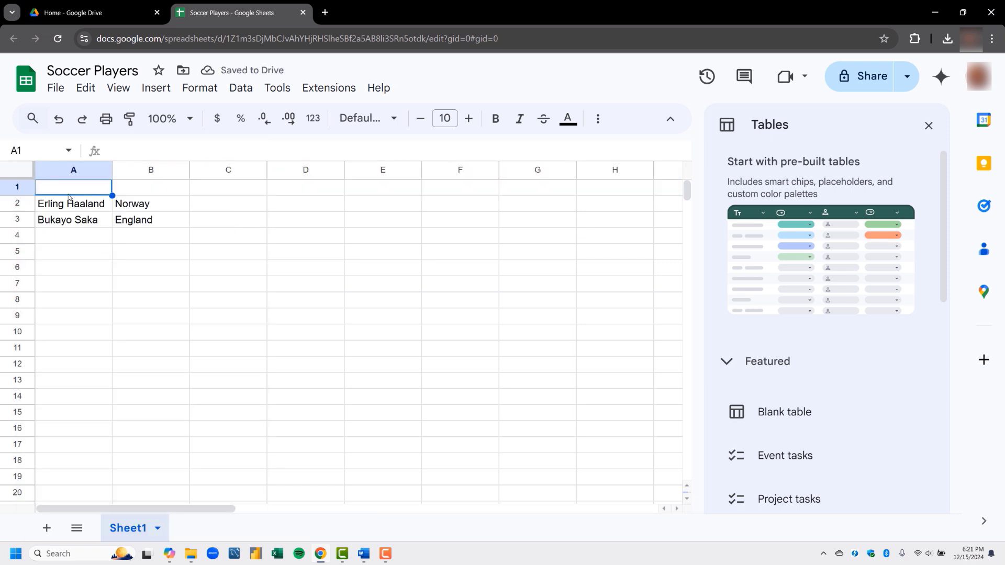
pyautogui.write('Player')
pyautogui.press('Tab')
pyautogui.write('Na')
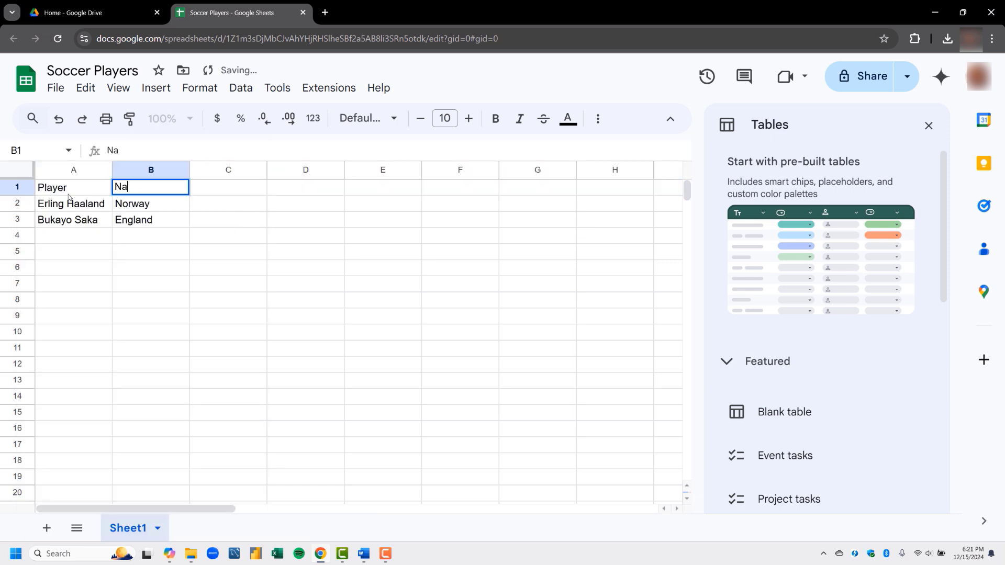
pyautogui.write('tionality')
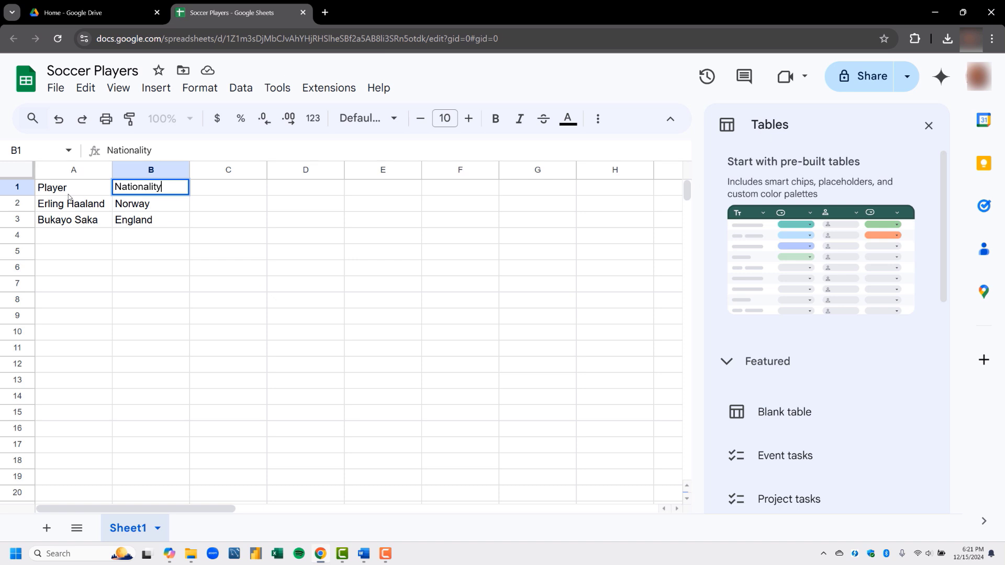
pyautogui.click(91, 251)
# - Make the Player and Nationality headings in A1 and B1 bold
pyautogui.click(73, 191)
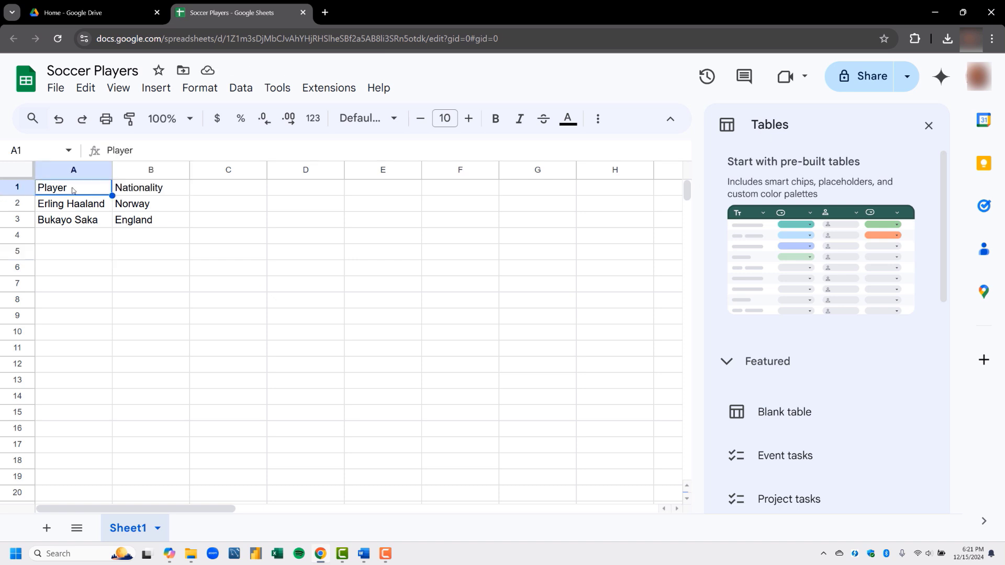
pyautogui.hotkey('ctrl', 'b')
pyautogui.press('Tab')
pyautogui.hotkey('ctrl', 'b')
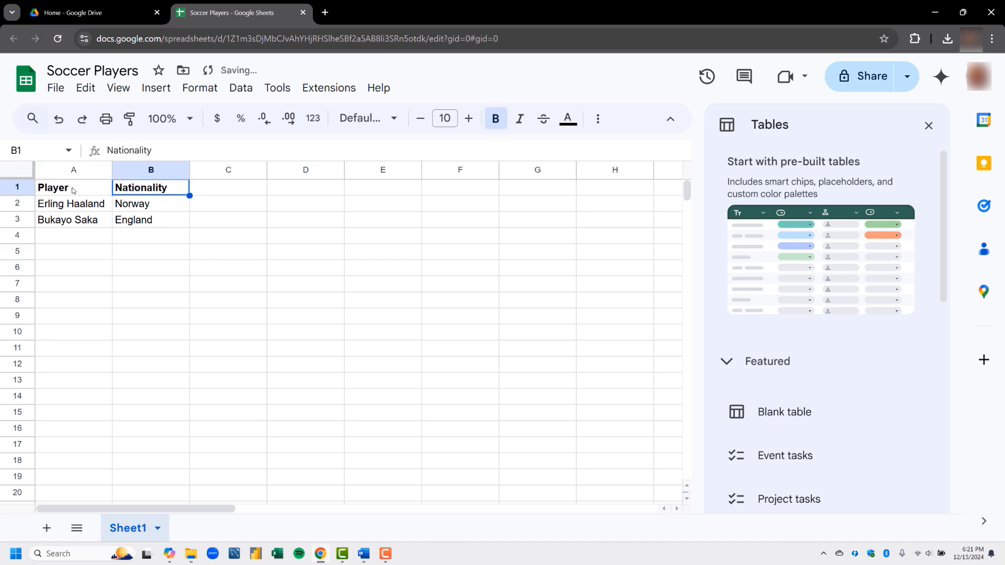
pyautogui.press('Down')
pyautogui.press('Down')
pyautogui.press('Down')
pyautogui.press('Down')
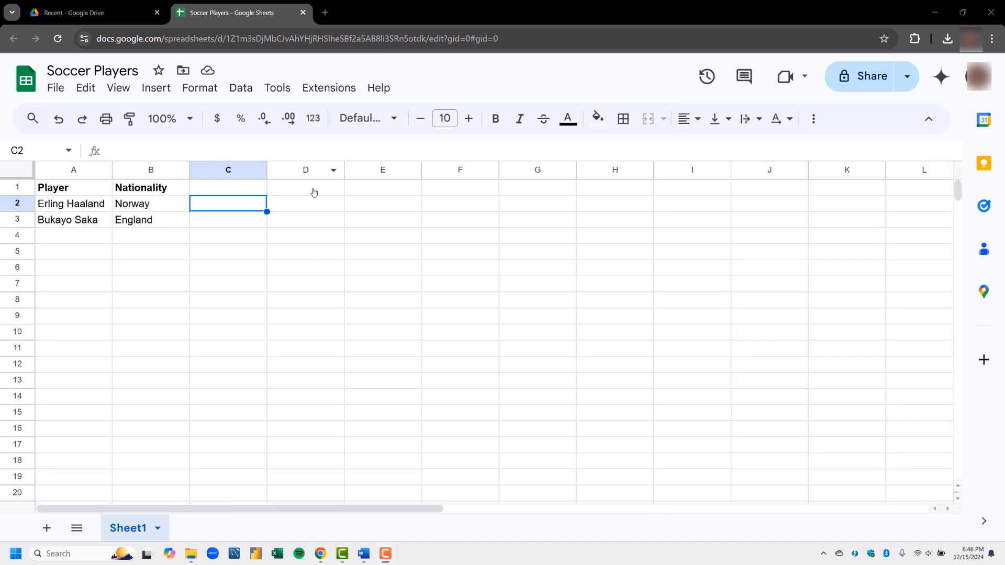
# - Close the Soccer Players spreadsheet and reopen it from the suggested files in Google Drive
pyautogui.click(302, 12)
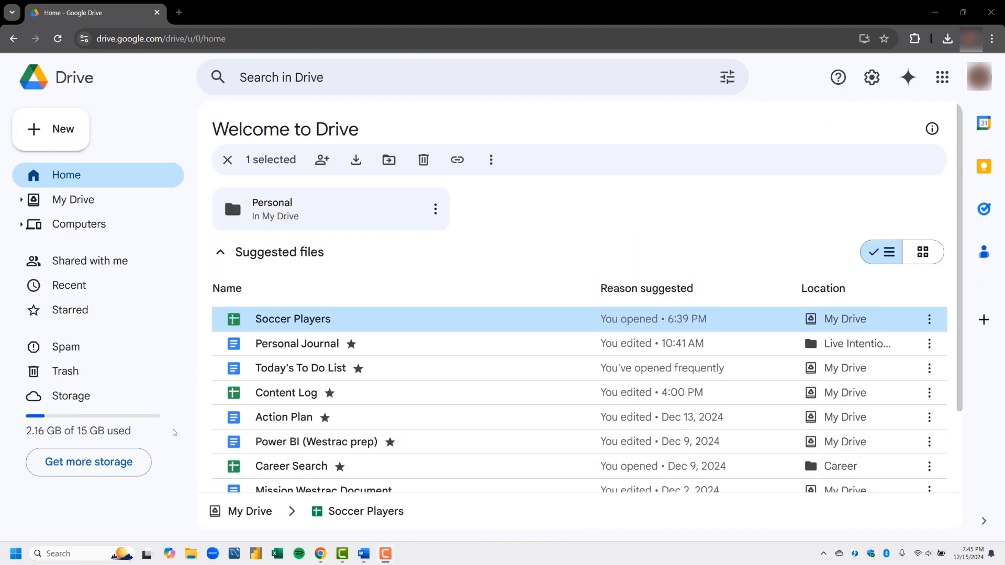
pyautogui.doubleClick(238, 320)
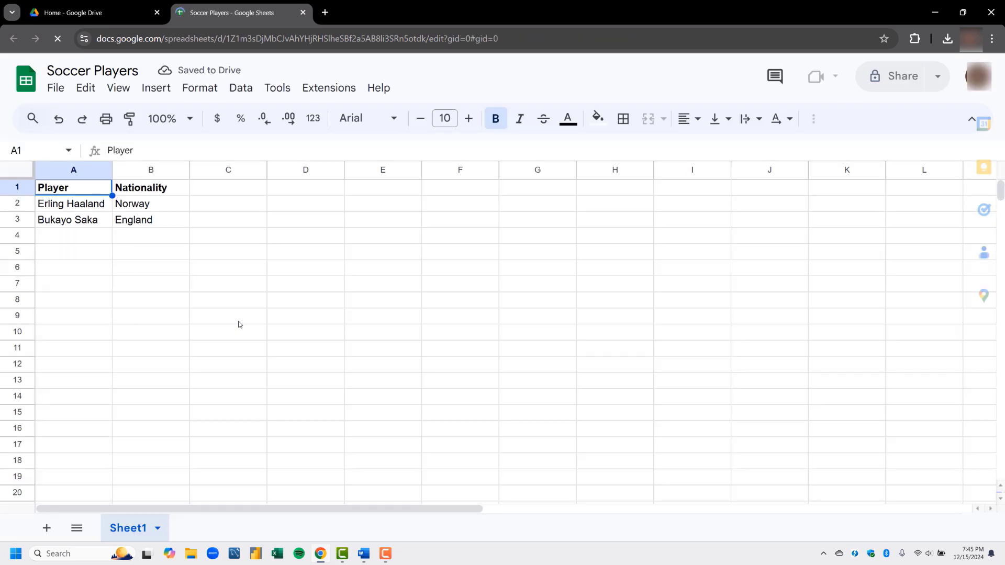
pyautogui.click(223, 205)
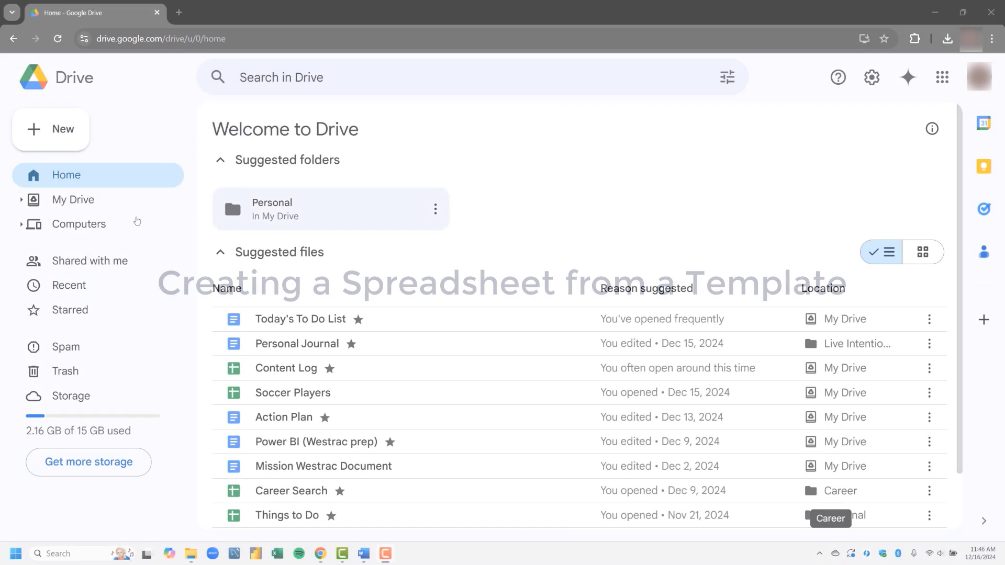
# - Start a new Google Sheets file from a template in Drive to open the template gallery
pyautogui.click(54, 136)
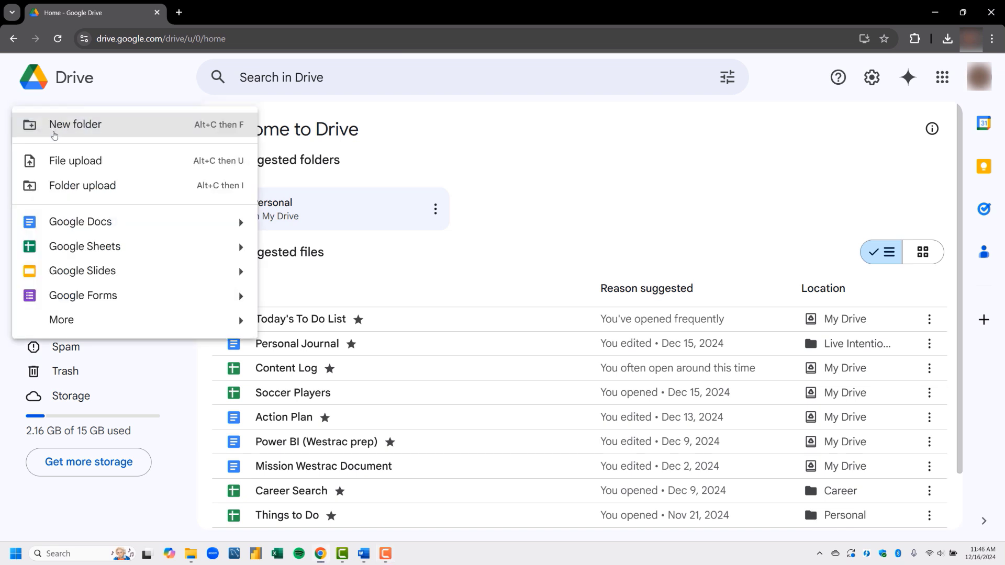
pyautogui.press('Down')
pyautogui.press('Down')
pyautogui.press('Down')
pyautogui.press('Down')
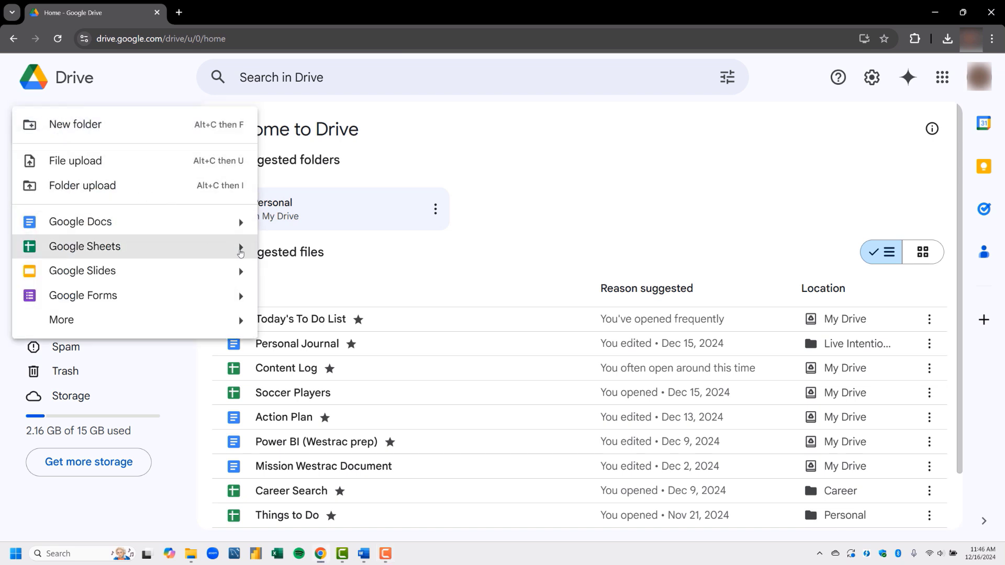
pyautogui.moveTo(240, 253)
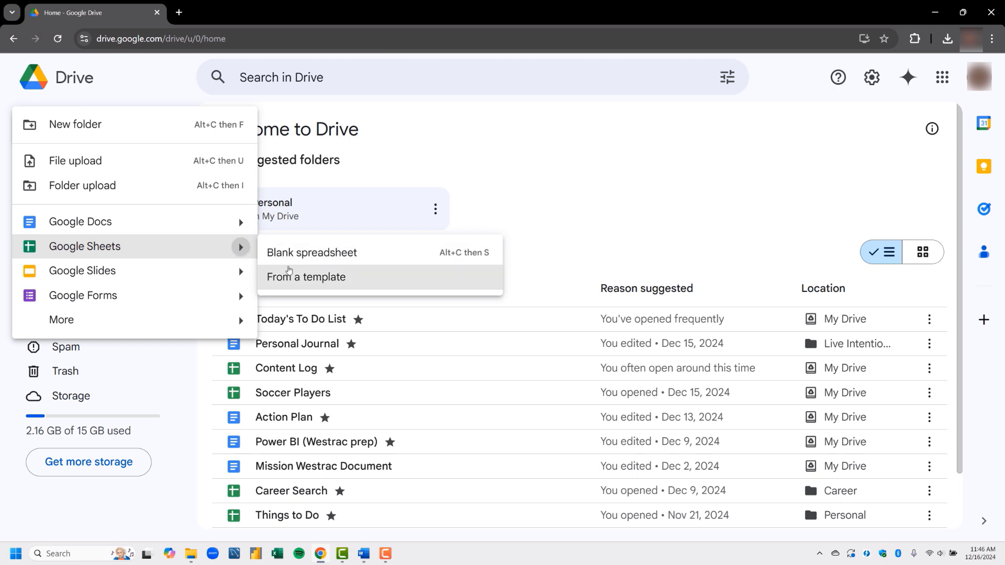
pyautogui.click(309, 277)
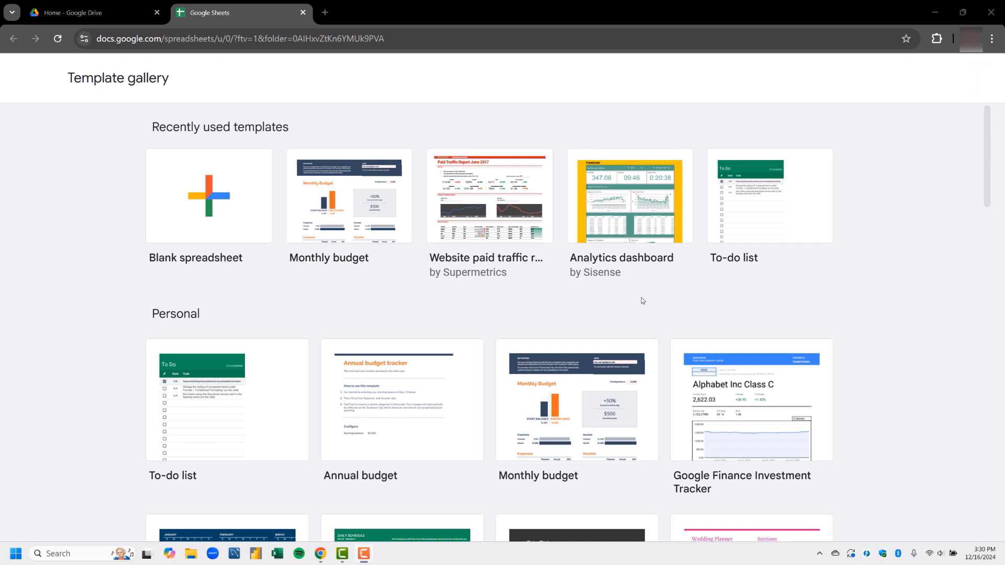
# - Create a spreadsheet from the Assignment tracker template in the gallery's Education section
pyautogui.scroll(-3, 641, 297)
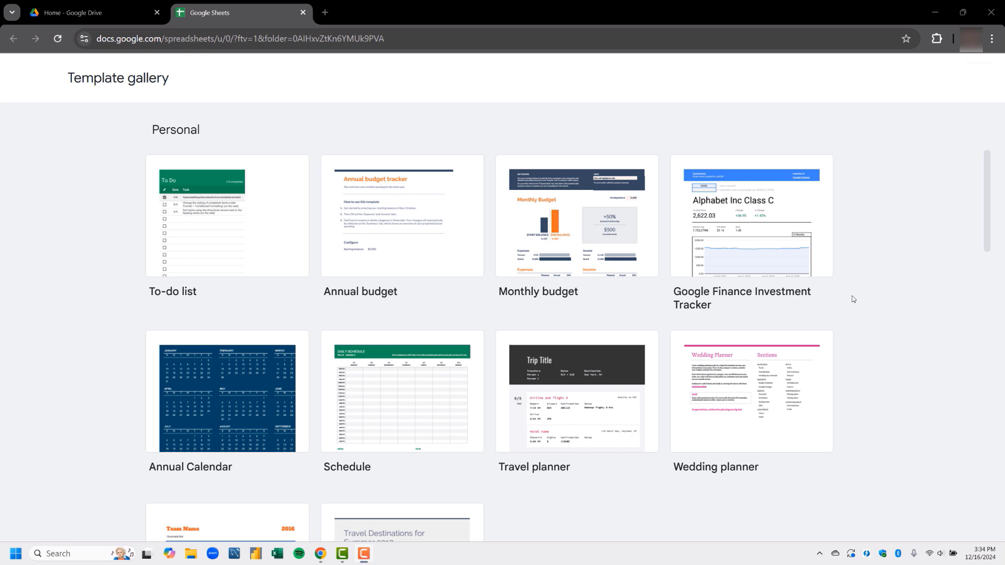
pyautogui.scroll(-8, 853, 299)
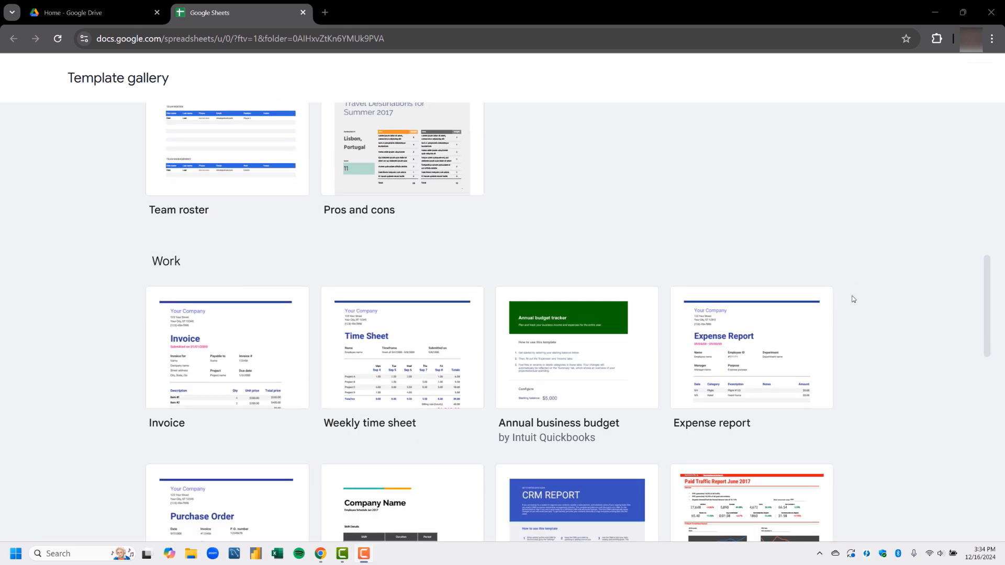
pyautogui.scroll(-3, 853, 299)
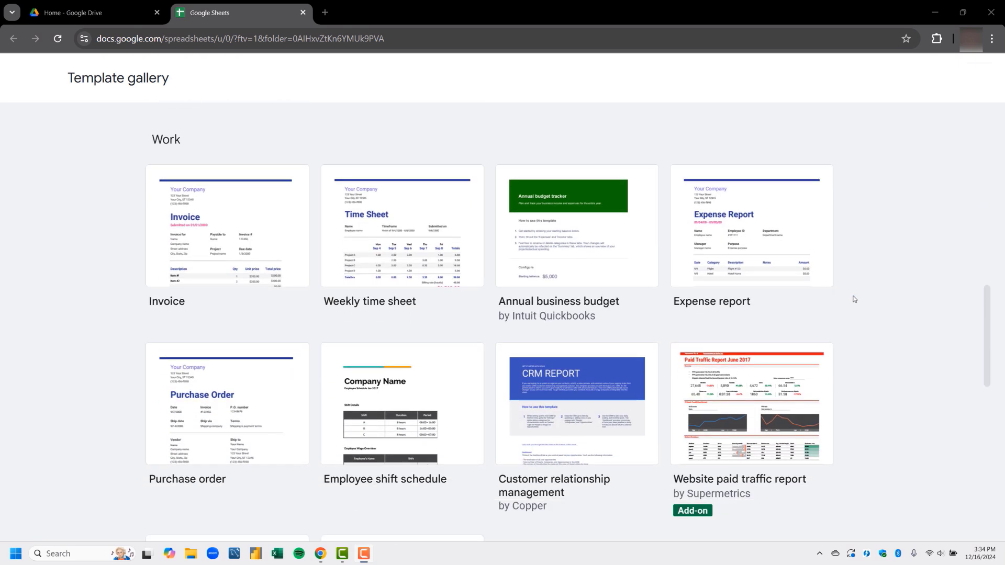
pyautogui.scroll(-7, 774, 309)
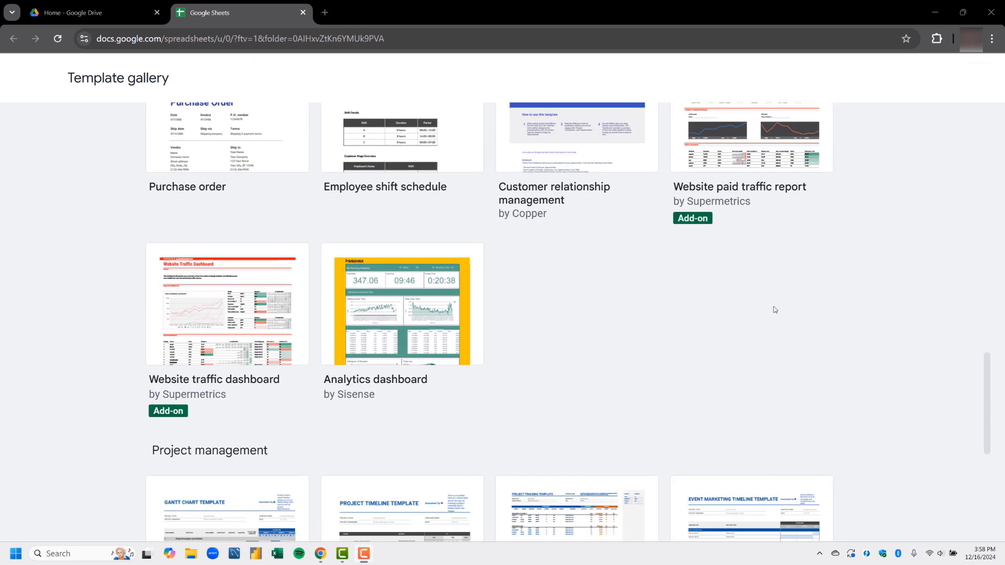
pyautogui.scroll(-6, 774, 310)
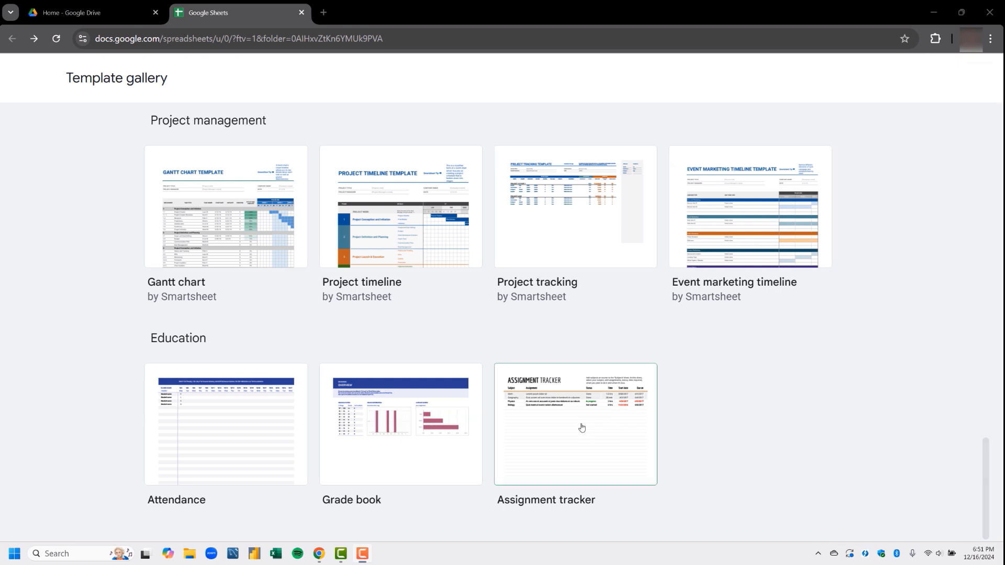
pyautogui.click(581, 428)
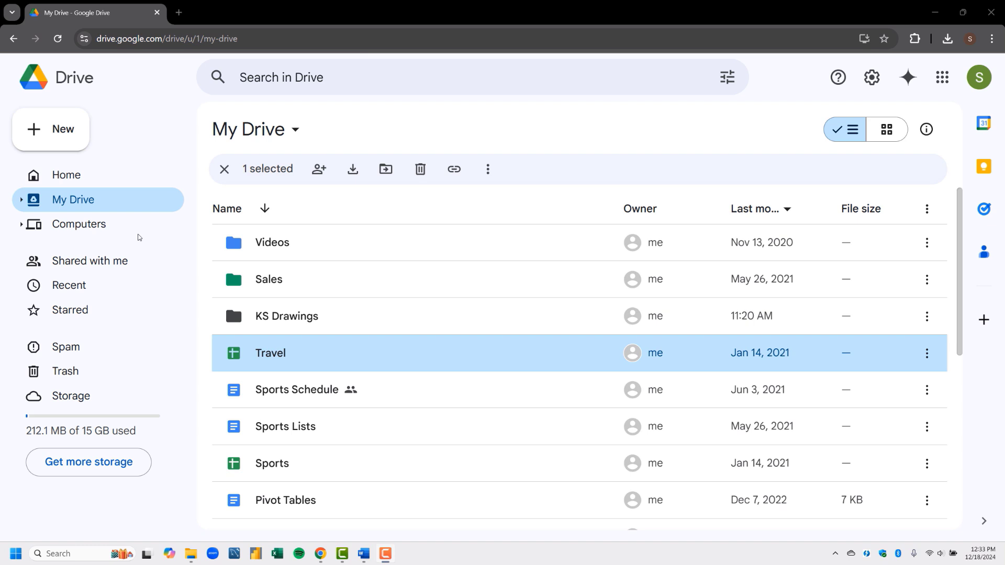
# - Open the Travel spreadsheet from My Drive, and open it again from the Google Sheets home page
pyautogui.doubleClick(259, 359)
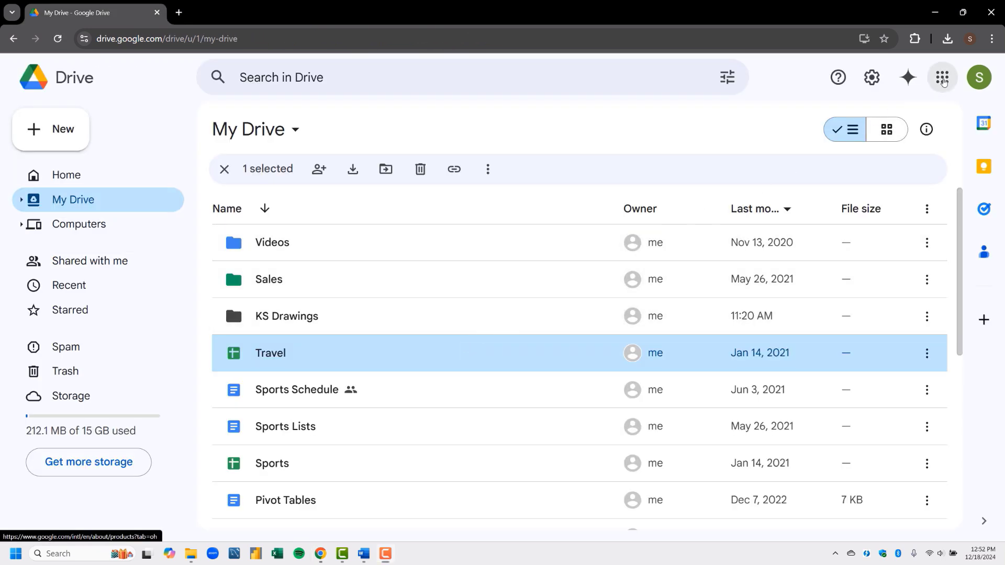
pyautogui.click(942, 77)
pyautogui.scroll(-4, 943, 170)
pyautogui.scroll(-3, 943, 170)
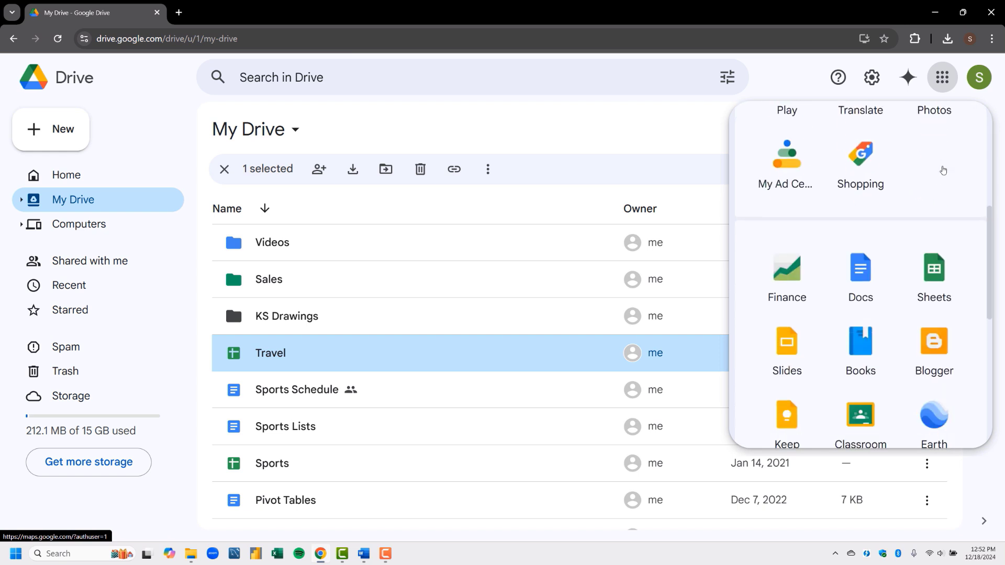
pyautogui.click(934, 270)
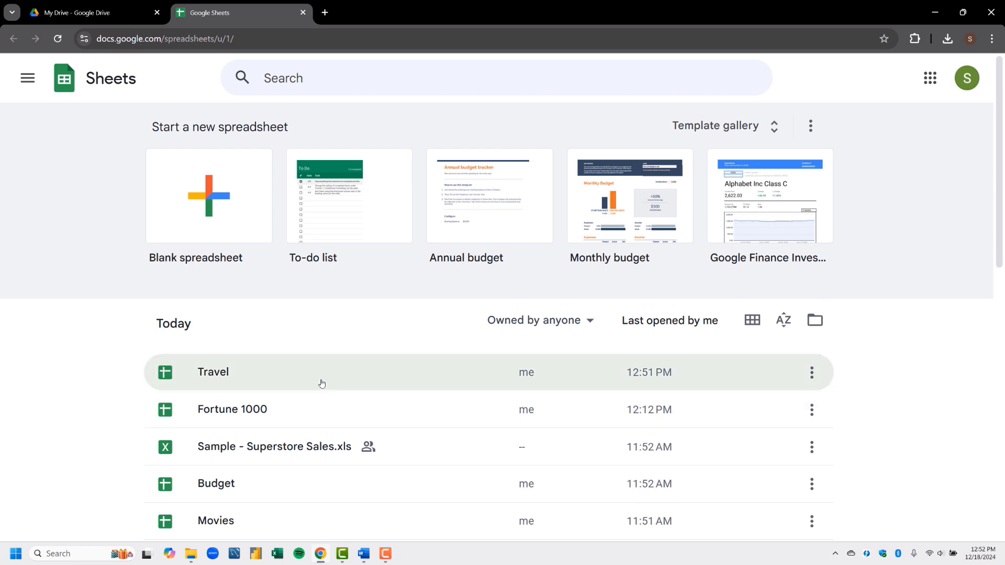
pyautogui.click(321, 384)
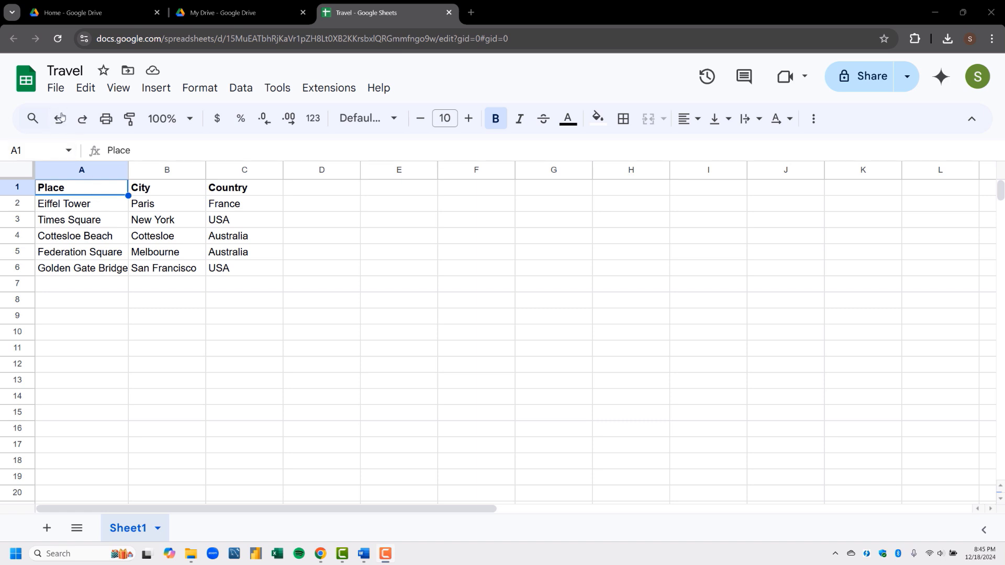
# - Browse the My Drive and Starred files in the open-file dialog, and open the Fortune 1000 spreadsheet from the recent files
pyautogui.click(56, 89)
pyautogui.click(62, 139)
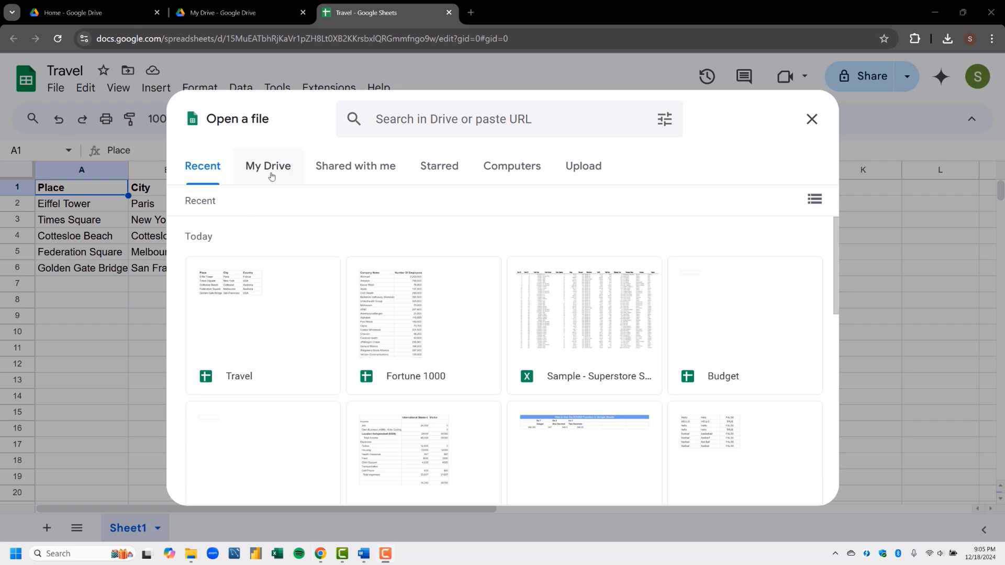
pyautogui.click(275, 168)
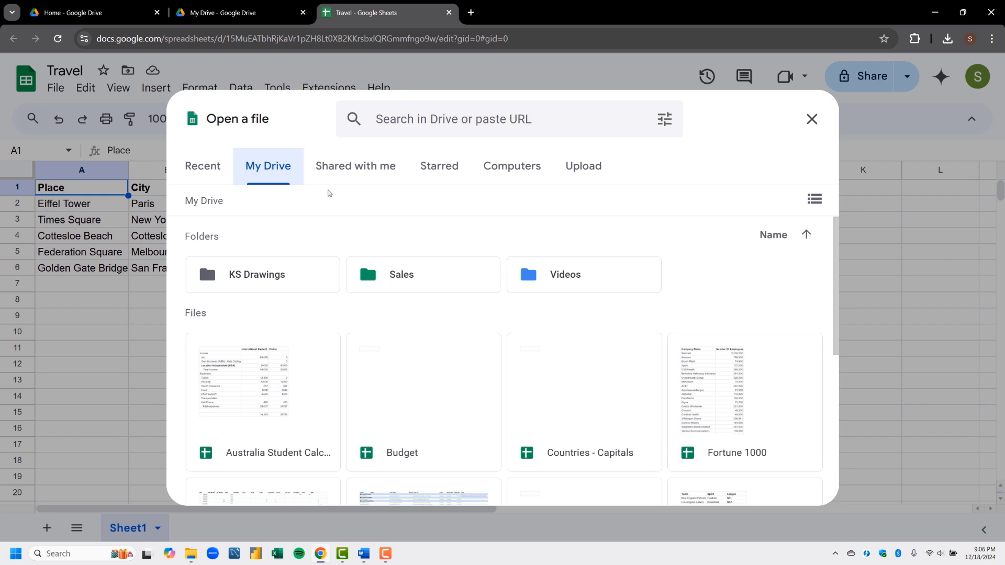
pyautogui.click(438, 178)
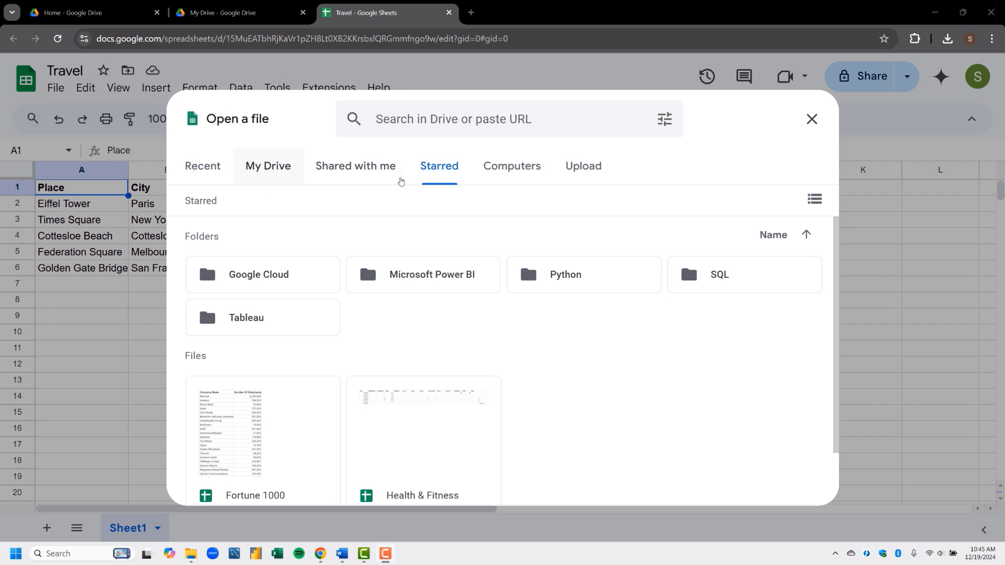
pyautogui.click(199, 169)
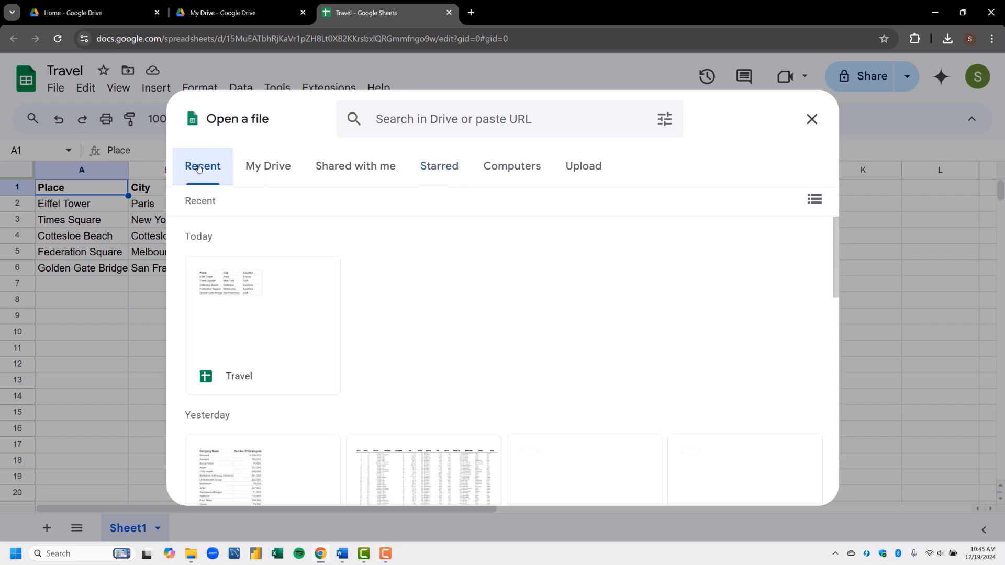
pyautogui.scroll(-5, 241, 241)
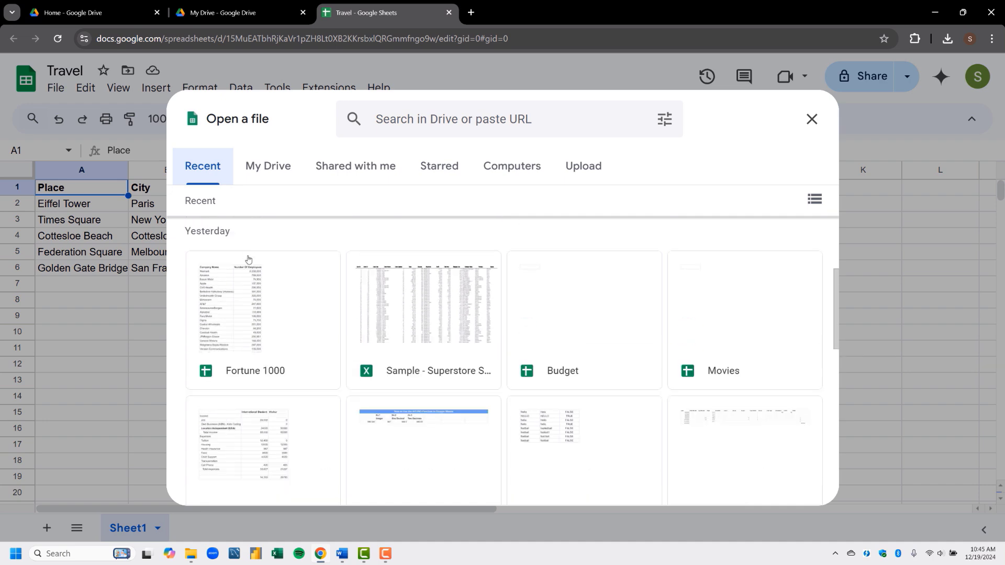
pyautogui.click(248, 295)
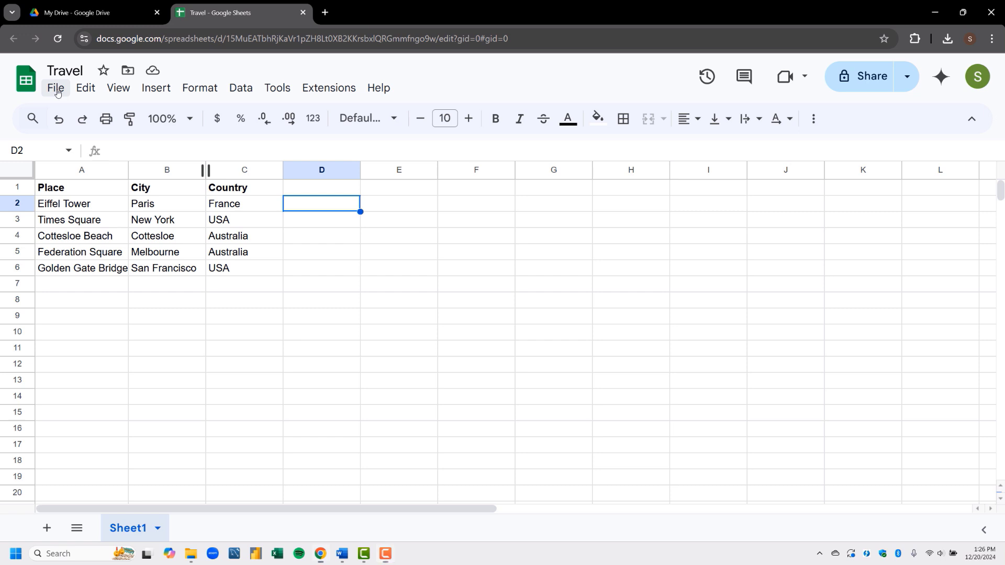
# - Make a copy of the Travel spreadsheet named "Places to Visit" in My Drive
pyautogui.click(56, 89)
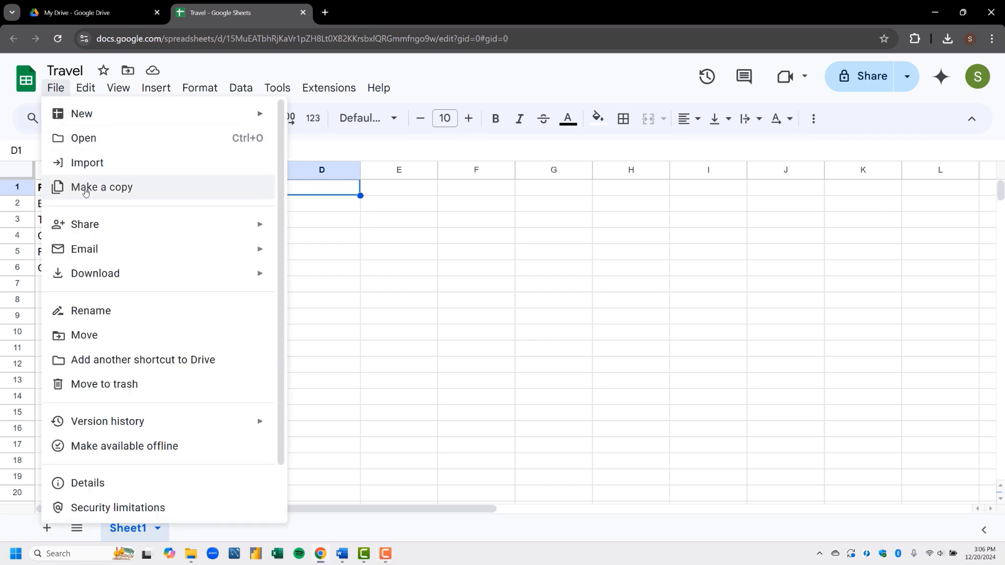
pyautogui.click(82, 187)
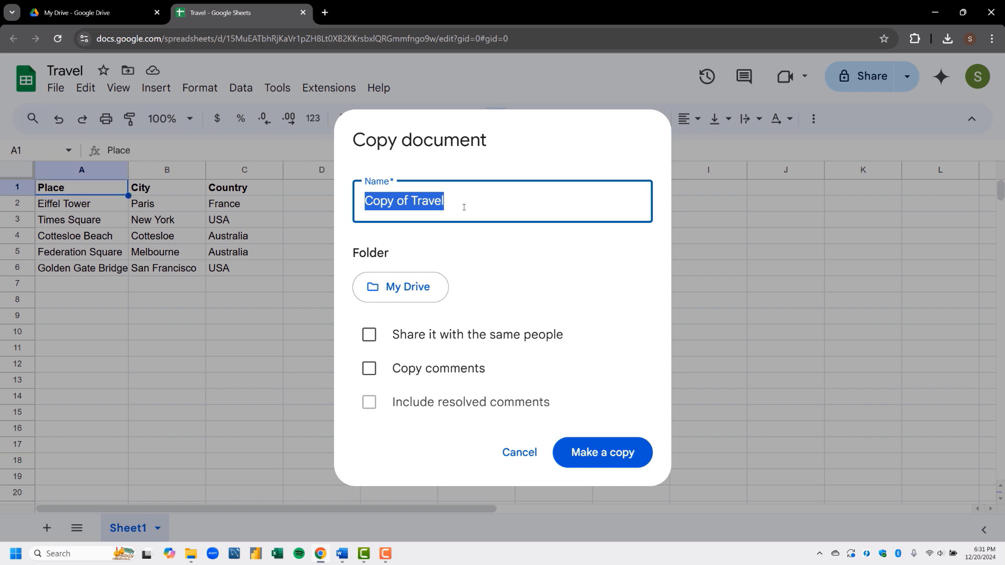
pyautogui.click(463, 206)
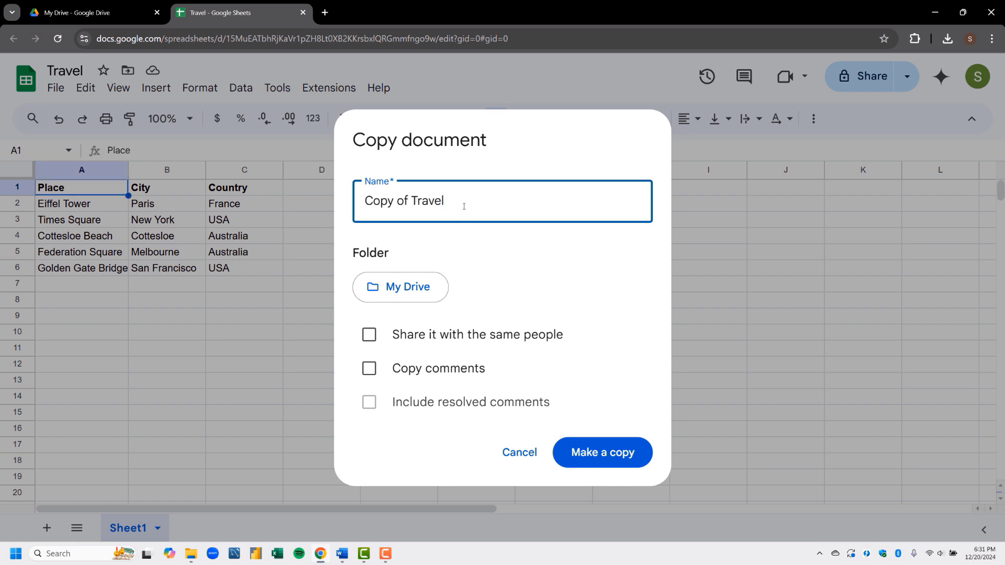
pyautogui.press('BackSpace')
pyautogui.press('BackSpace')
pyautogui.press('BackSpace')
pyautogui.press('BackSpace')
pyautogui.press('BackSpace')
pyautogui.press('BackSpace')
pyautogui.press('BackSpace')
pyautogui.press('BackSpace')
pyautogui.press('BackSpace')
pyautogui.press('BackSpace')
pyautogui.press('BackSpace')
pyautogui.press('BackSpace')
pyautogui.press('BackSpace')
pyautogui.press('BackSpace')
pyautogui.write('Places to')
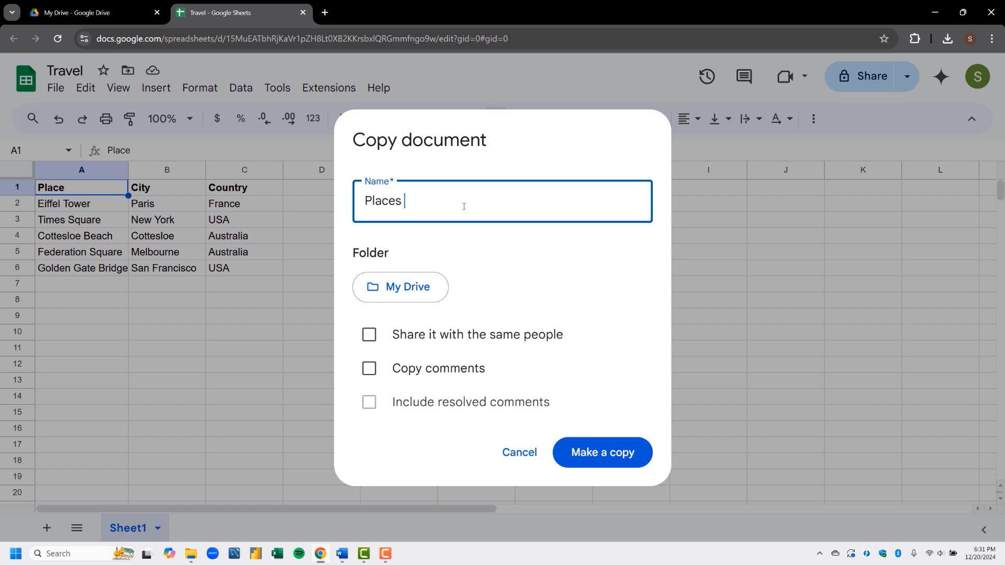
pyautogui.write(' Visit')
pyautogui.click(606, 458)
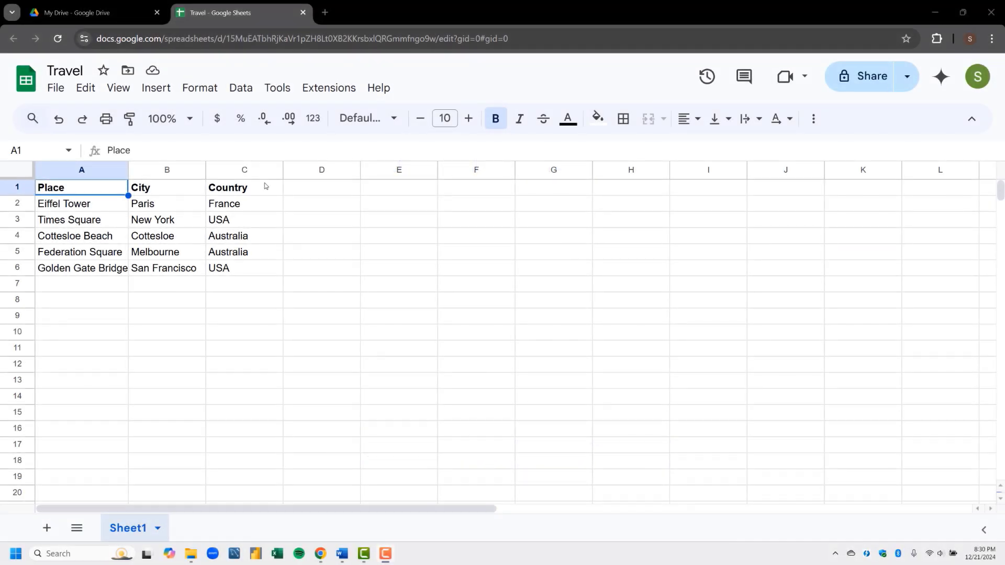
# - Move the Travel spreadsheet from My Drive into the suggested Travel folder
pyautogui.click(52, 89)
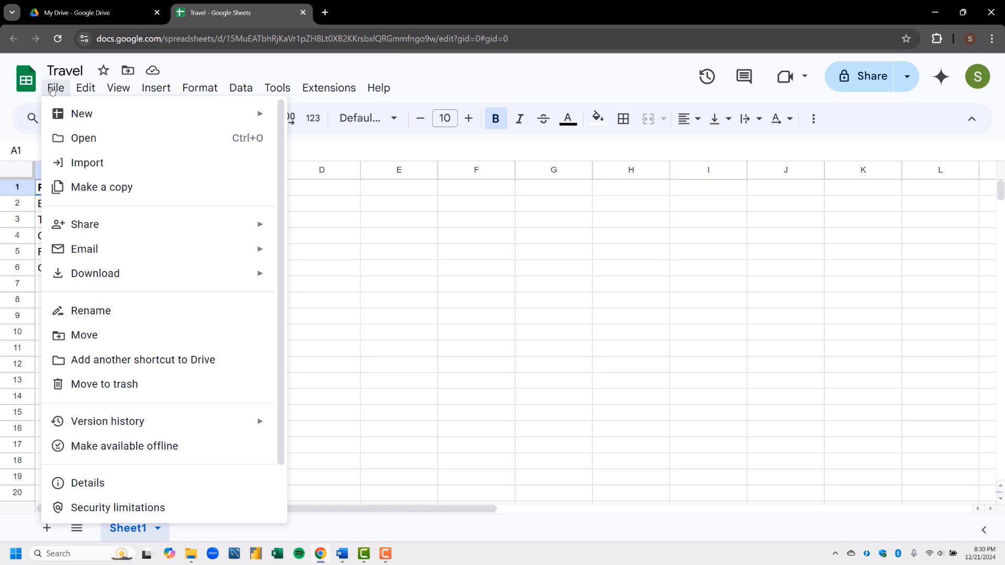
pyautogui.click(92, 338)
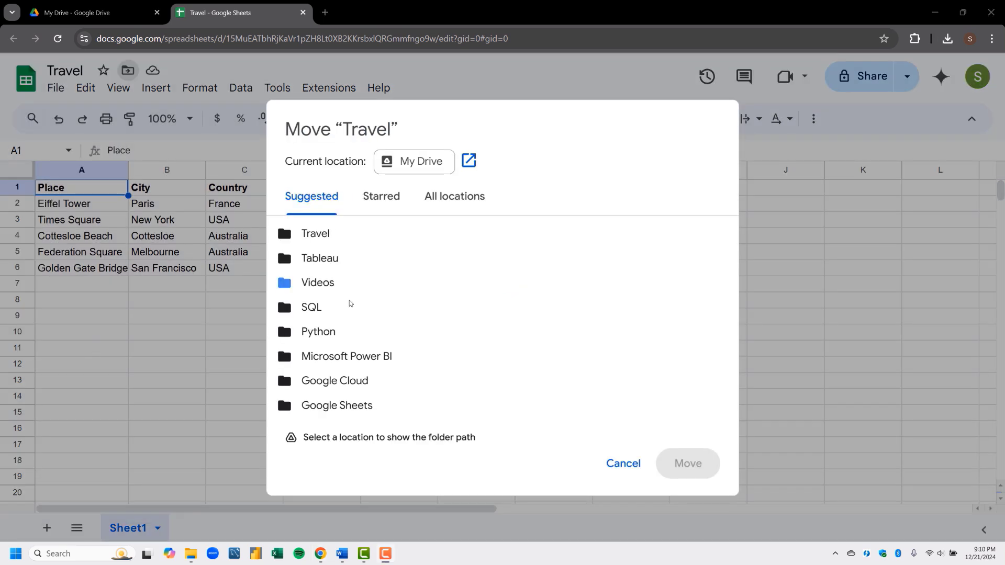
pyautogui.click(342, 233)
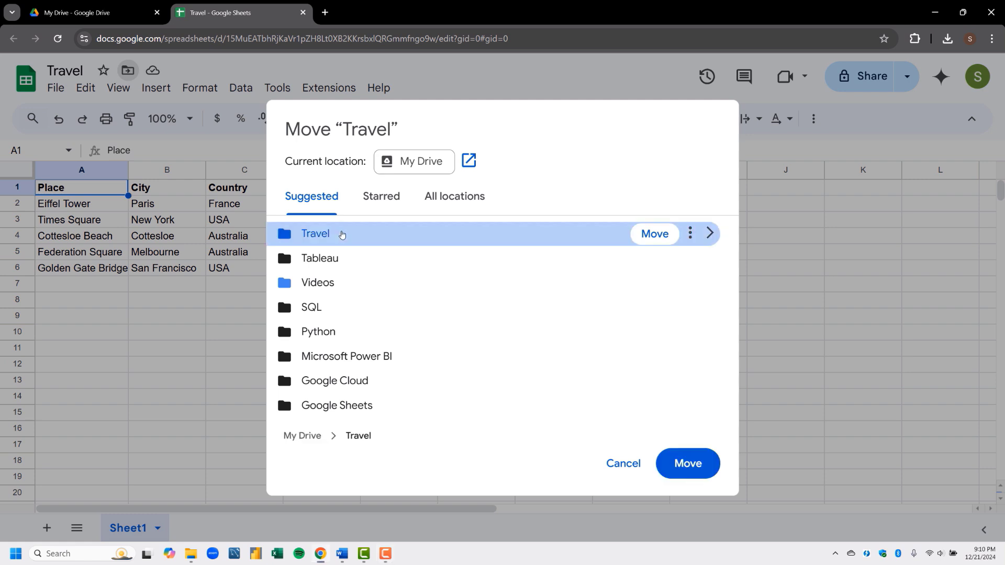
pyautogui.click(654, 234)
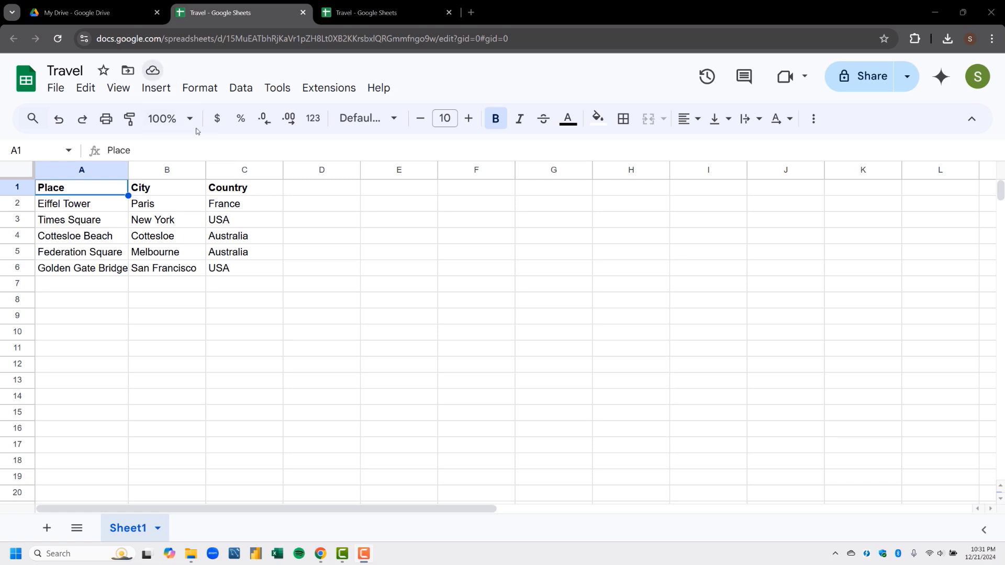
# - Switch to Google Drive, go into the Travel folder and open the Travel spreadsheet stored there
pyautogui.click(75, 13)
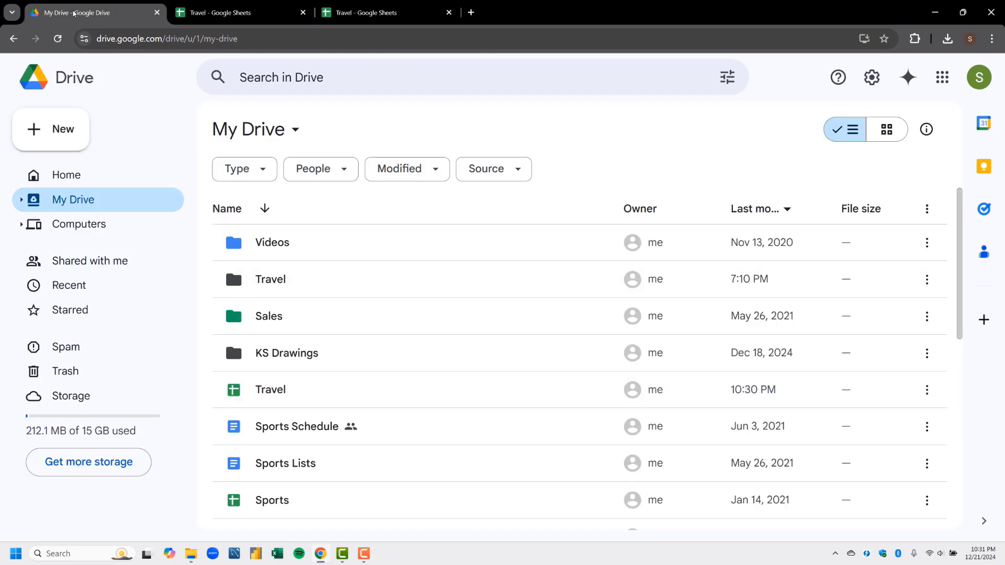
pyautogui.doubleClick(257, 277)
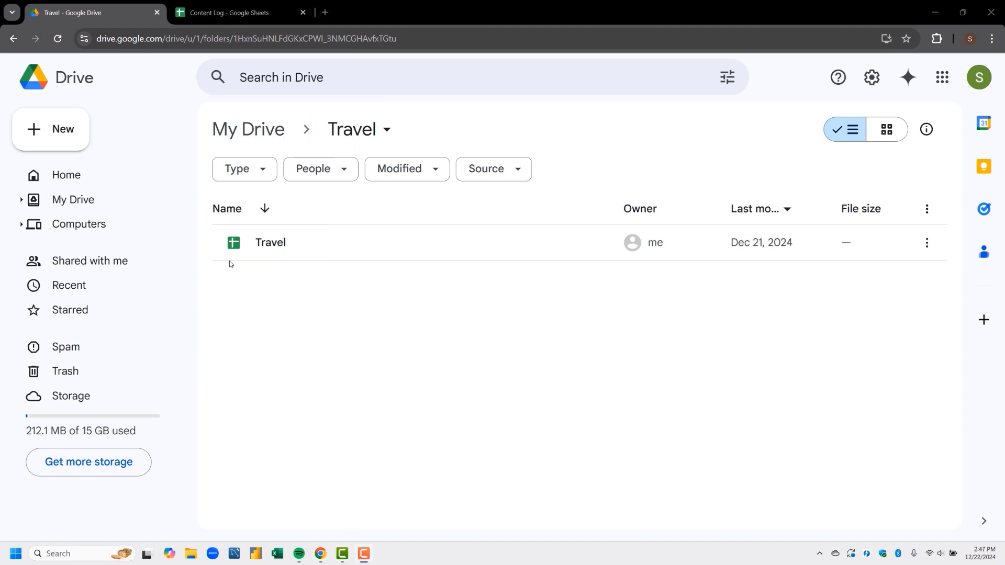
pyautogui.doubleClick(235, 246)
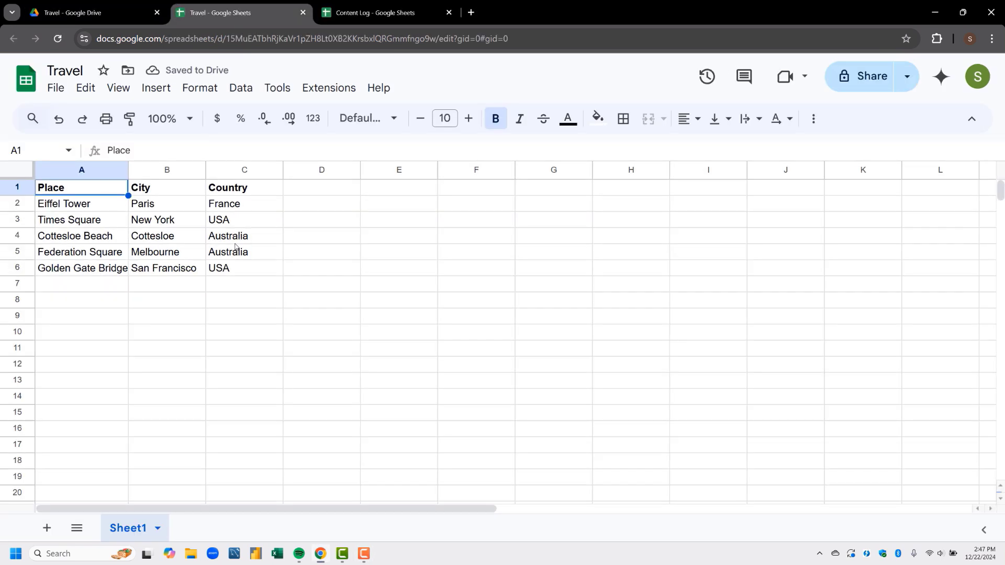
# - Move the Travel spreadsheet out of the Travel folder back to My Drive, and check the file list in Google Drive
pyautogui.click(125, 71)
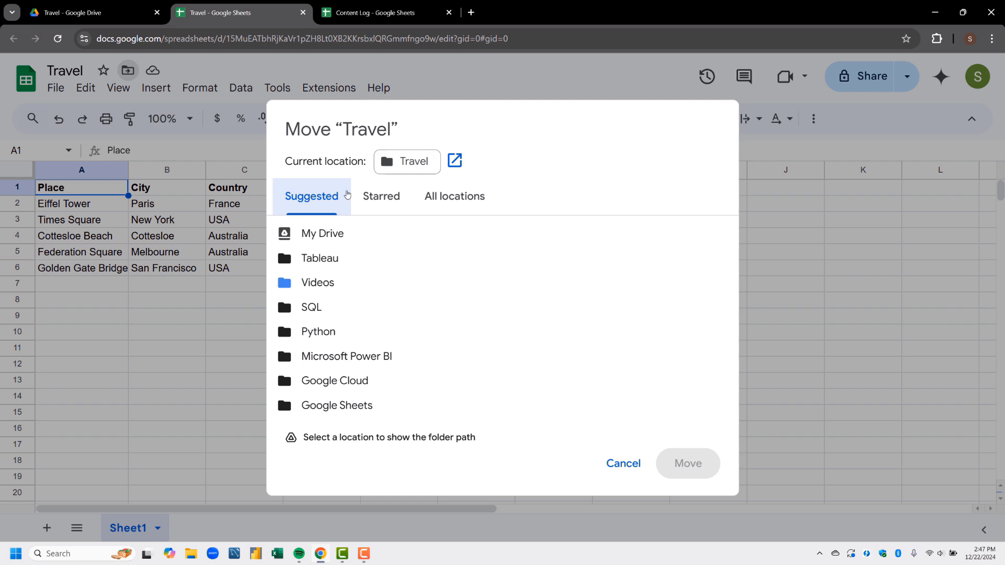
pyautogui.click(307, 235)
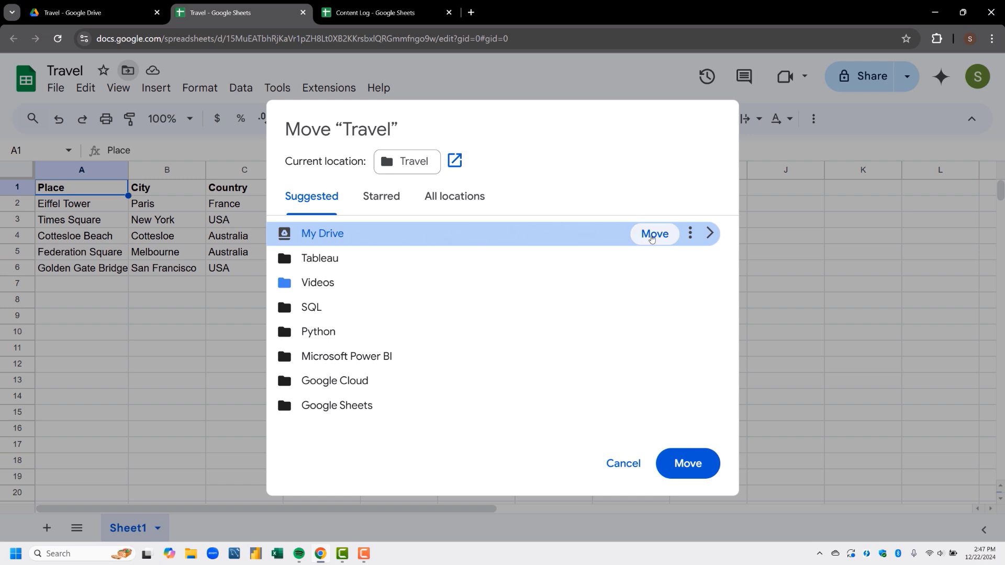
pyautogui.click(651, 238)
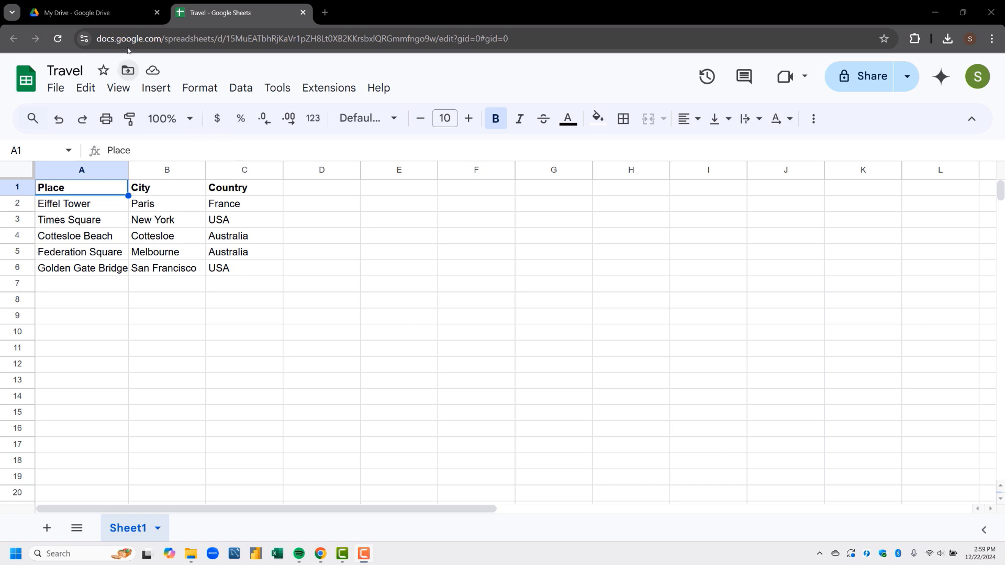
pyautogui.click(96, 13)
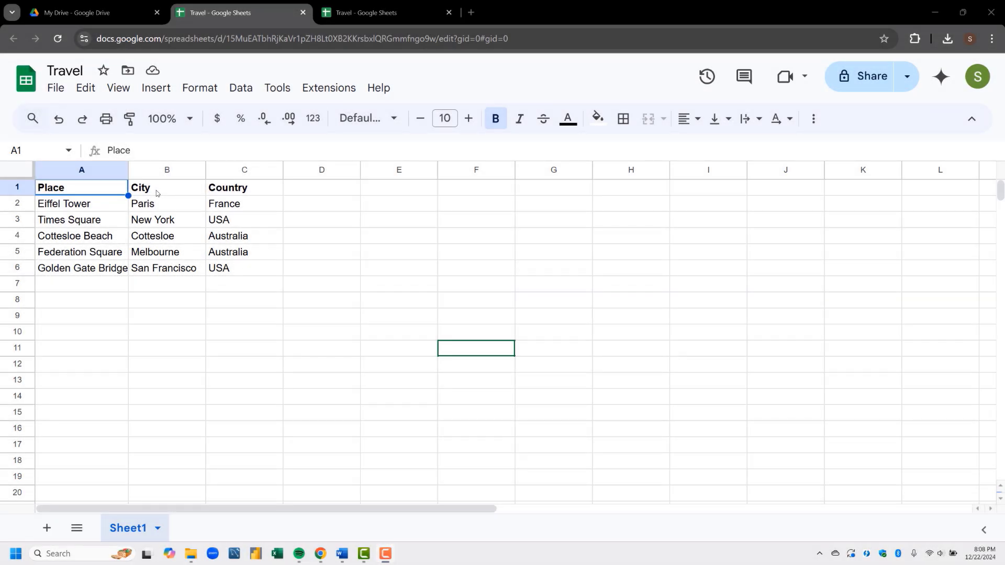
# - Move the Travel spreadsheet to the trash and go to the Sheets home screen
pyautogui.click(56, 89)
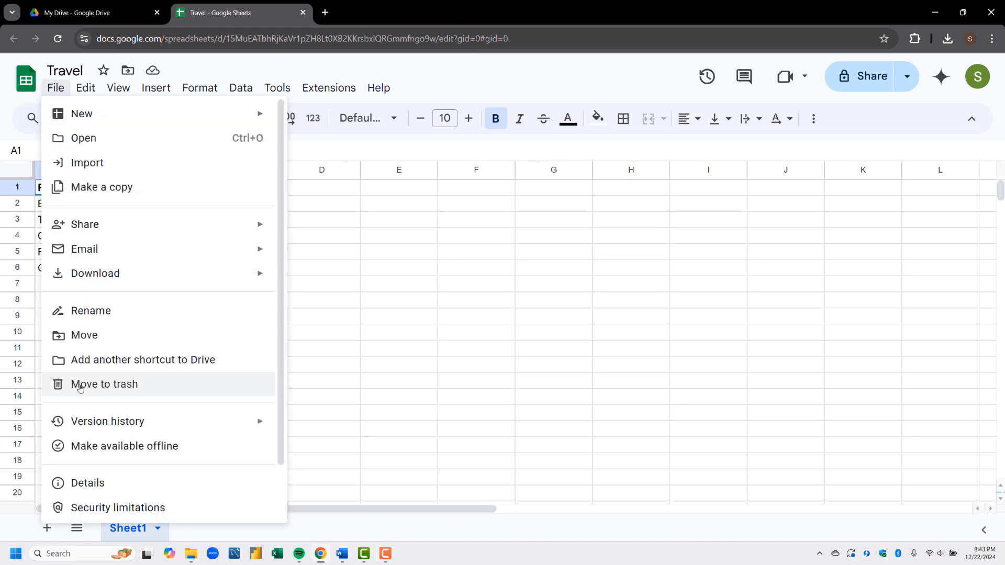
pyautogui.click(81, 386)
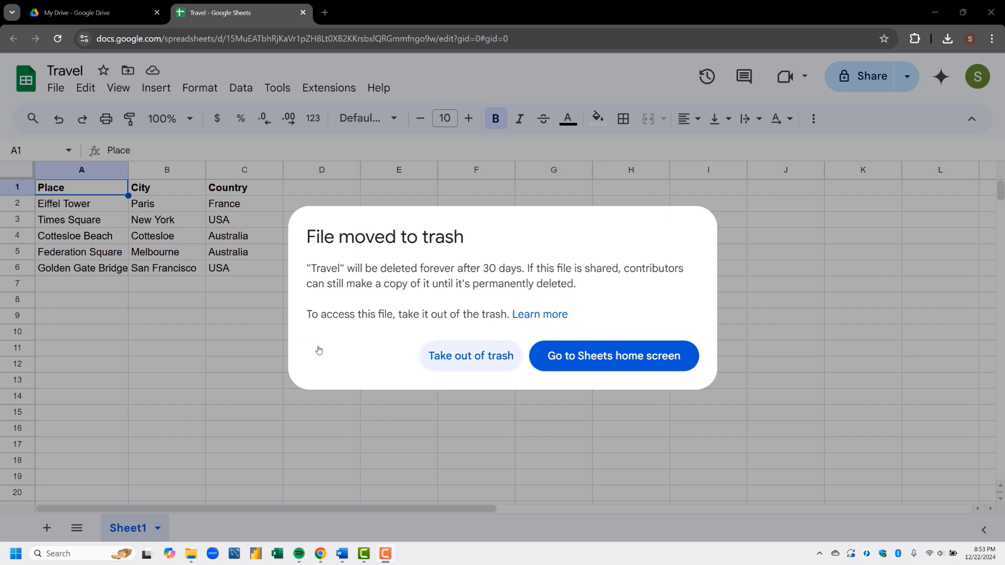
pyautogui.click(569, 369)
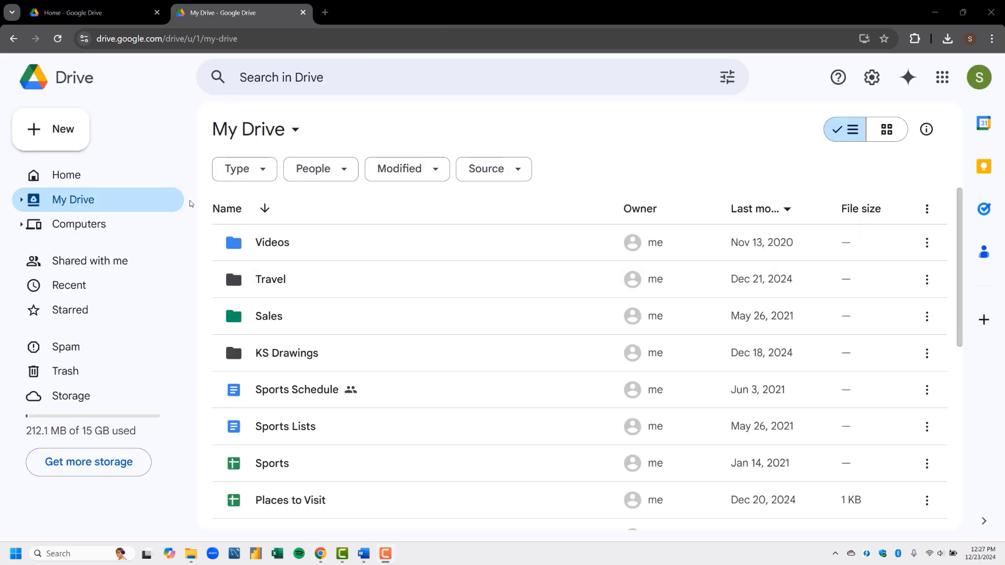
# - Restore the Travel spreadsheet from the Google Drive trash and return to My Drive
pyautogui.click(93, 377)
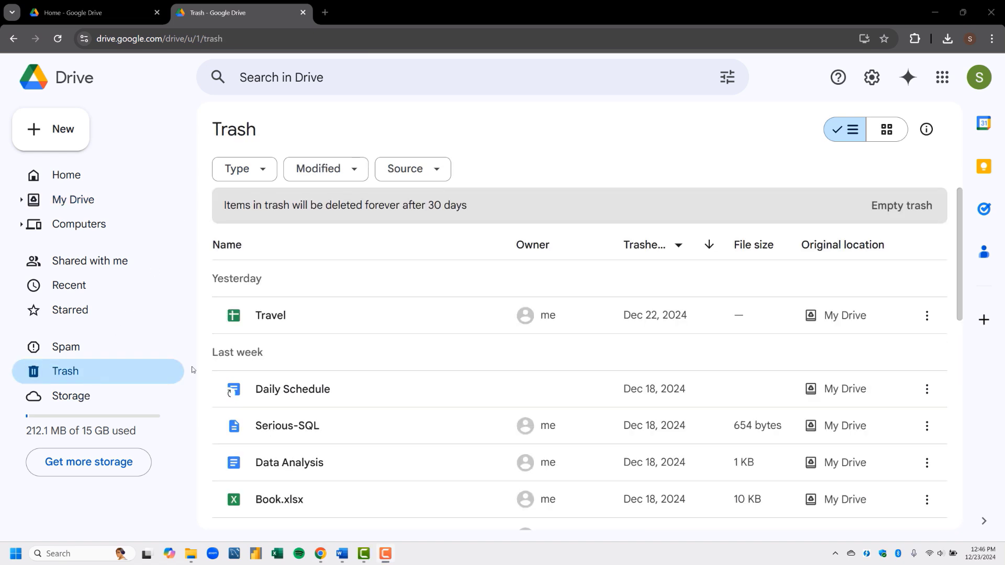
pyautogui.click(269, 319)
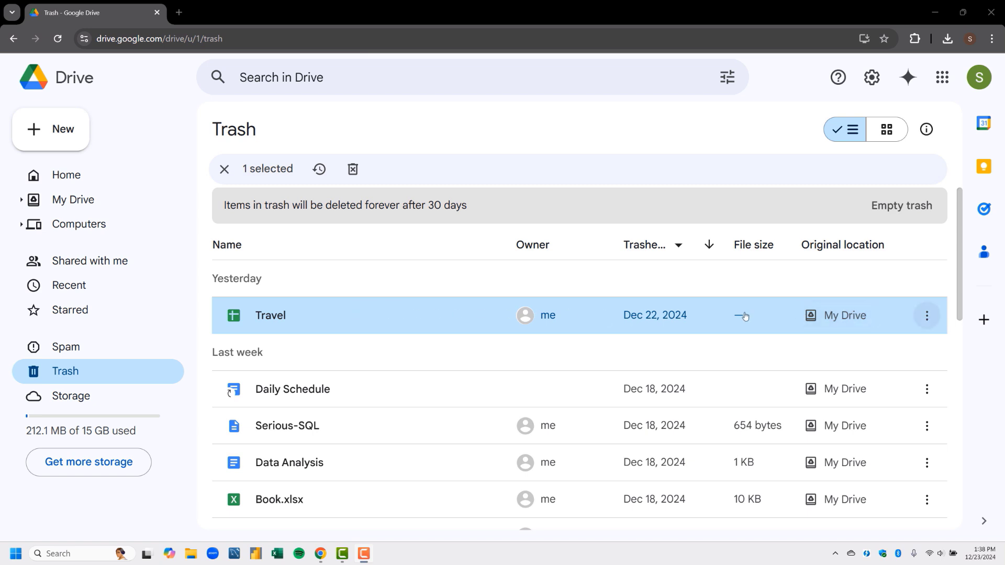
pyautogui.click(926, 316)
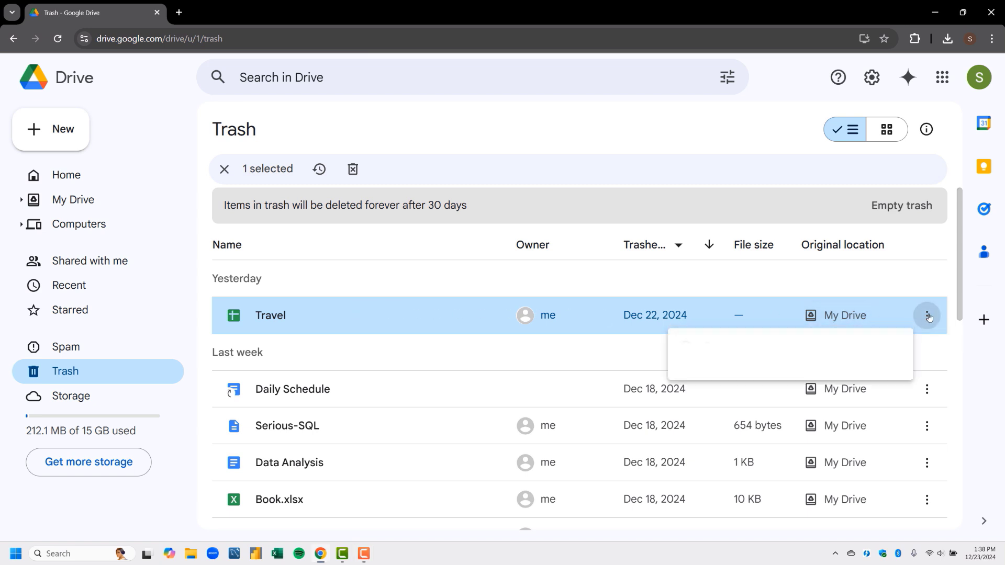
pyautogui.click(840, 348)
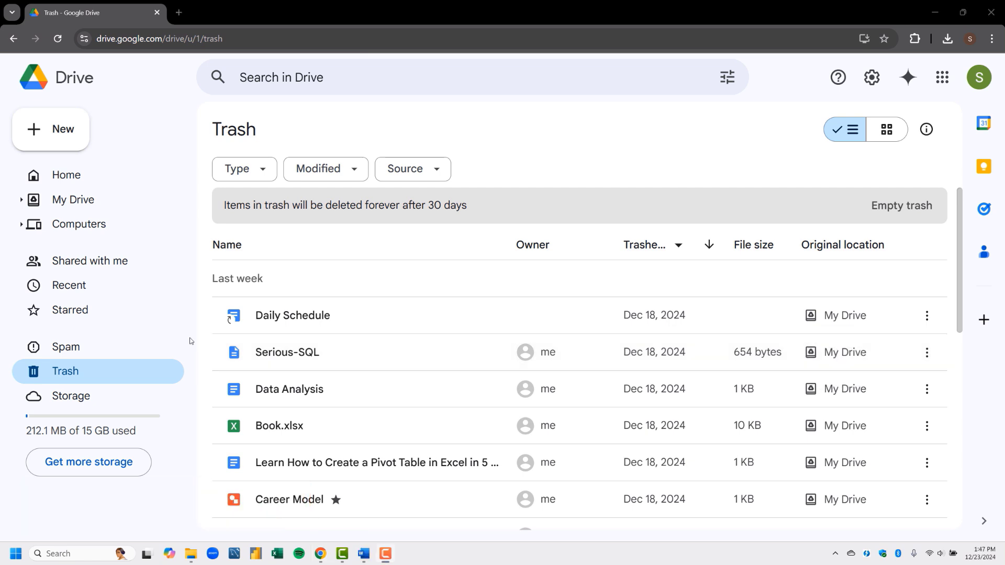
pyautogui.click(78, 205)
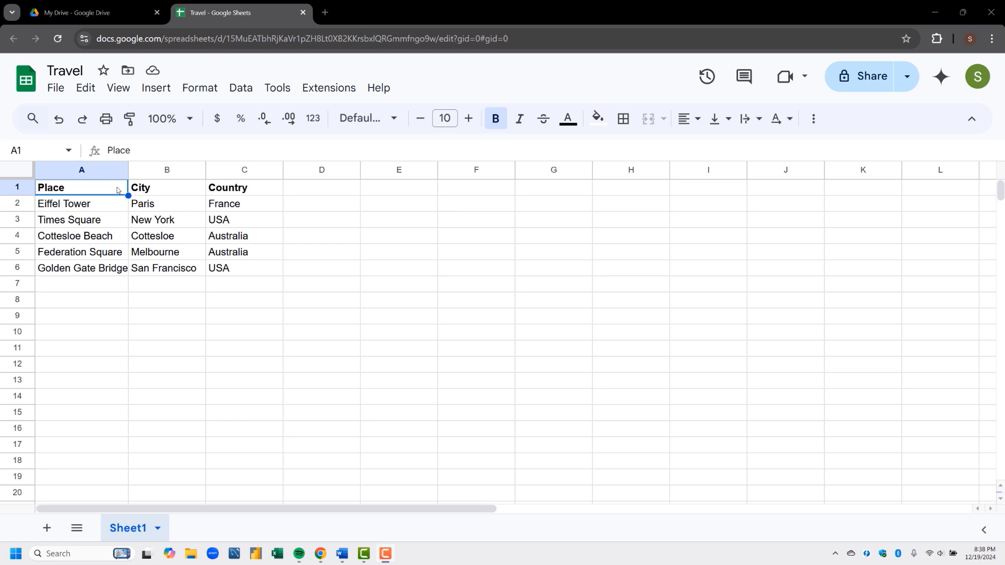
# - Star the Travel spreadsheet and view the starred files in Google Drive
pyautogui.click(104, 71)
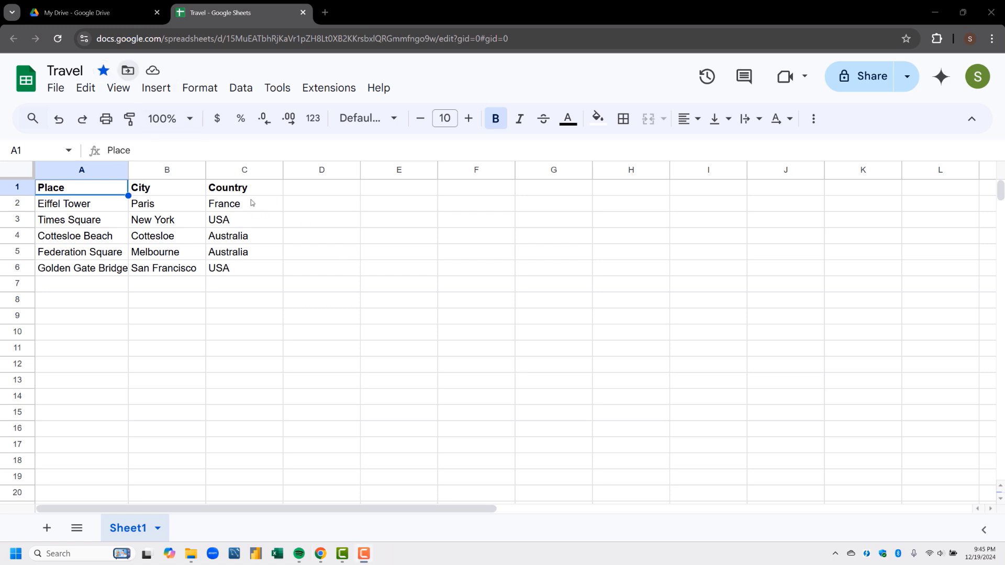
pyautogui.click(64, 15)
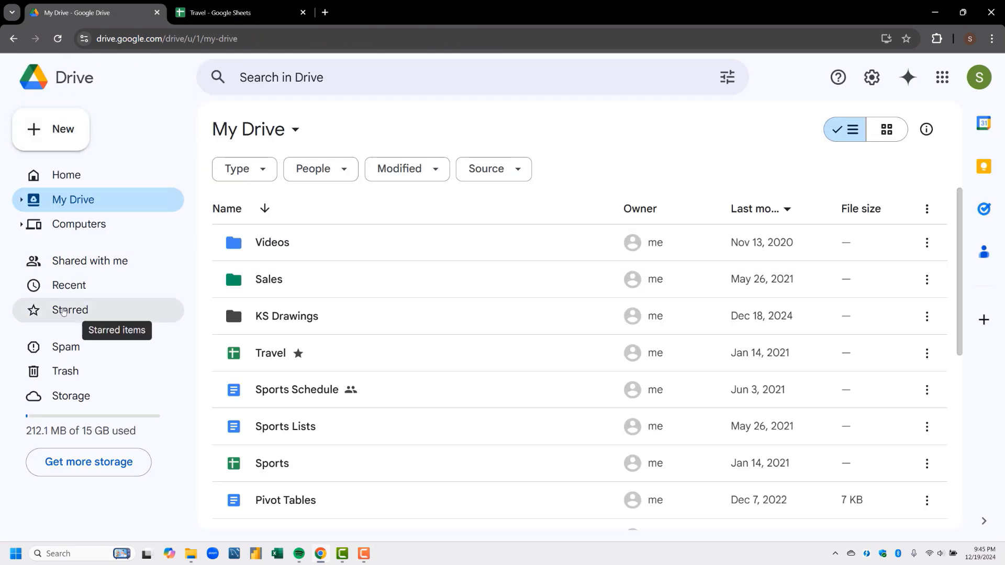
pyautogui.click(63, 312)
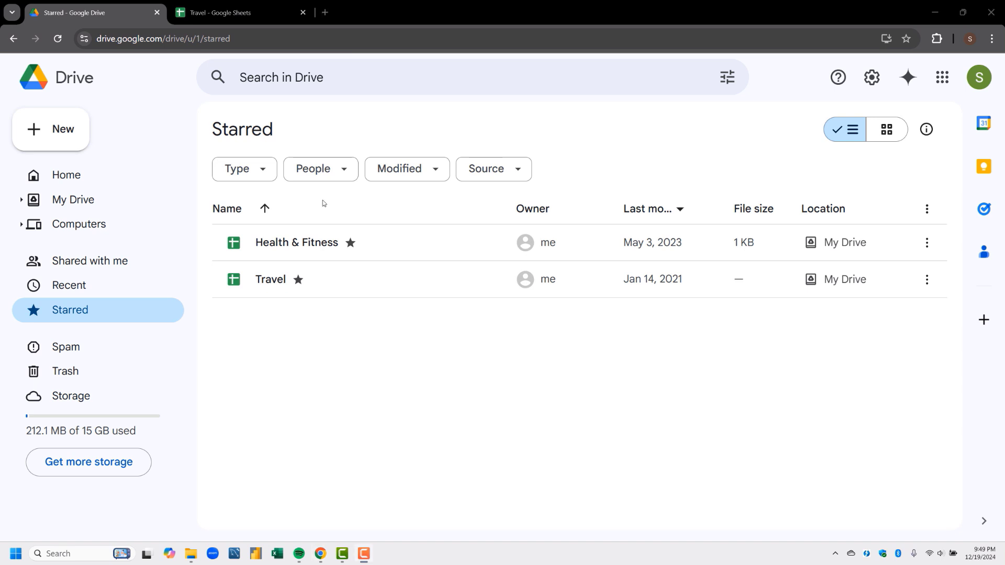
# - Return to the Travel spreadsheet in Google Sheets and remove its star
pyautogui.click(233, 13)
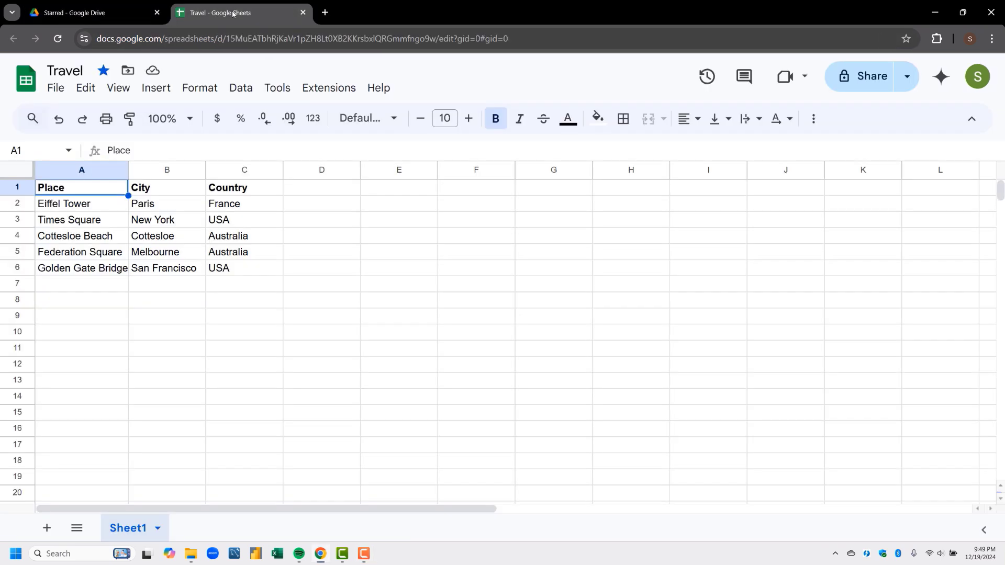
pyautogui.click(103, 71)
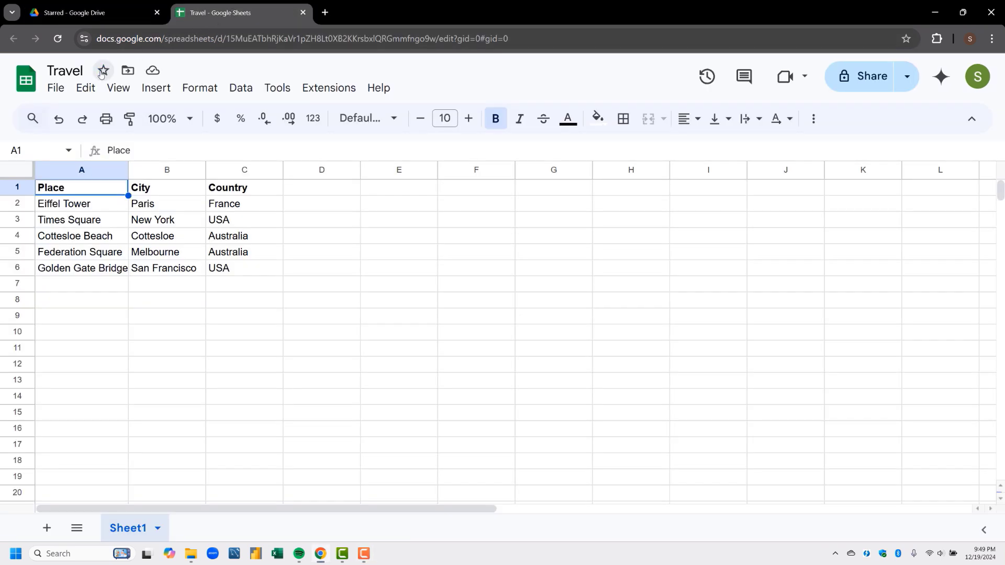
# - Switch back to the starred files in Google Drive
pyautogui.click(81, 14)
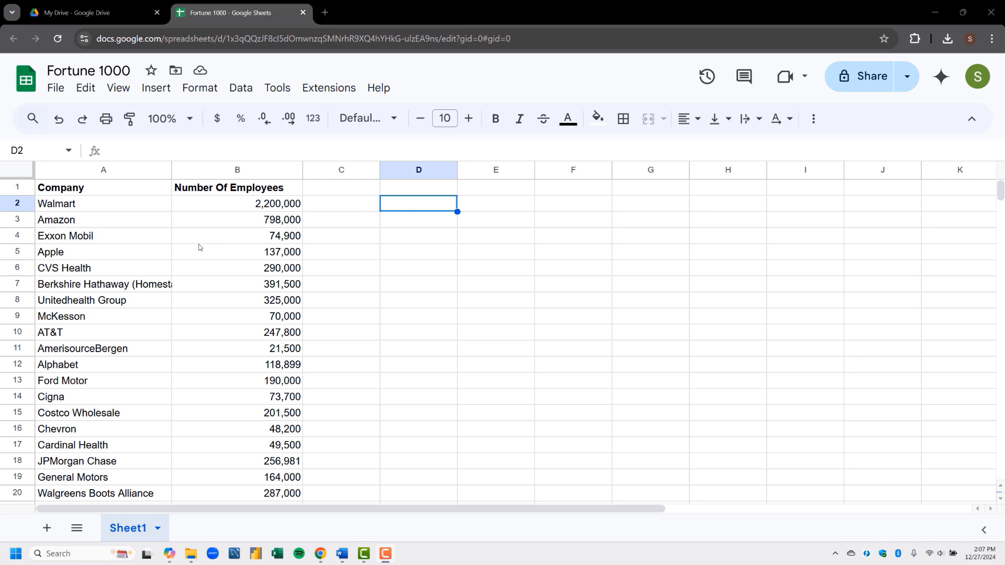
# - Select the range A5:B8 in the Fortune 1000 spreadsheet, starting from the Apple cell
pyautogui.click(149, 258)
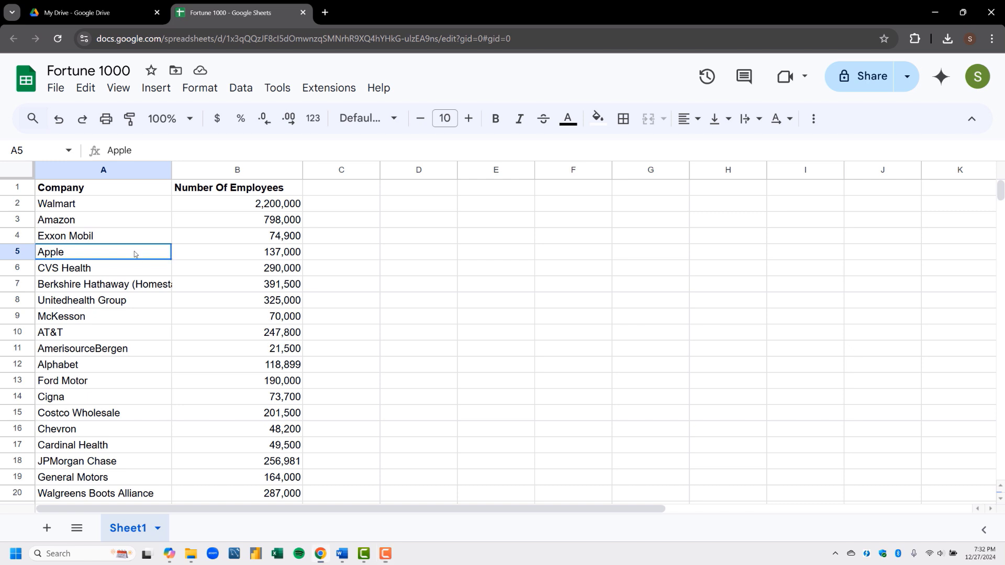
pyautogui.hotkey('shift', 'Down')
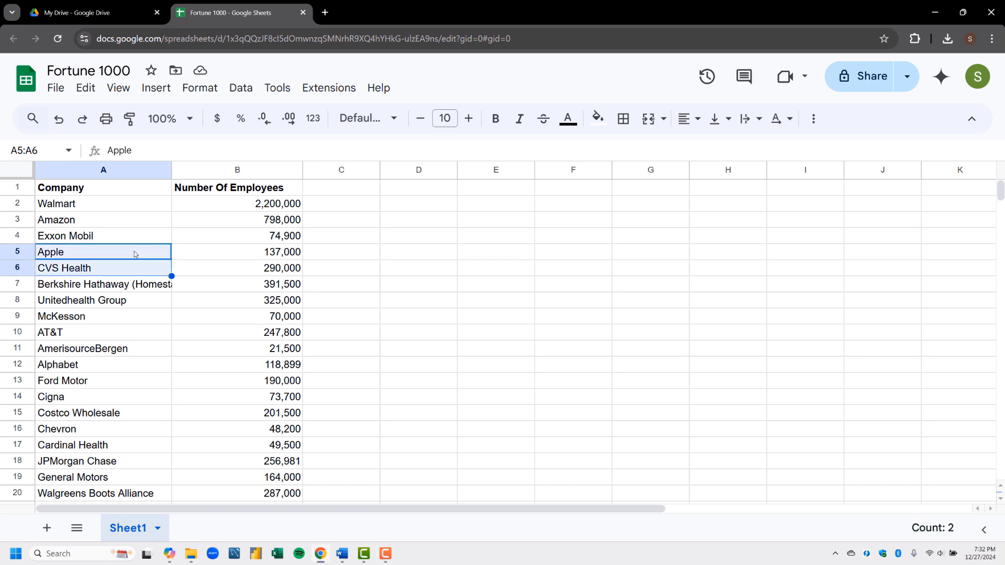
pyautogui.hotkey('shift', 'Down')
pyautogui.hotkey('shift', 'Down')
pyautogui.hotkey('shift', 'Right')
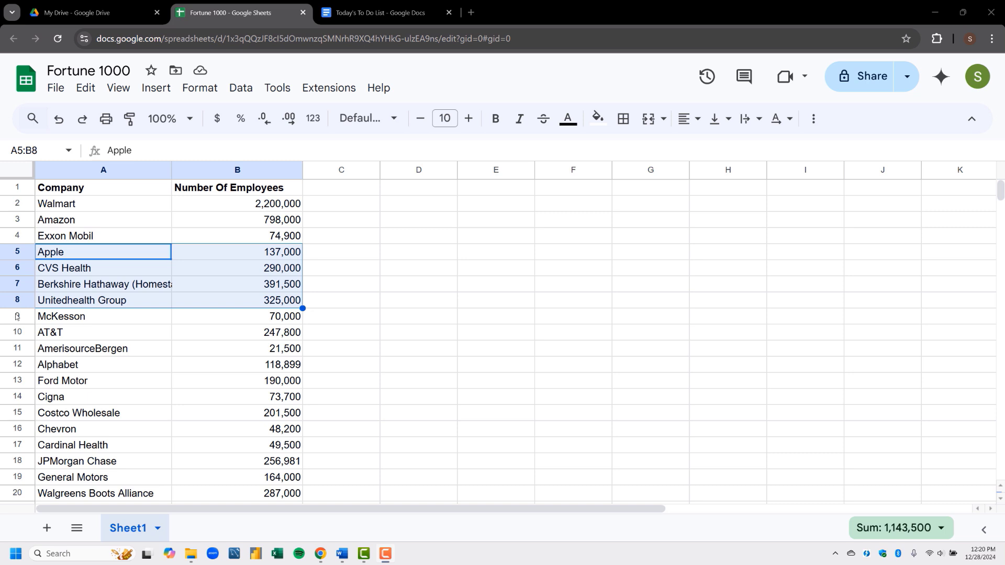
# - Select the entire row 12, and then select column B and extend the selection through column E
pyautogui.click(11, 365)
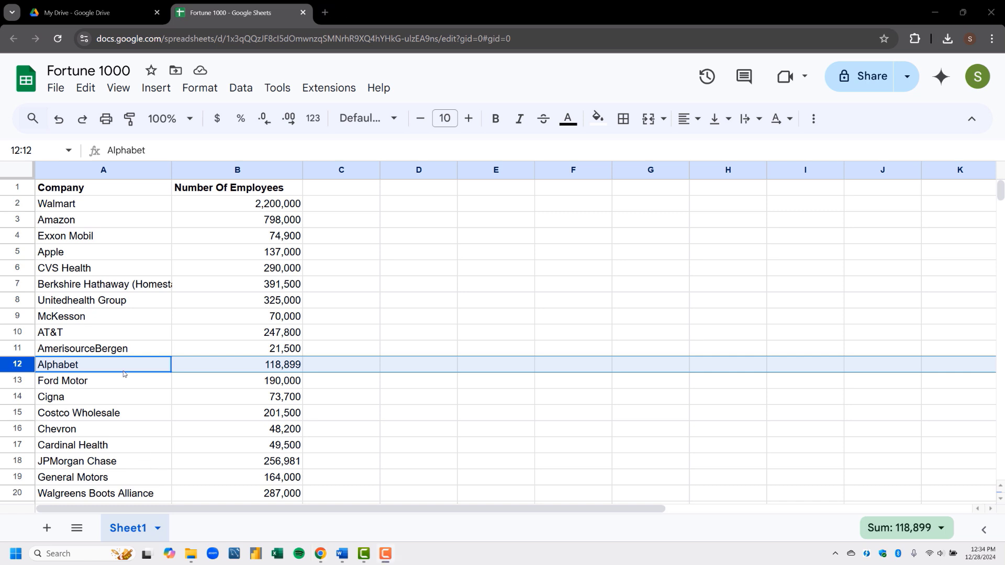
pyautogui.click(260, 170)
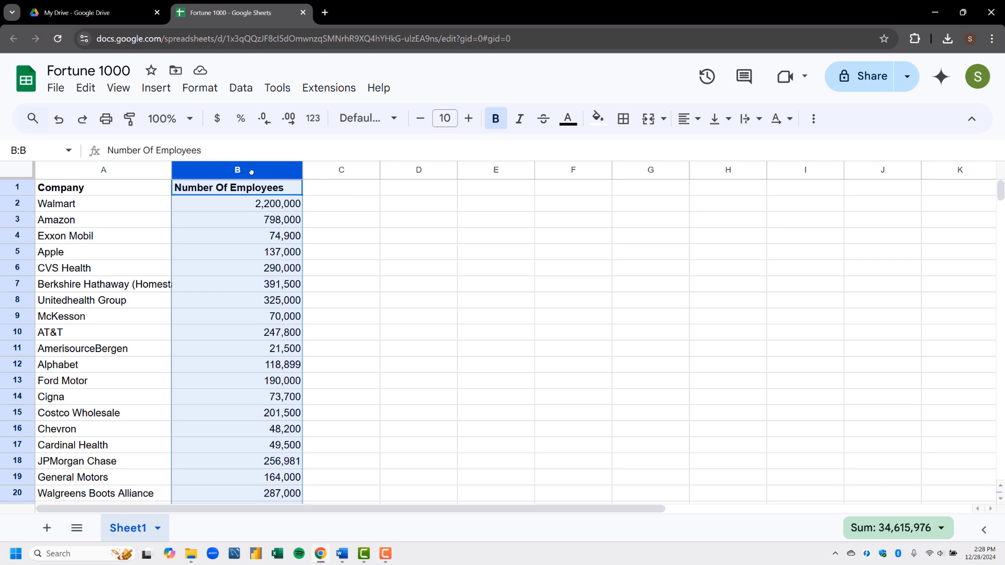
pyautogui.hotkey('shift', 'Left')
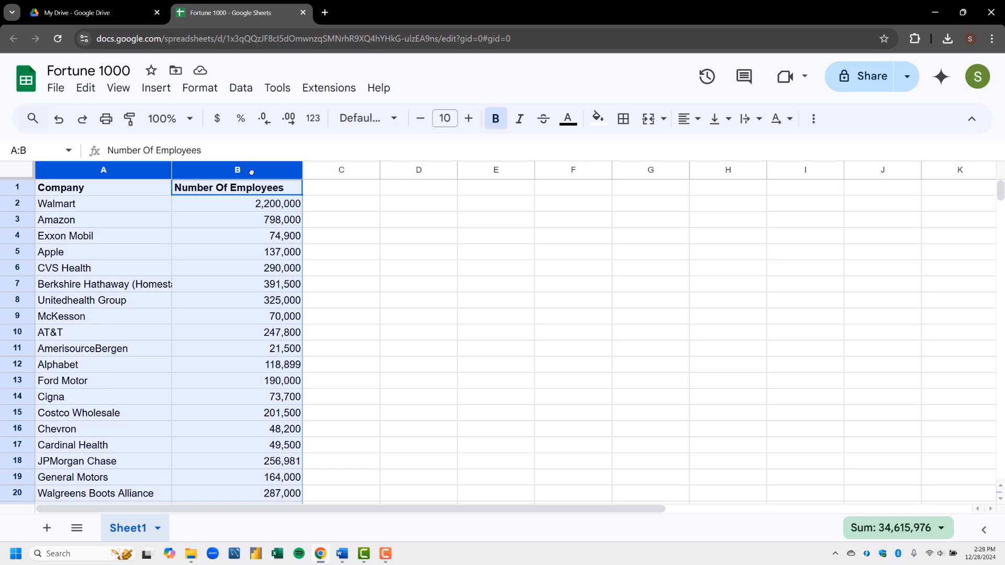
pyautogui.hotkey('shift', 'Right')
pyautogui.hotkey('shift', 'Right')
pyautogui.hotkey('shift', 'Right')
pyautogui.hotkey('shift', 'Right')
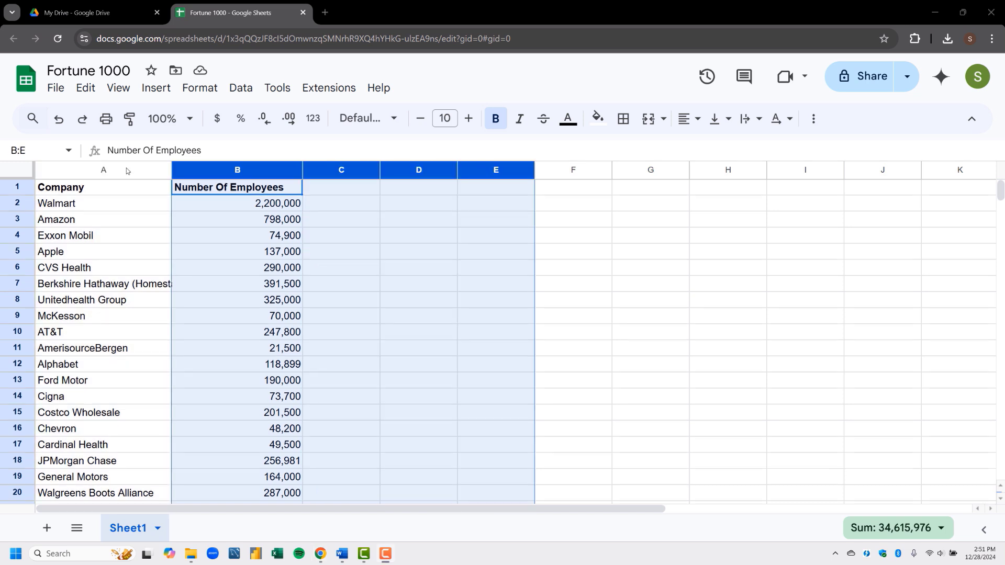
# - Make Walmart in A2 the active cell and select the entire sheet
pyautogui.click(132, 208)
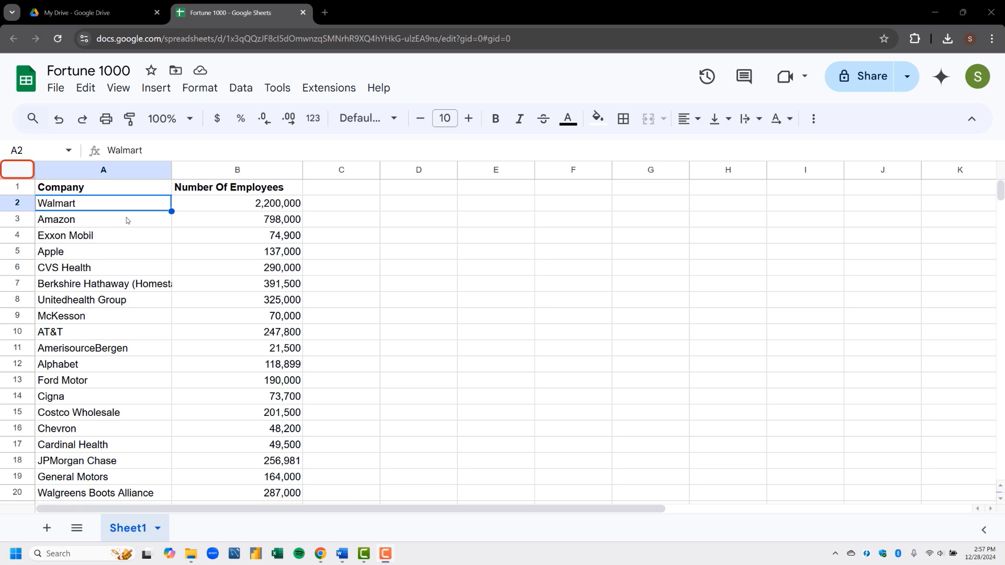
pyautogui.click(15, 170)
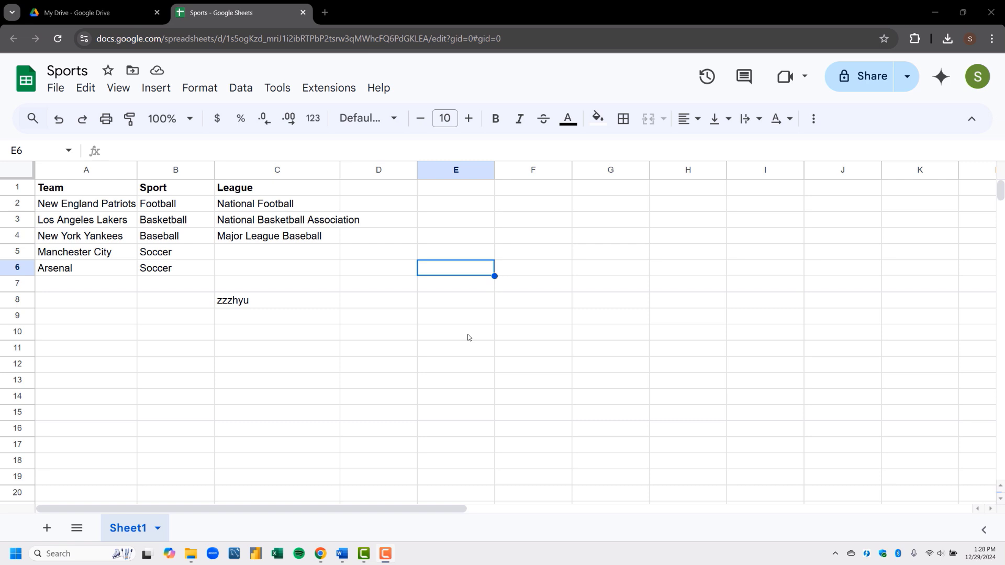
# - Enter English Premier League in C5 and C6 of the Sports spreadsheet for Manchester City and Arsenal
pyautogui.click(313, 254)
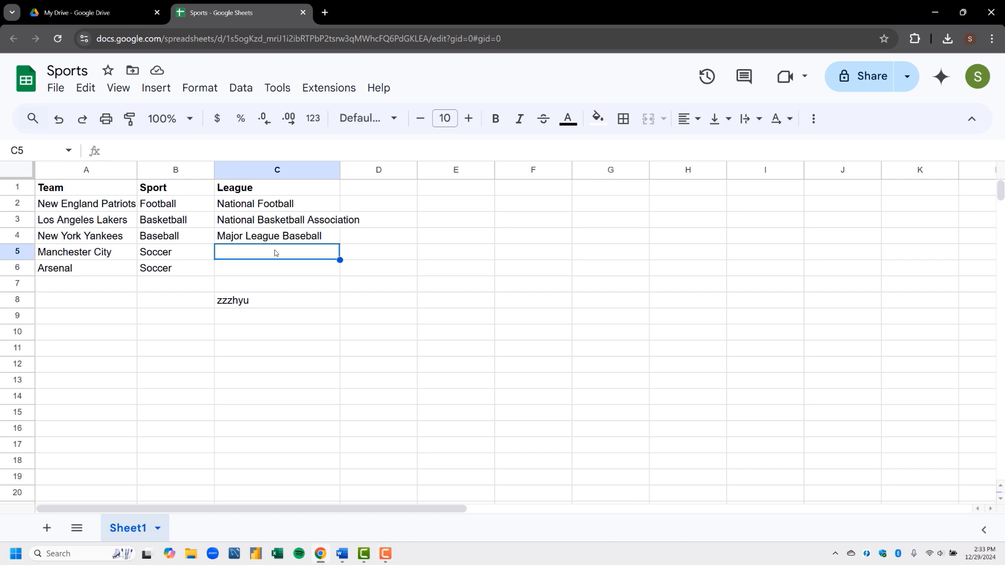
pyautogui.write('English Premier Leag')
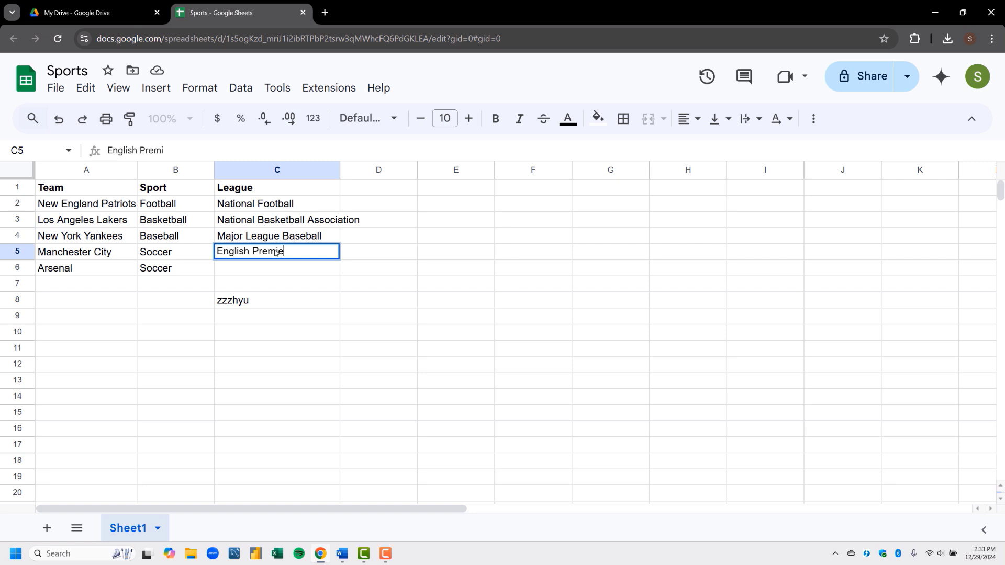
pyautogui.write('ue')
pyautogui.press('Return')
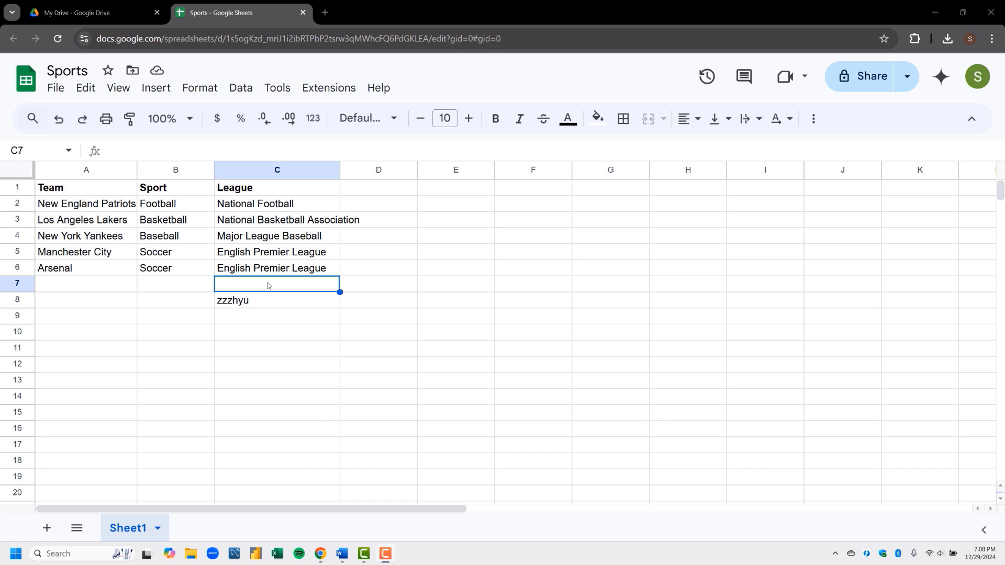
# - Complete the text in C2 as National Football League and clear the stray text zzzhyu from C8
pyautogui.doubleClick(297, 204)
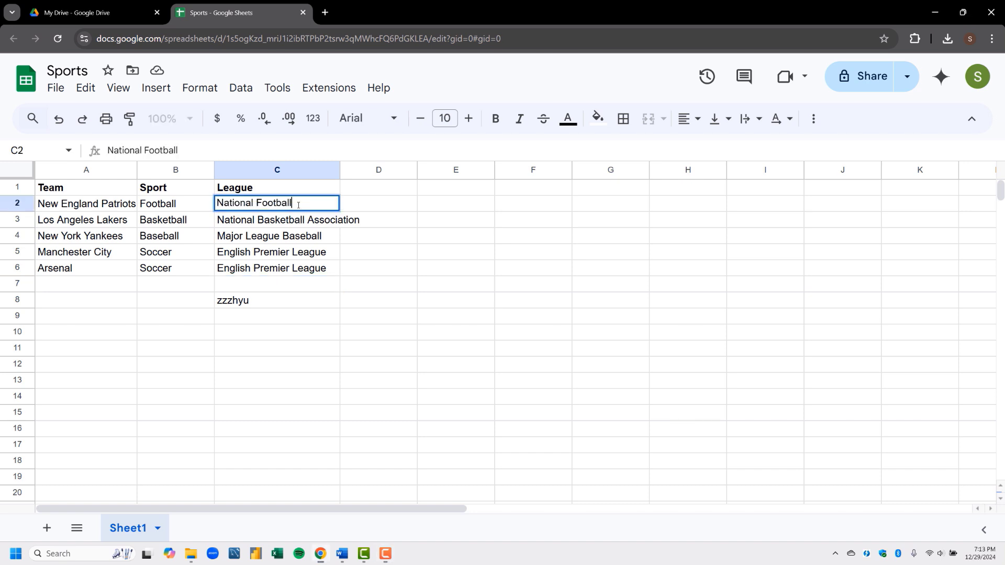
pyautogui.write('League')
pyautogui.press('Return')
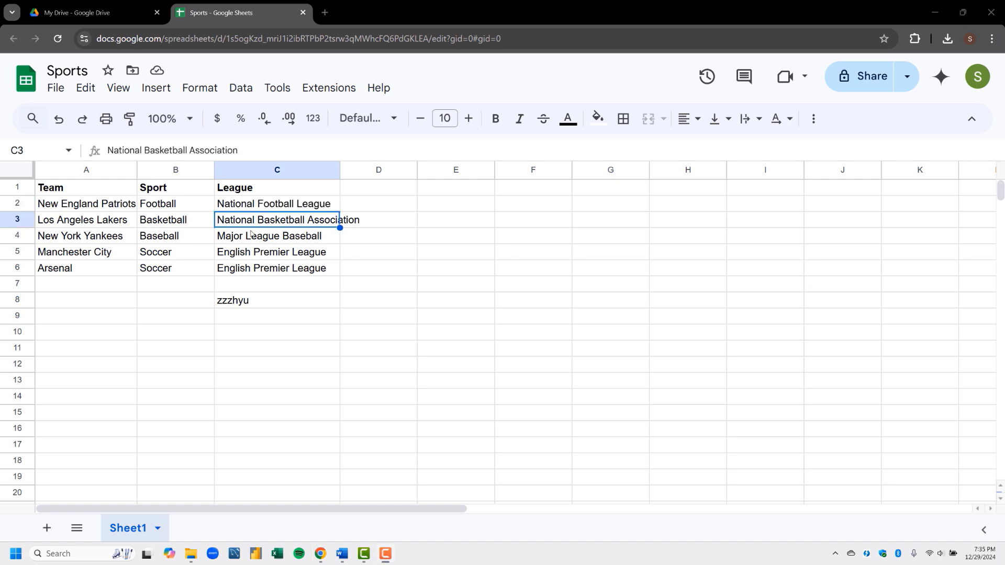
pyautogui.click(272, 302)
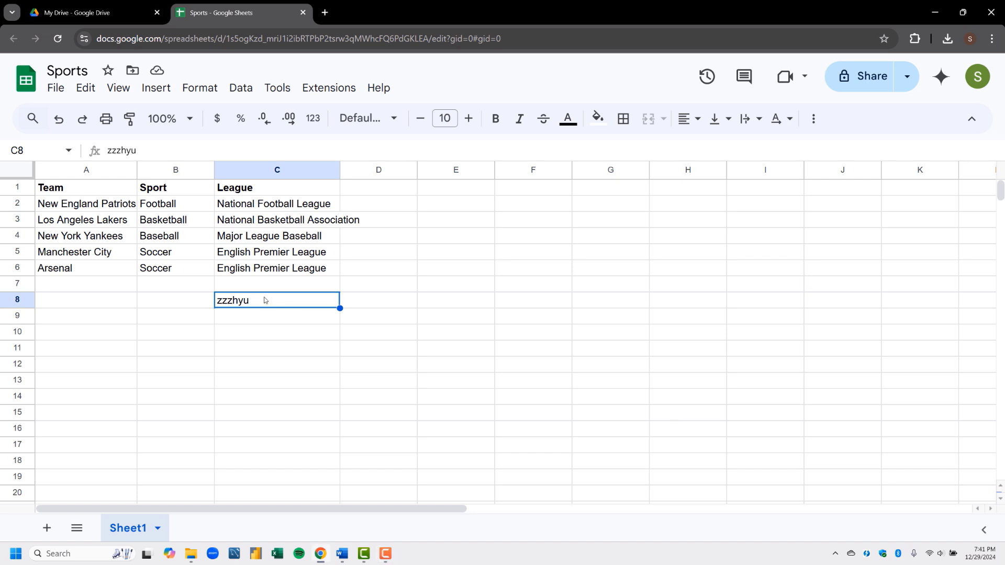
pyautogui.press('Delete')
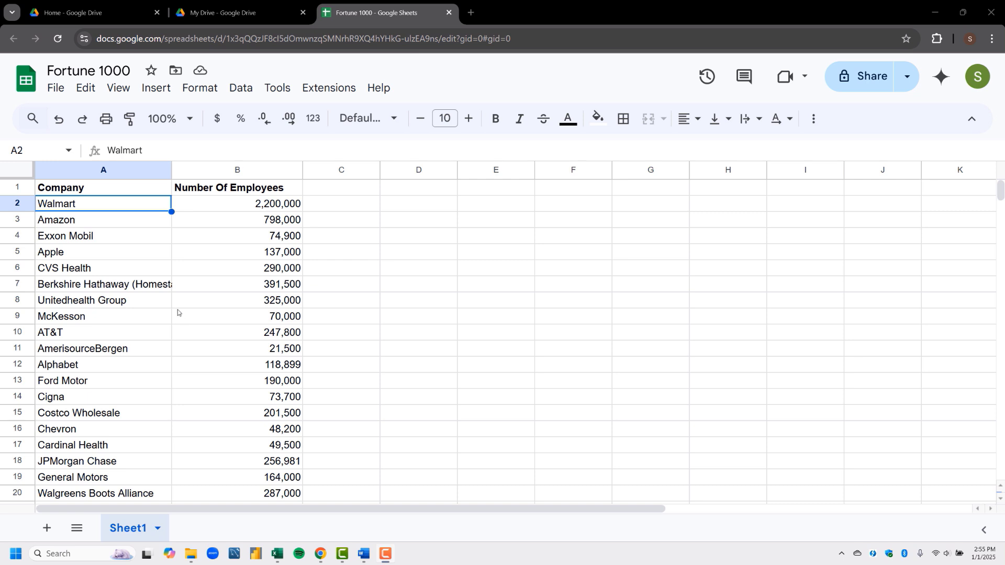
# - Copy the Apple name and employee count from A5:B5 in Fortune 1000 and paste them starting at D5
pyautogui.click(109, 257)
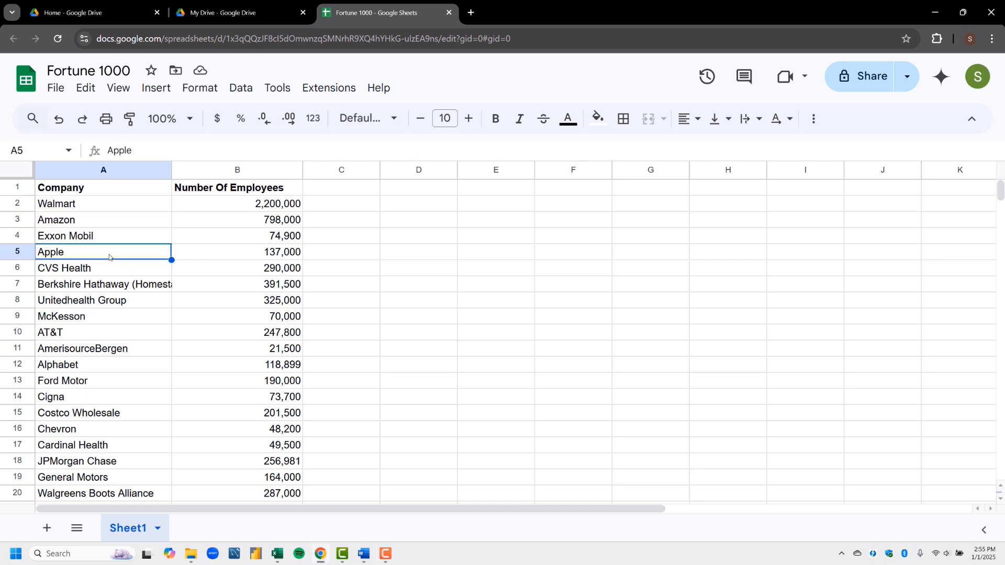
pyautogui.hotkey('shift', 'Right')
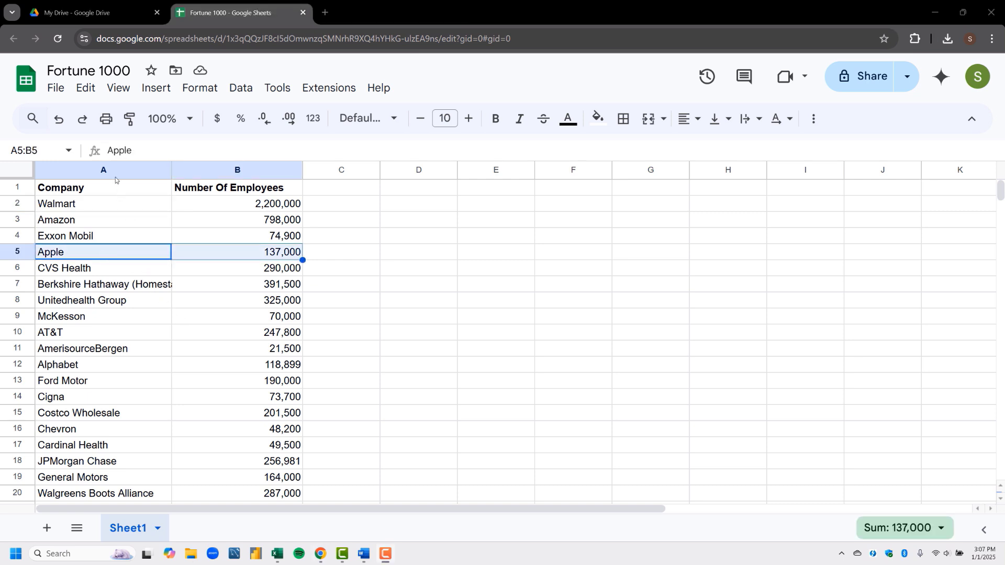
pyautogui.click(87, 90)
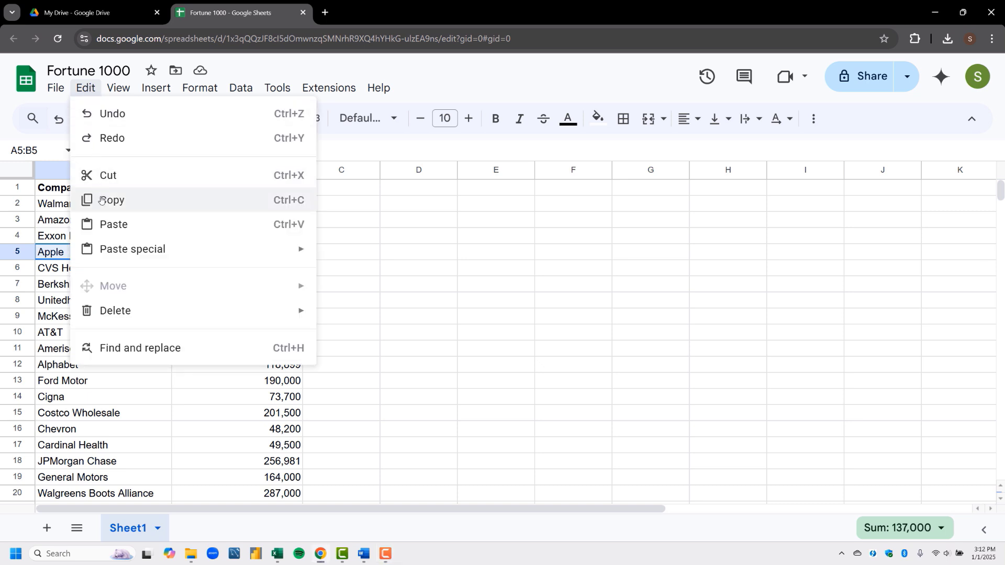
pyautogui.click(112, 197)
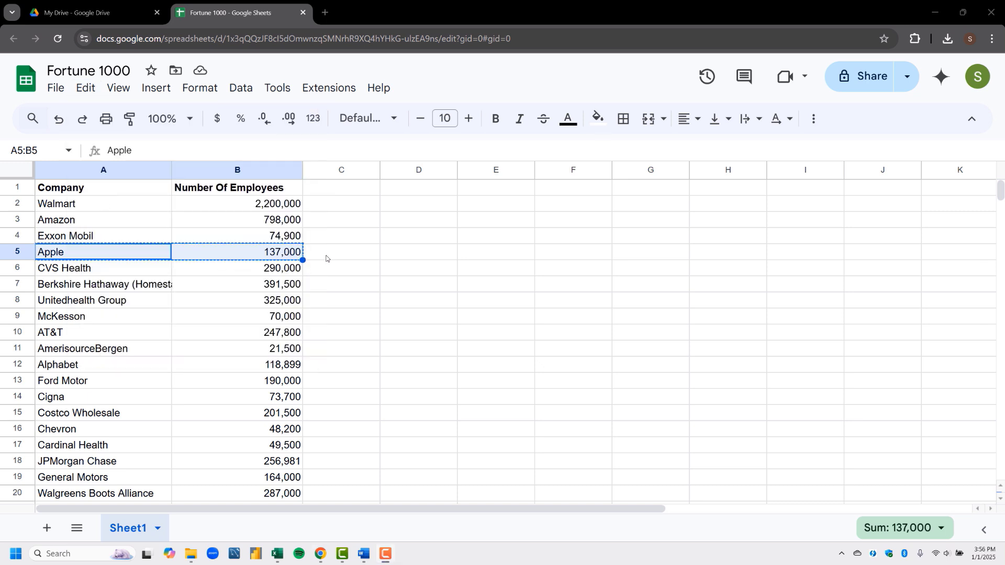
pyautogui.click(434, 250)
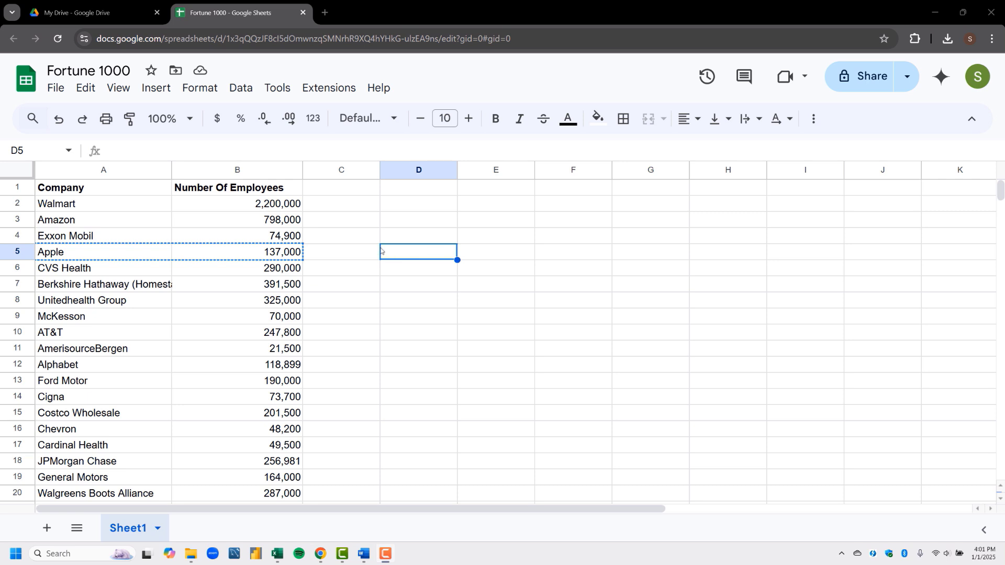
pyautogui.click(87, 89)
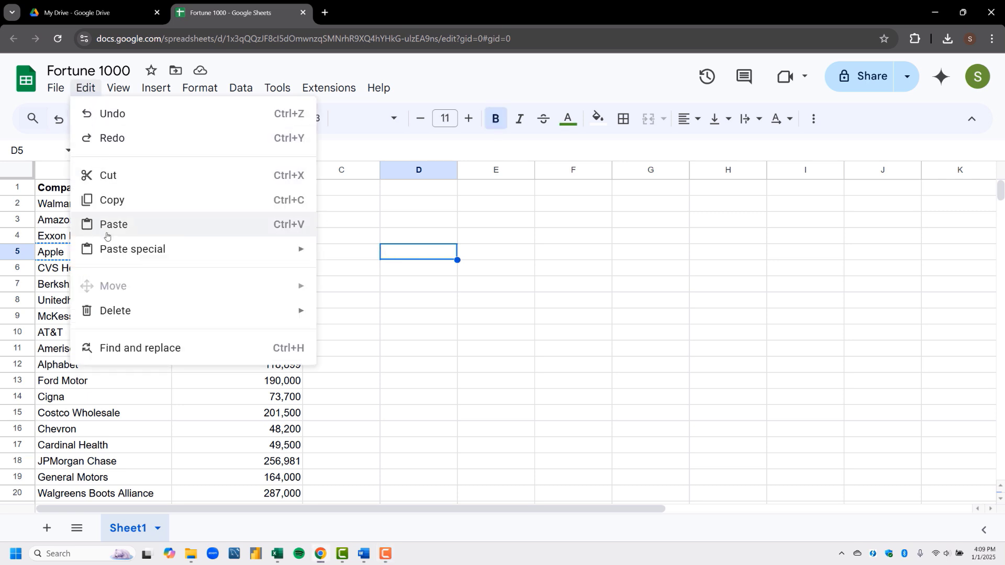
pyautogui.click(110, 225)
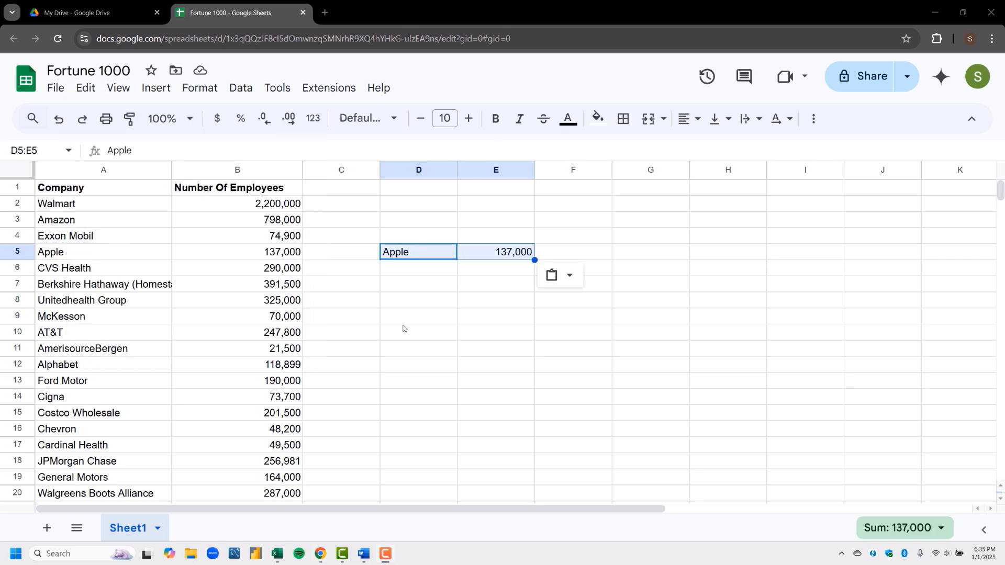
pyautogui.click(397, 288)
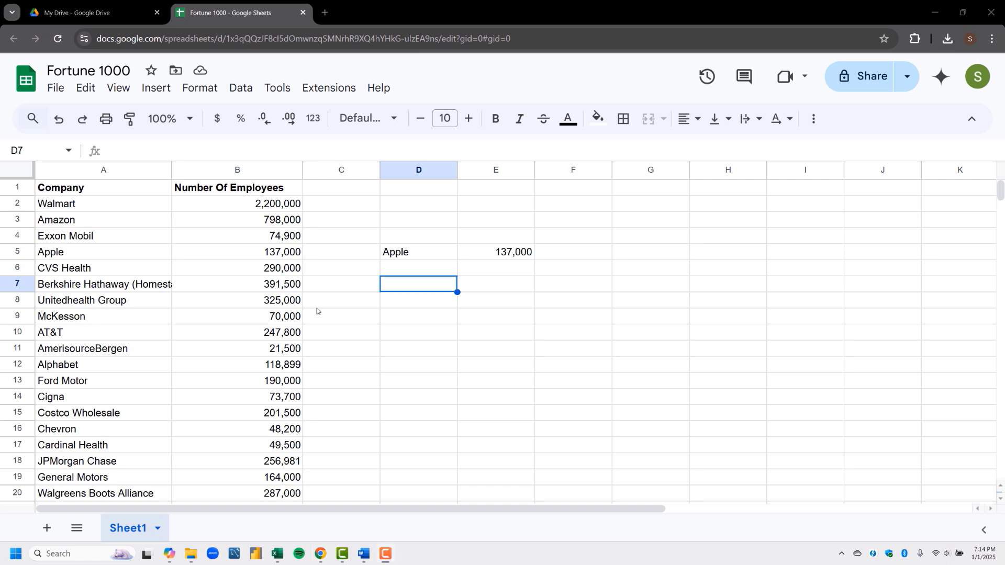
# - Copy McKesson from A9 and paste it into D9
pyautogui.rightClick(108, 317)
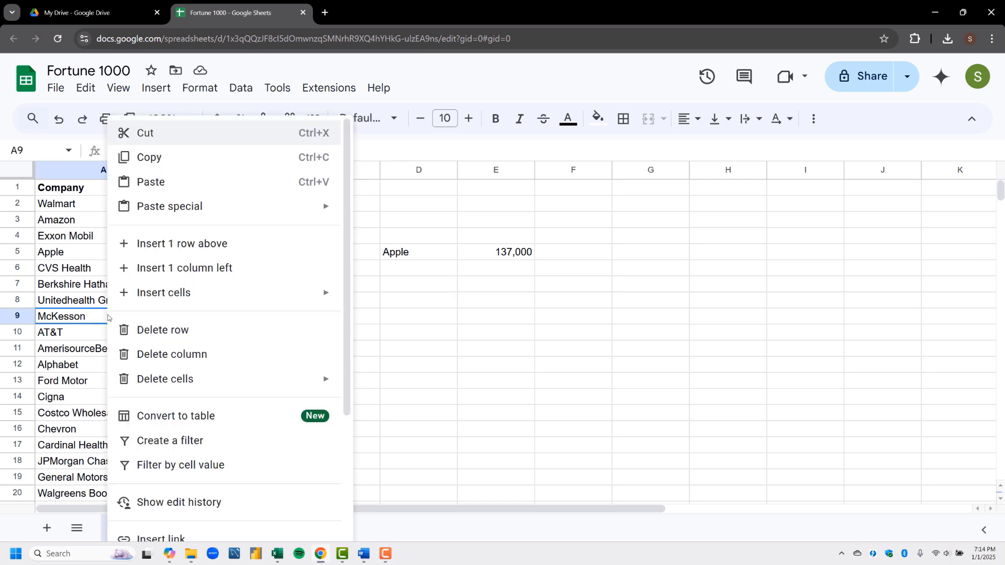
pyautogui.click(150, 158)
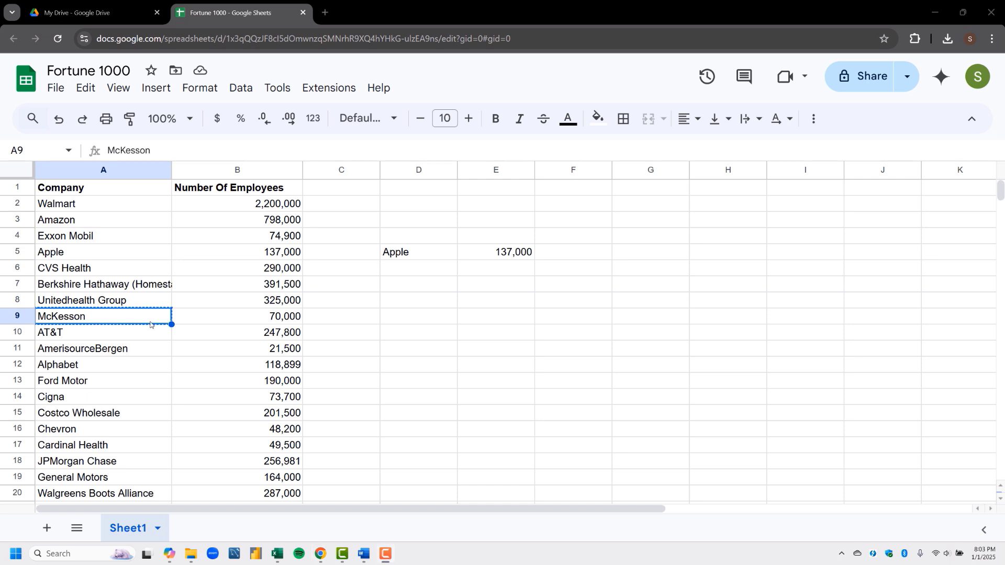
pyautogui.rightClick(410, 318)
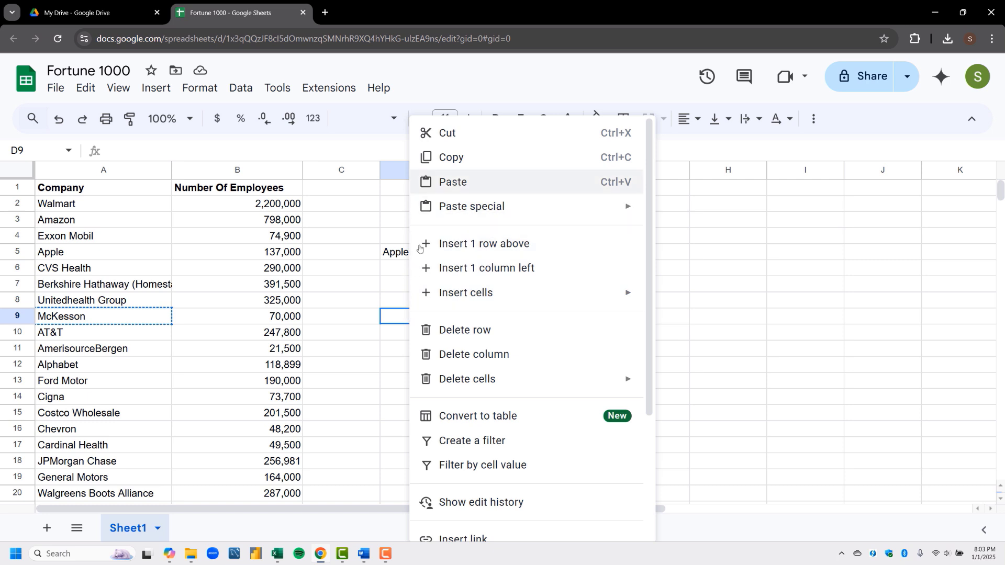
pyautogui.click(428, 179)
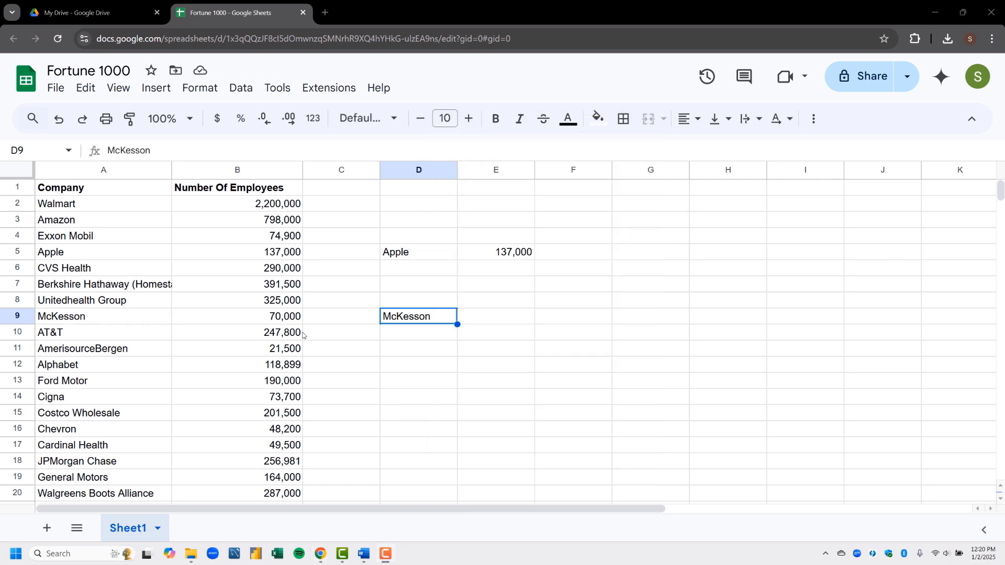
# - Copy AmerisourceBergen from A11 and paste it into D11
pyautogui.click(152, 351)
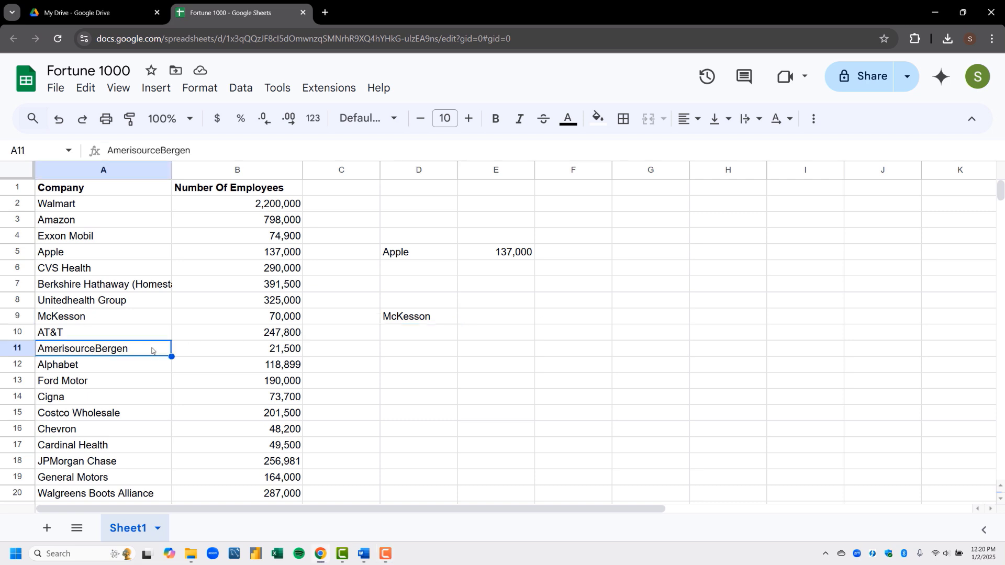
pyautogui.hotkey('ctrl', 'c')
pyautogui.click(407, 352)
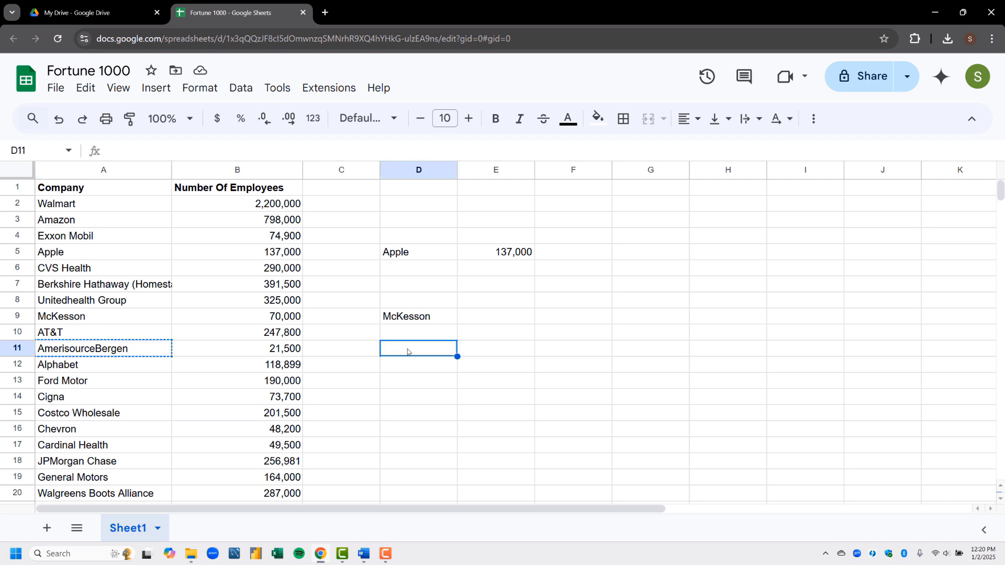
pyautogui.hotkey('ctrl', 'v')
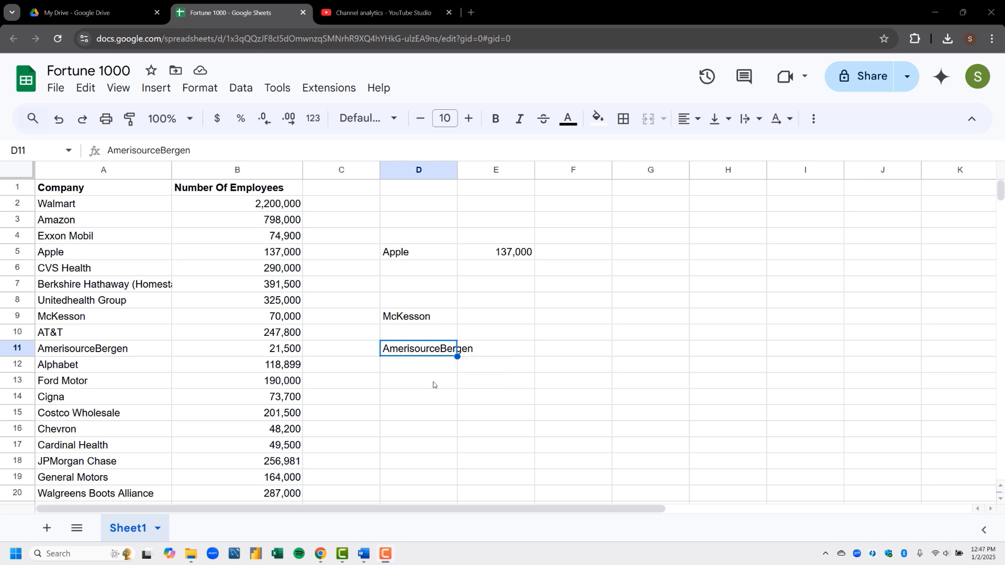
pyautogui.click(433, 383)
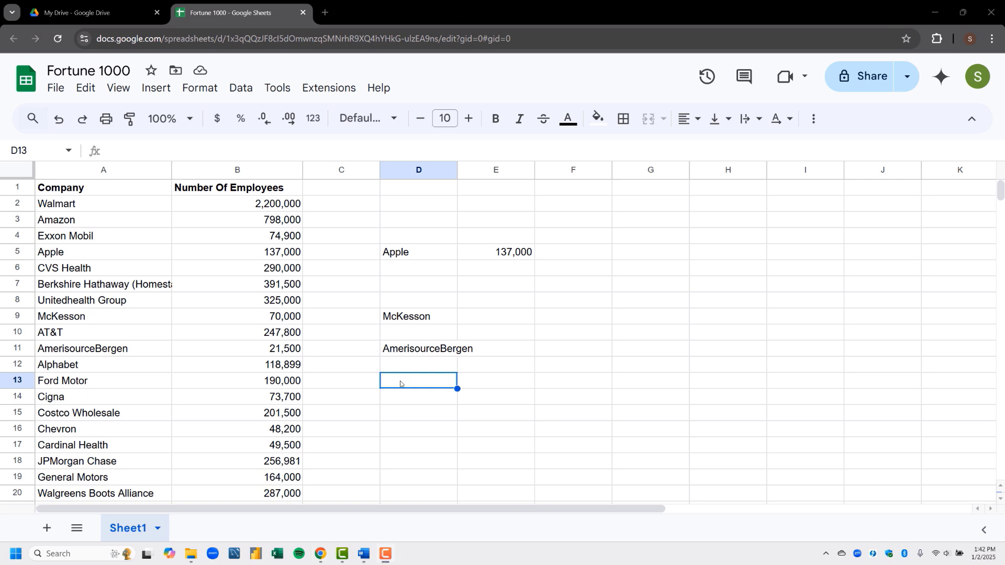
# - Cut the Ford Motor name and employee count from A13:B13 and paste them starting at D13
pyautogui.click(130, 380)
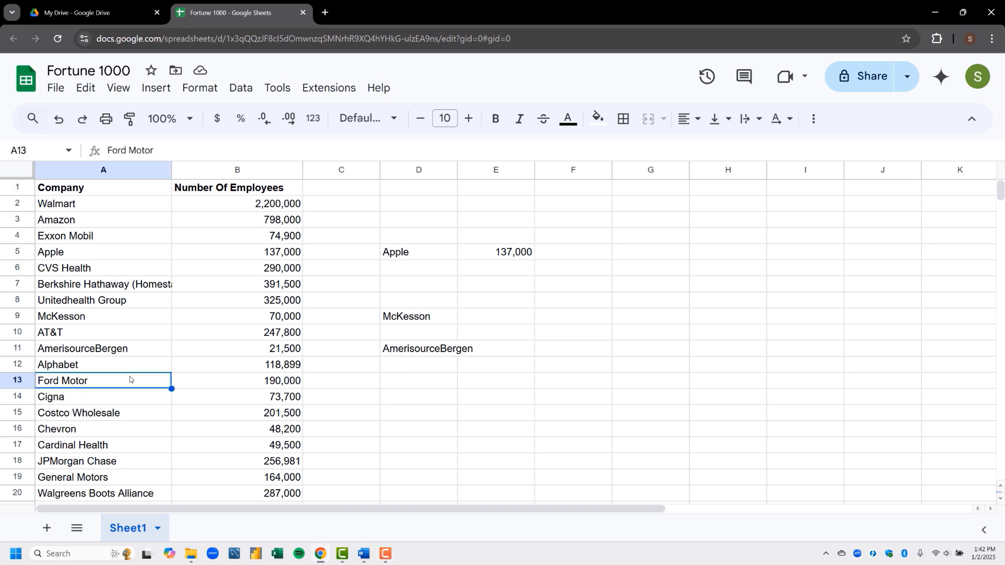
pyautogui.hotkey('shift', 'Right')
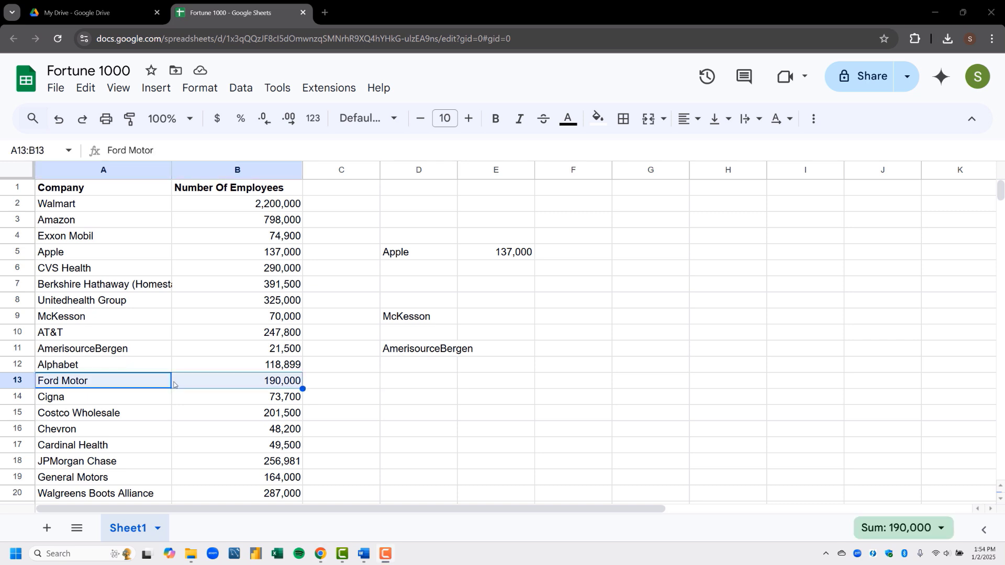
pyautogui.click(84, 91)
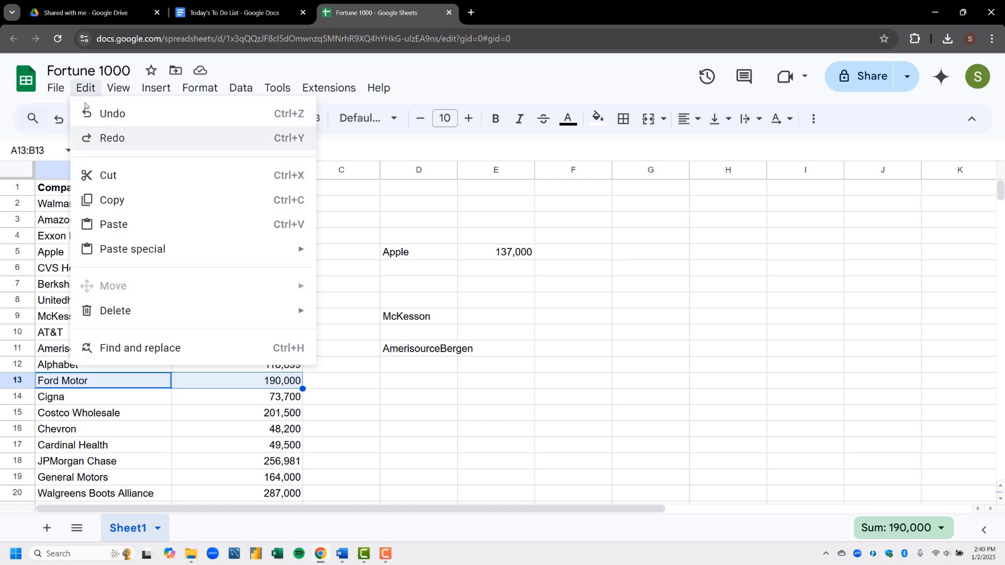
pyautogui.click(100, 175)
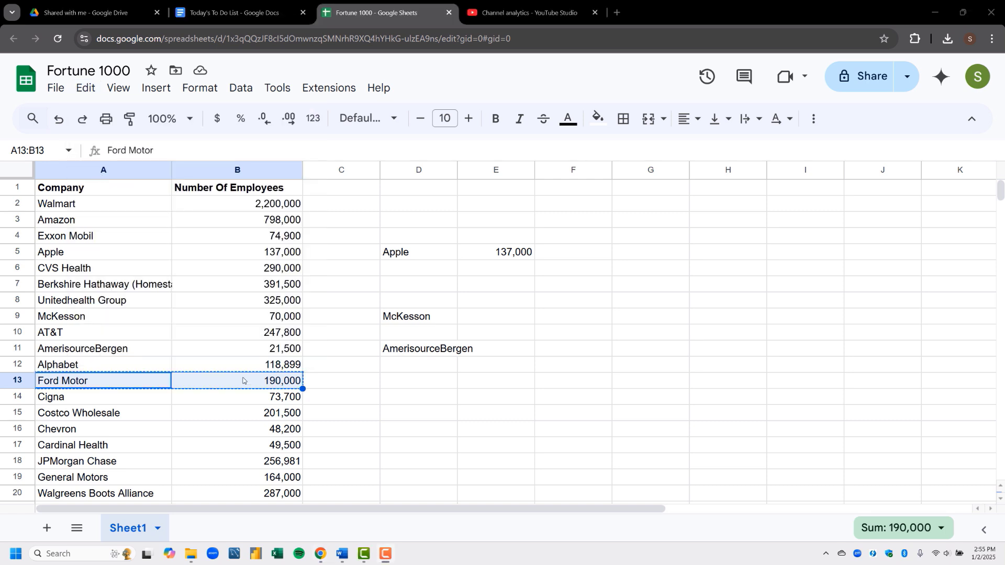
pyautogui.click(392, 386)
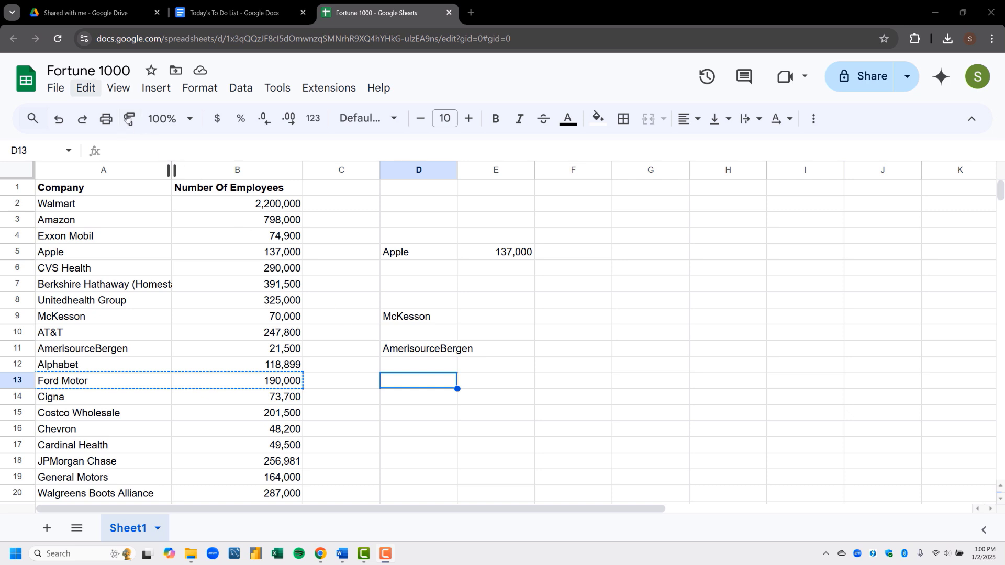
pyautogui.click(88, 88)
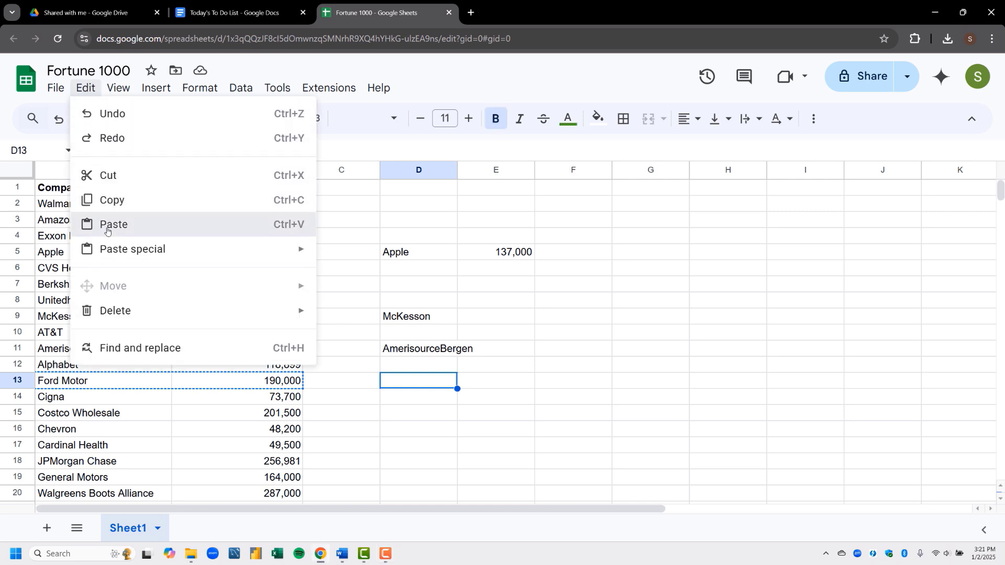
pyautogui.click(107, 231)
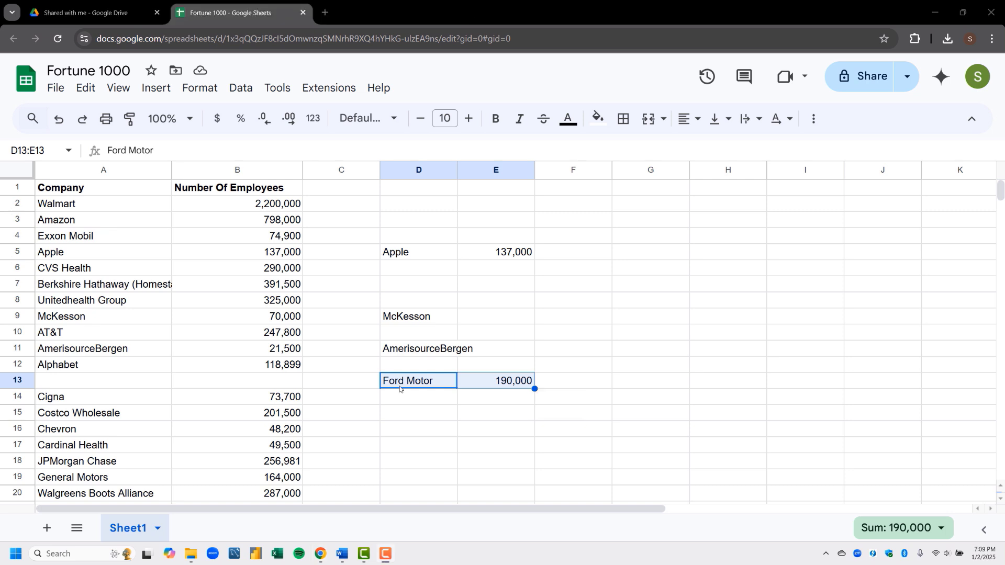
# - Cut Costco Wholesale from A15 and paste it into D15
pyautogui.rightClick(139, 413)
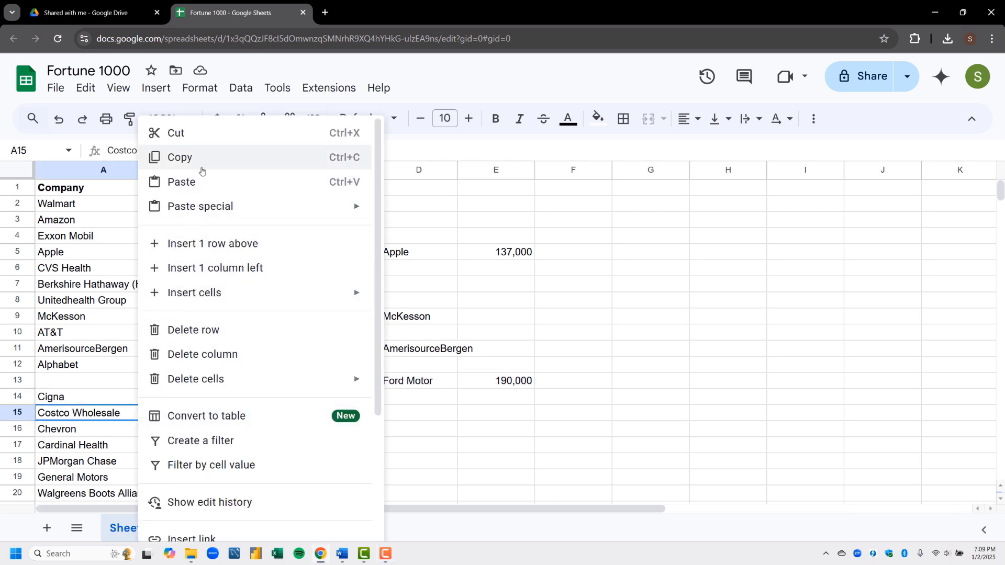
pyautogui.click(209, 135)
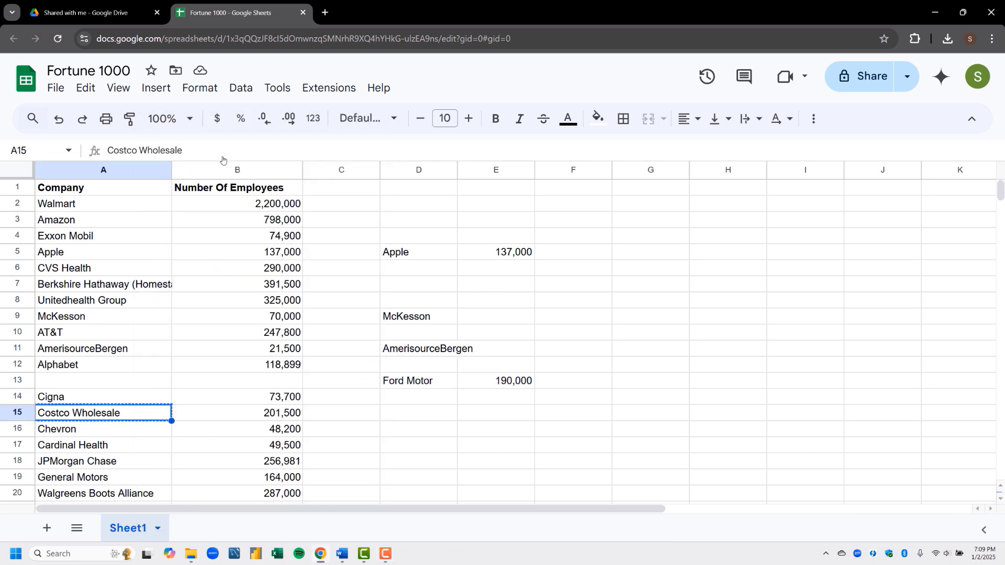
pyautogui.rightClick(404, 417)
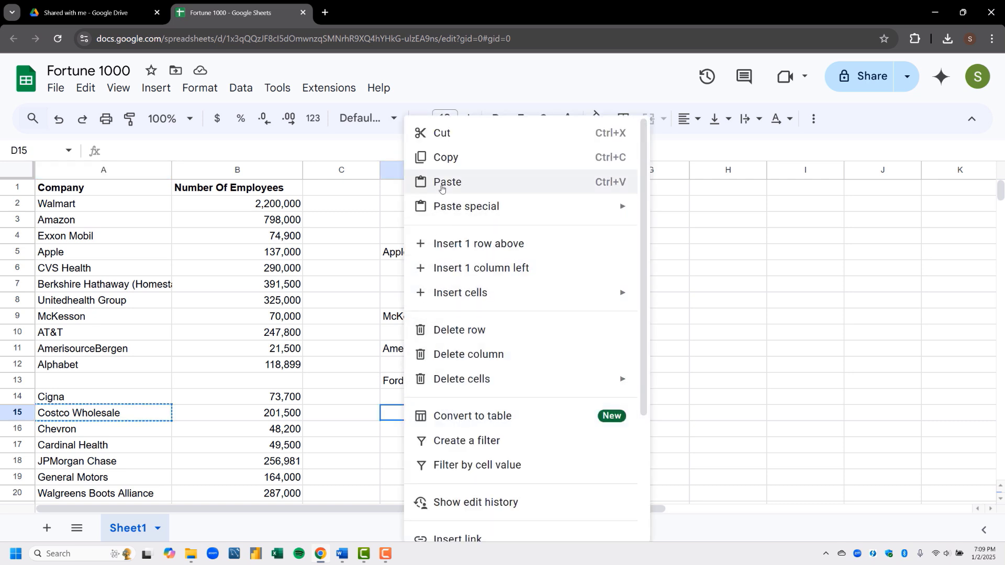
pyautogui.click(442, 188)
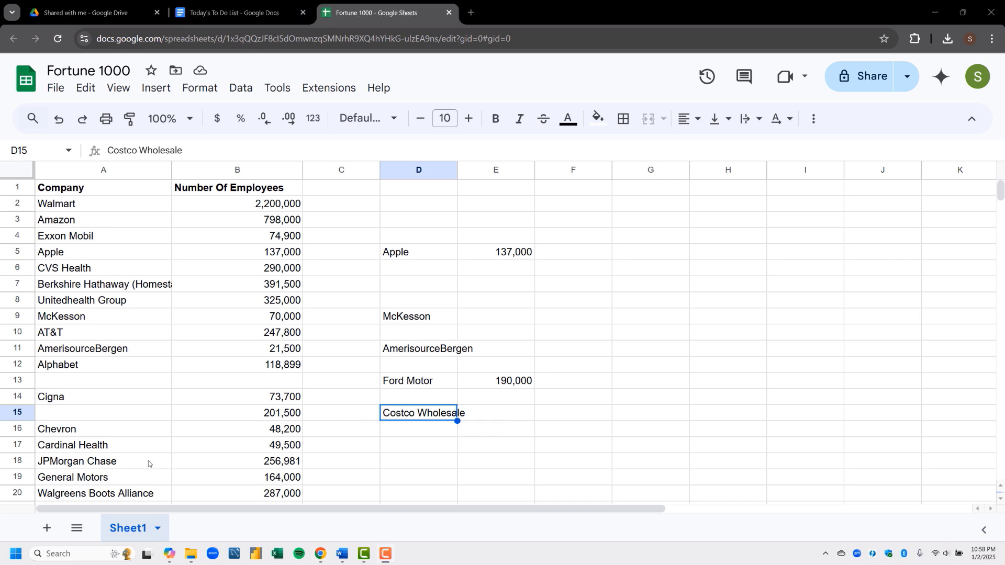
# - Cut JPMorgan Chase from A18 and paste it into D18
pyautogui.click(148, 463)
pyautogui.hotkey('ctrl', 'x')
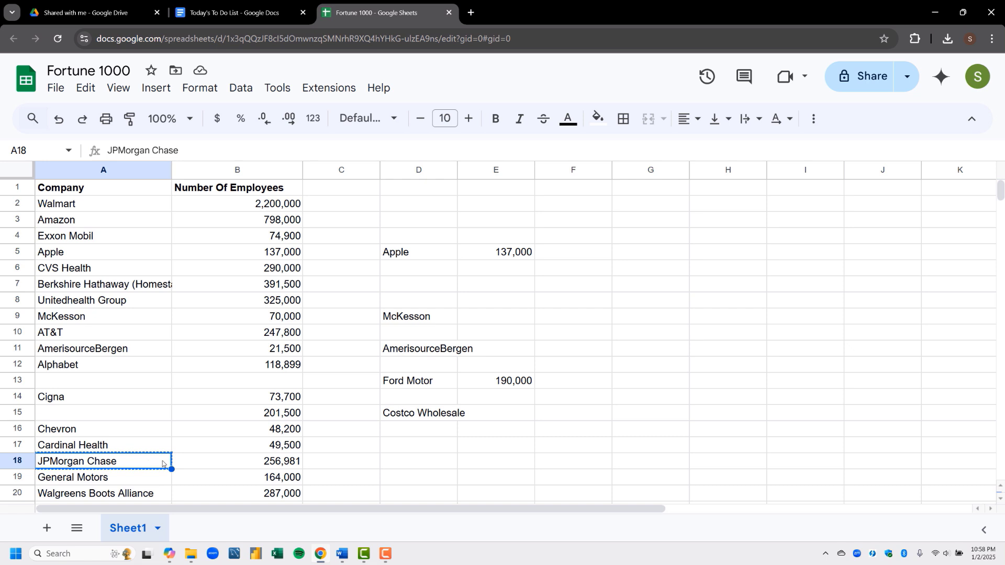
pyautogui.click(401, 463)
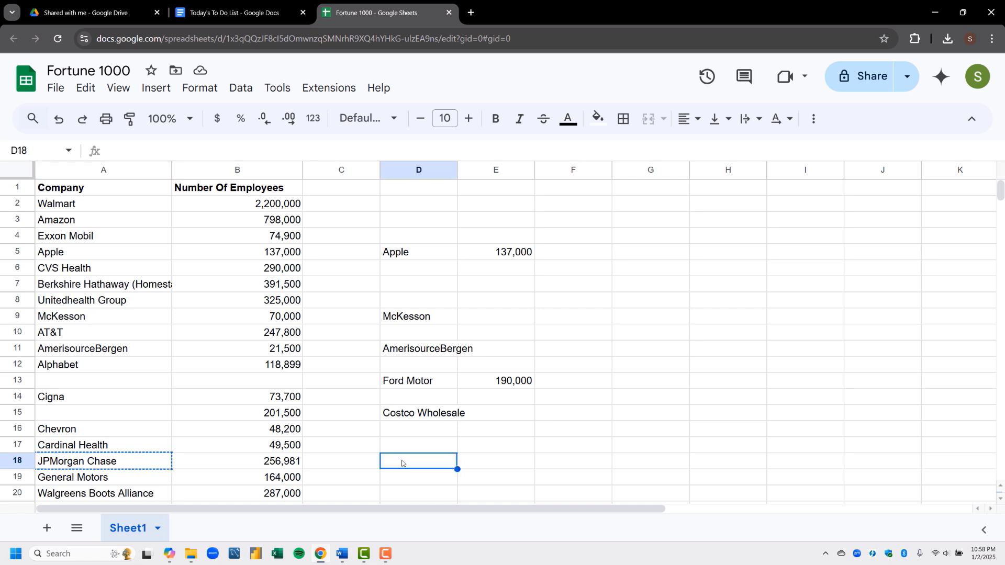
pyautogui.hotkey('ctrl', 'v')
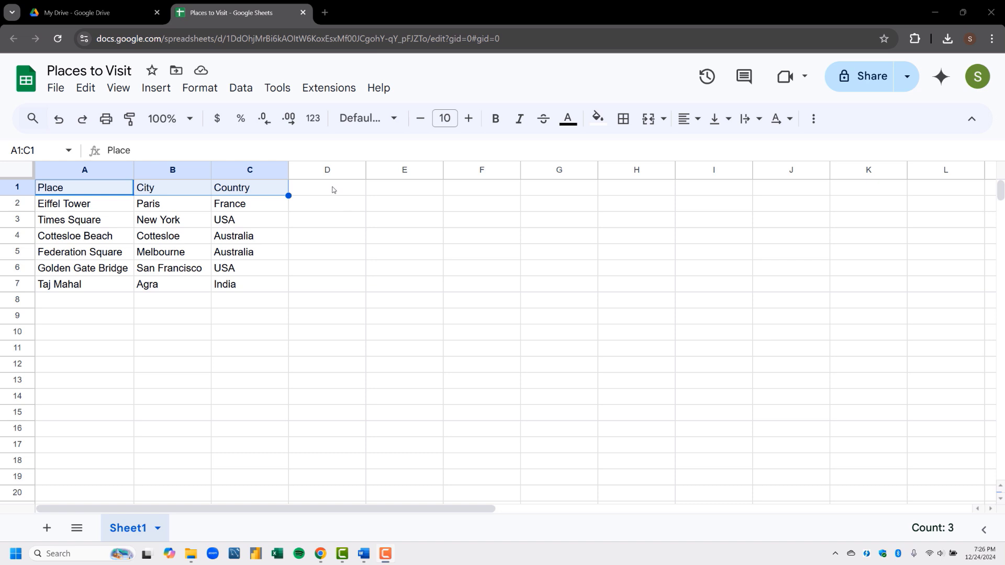
# - Search the available commands for bold and apply Bold to the header cells A1:C1 in Places to Visit
pyautogui.click(371, 90)
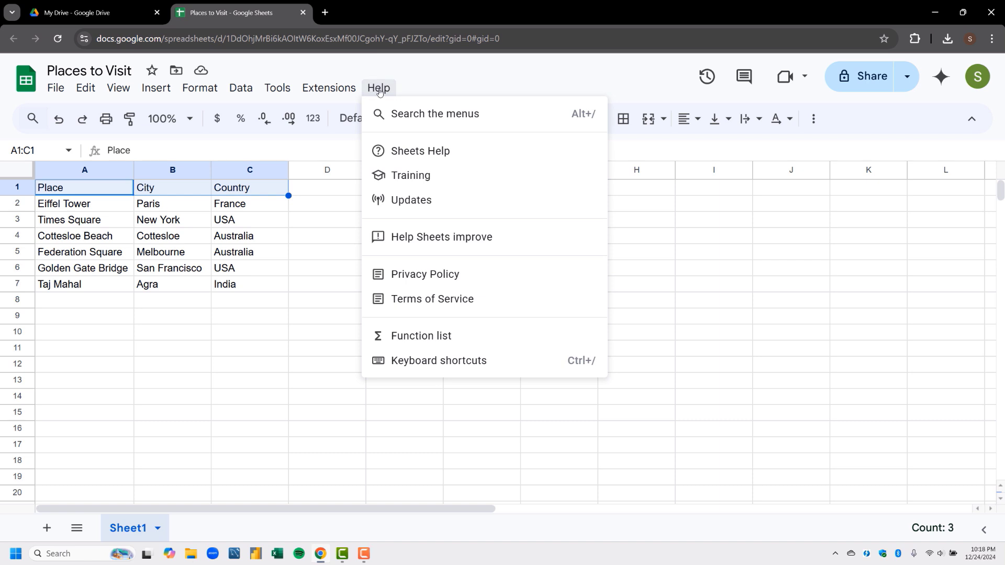
pyautogui.click(411, 122)
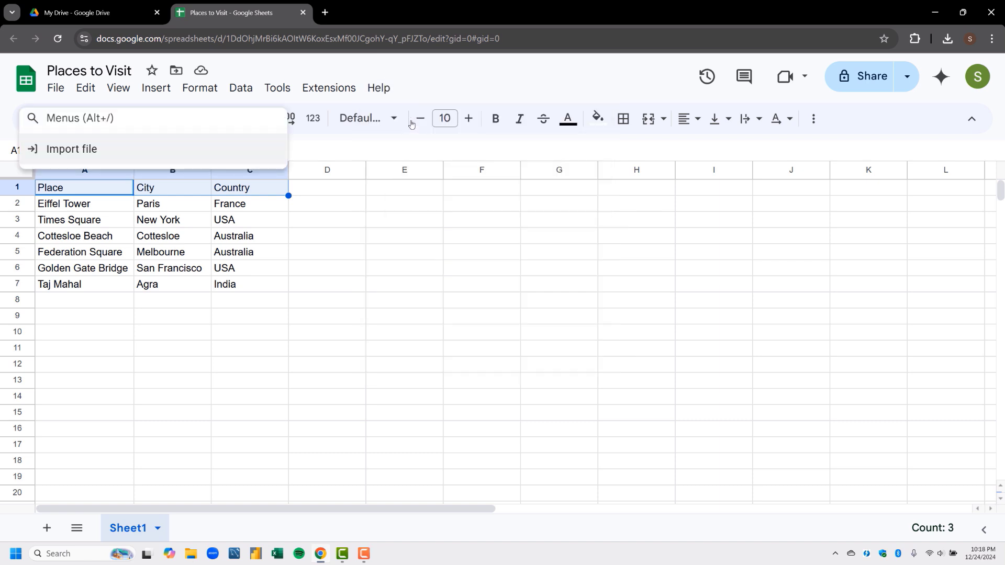
pyautogui.write('bold')
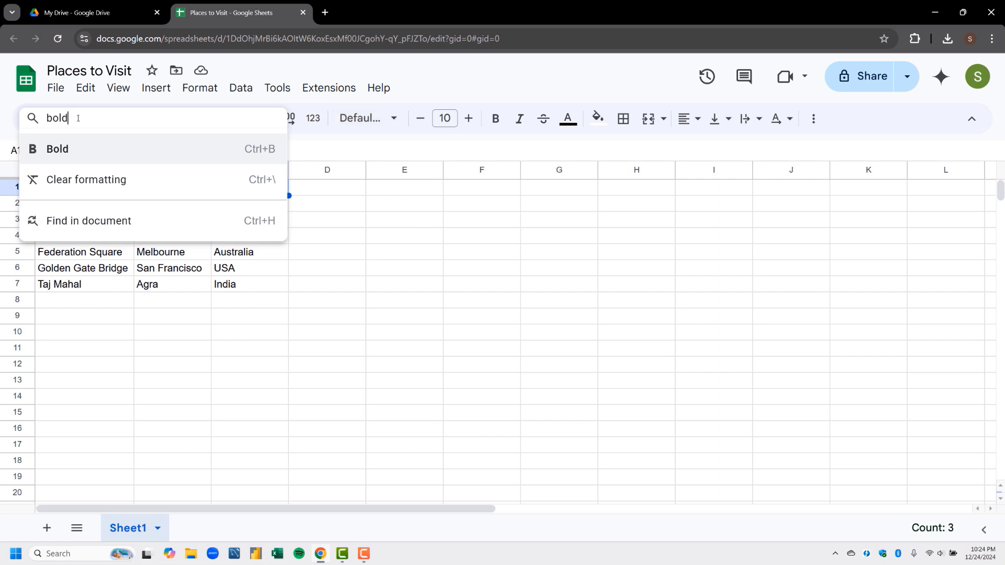
pyautogui.click(79, 155)
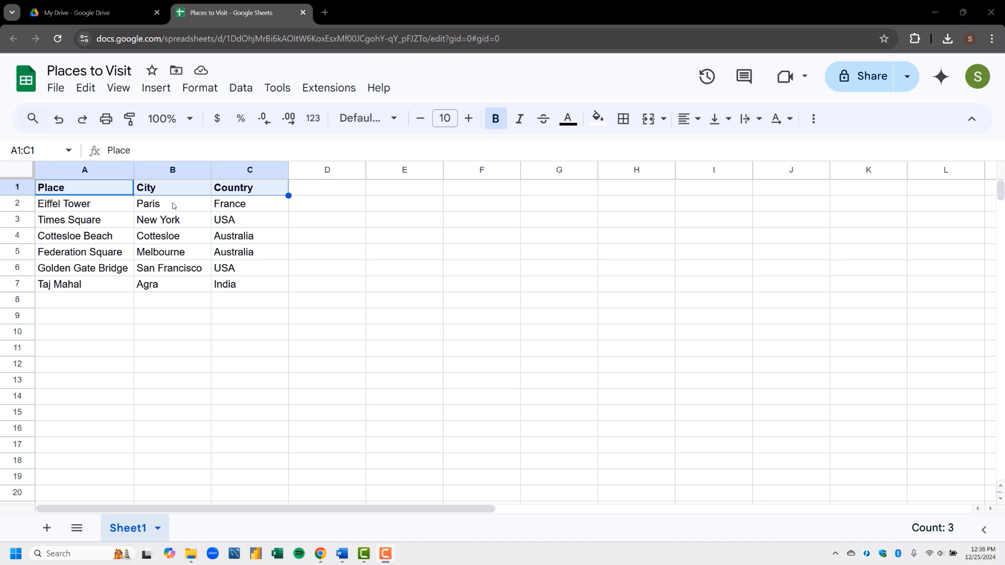
# - Search Sheets Help for chart and open the article Add & edit a chart or graph
pyautogui.click(385, 88)
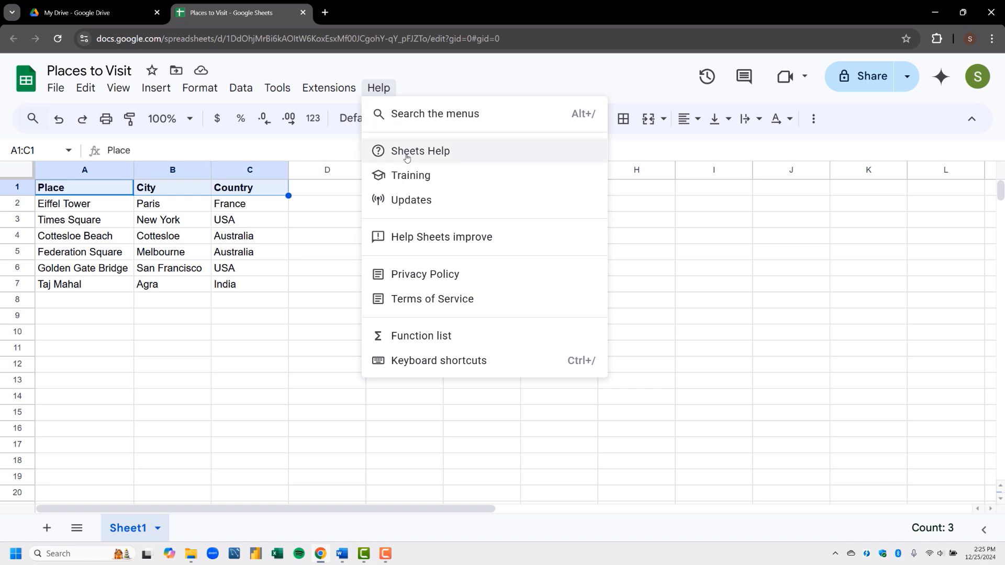
pyautogui.click(407, 152)
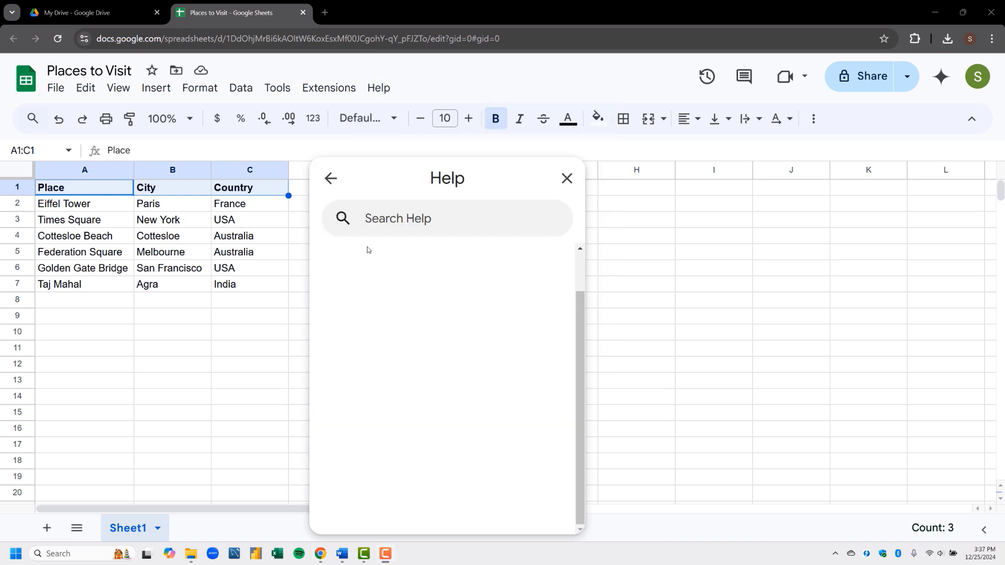
pyautogui.click(365, 218)
pyautogui.write('chart')
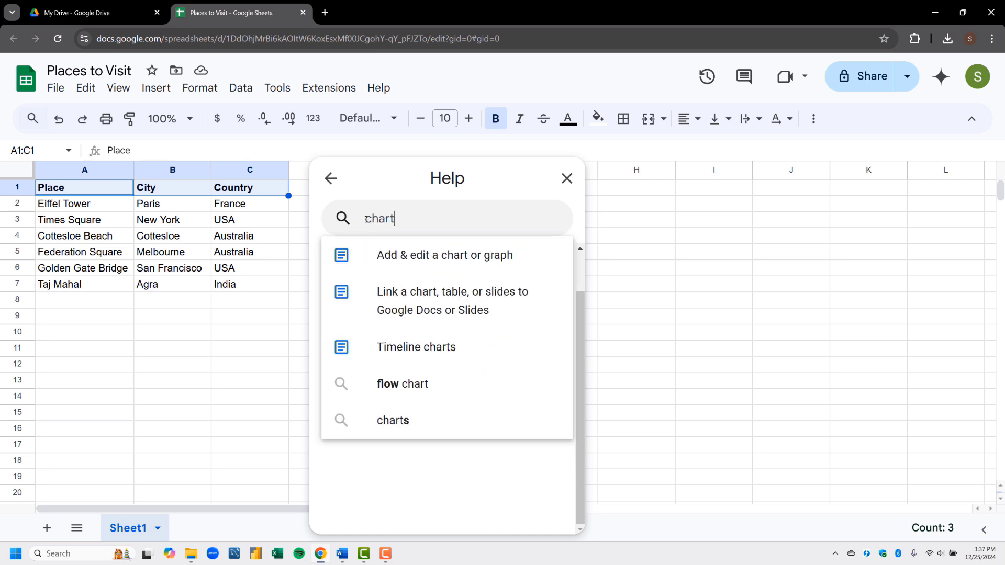
pyautogui.press('Return')
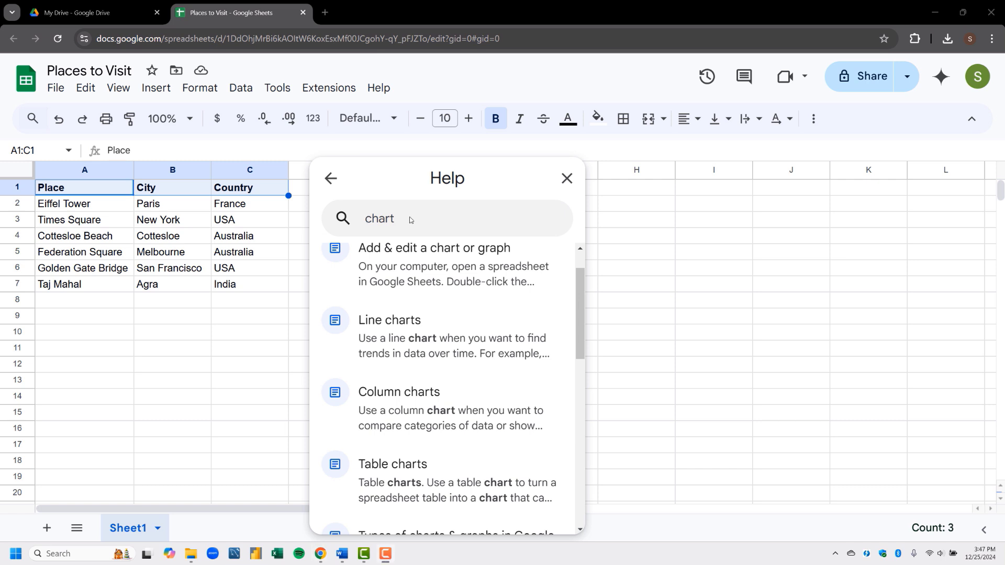
pyautogui.click(429, 247)
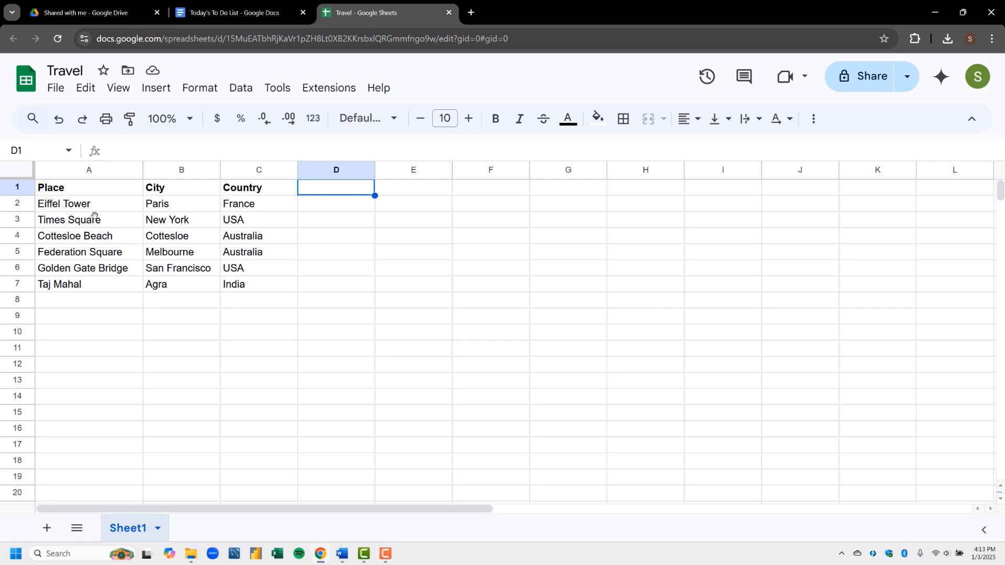
# - Insert one row above the Times Square row (row 3) in the Travel spreadsheet
pyautogui.click(30, 222)
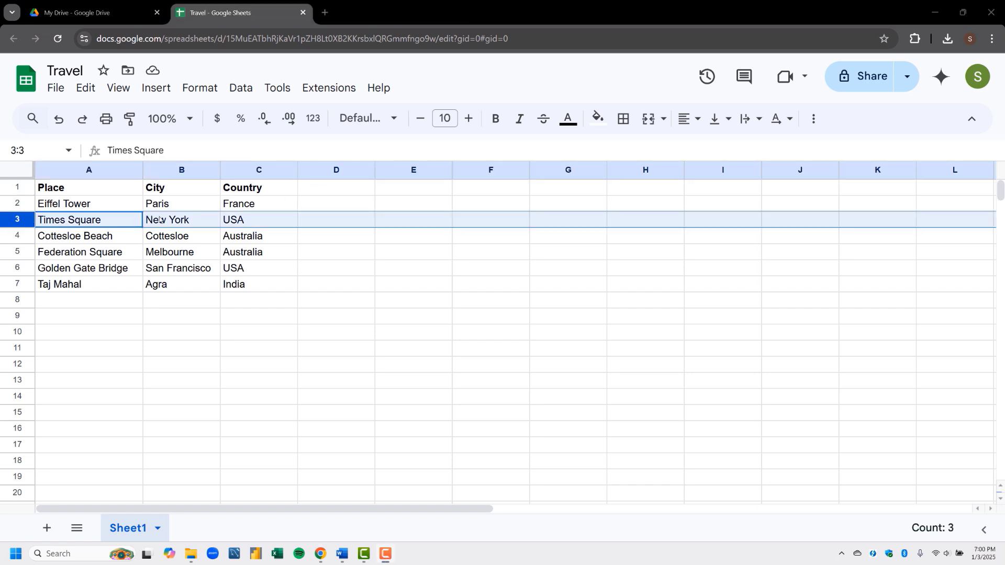
pyautogui.click(166, 93)
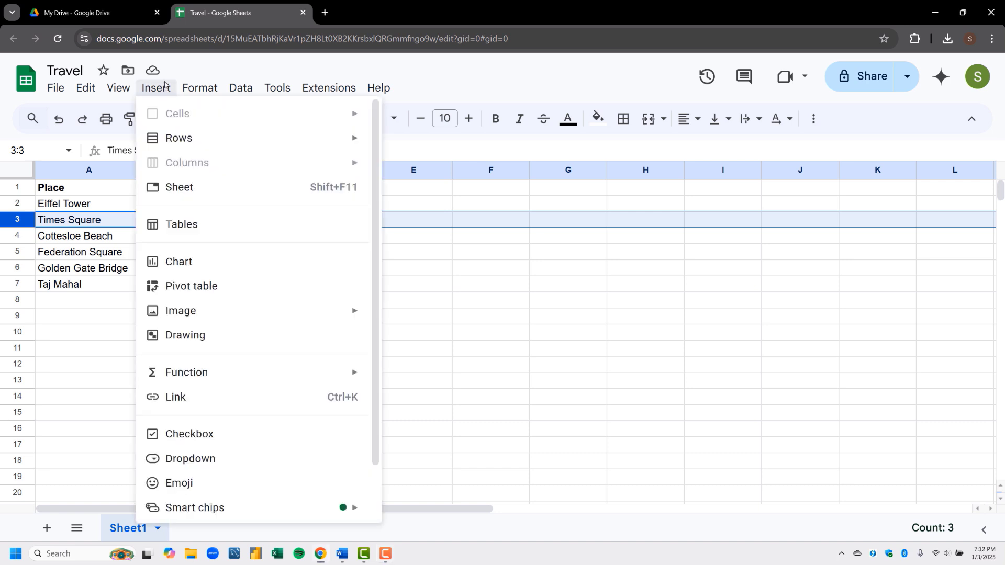
pyautogui.press('Down')
pyautogui.press('Right')
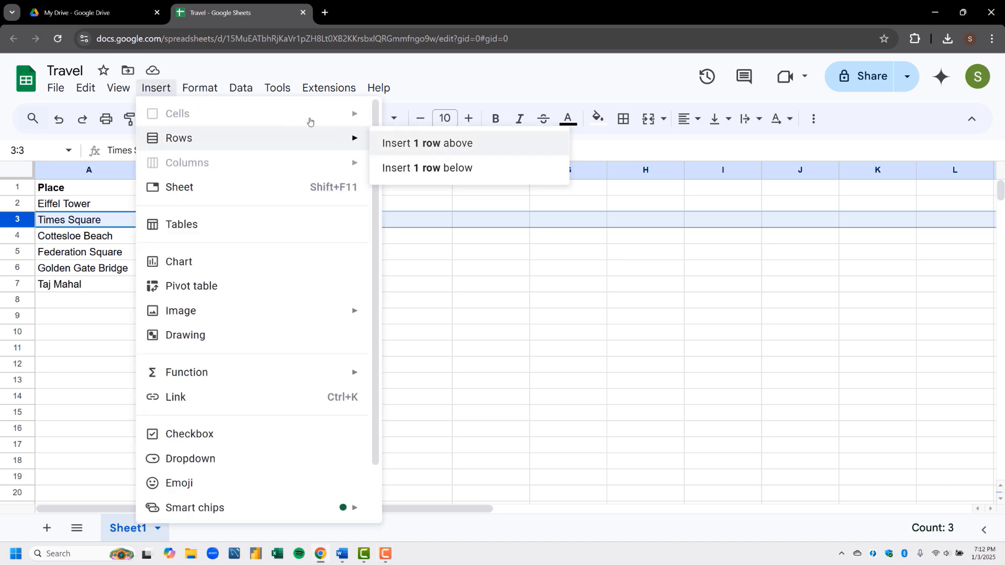
pyautogui.click(397, 143)
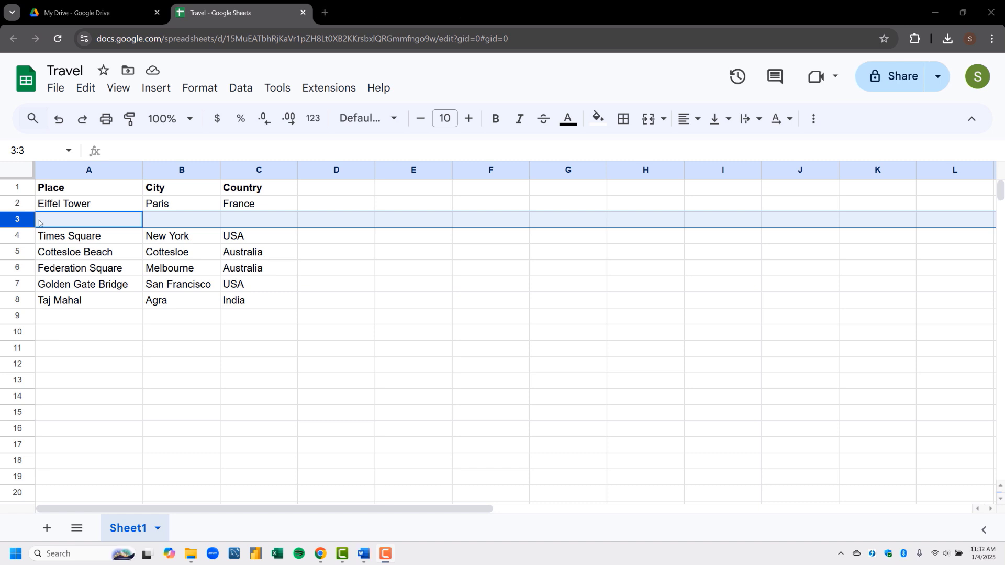
# - Insert one row below the Golden Gate Bridge row (row 7)
pyautogui.click(28, 283)
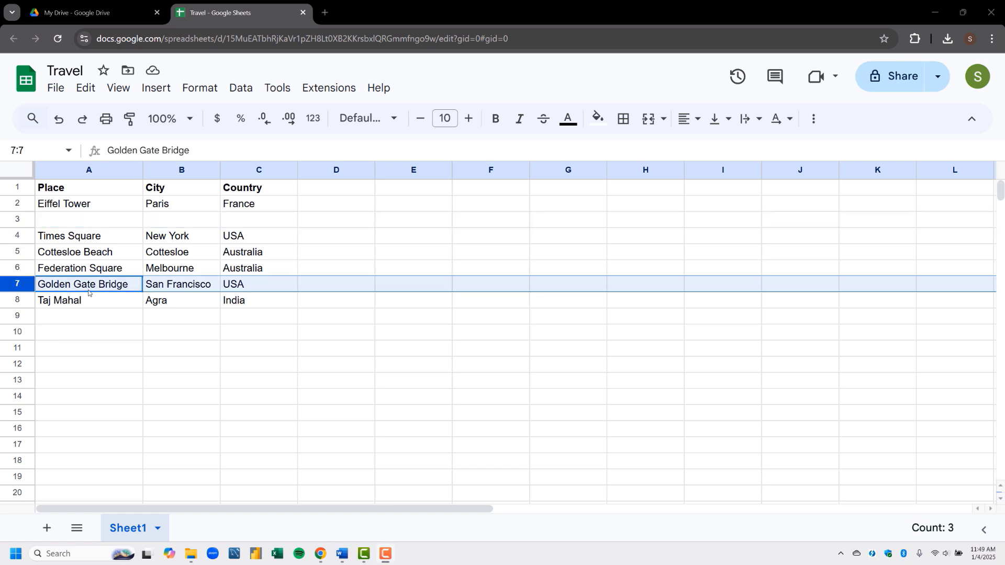
pyautogui.rightClick(89, 285)
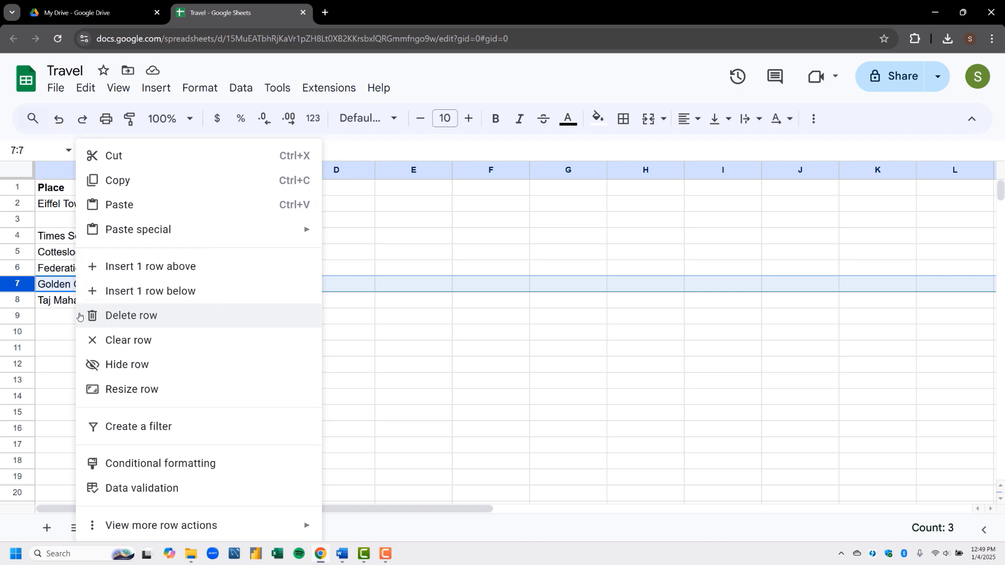
pyautogui.click(128, 292)
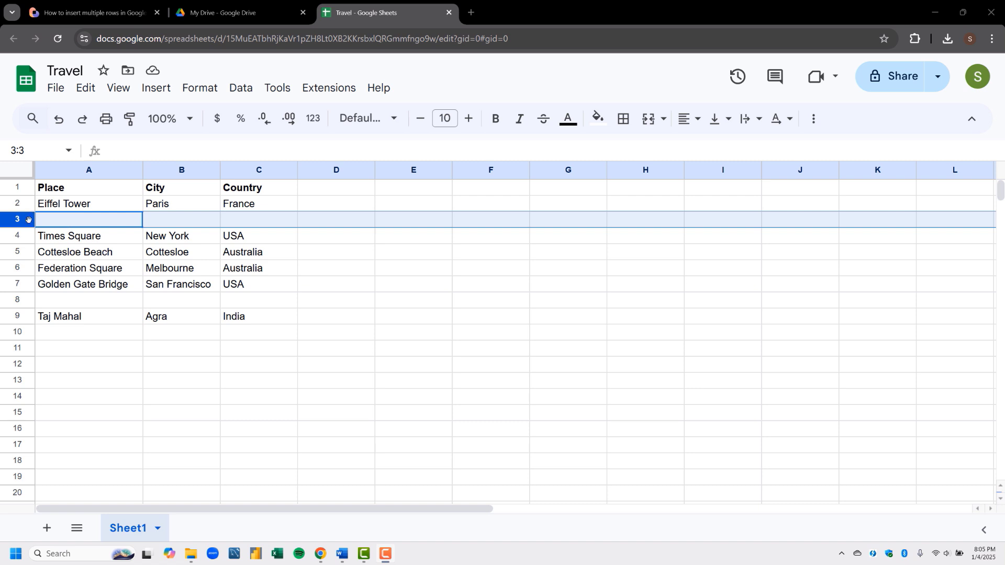
# - Delete the blank row above Times Square and the blank row above Taj Mahal, then deselect by selecting A12
pyautogui.rightClick(28, 219)
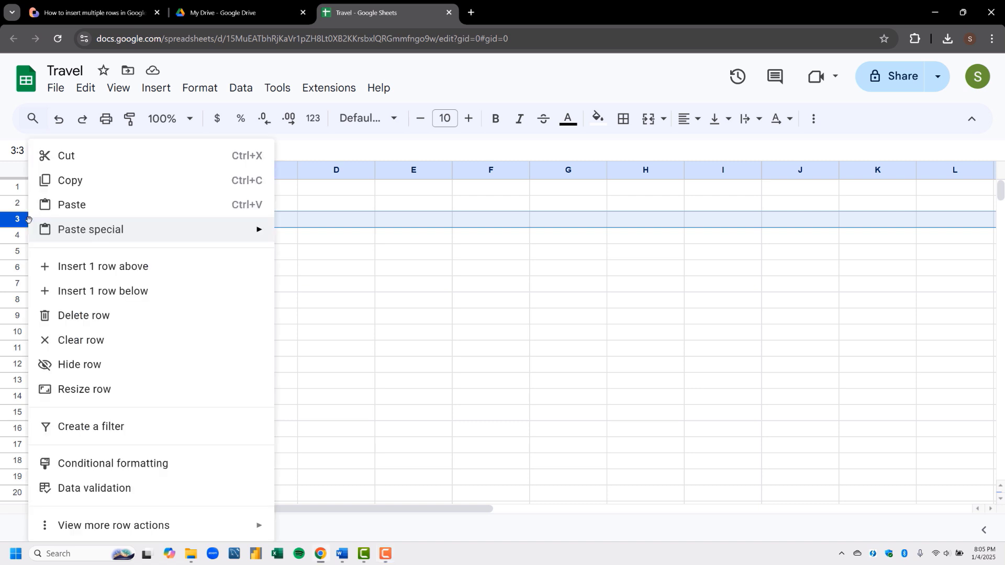
pyautogui.click(88, 323)
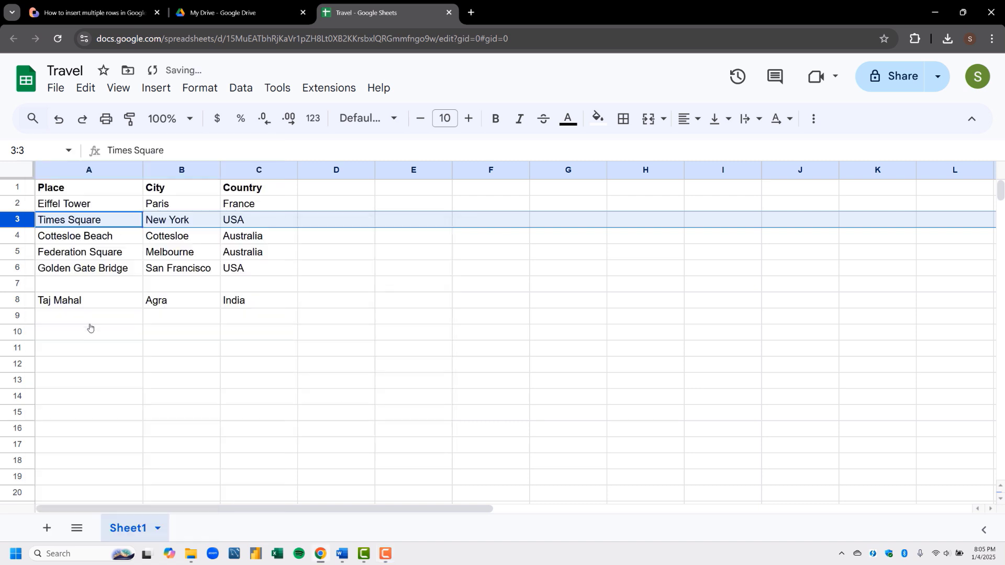
pyautogui.rightClick(26, 286)
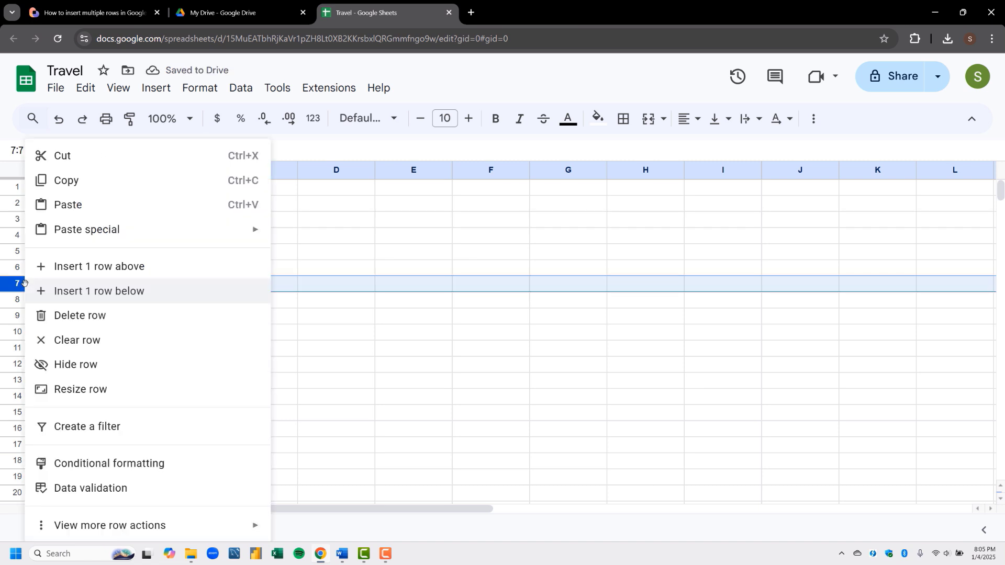
pyautogui.click(53, 315)
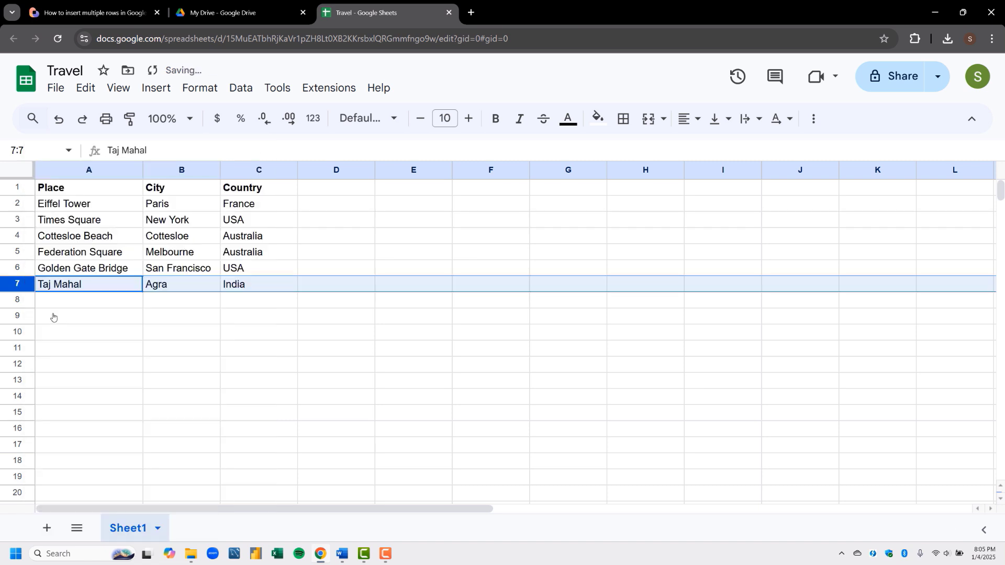
pyautogui.click(83, 361)
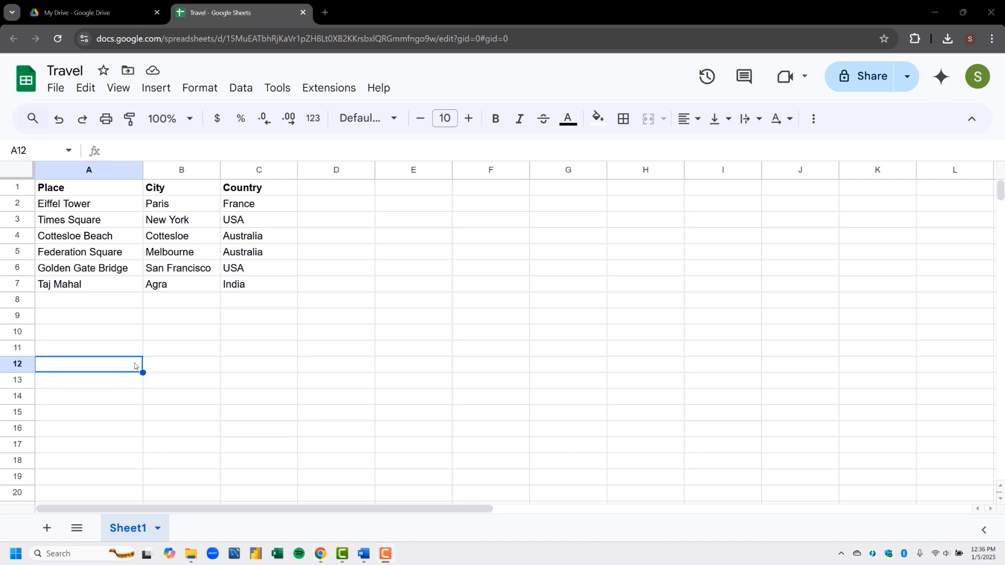
# - Insert three rows above the Times Square row, using rows 3 to 5 as the selection
pyautogui.click(28, 219)
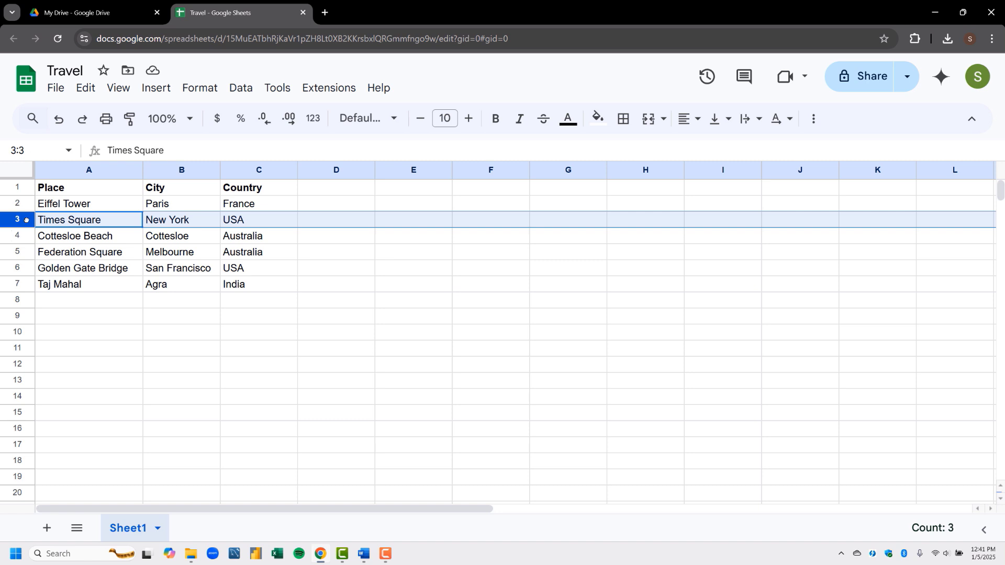
pyautogui.hotkey('shift', 'Down')
pyautogui.hotkey('shift', 'Down')
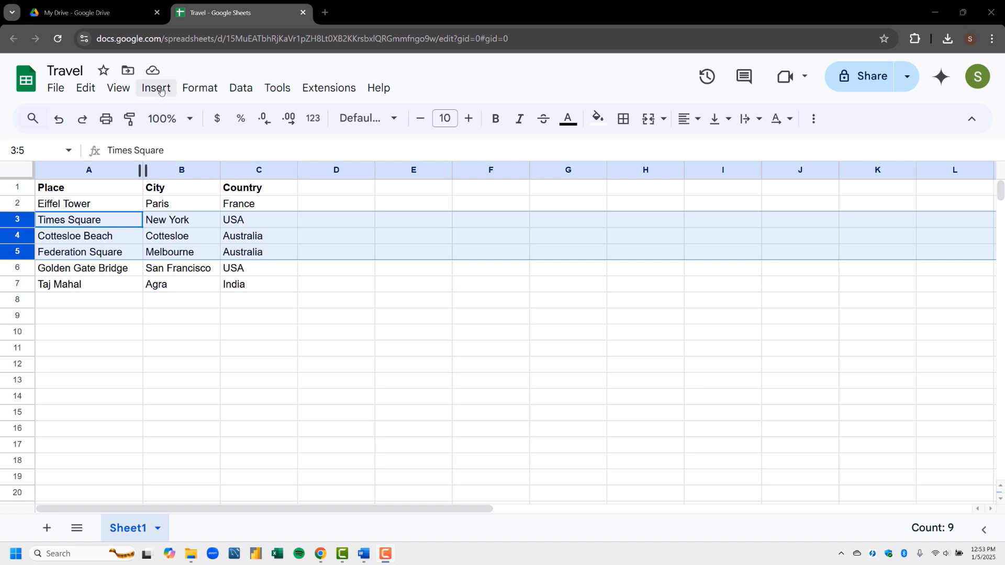
pyautogui.click(160, 90)
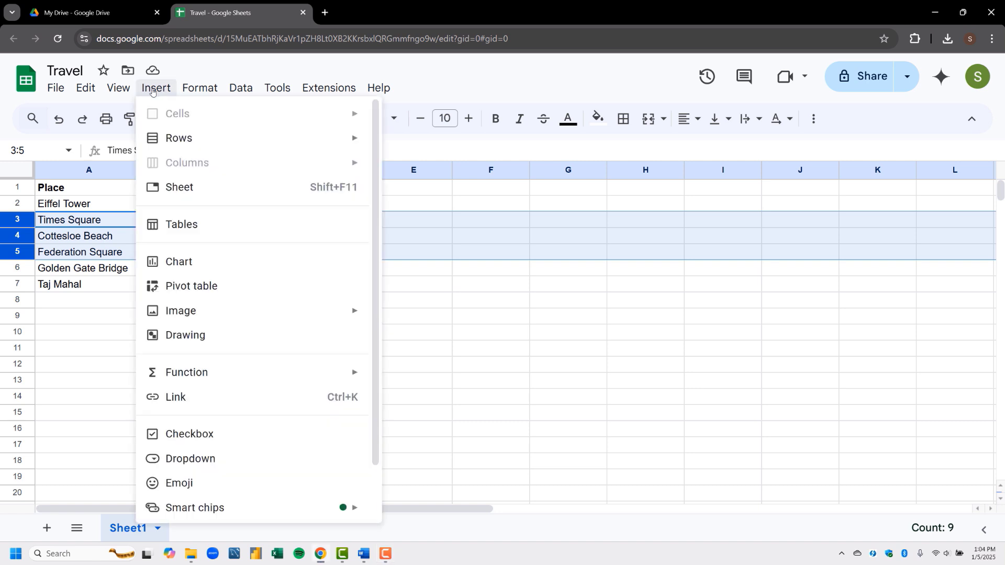
pyautogui.moveTo(349, 139)
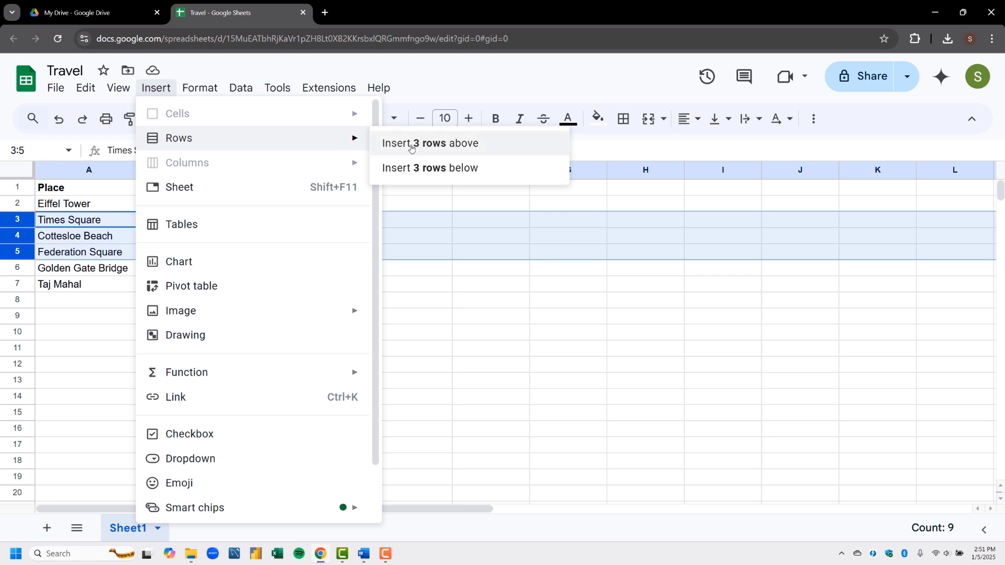
pyautogui.click(413, 147)
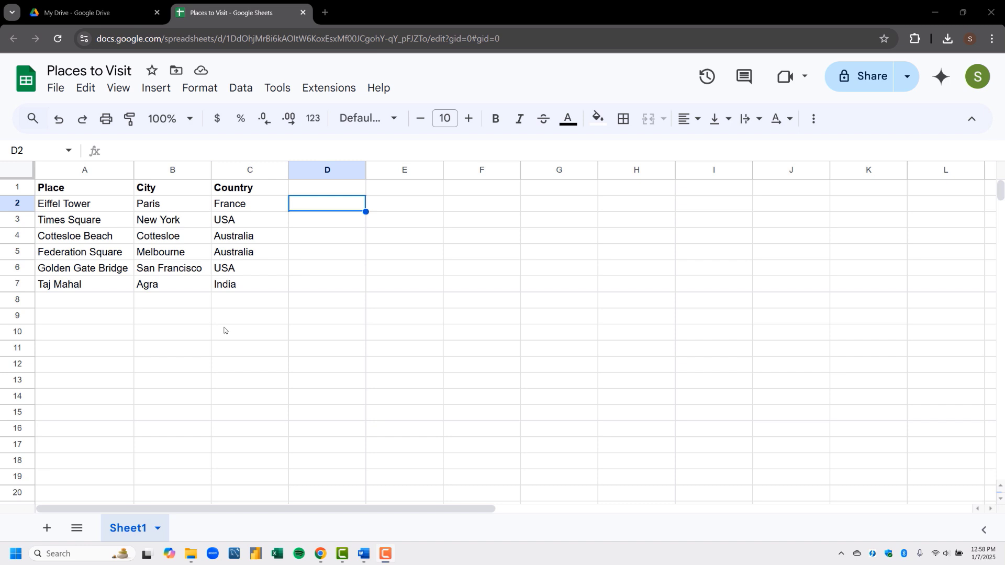
# - Insert one column to the left of the City column in the Places to Visit spreadsheet
pyautogui.click(307, 218)
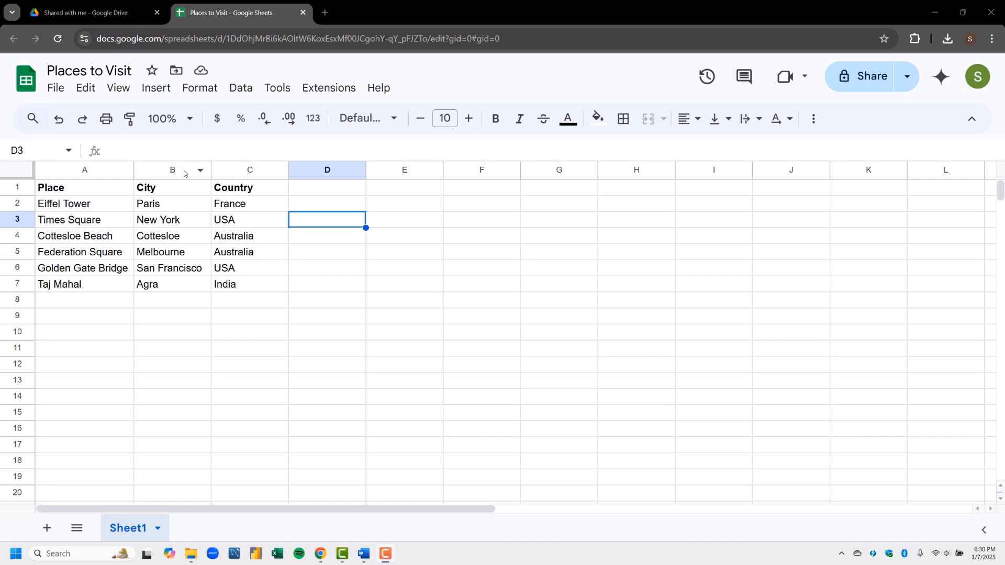
pyautogui.click(184, 173)
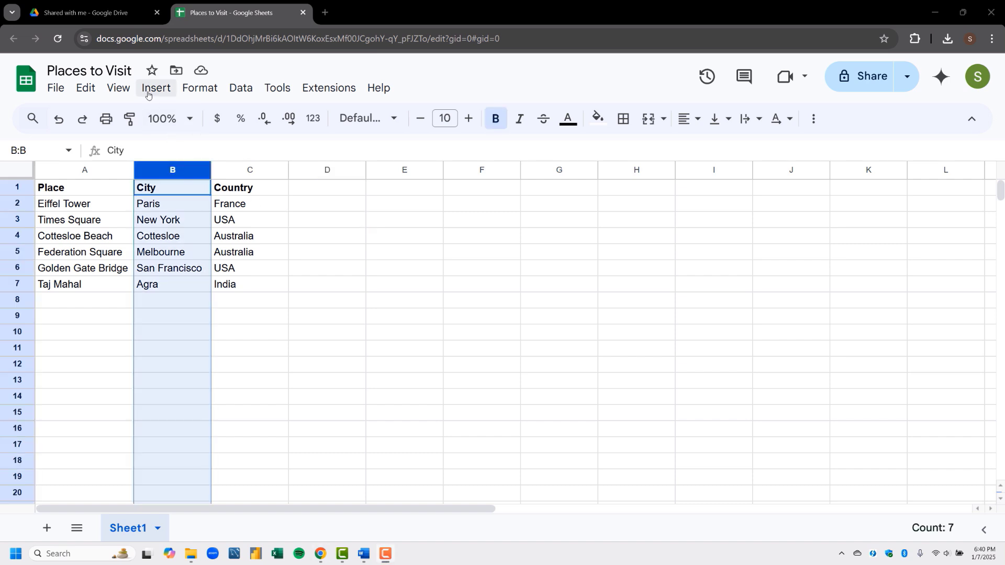
pyautogui.click(156, 89)
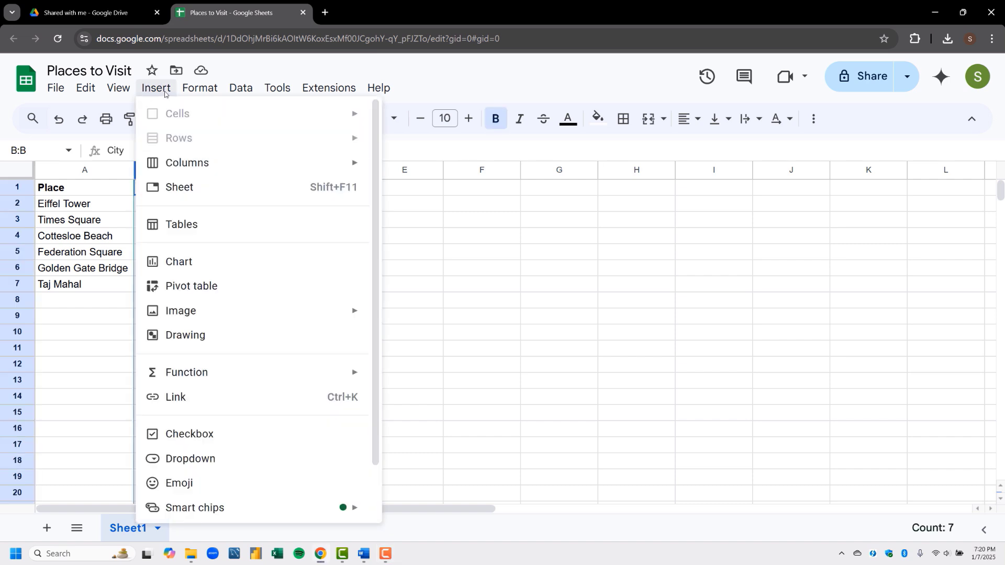
pyautogui.moveTo(348, 162)
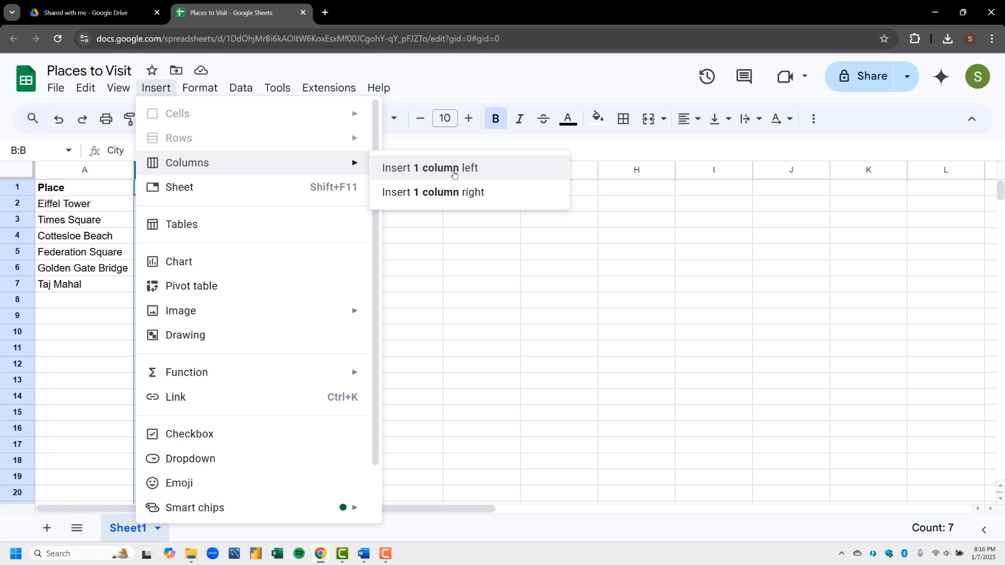
pyautogui.click(454, 168)
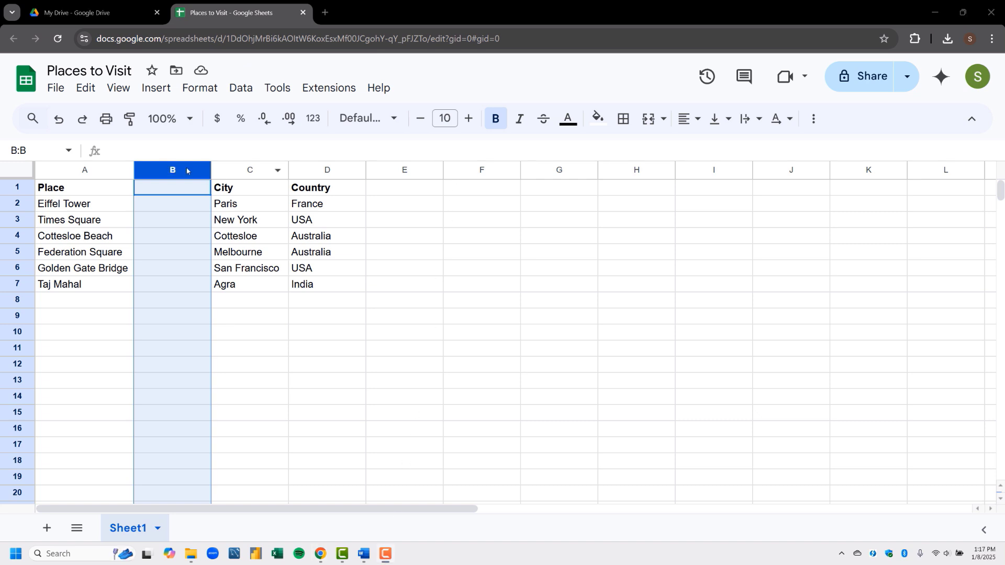
# - Insert one column to the right of the City column (column C)
pyautogui.click(237, 166)
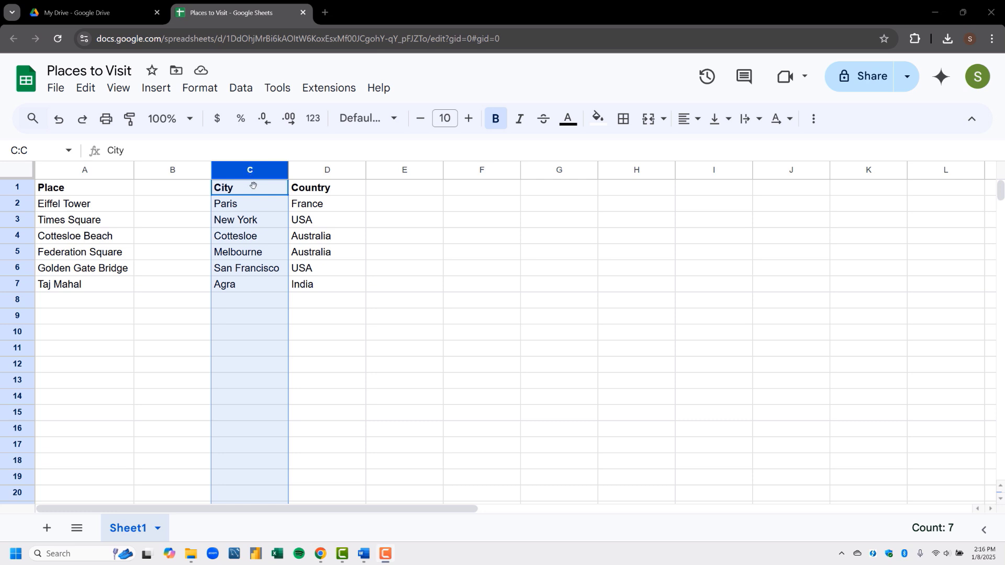
pyautogui.rightClick(264, 227)
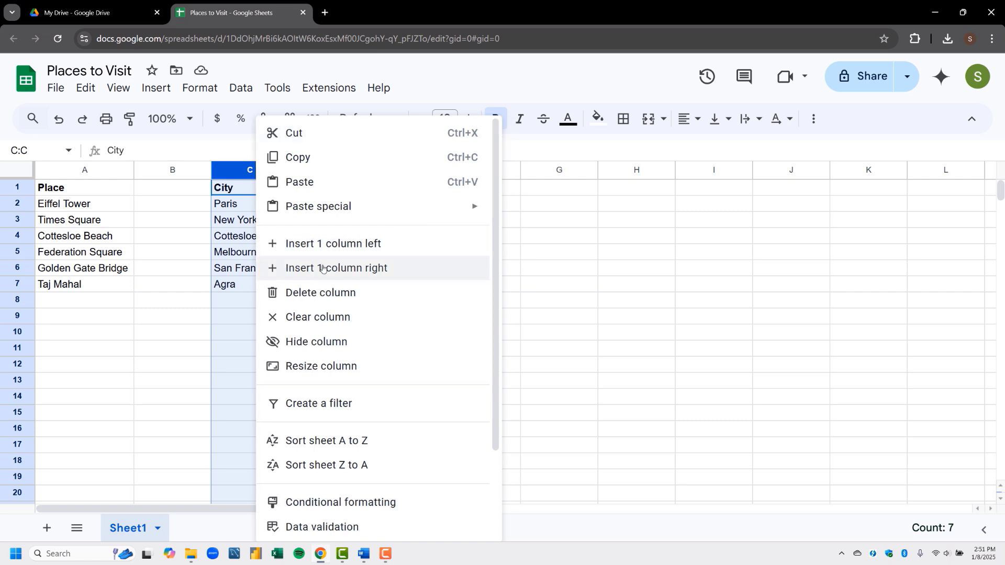
pyautogui.click(322, 267)
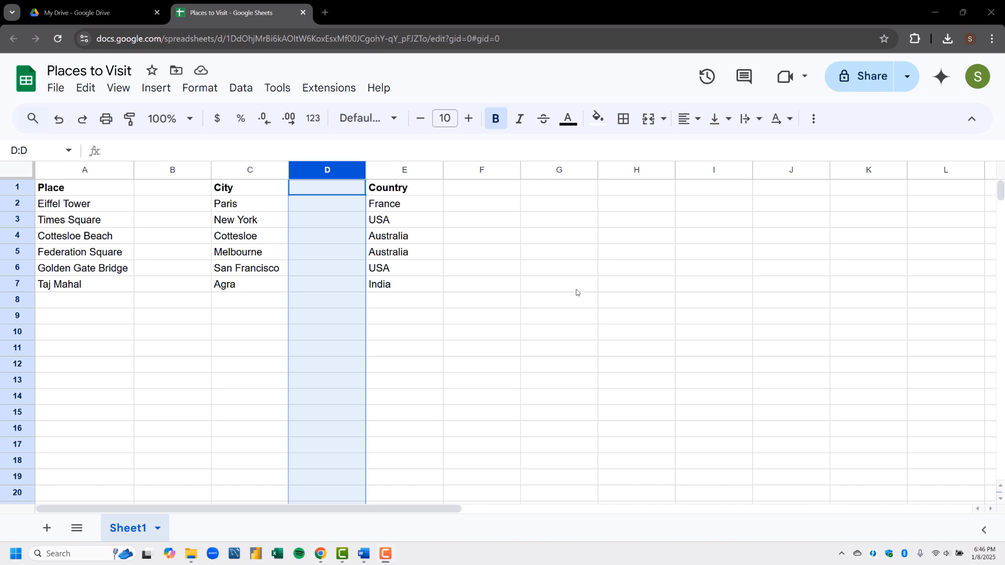
# - Delete the blank column before Country and the blank column before City, and deselect by selecting B8
pyautogui.rightClick(328, 213)
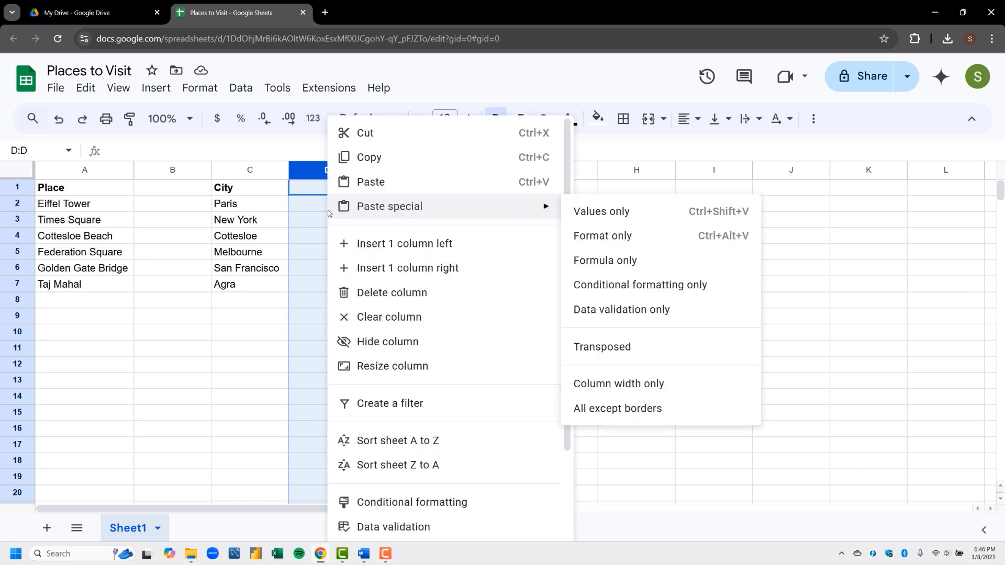
pyautogui.click(371, 293)
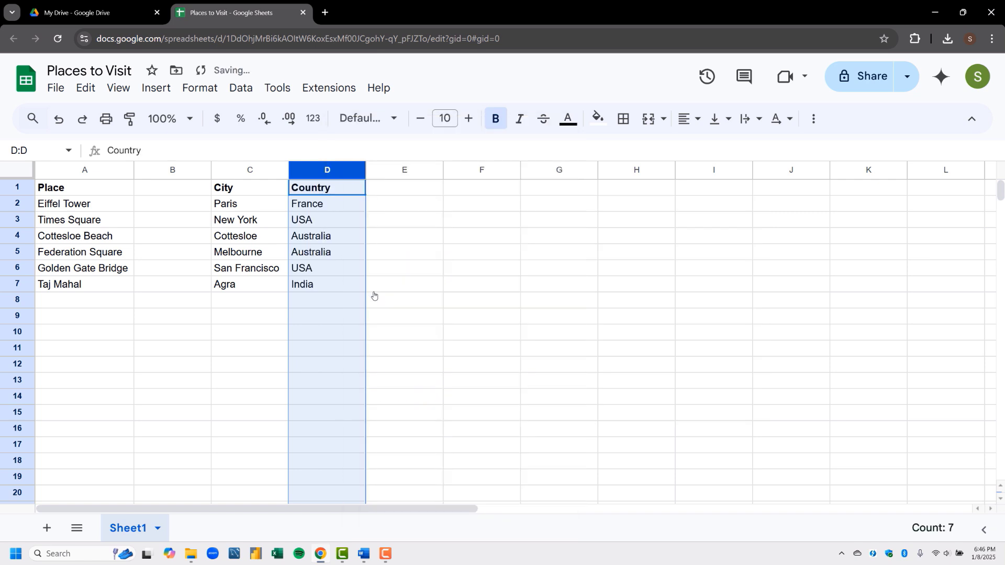
pyautogui.click(180, 170)
pyautogui.rightClick(179, 169)
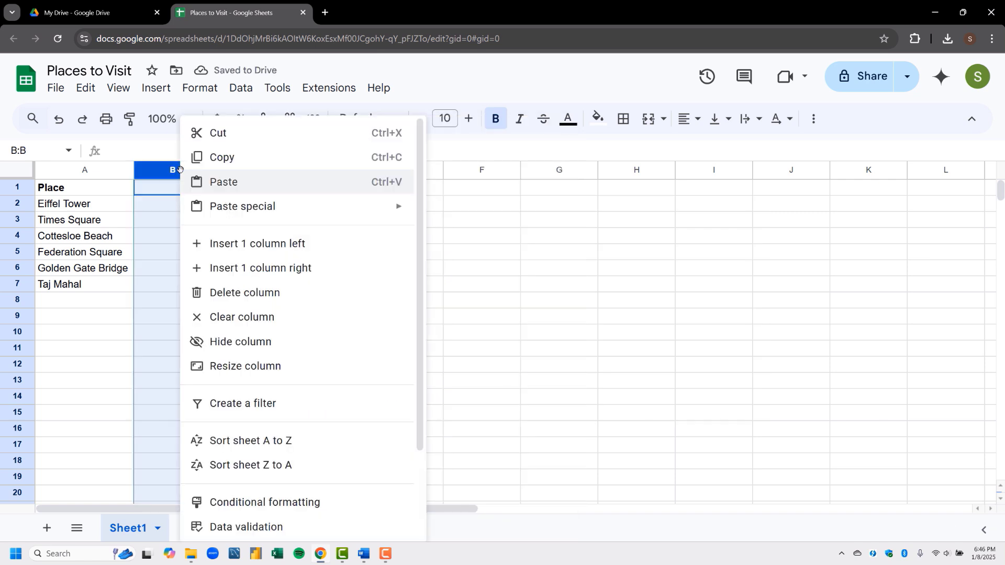
pyautogui.click(220, 292)
pyautogui.click(196, 308)
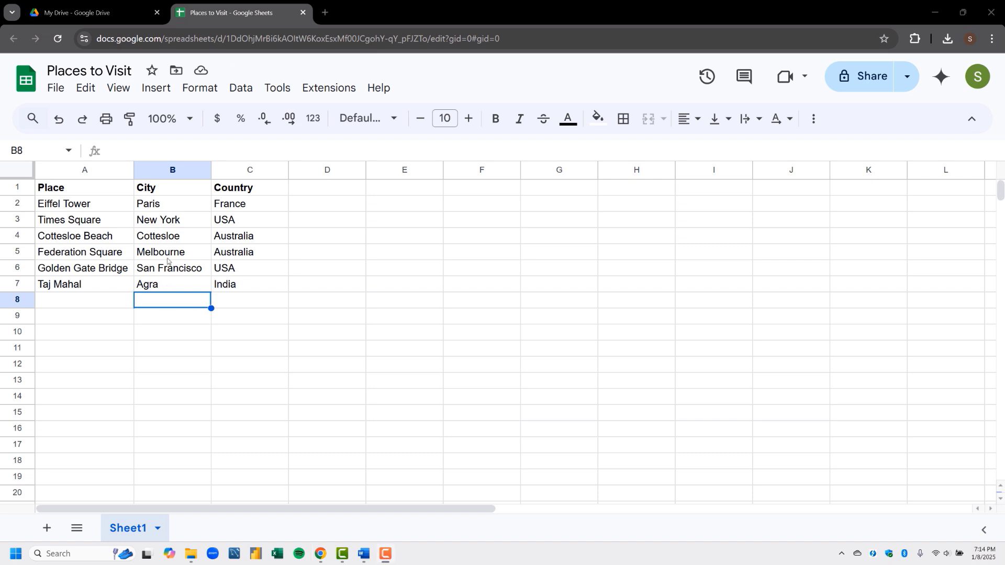
# - Insert two columns to the left of the City column, using columns B and C as the selection
pyautogui.click(166, 171)
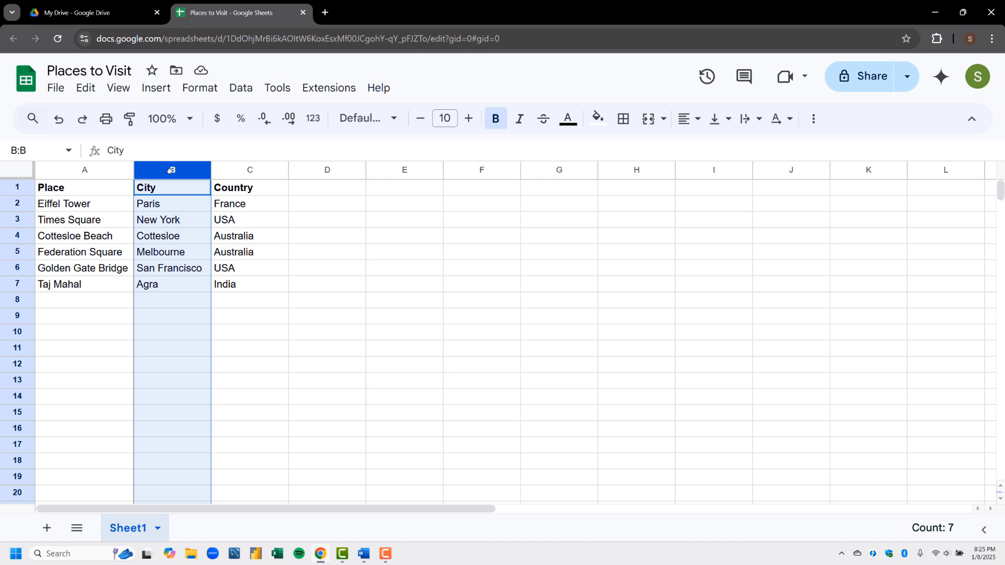
pyautogui.hotkey('shift', 'Right')
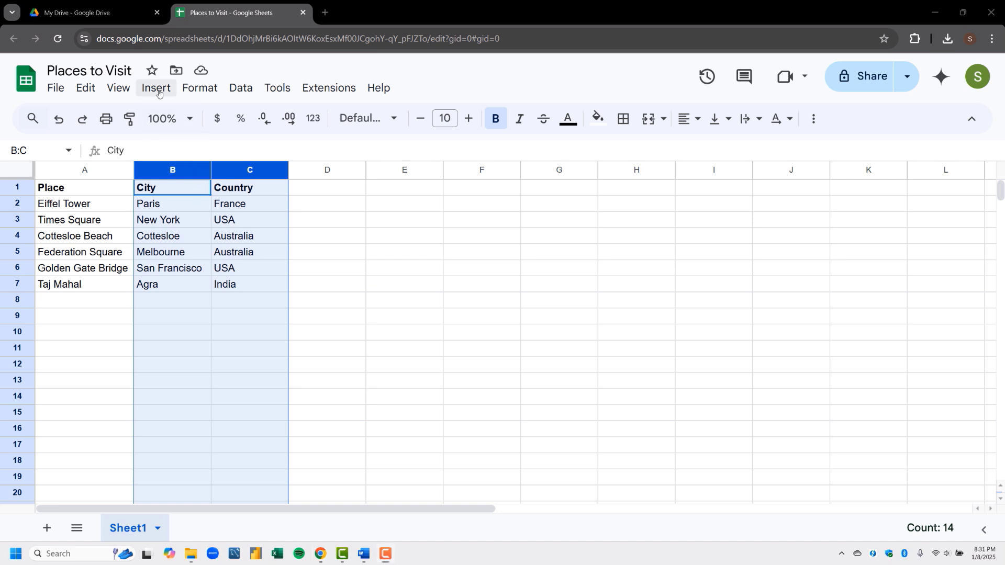
pyautogui.click(161, 99)
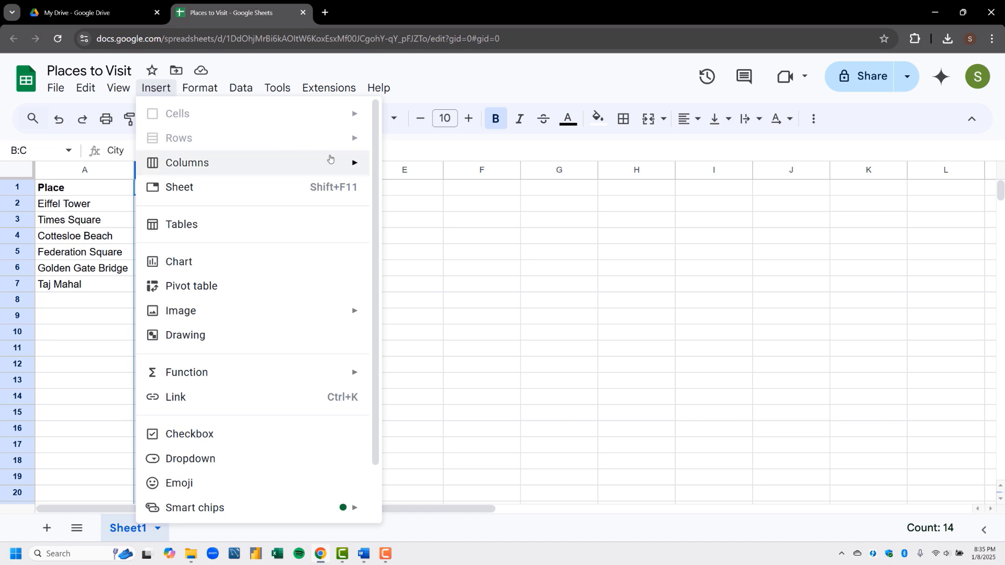
pyautogui.moveTo(351, 167)
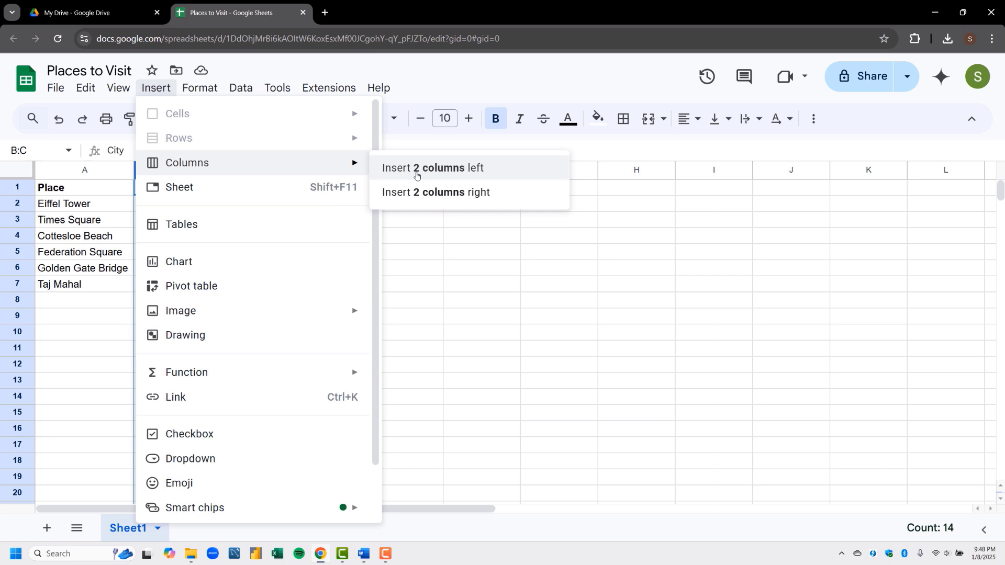
pyautogui.click(416, 169)
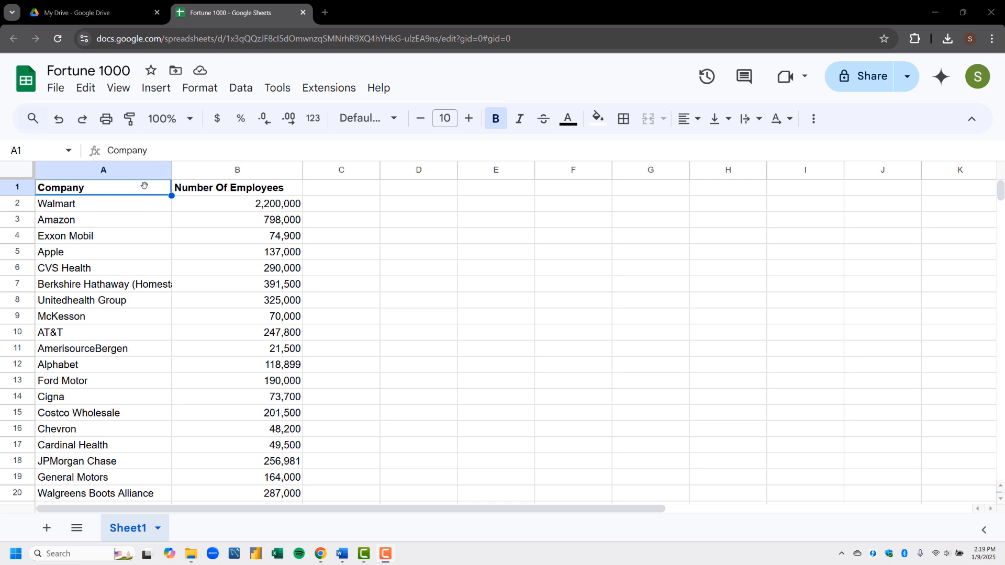
# - Move the Number Of Employees header from B1 to E1 in the Fortune 1000 spreadsheet, and undo the move
pyautogui.click(195, 189)
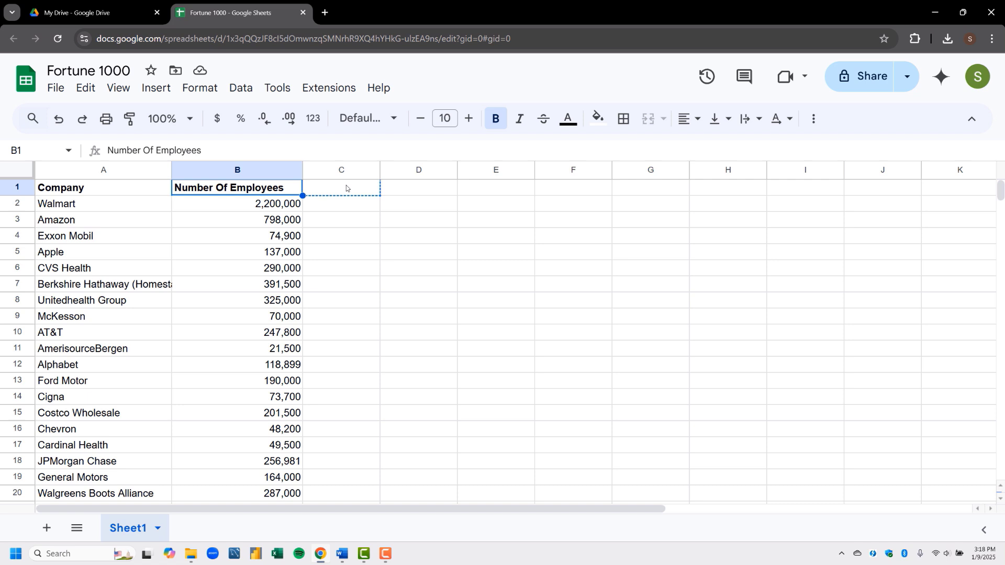
pyautogui.moveTo(348, 188); pyautogui.dragTo(463, 197)
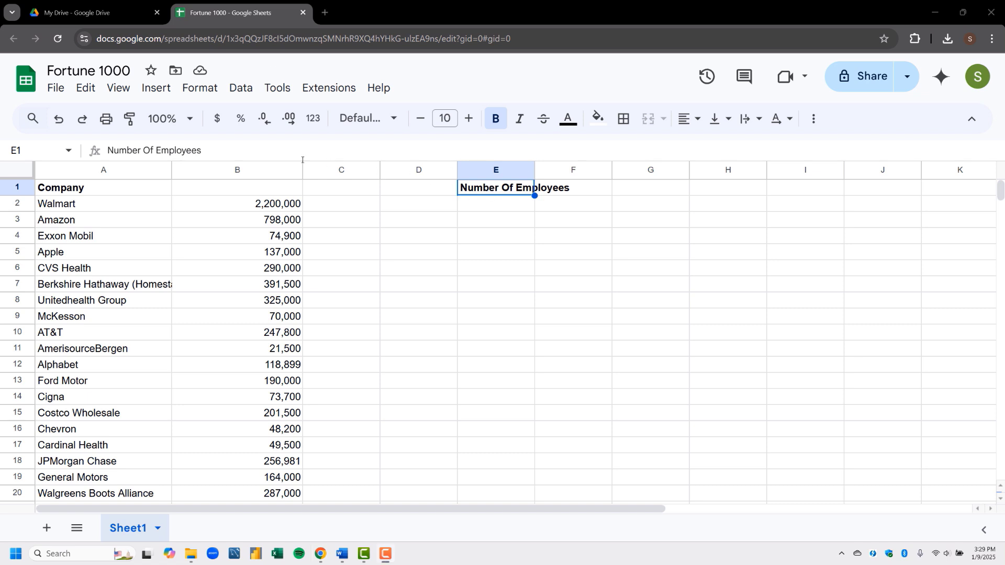
pyautogui.click(59, 124)
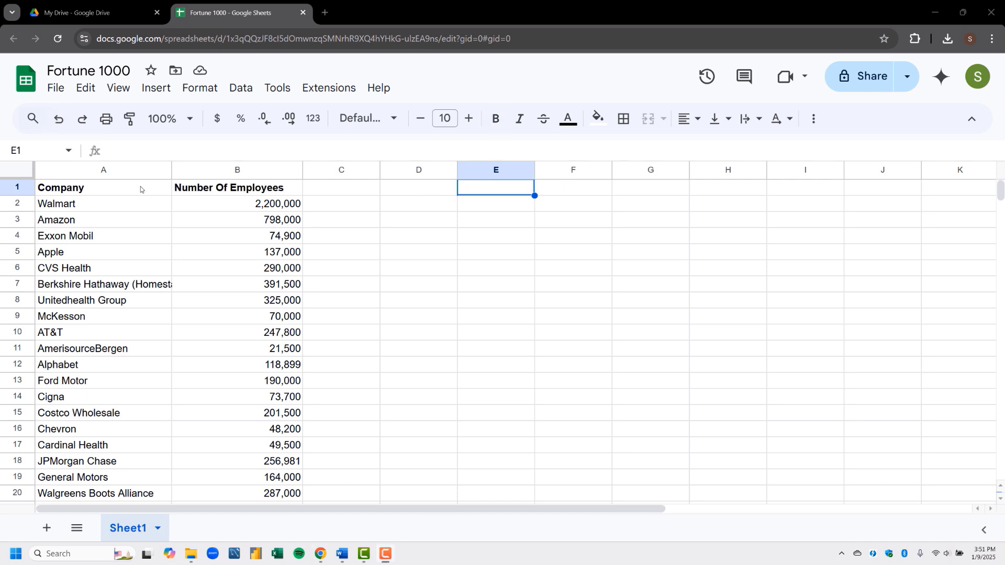
# - Move the Company and Number Of Employees headers (A1:B1) together to blank cells further right in row 1
pyautogui.click(140, 186)
pyautogui.hotkey('shift', 'Right')
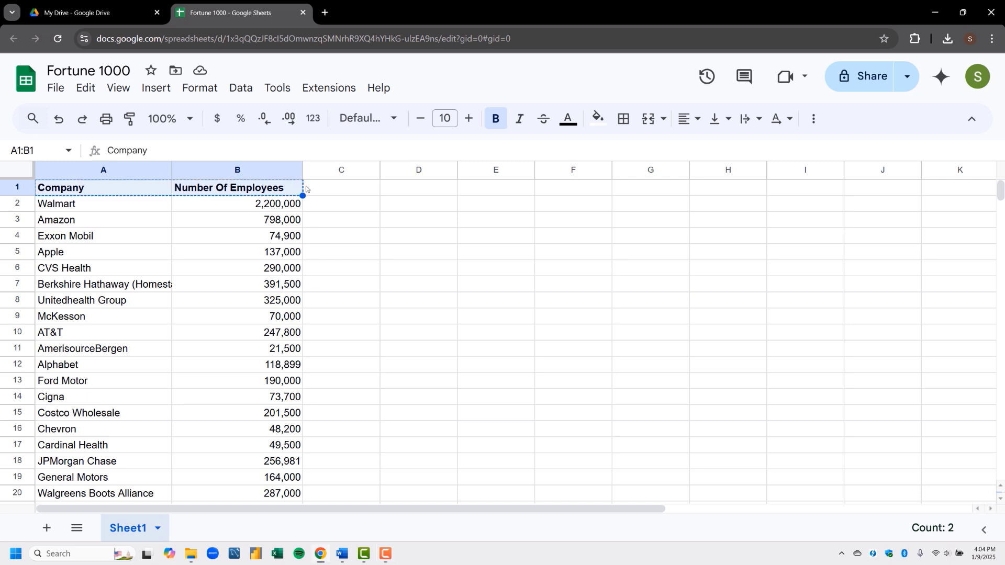
pyautogui.moveTo(302, 186); pyautogui.dragTo(470, 189)
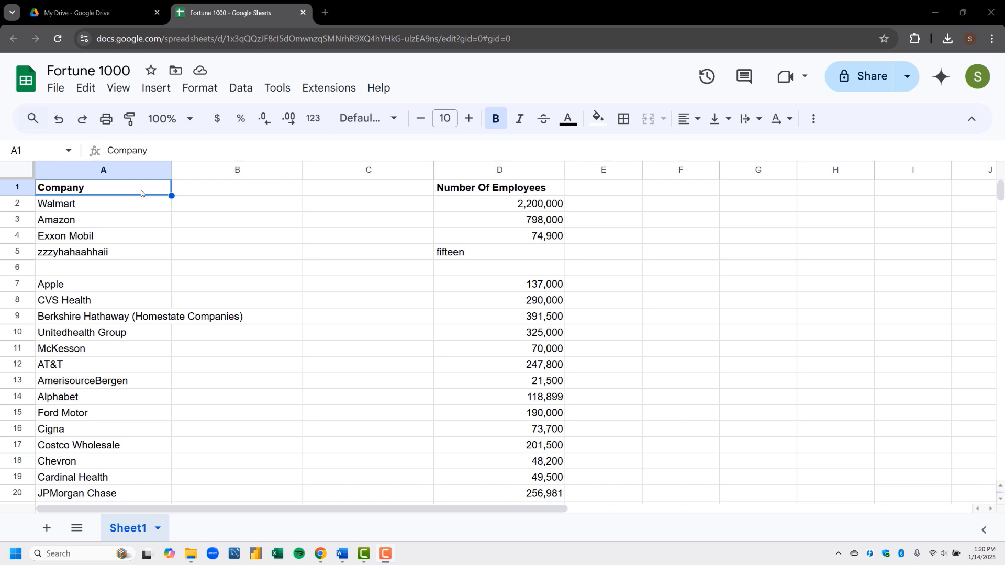
# - Clear the contents of cells A5:D5, and undo the clearing
pyautogui.click(153, 255)
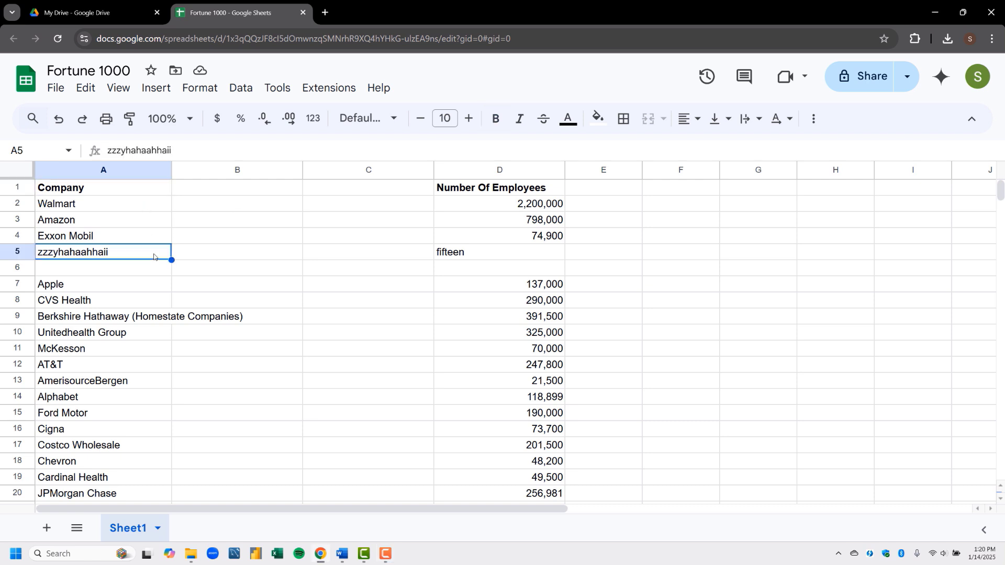
pyautogui.hotkey('shift', 'Right')
pyautogui.hotkey('shift', 'Right')
pyautogui.hotkey('shift', 'Right')
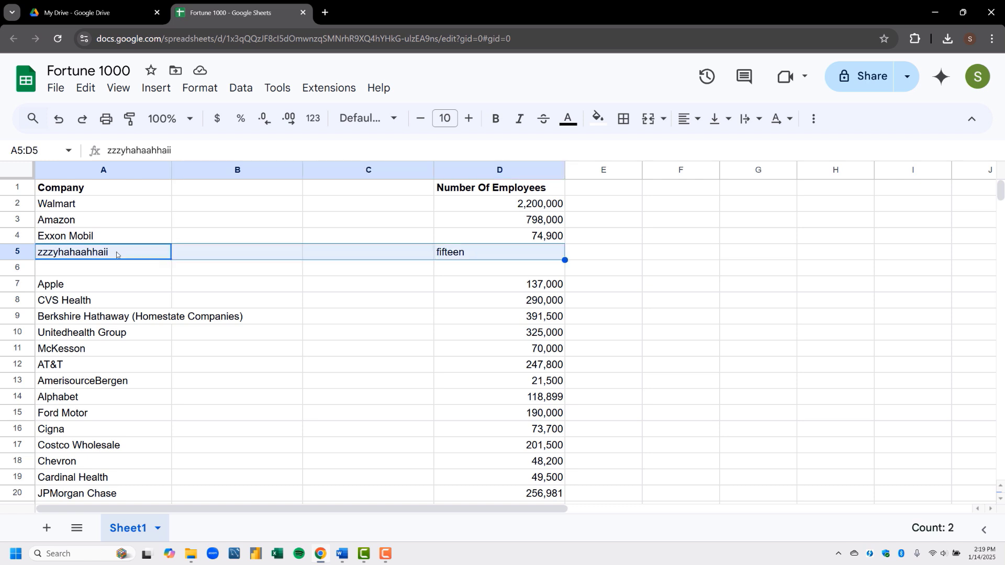
pyautogui.press('Delete')
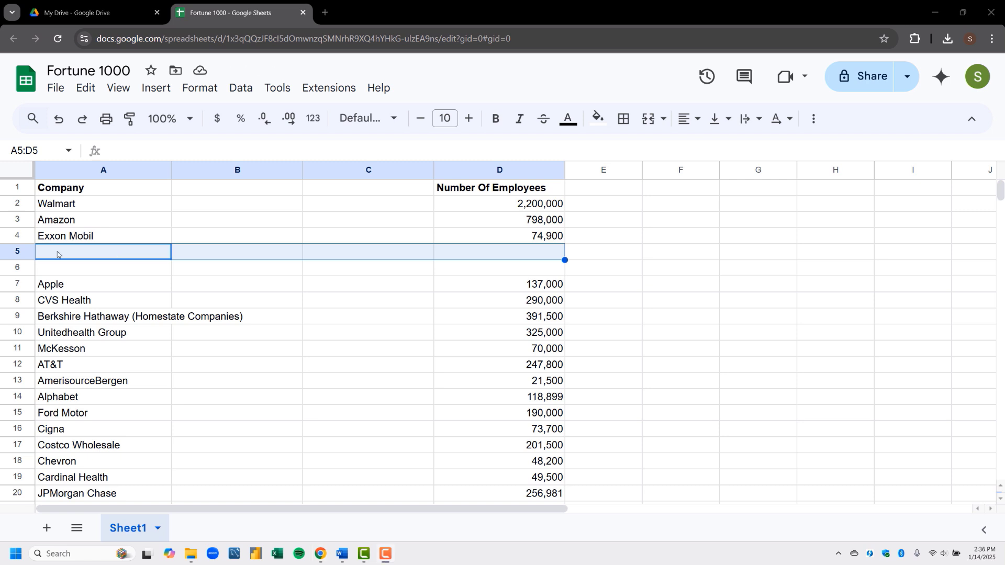
pyautogui.click(58, 119)
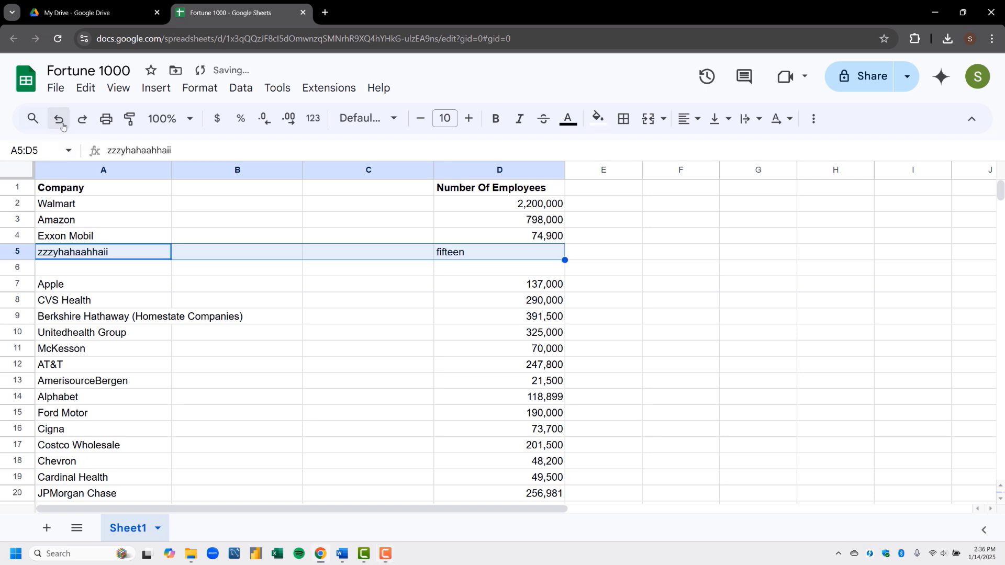
# - Delete the selected range A5:D5 with the Values option only, and undo the deletion
pyautogui.click(86, 88)
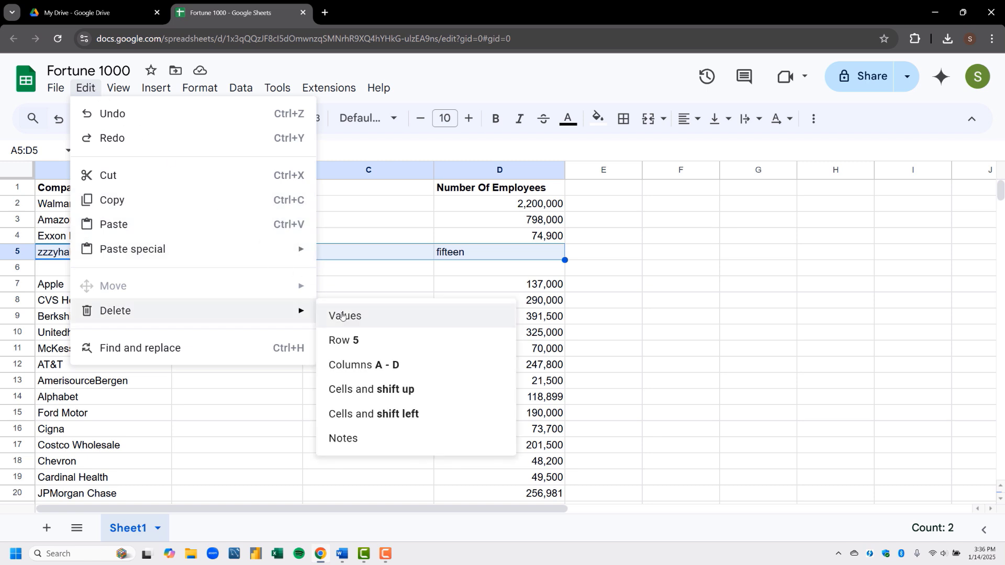
pyautogui.click(343, 316)
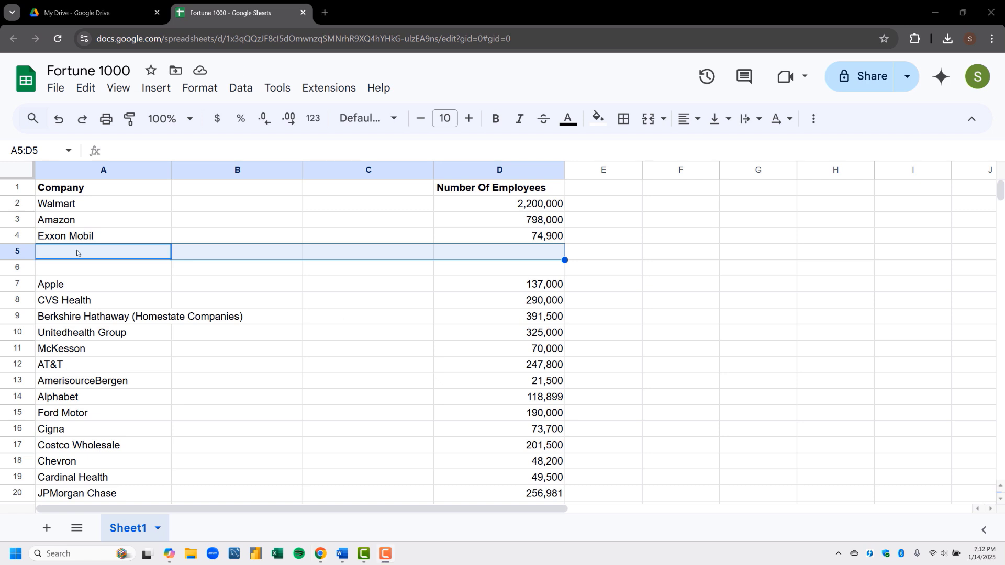
pyautogui.click(58, 121)
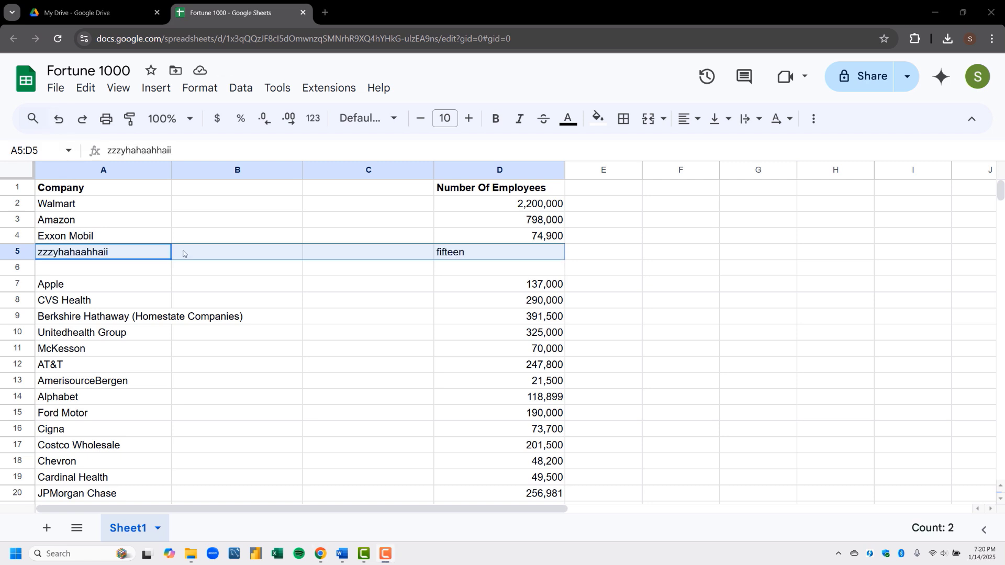
# - Delete the selected cells A5:D5 and shift the cells below up
pyautogui.rightClick(183, 253)
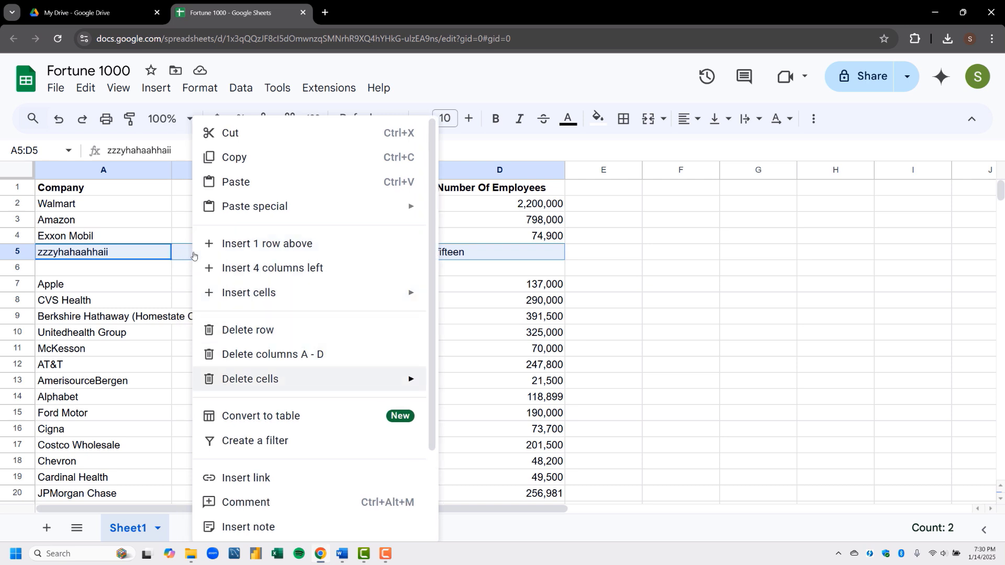
pyautogui.moveTo(250, 378)
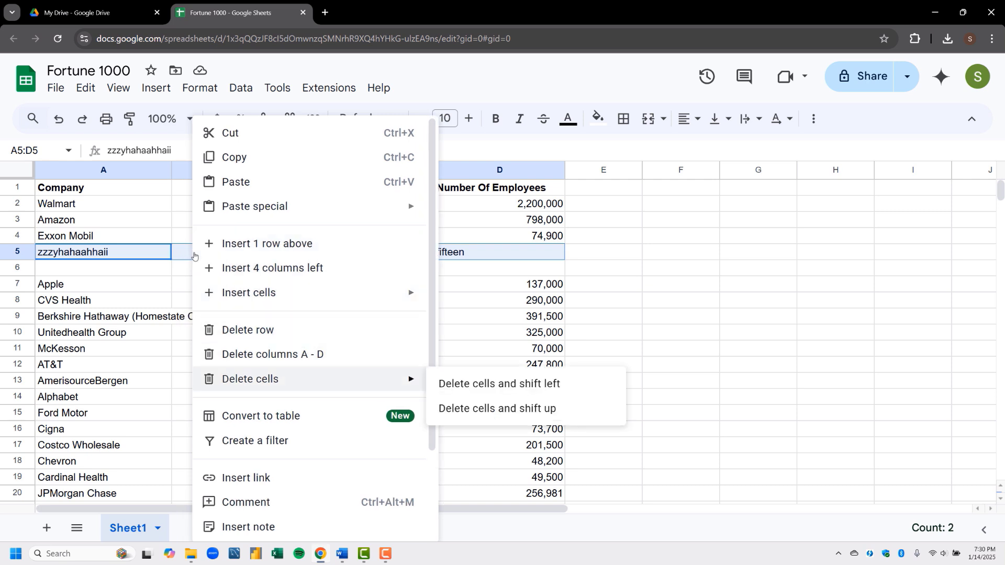
pyautogui.click(463, 409)
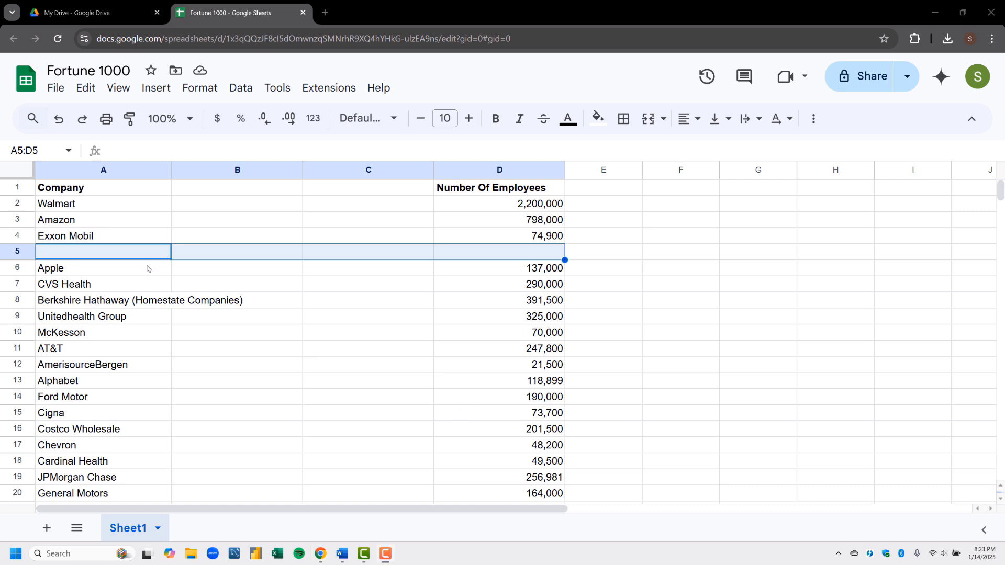
# - Delete the entire blank row 5 above Apple
pyautogui.click(18, 253)
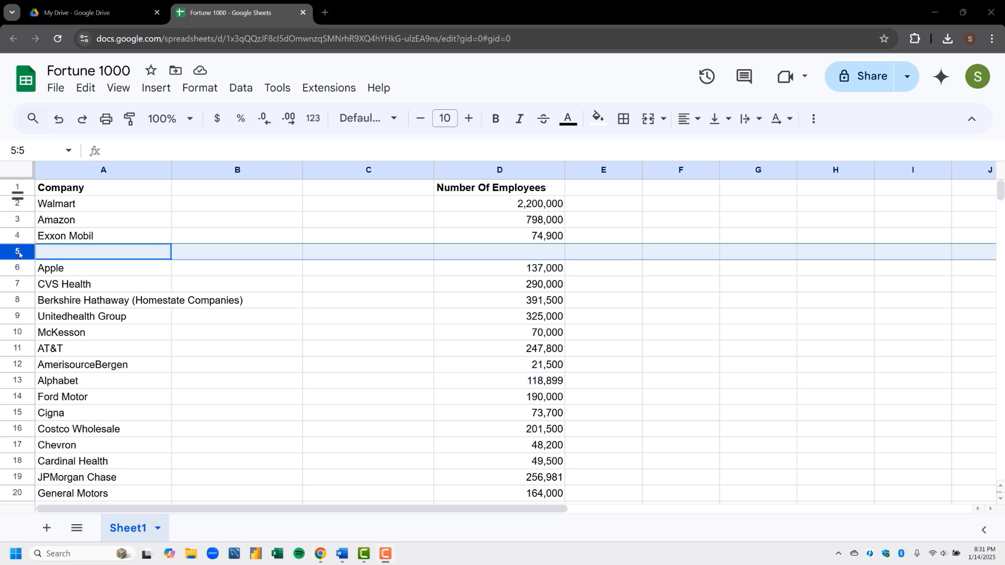
pyautogui.click(84, 88)
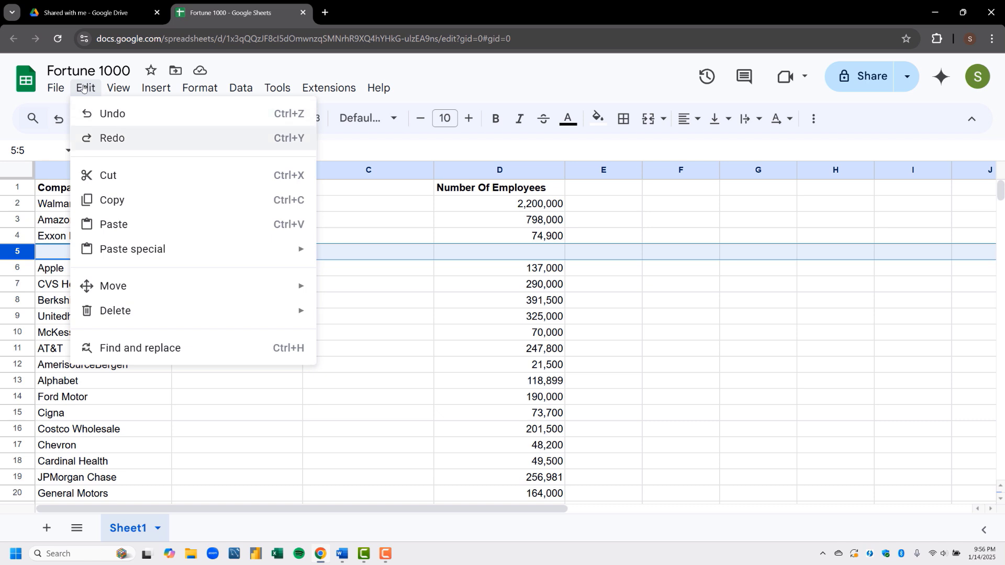
pyautogui.press('Down')
pyautogui.press('Down')
pyautogui.press('Down')
pyautogui.press('Down')
pyautogui.press('Down')
pyautogui.press('Down')
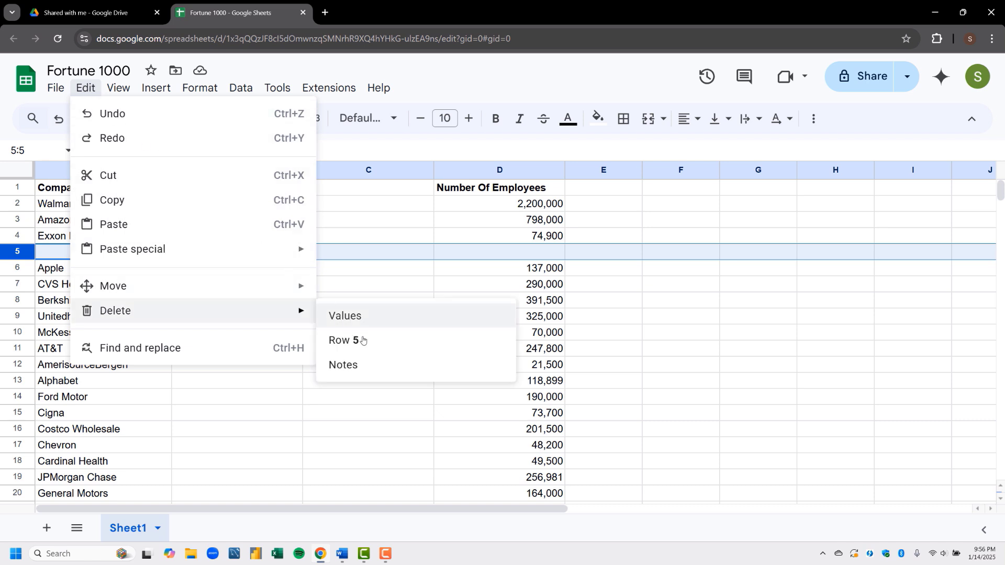
pyautogui.click(363, 340)
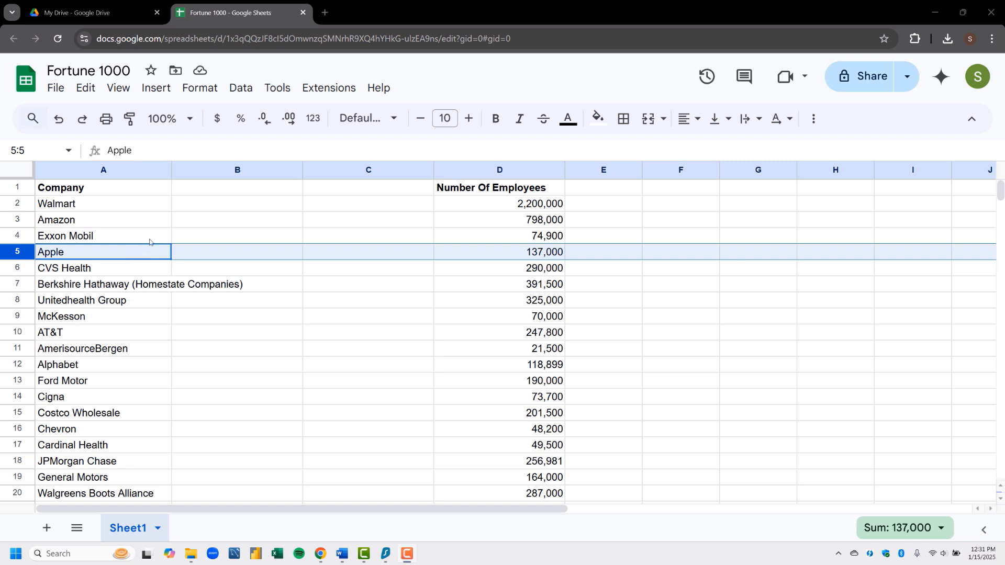
# - Delete the blank columns B and C between the Company and Number Of Employees columns
pyautogui.click(228, 171)
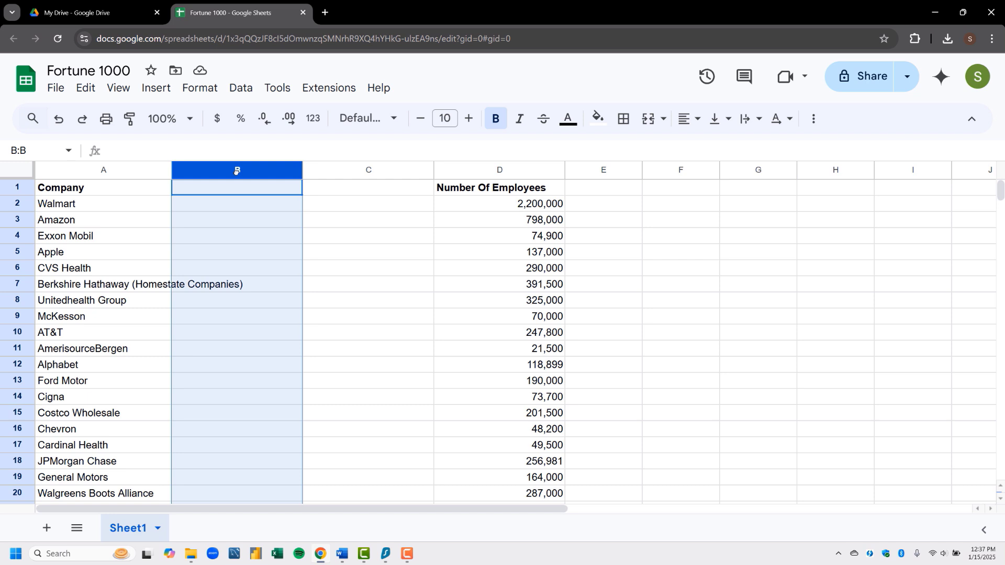
pyautogui.hotkey('shift', 'Right')
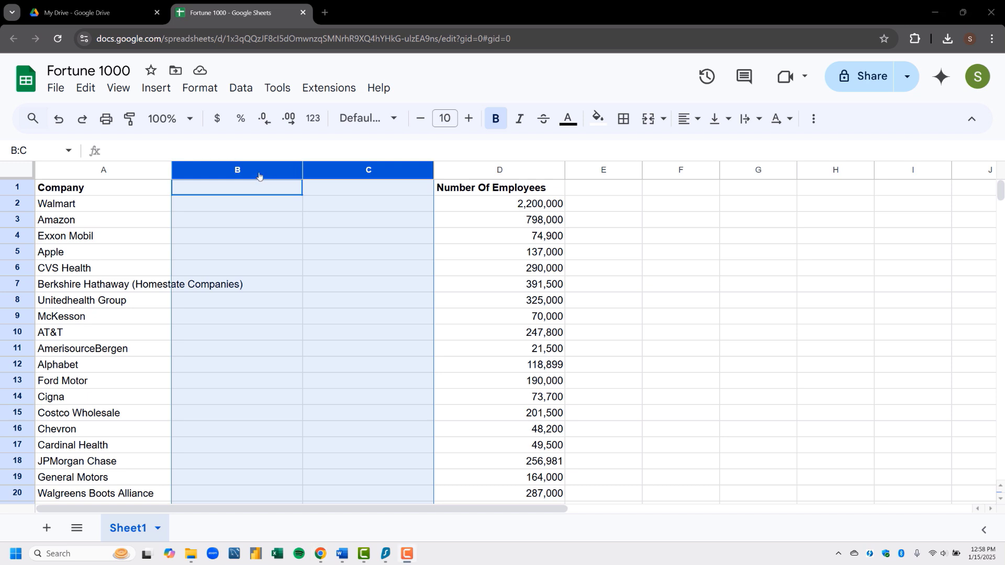
pyautogui.click(84, 88)
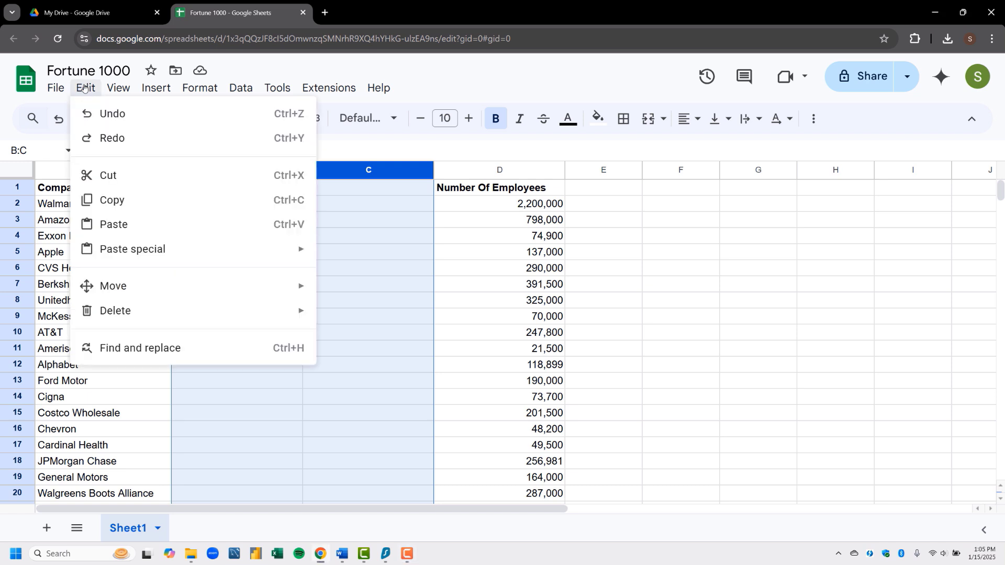
pyautogui.moveTo(288, 308)
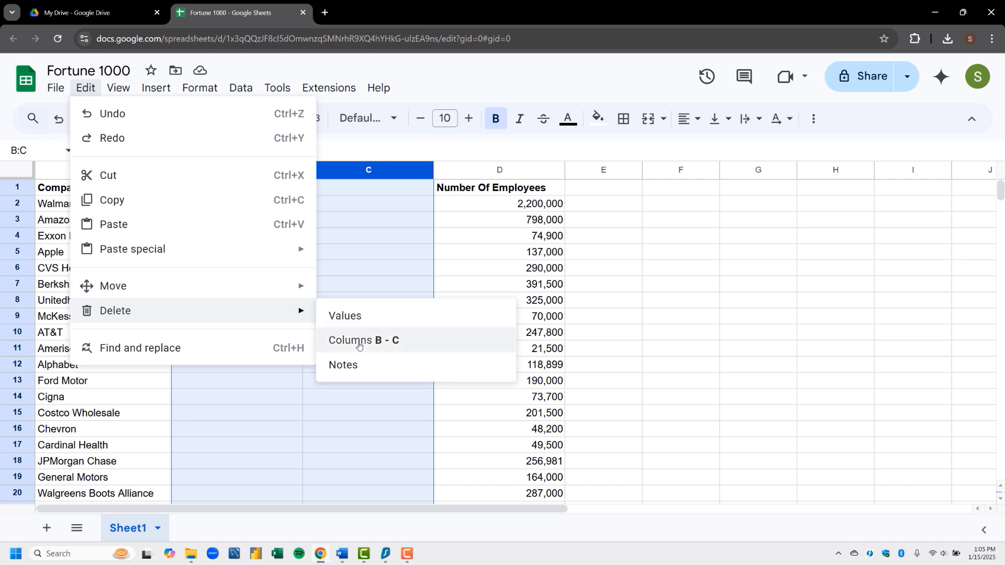
pyautogui.click(358, 341)
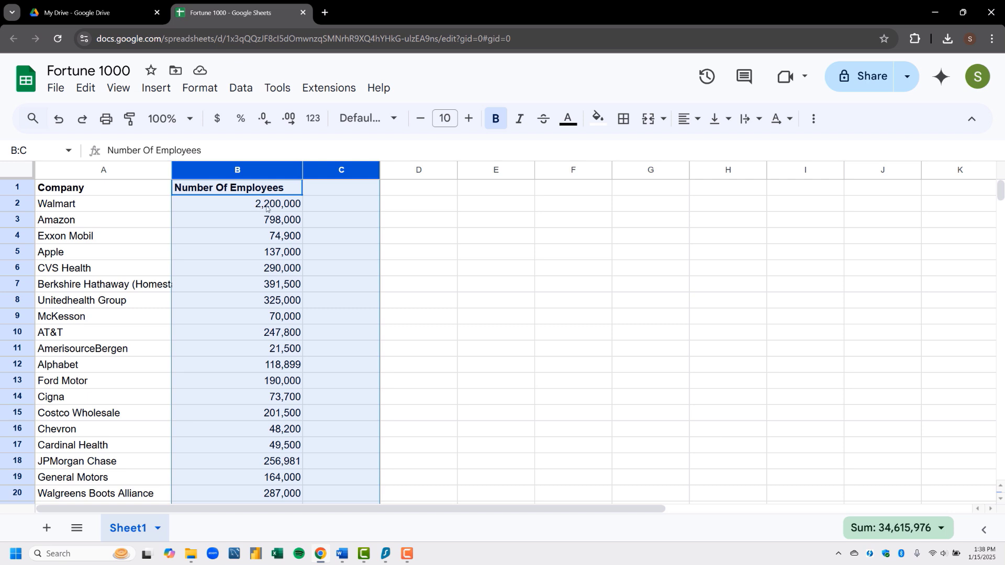
pyautogui.click(418, 212)
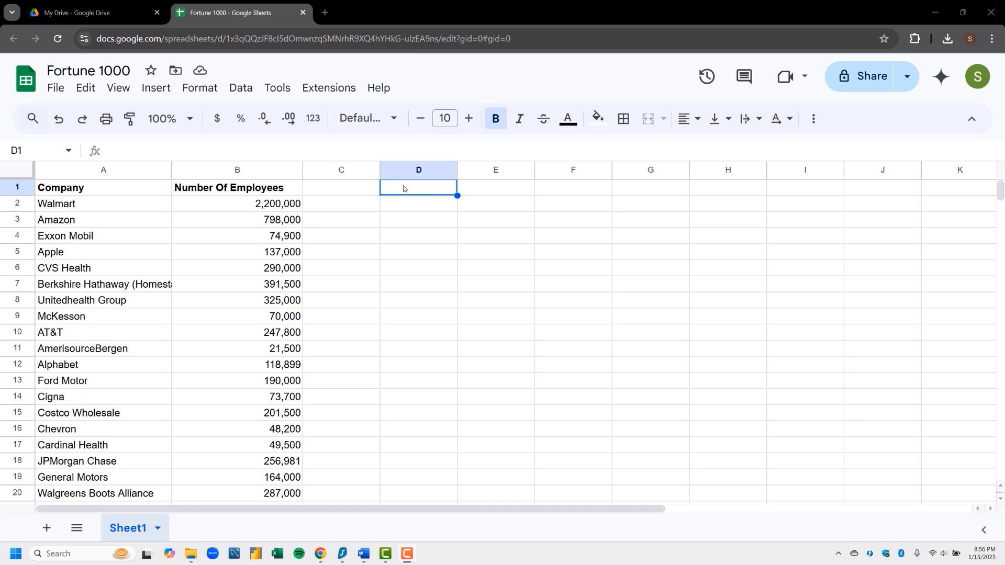
# - Hide row 4 (Exxon Mobil), and unhide it again
pyautogui.rightClick(16, 237)
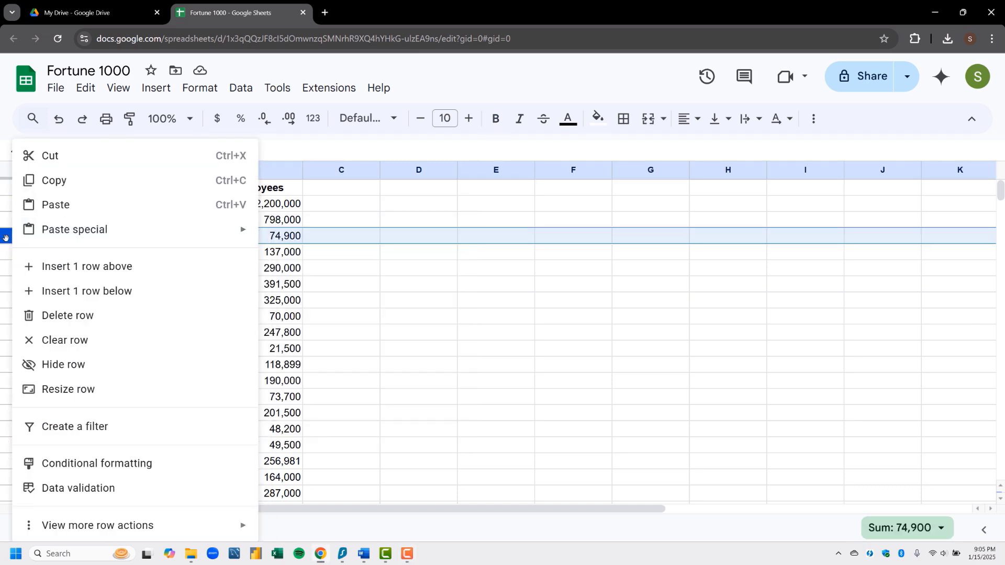
pyautogui.click(59, 363)
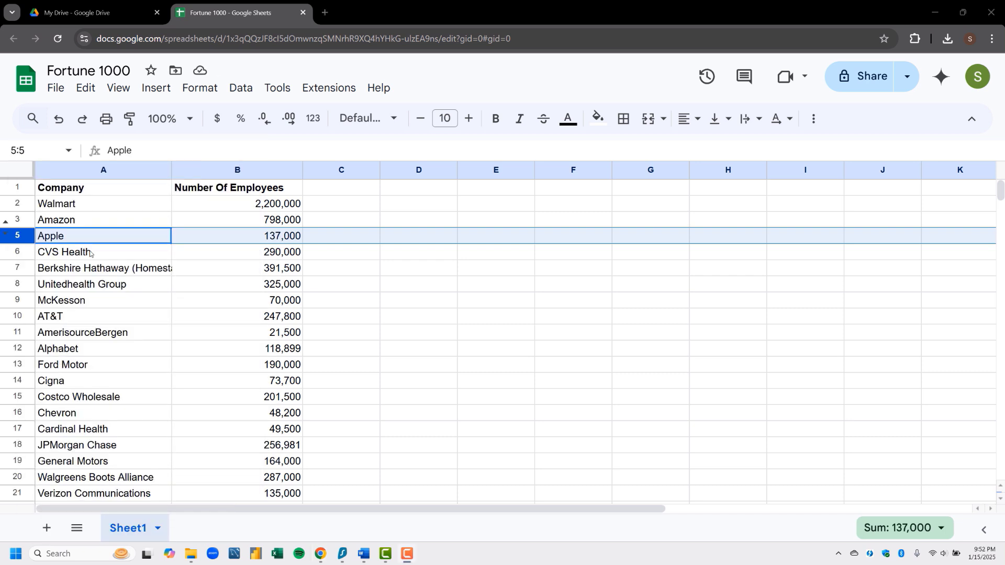
pyautogui.click(339, 257)
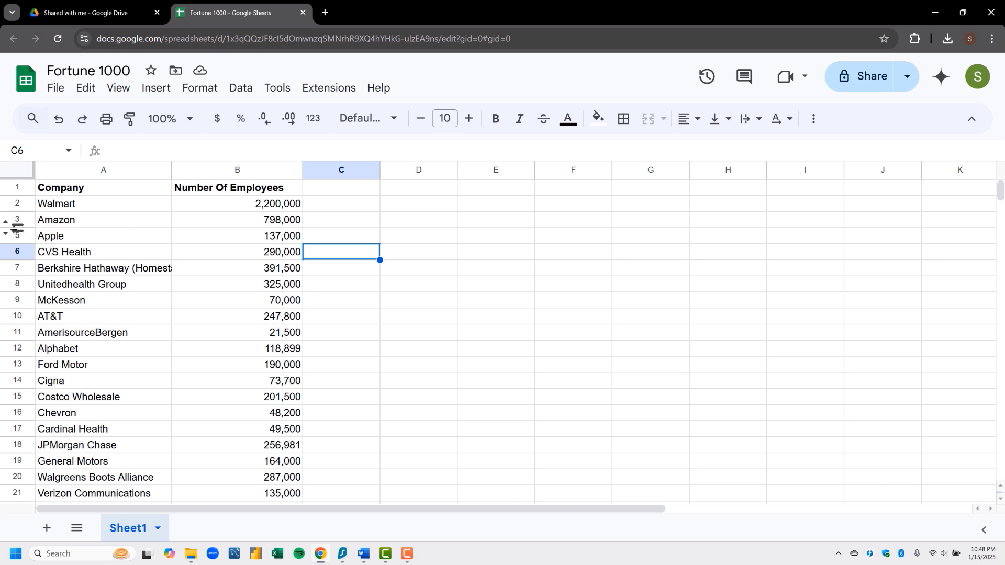
pyautogui.click(6, 226)
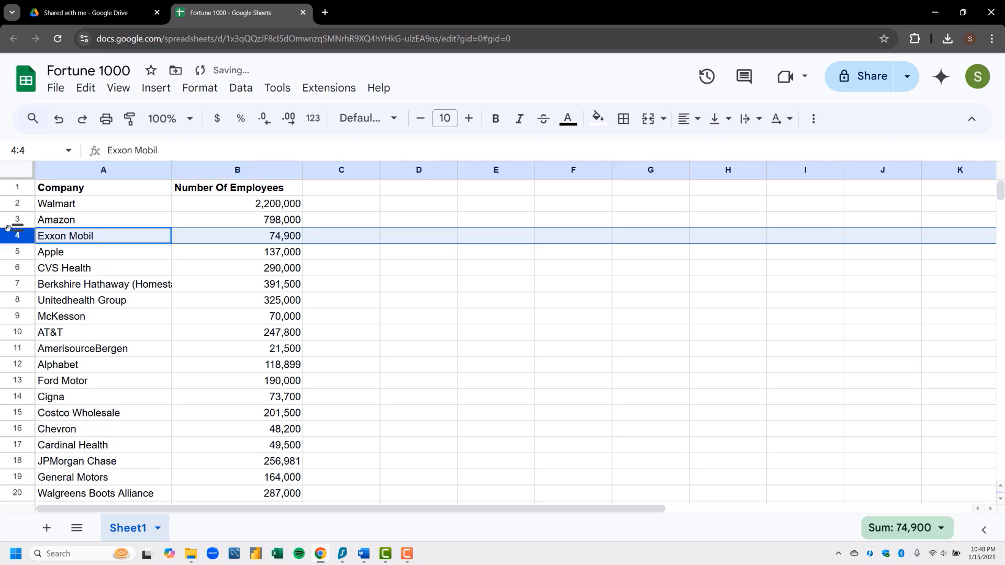
pyautogui.click(96, 268)
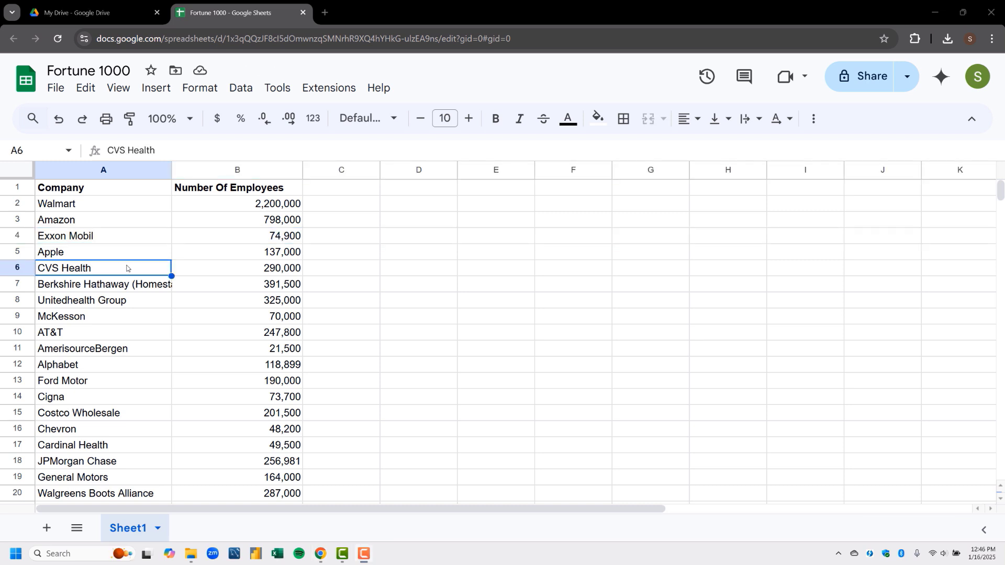
# - Hide column B (Number Of Employees), and unhide it again
pyautogui.rightClick(216, 172)
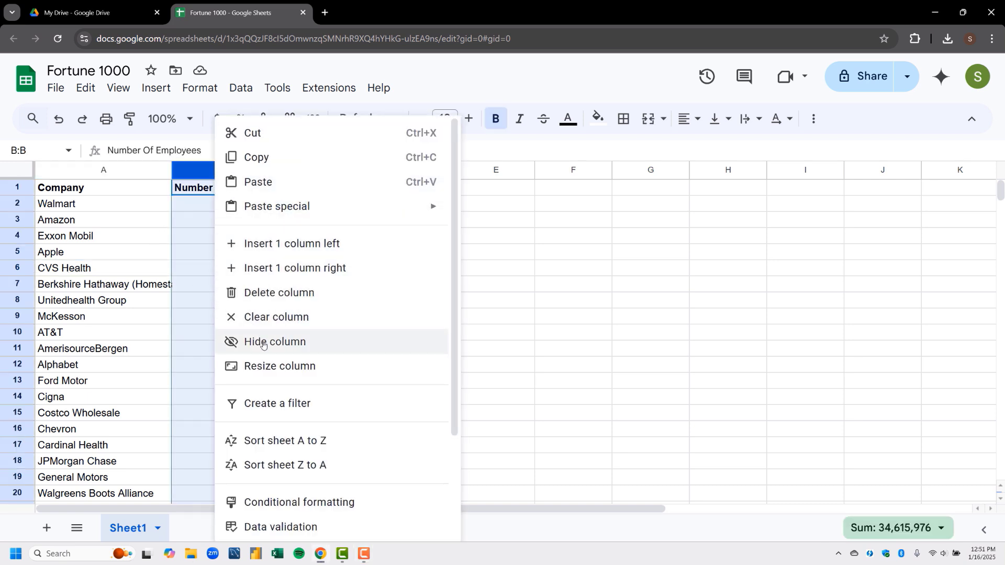
pyautogui.click(263, 344)
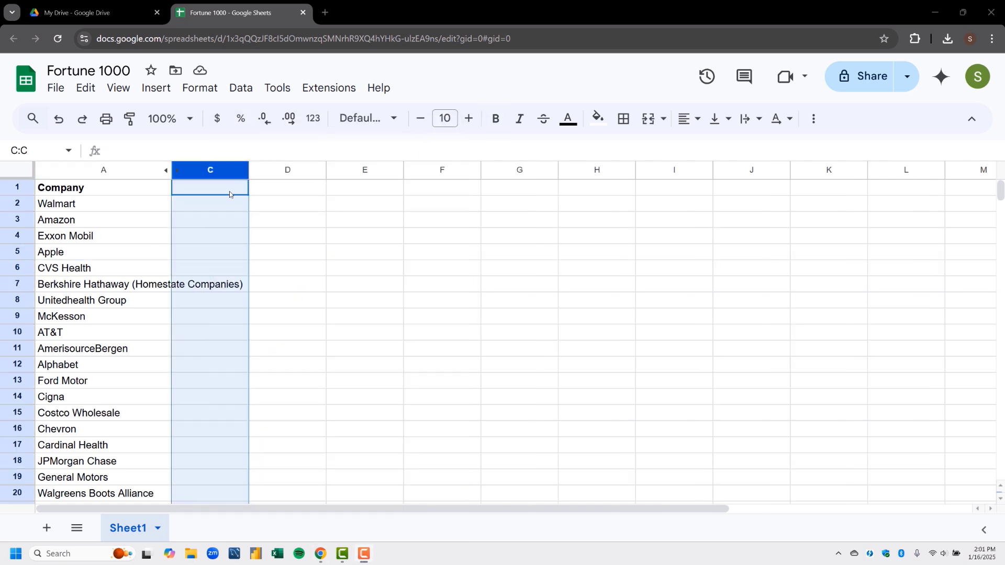
pyautogui.click(272, 191)
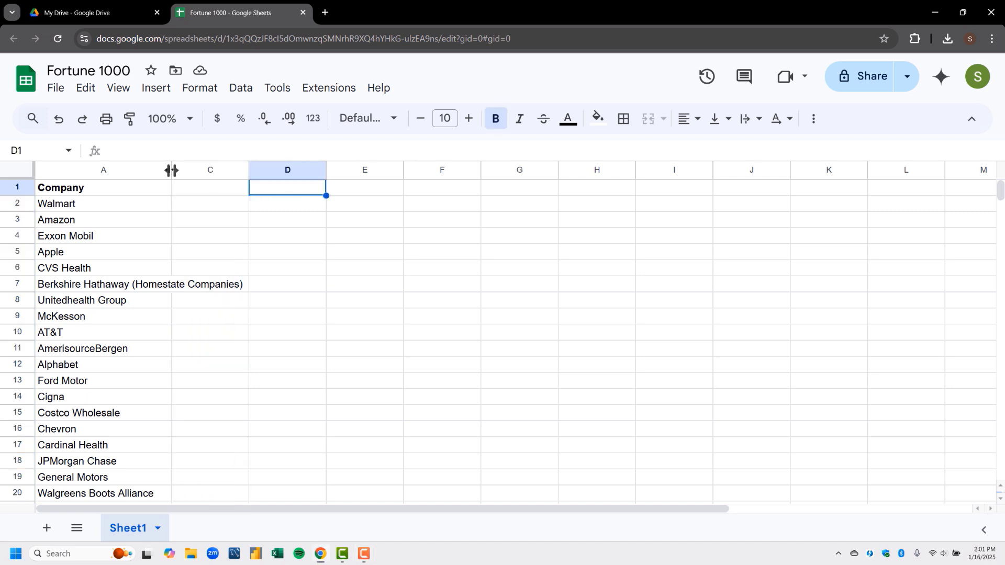
pyautogui.click(166, 171)
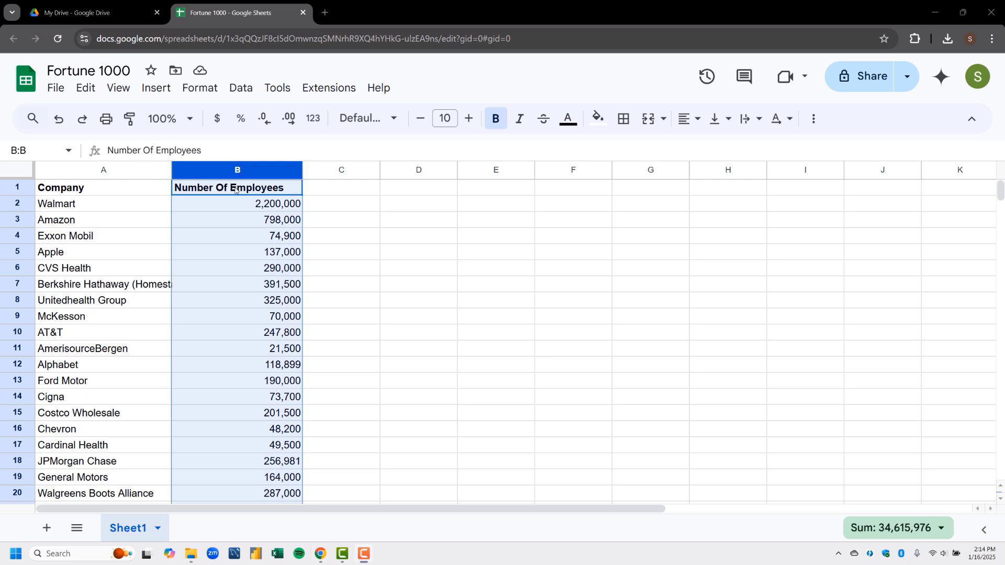
# - Hide rows 4 to 6, from Exxon Mobil to CVS Health, together
pyautogui.click(25, 238)
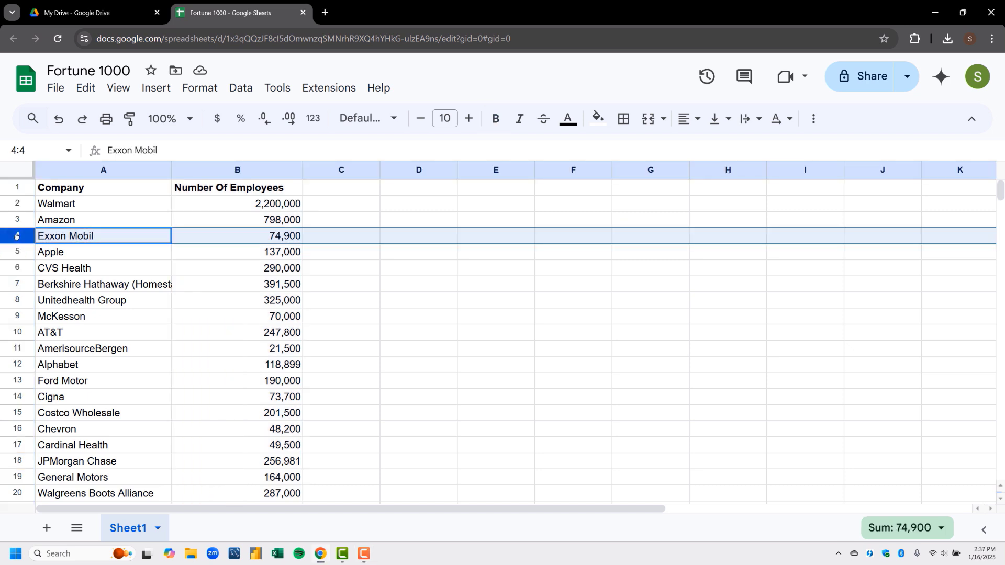
pyautogui.hotkey('shift', 'Up')
pyautogui.hotkey('shift', 'Up')
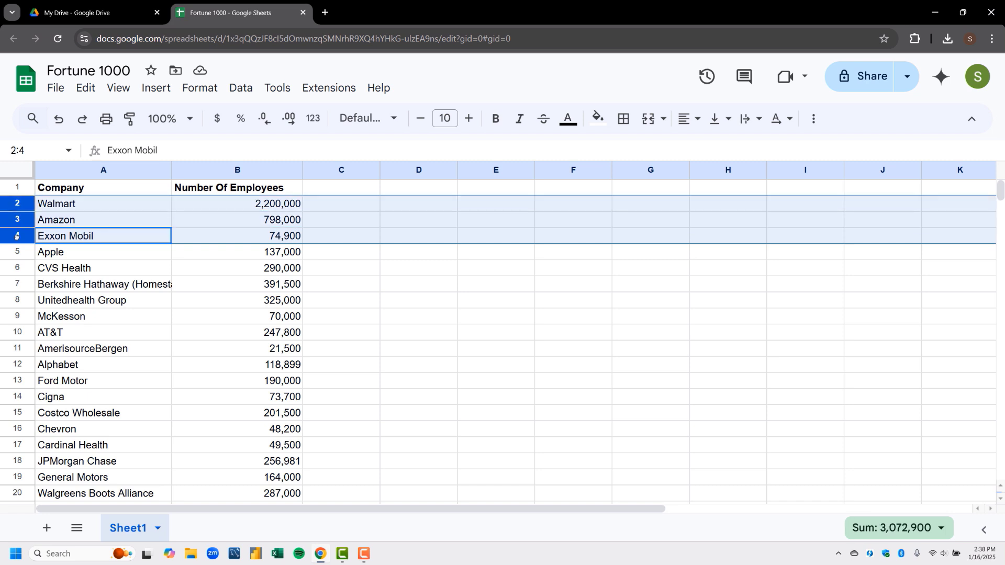
pyautogui.hotkey('shift', 'Down')
pyautogui.hotkey('shift', 'Down')
pyautogui.hotkey('shift', 'Down')
pyautogui.hotkey('shift', 'Down')
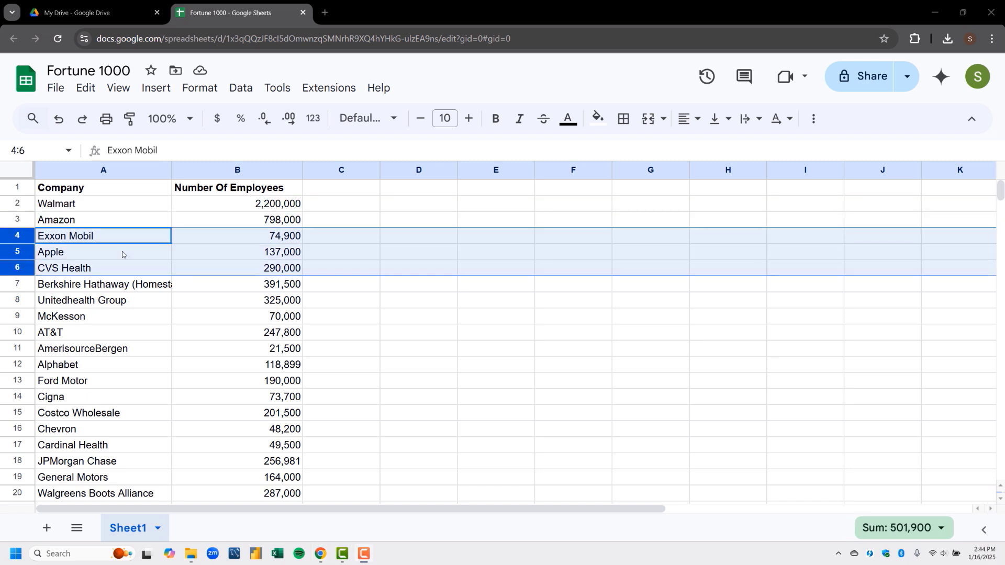
pyautogui.rightClick(122, 255)
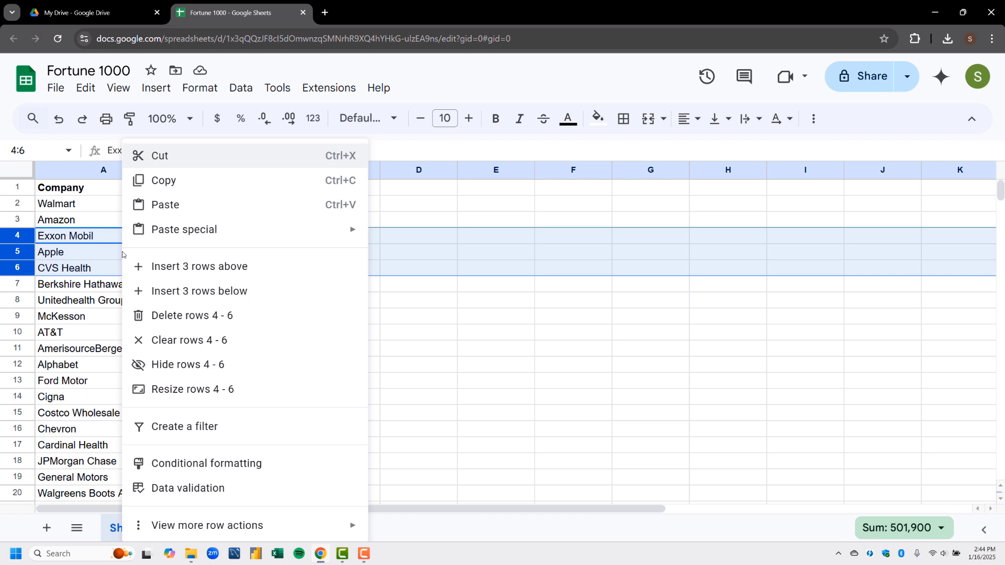
pyautogui.click(161, 365)
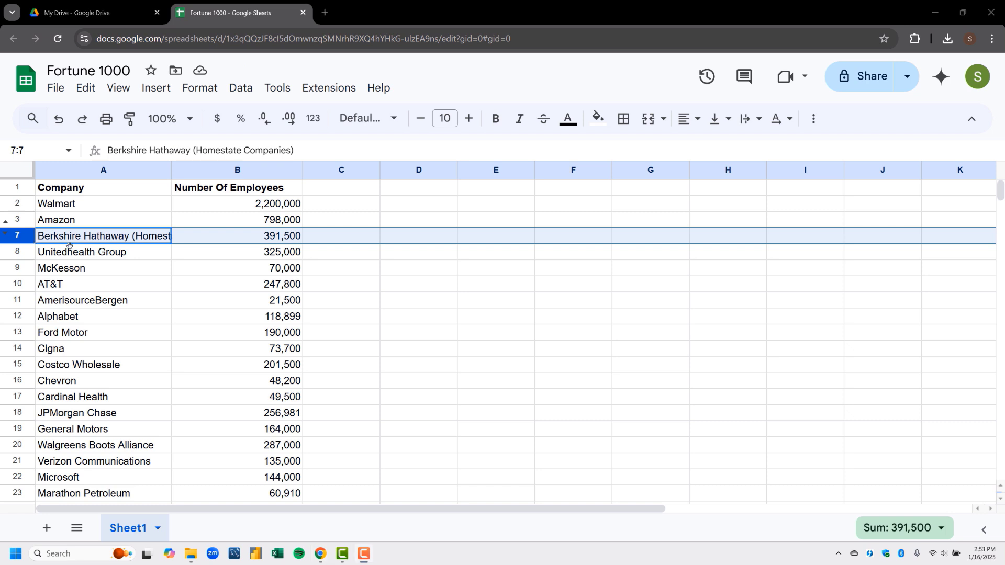
pyautogui.click(315, 270)
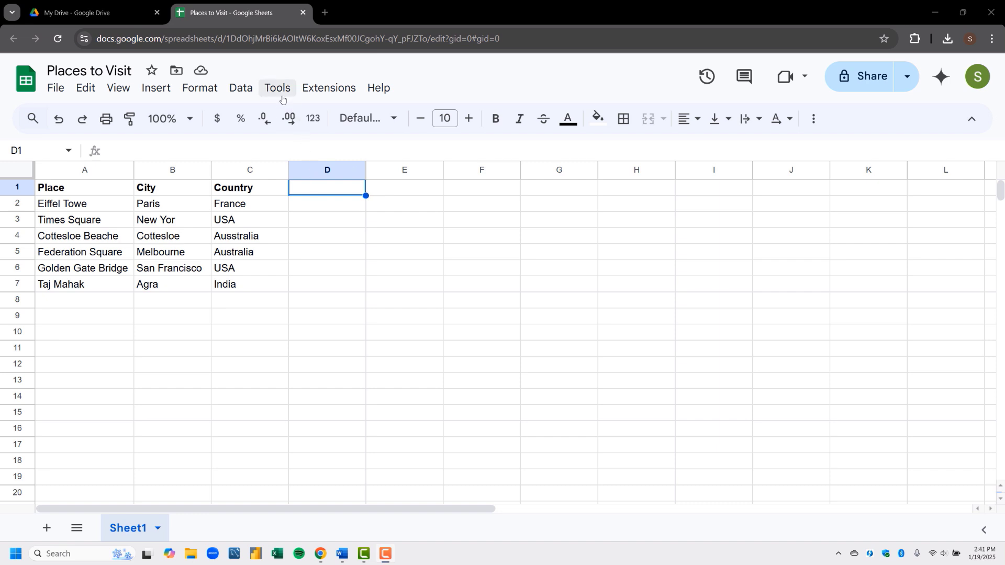
# - Spell check the Places to Visit spreadsheet, accepting the suggested corrections Tower, Australia, York, Beach and Mahal
pyautogui.click(282, 94)
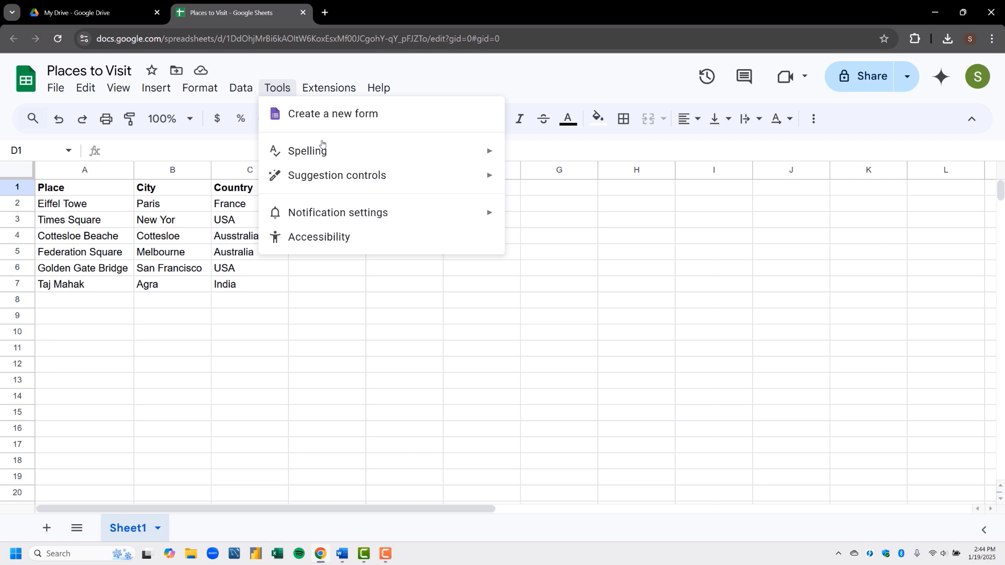
pyautogui.moveTo(329, 153)
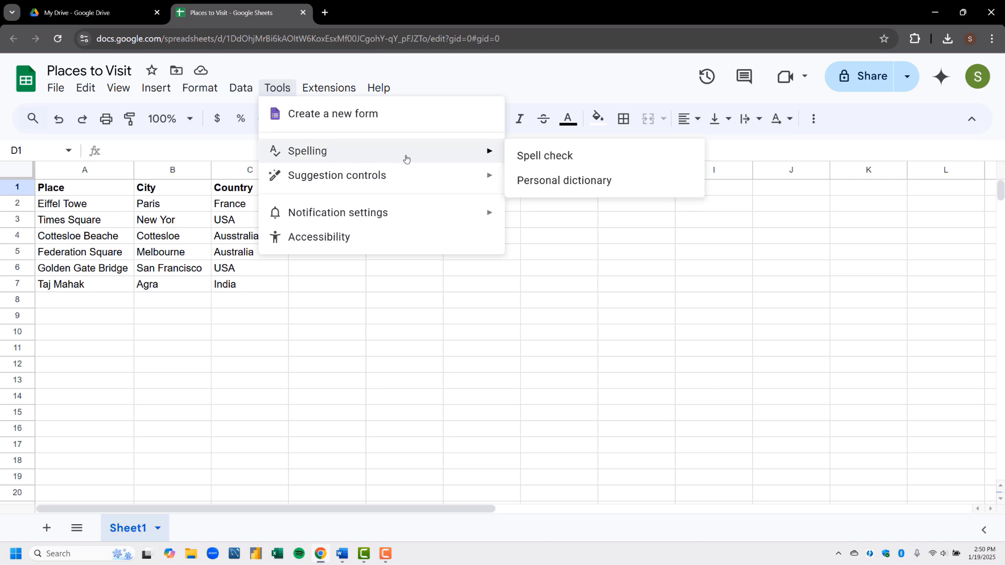
pyautogui.click(537, 154)
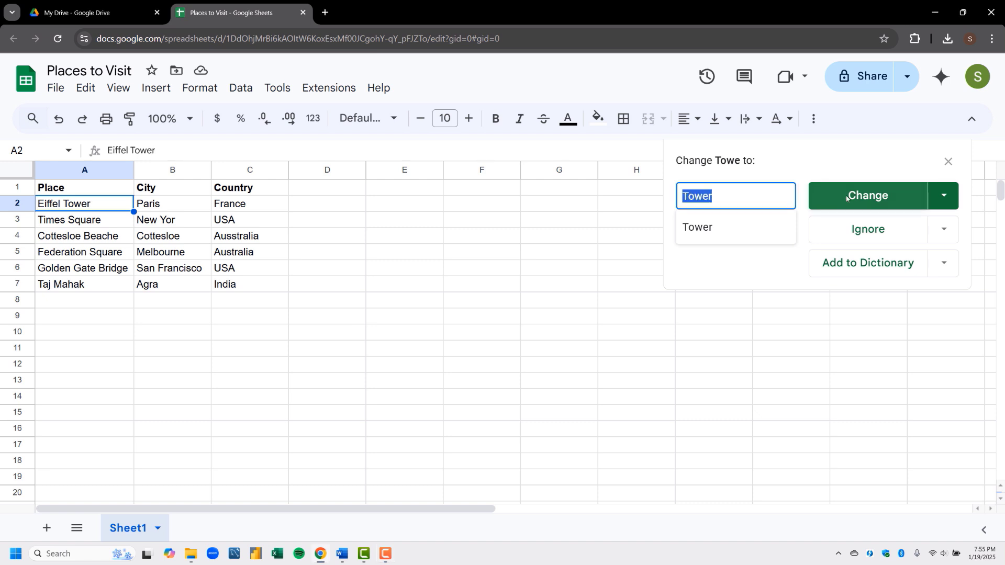
pyautogui.click(846, 198)
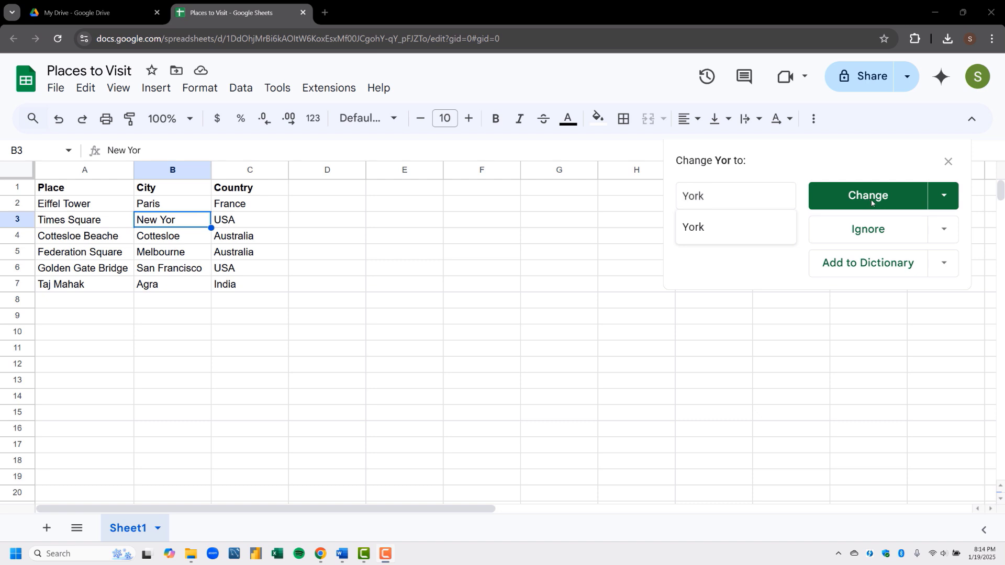
pyautogui.click(869, 199)
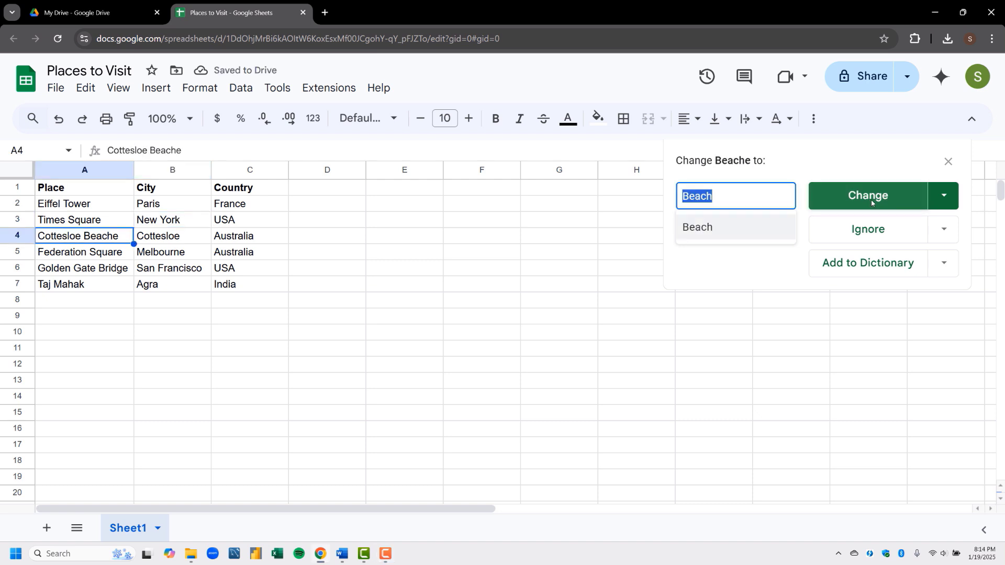
pyautogui.click(871, 201)
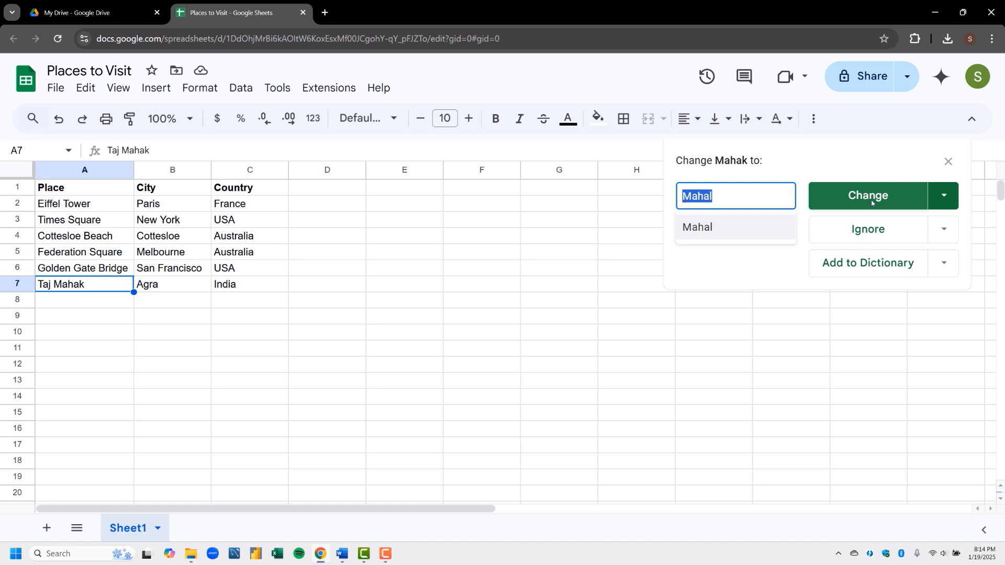
pyautogui.click(870, 202)
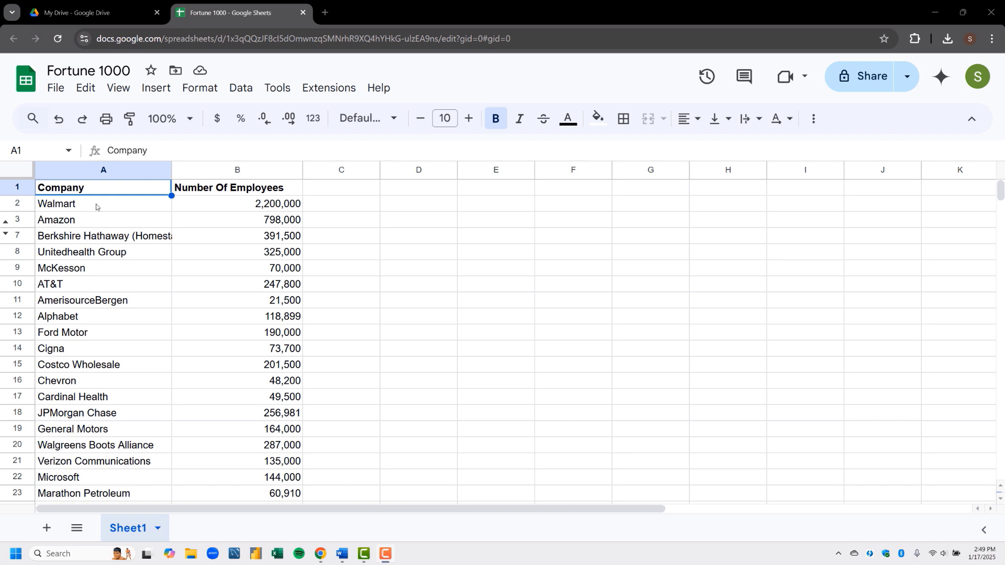
# - Search all sheets for the word "network", going through three successive matches, and close the search
pyautogui.click(84, 89)
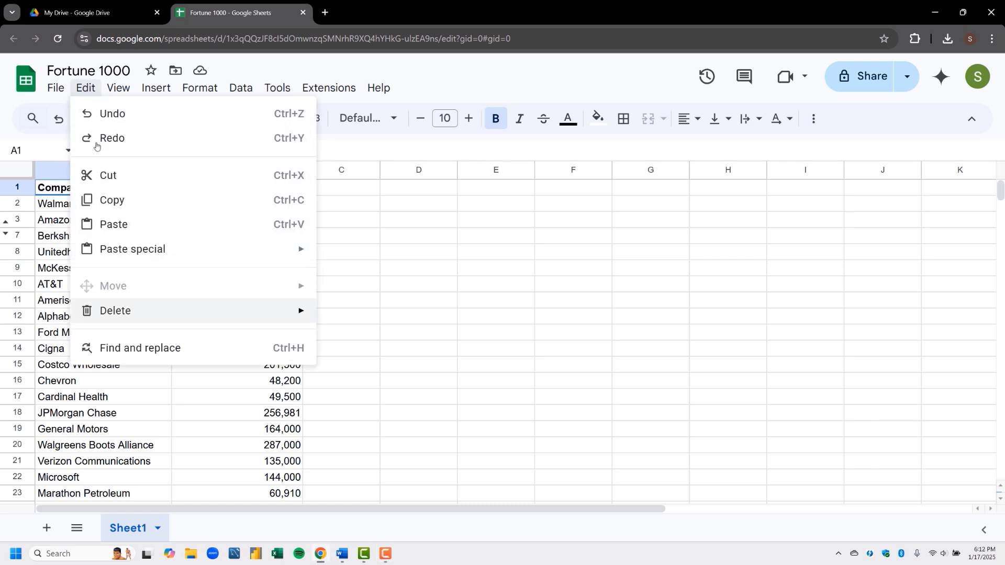
pyautogui.click(143, 348)
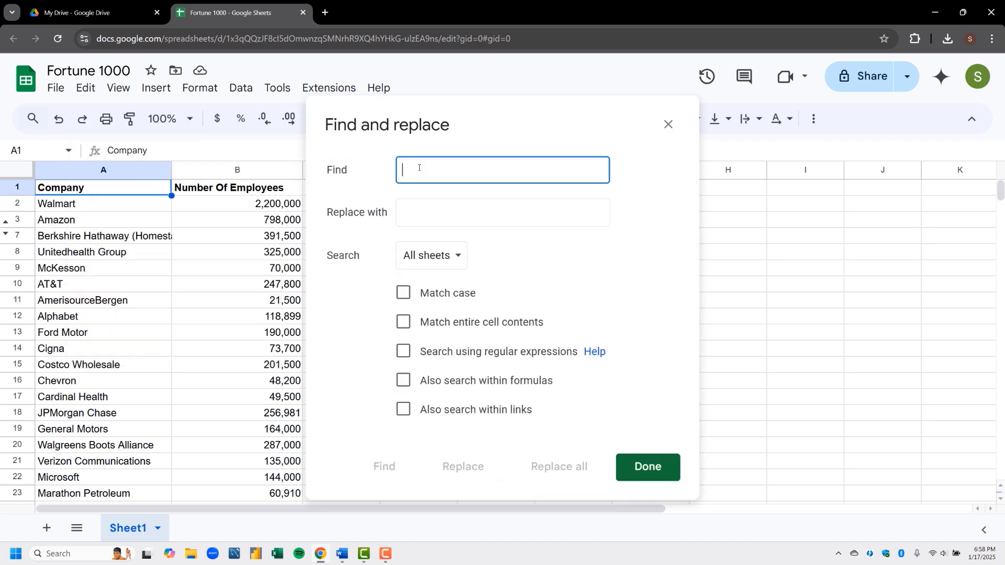
pyautogui.write('network')
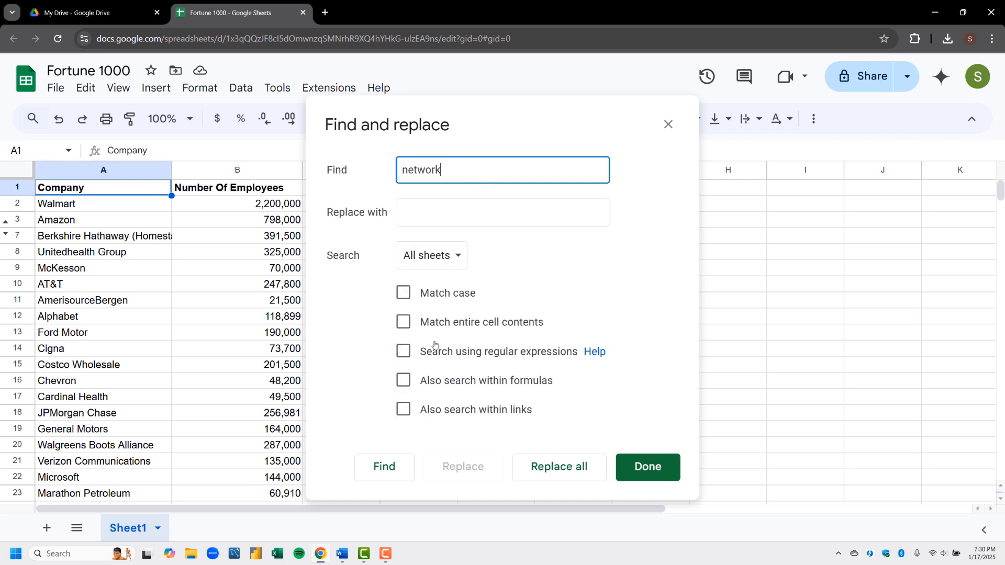
pyautogui.click(395, 473)
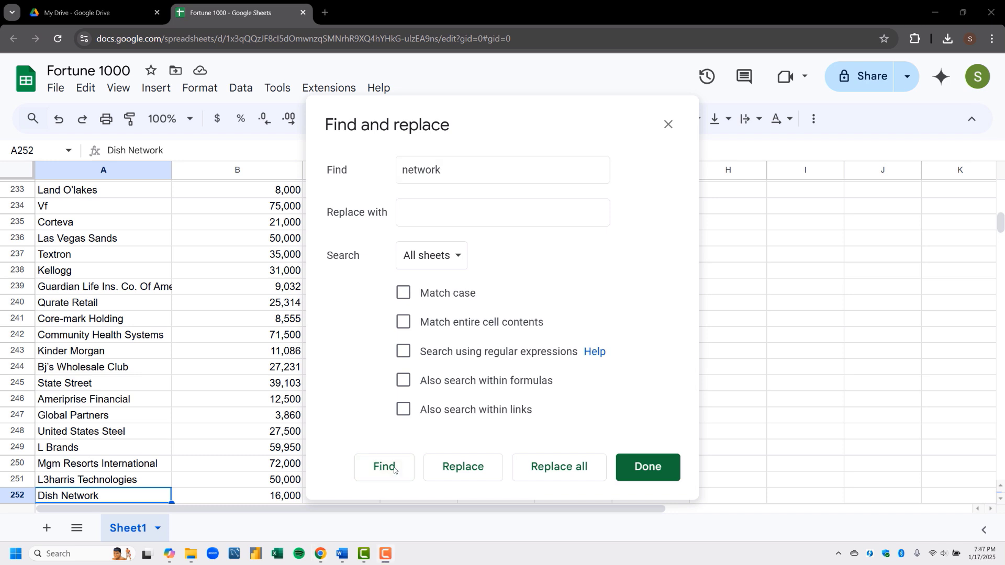
pyautogui.click(394, 471)
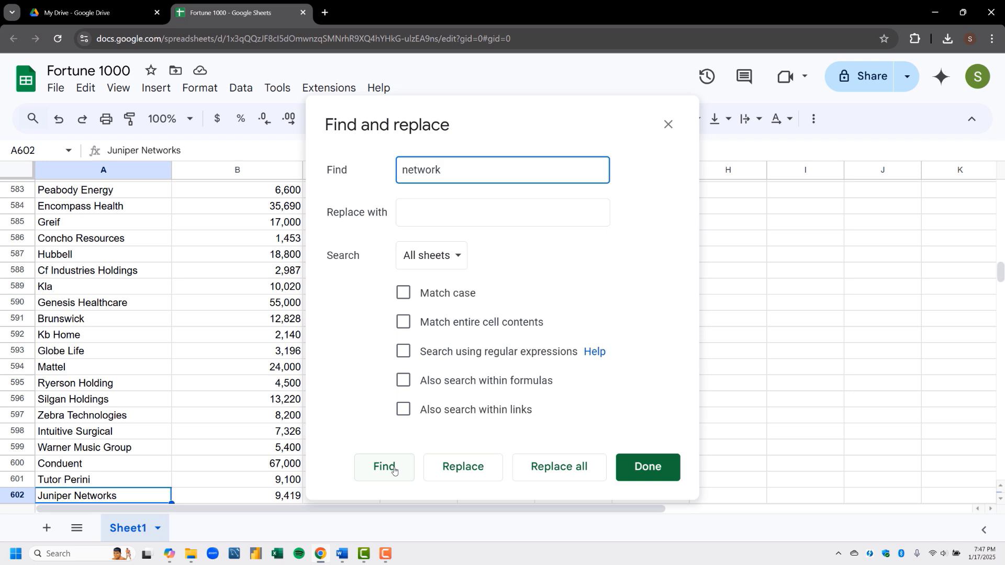
pyautogui.click(394, 471)
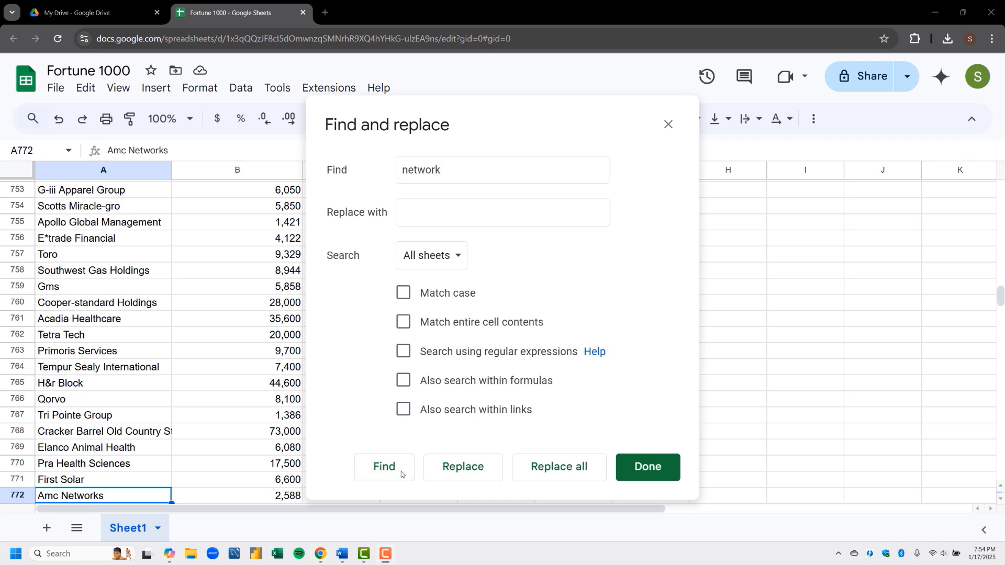
pyautogui.click(649, 467)
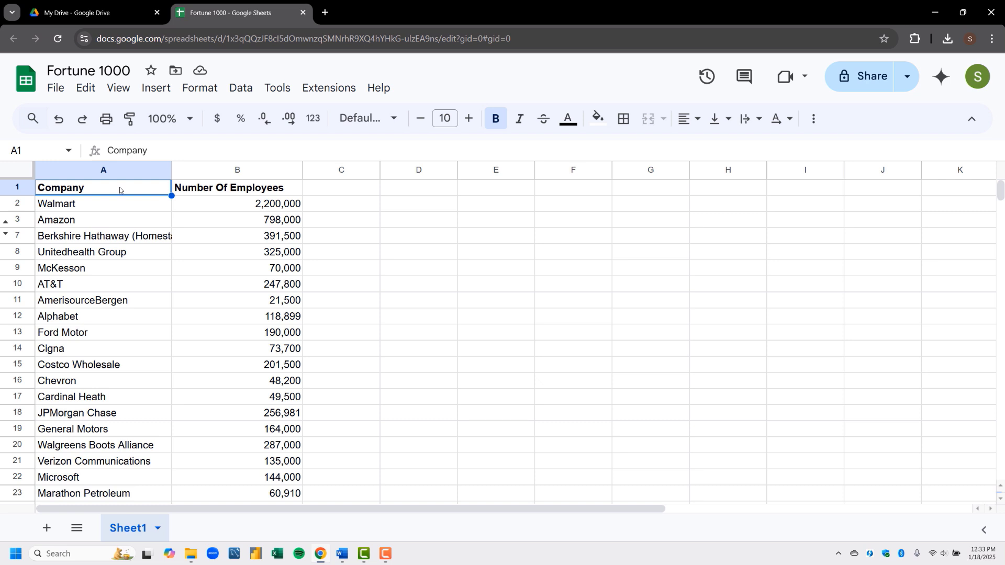
# - Correct the misspelled company name in cell A17 to "Cardinal Health"
pyautogui.press('Down')
pyautogui.press('Down')
pyautogui.press('Down')
pyautogui.press('Down')
pyautogui.press('Down')
pyautogui.press('Down')
pyautogui.press('Down')
pyautogui.press('Down')
pyautogui.press('Down')
pyautogui.press('Down')
pyautogui.press('Down')
pyautogui.press('Down')
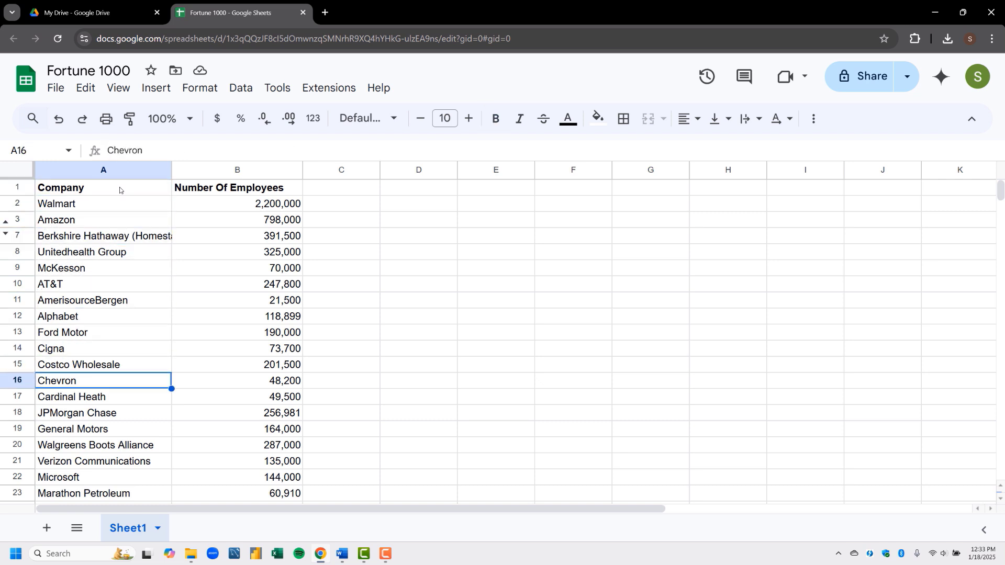
pyautogui.press('Down')
pyautogui.doubleClick(121, 394)
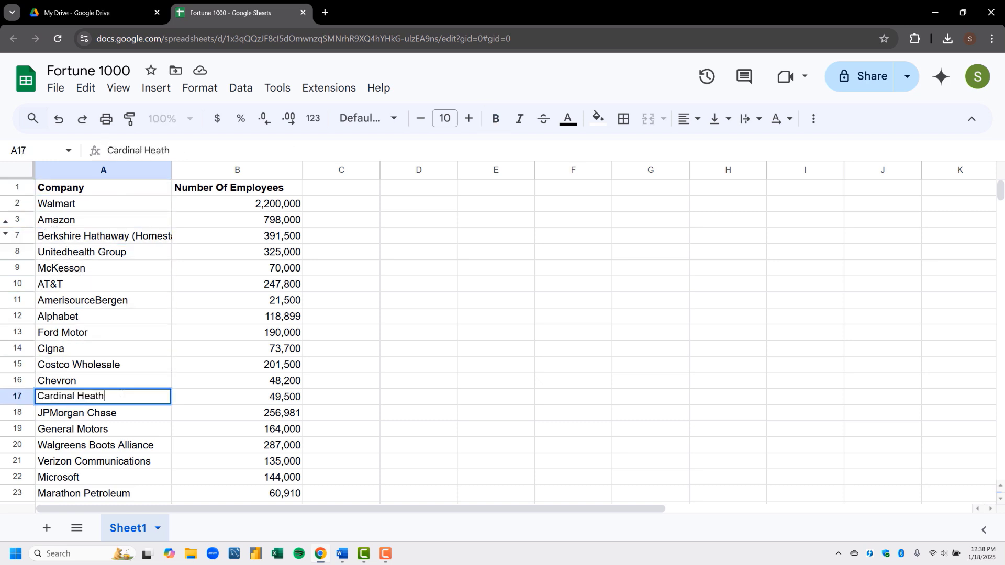
pyautogui.write('l')
pyautogui.press('Return')
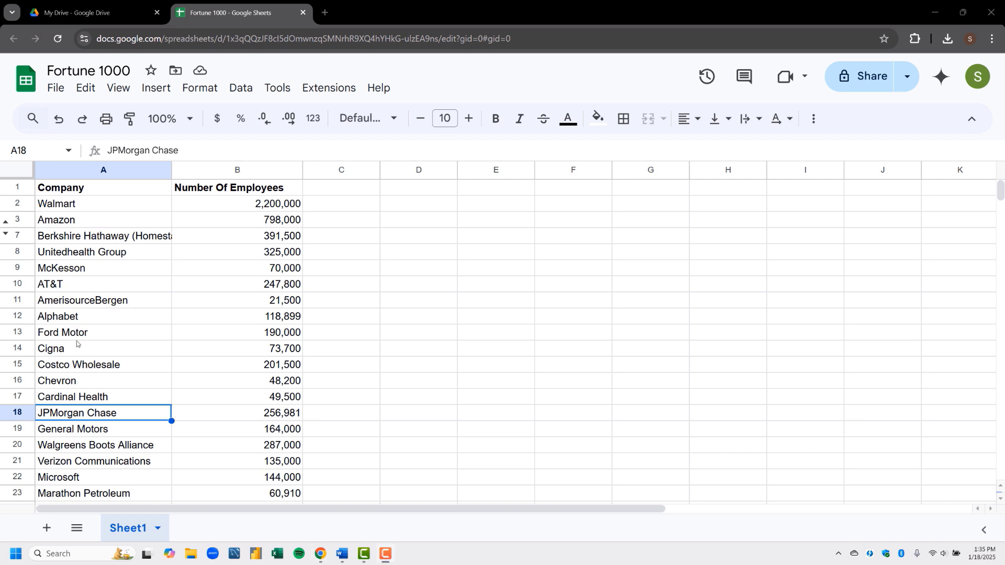
# - Find "Heath" across all sheets and replace it with "Health" one match at a time, in rows 242, 282 and 433
pyautogui.click(86, 88)
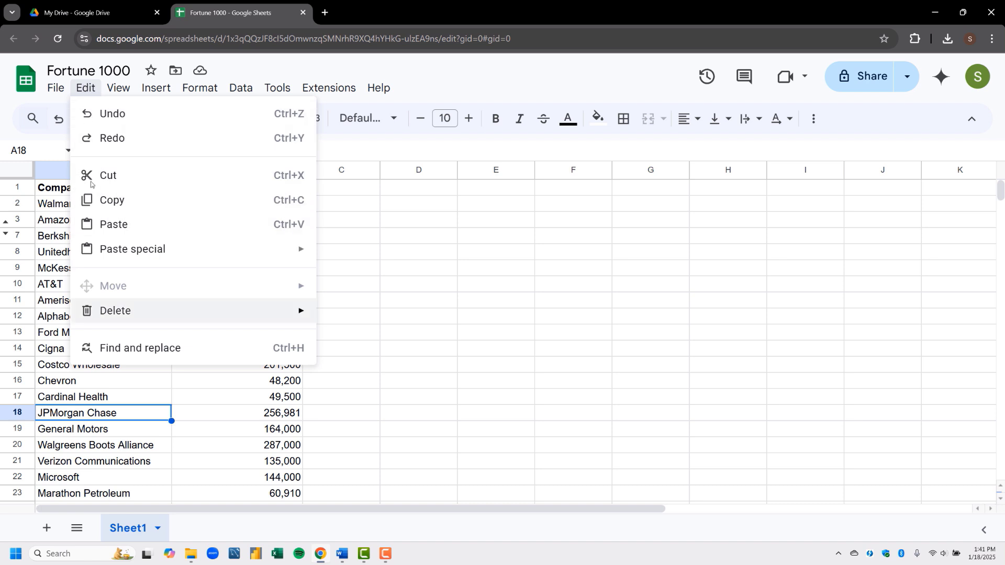
pyautogui.click(103, 345)
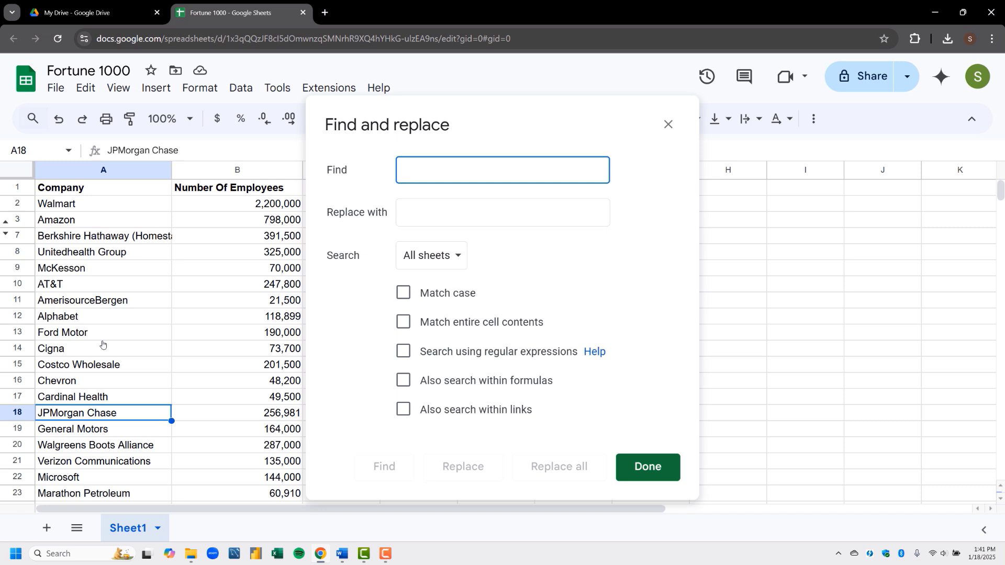
pyautogui.write('Heath')
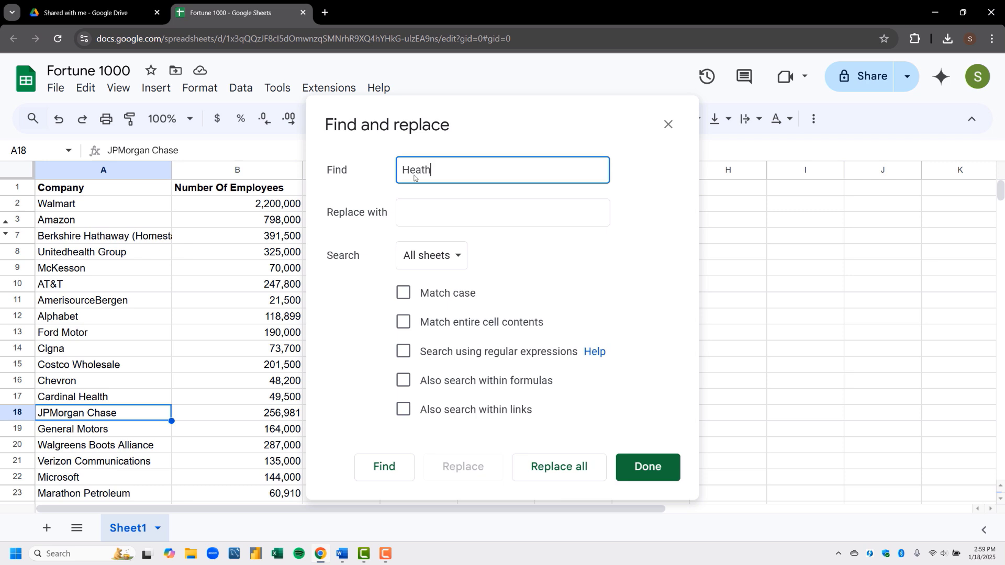
pyautogui.click(443, 212)
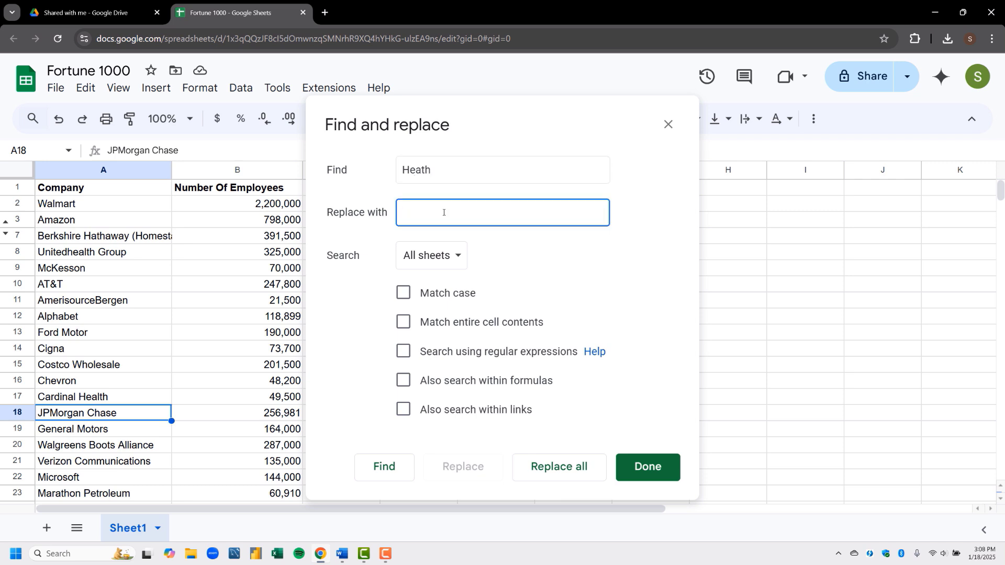
pyautogui.write('Health')
pyautogui.click(388, 471)
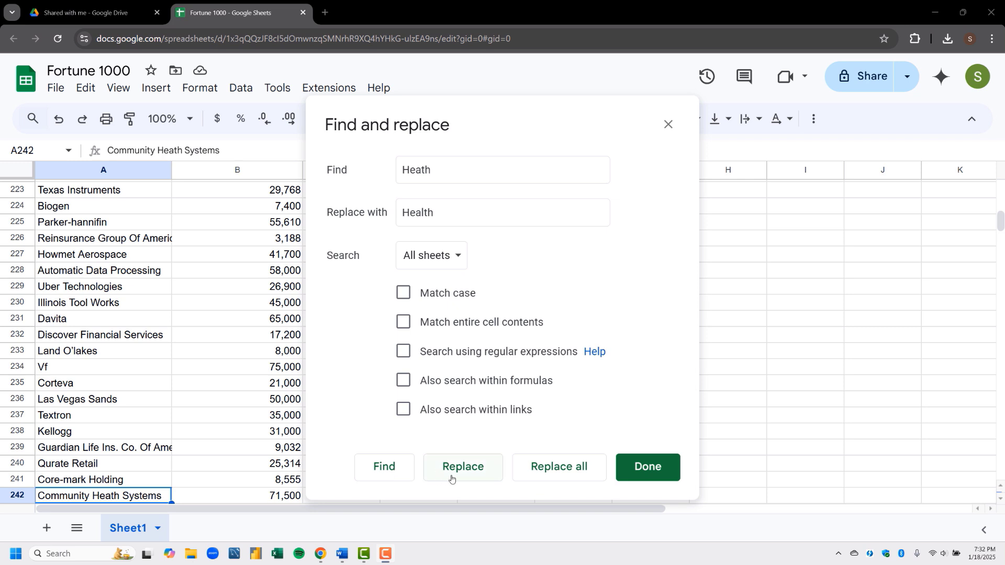
pyautogui.click(451, 479)
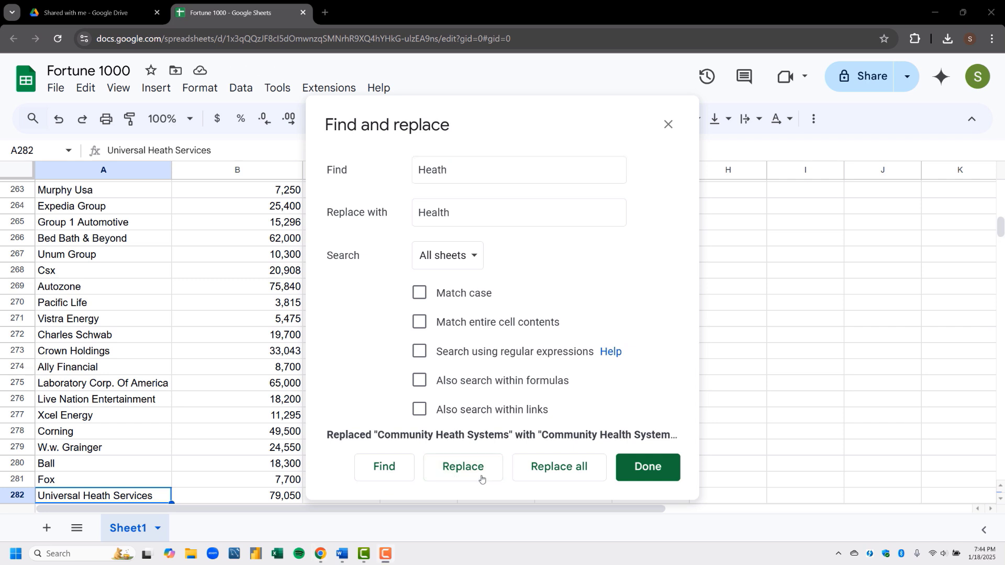
pyautogui.click(476, 475)
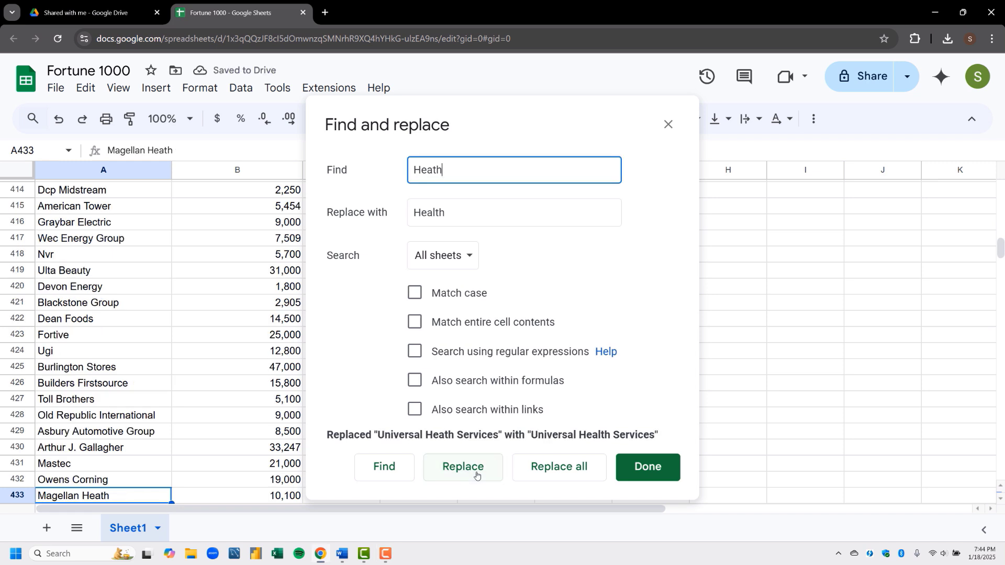
pyautogui.click(477, 475)
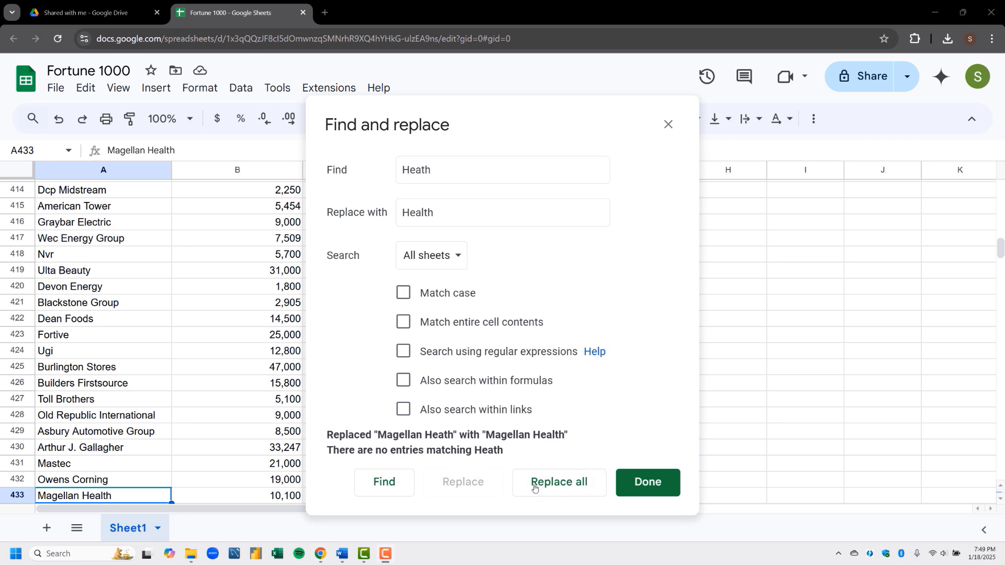
pyautogui.click(642, 492)
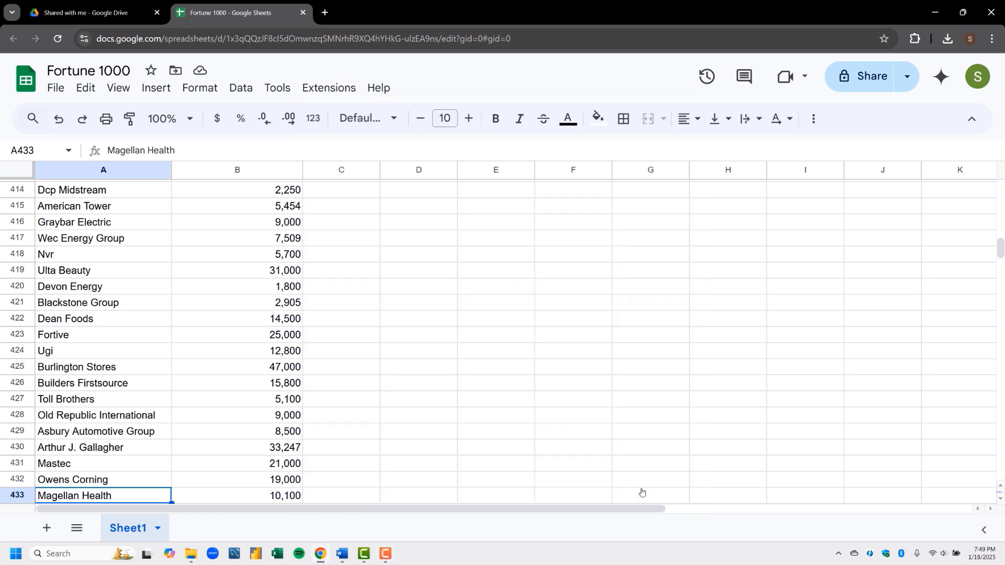
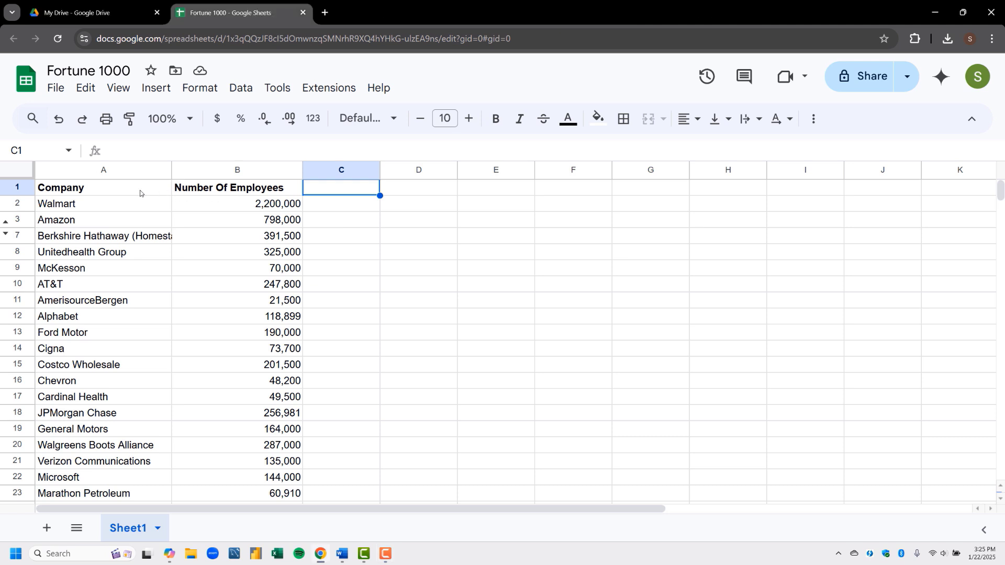
# - Change the font of the header cells A1:B1 to Calibri, adding it from the additional fonts
pyautogui.click(139, 193)
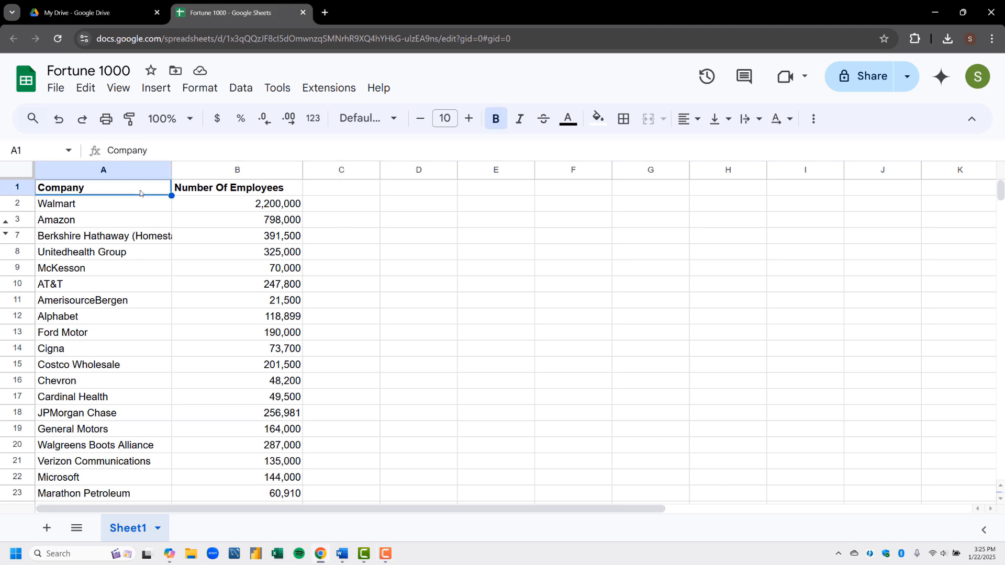
pyautogui.hotkey('shift', 'Right')
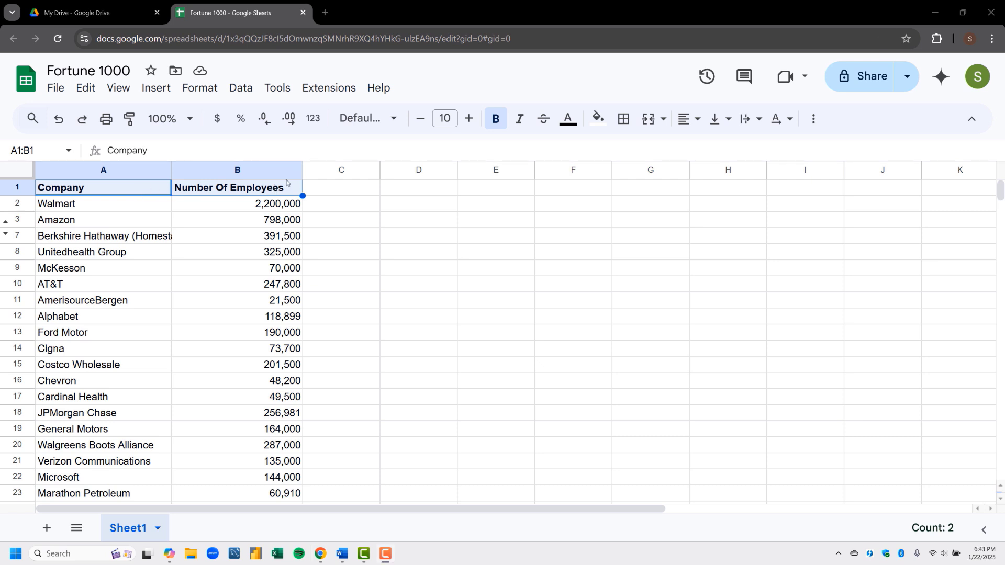
pyautogui.click(391, 127)
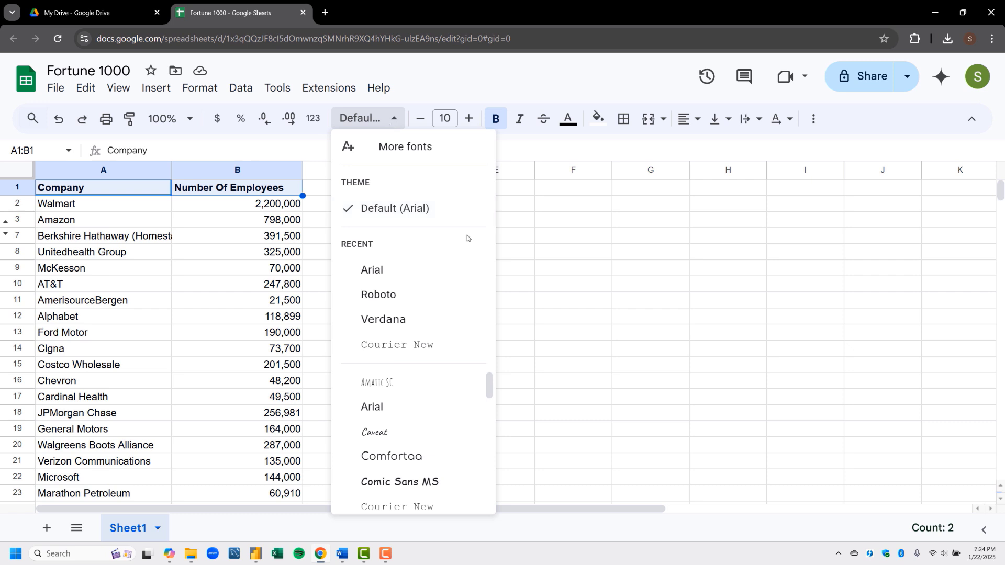
pyautogui.click(418, 146)
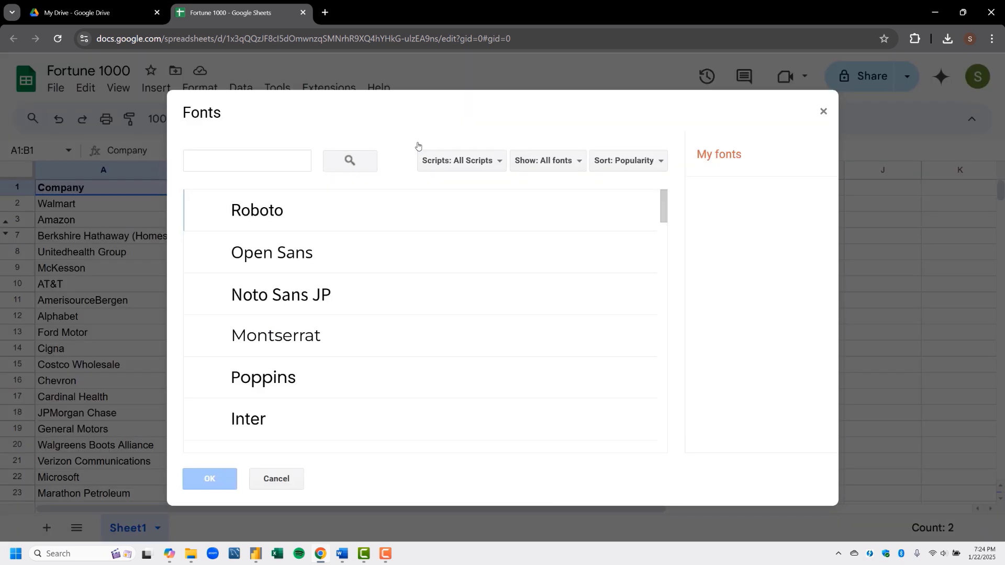
pyautogui.click(202, 160)
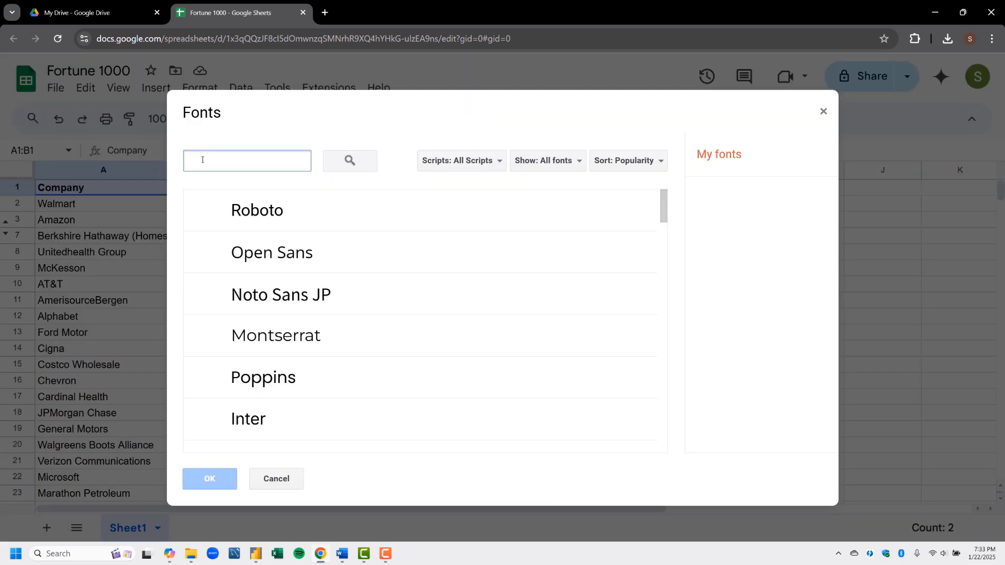
pyautogui.write('cal')
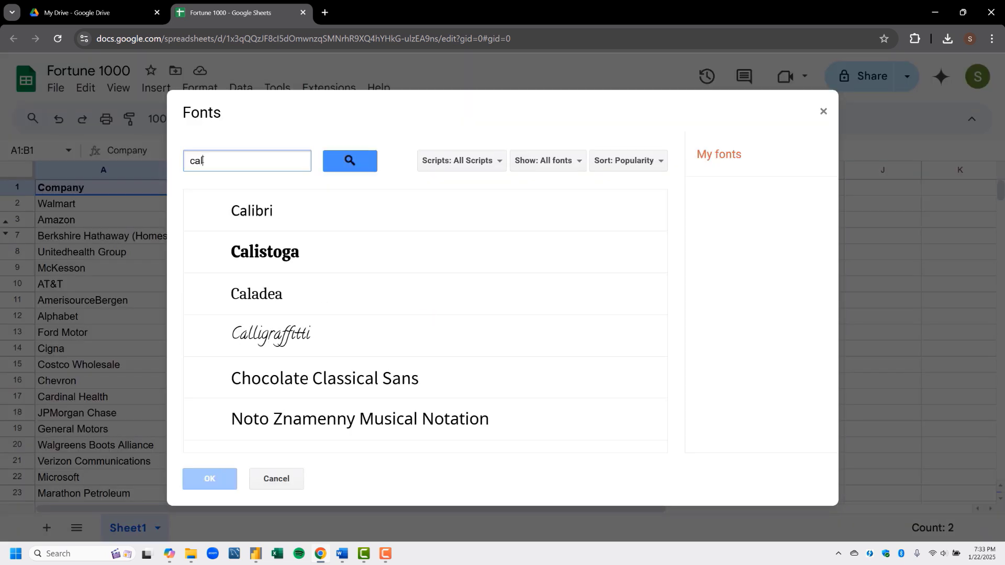
pyautogui.click(229, 207)
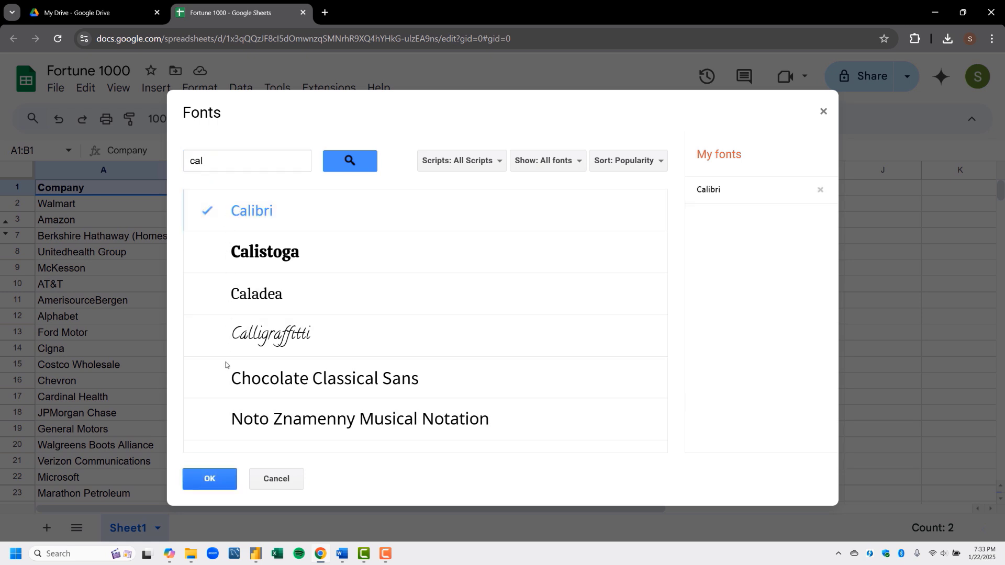
pyautogui.click(210, 479)
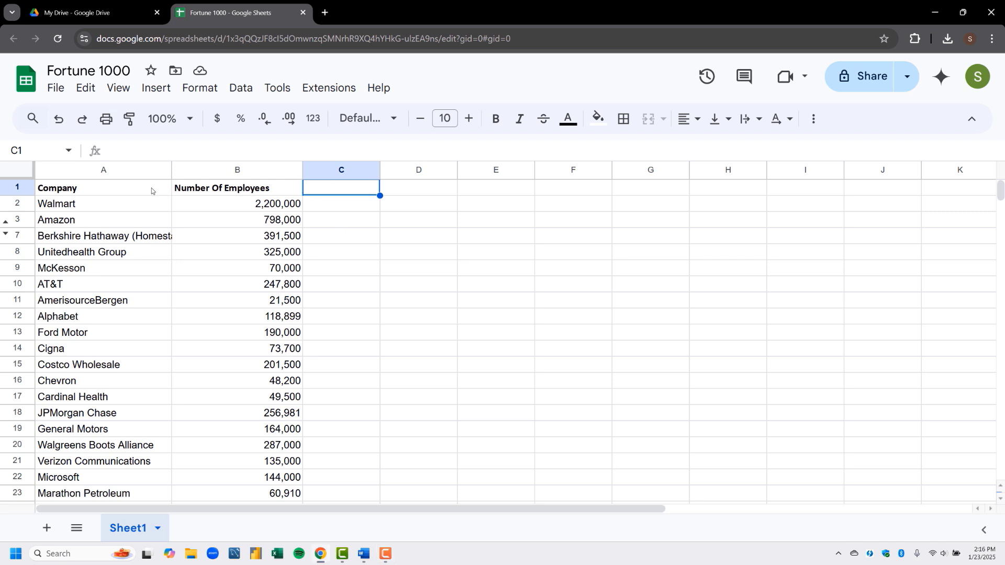
# - Set the font size of the header cells A1:B1 to 14, and increase it to 18
pyautogui.click(152, 190)
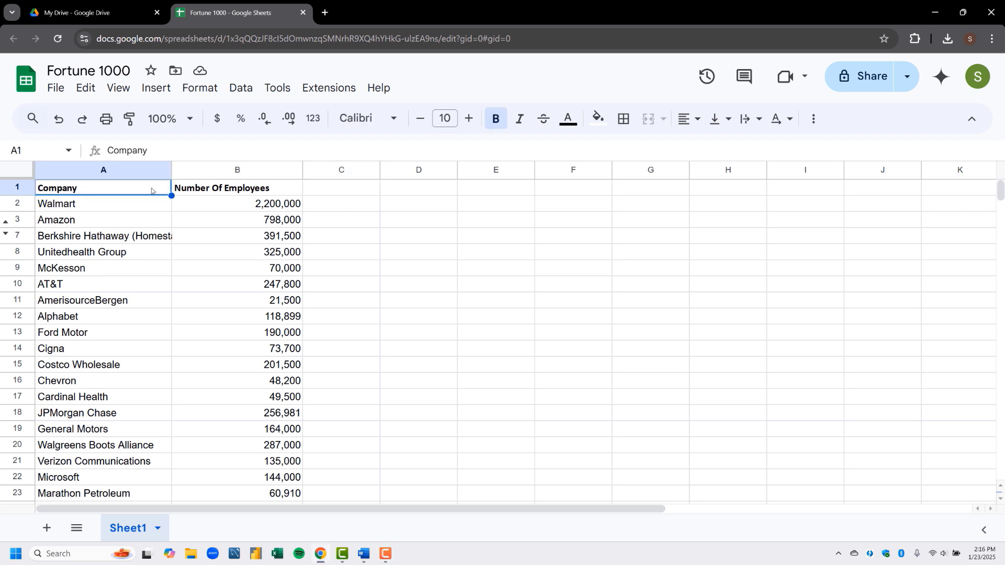
pyautogui.hotkey('shift', 'Right')
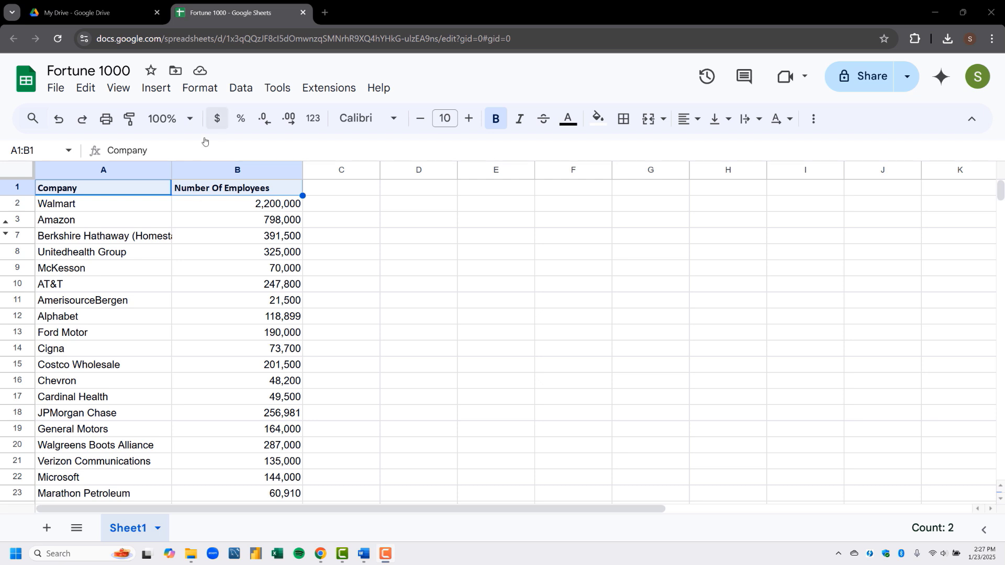
pyautogui.click(200, 88)
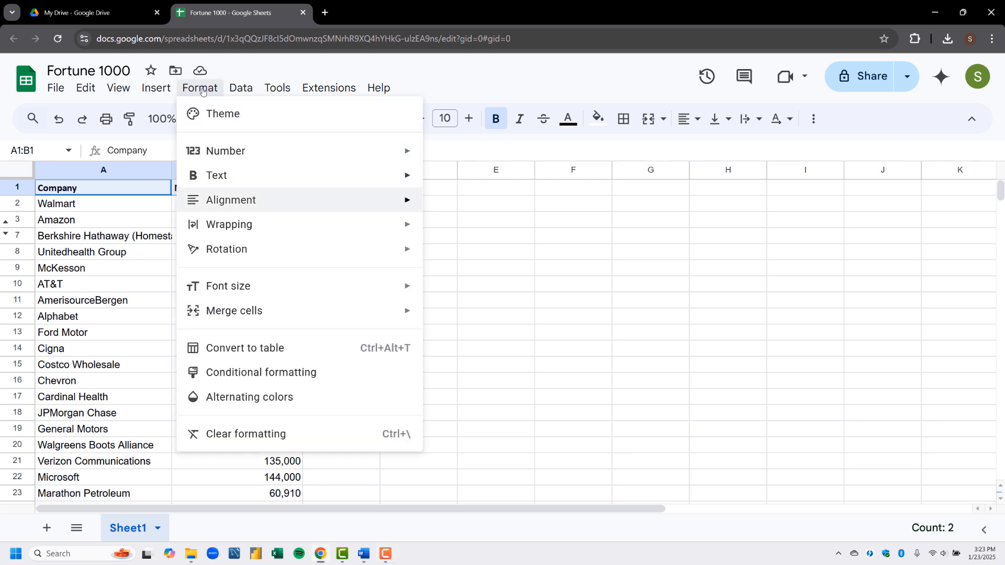
pyautogui.moveTo(401, 282)
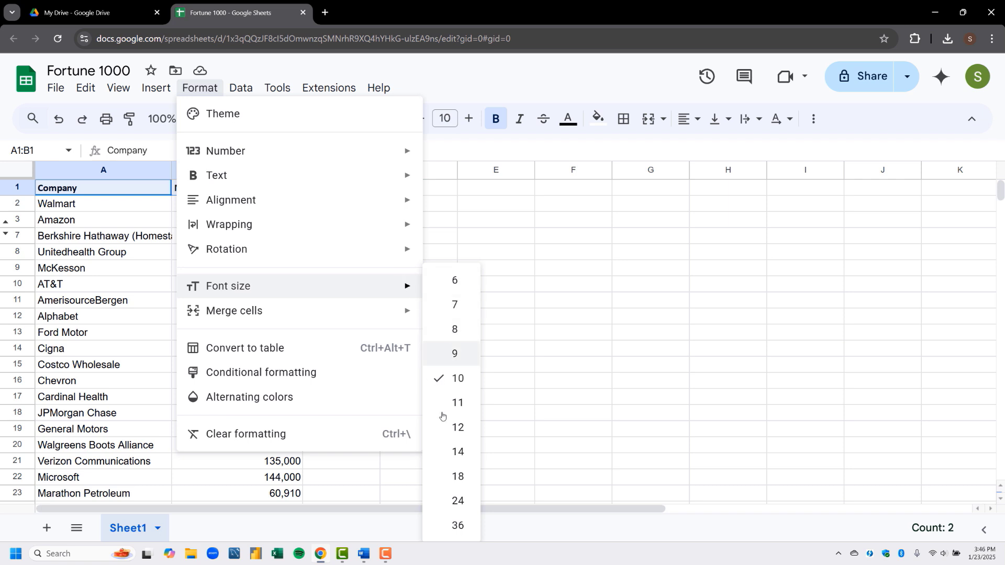
pyautogui.click(449, 445)
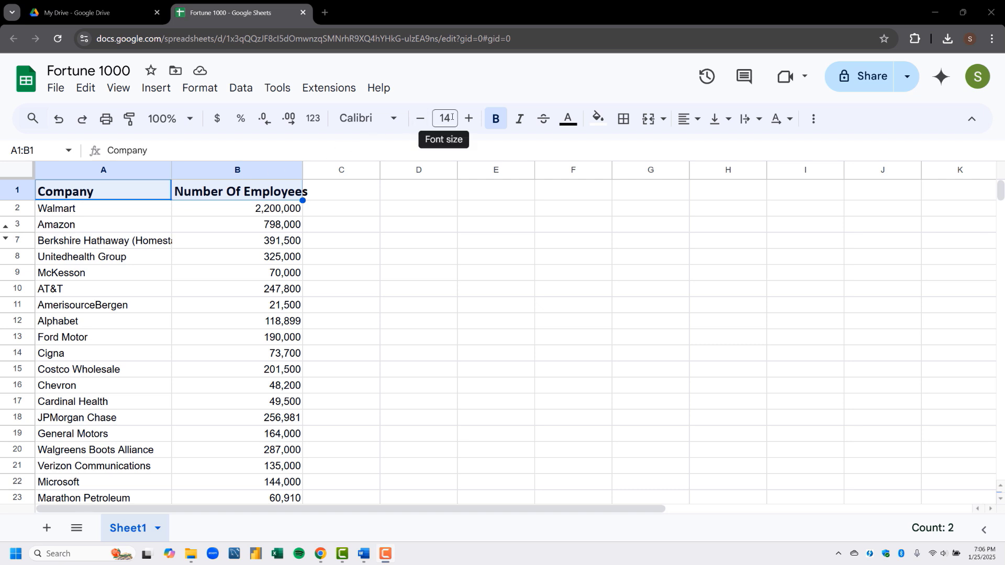
pyautogui.click(451, 121)
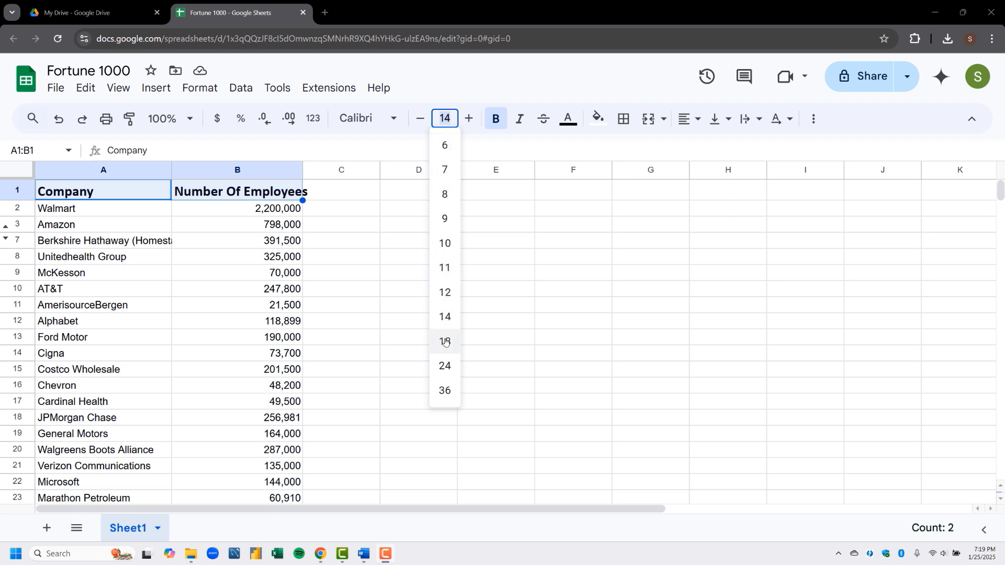
pyautogui.click(444, 341)
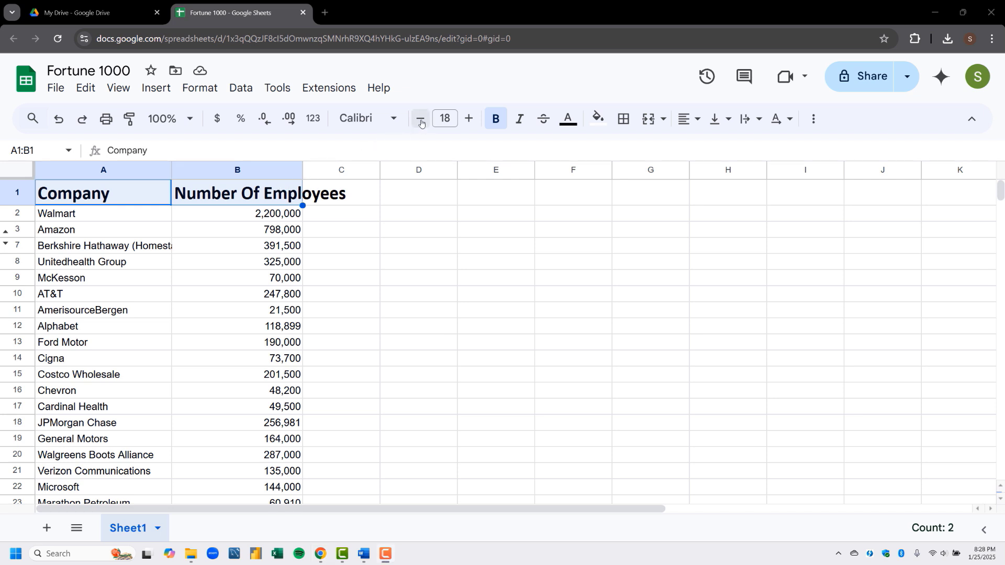
# - Decrease the font size of the header cells A1:B1 to 12
pyautogui.click(420, 123)
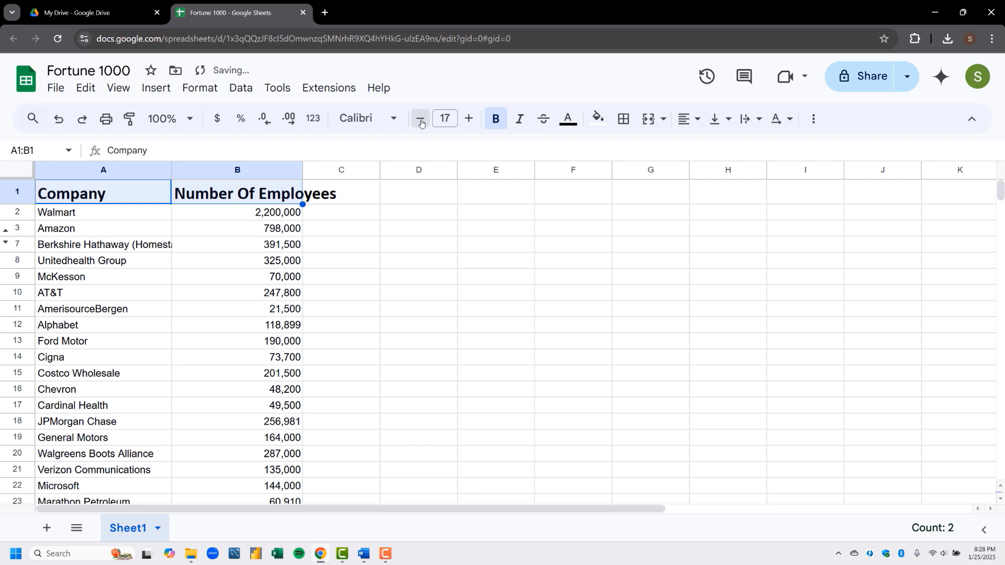
pyautogui.click(420, 122)
pyautogui.click(421, 122)
pyautogui.click(421, 122)
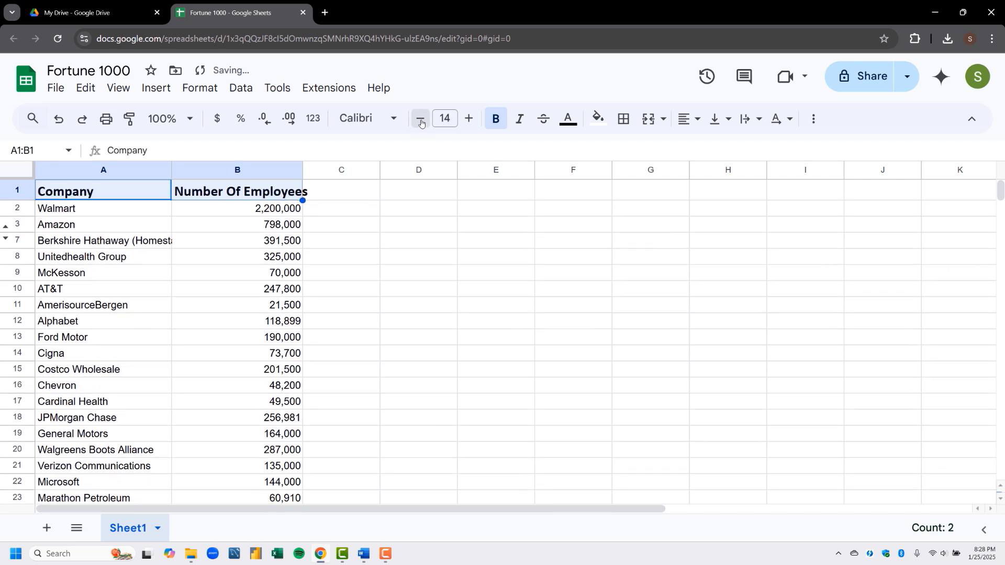
pyautogui.click(421, 122)
pyautogui.click(421, 123)
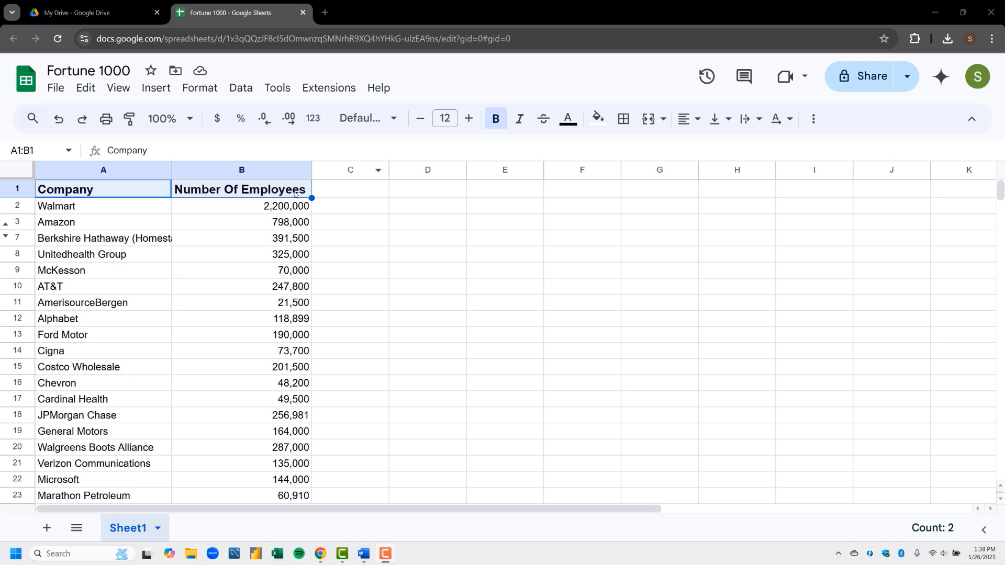
# - Remove and reapply bold on the header cells A1:B1, and change their text color to blue
pyautogui.click(497, 121)
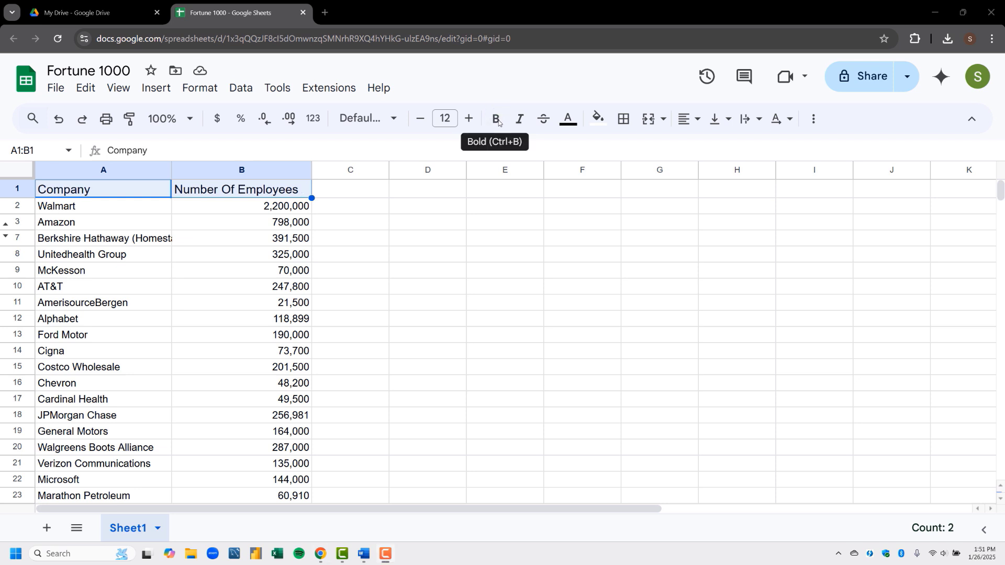
pyautogui.click(498, 120)
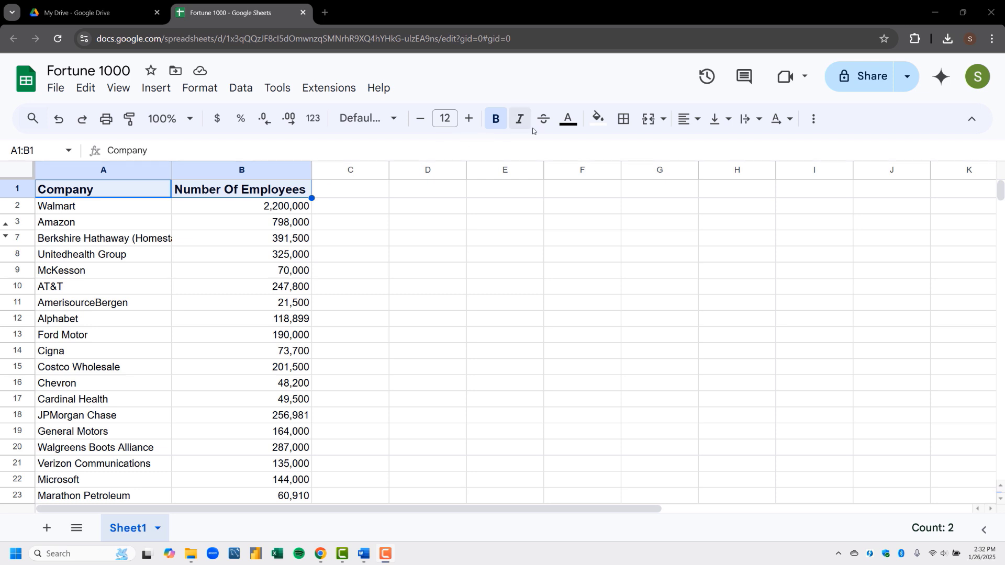
pyautogui.click(569, 120)
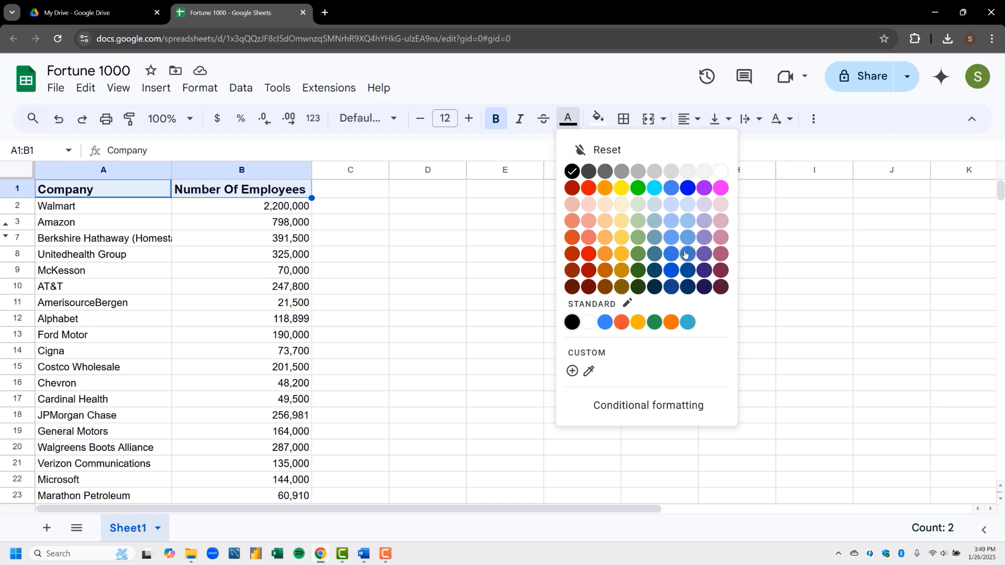
pyautogui.click(684, 254)
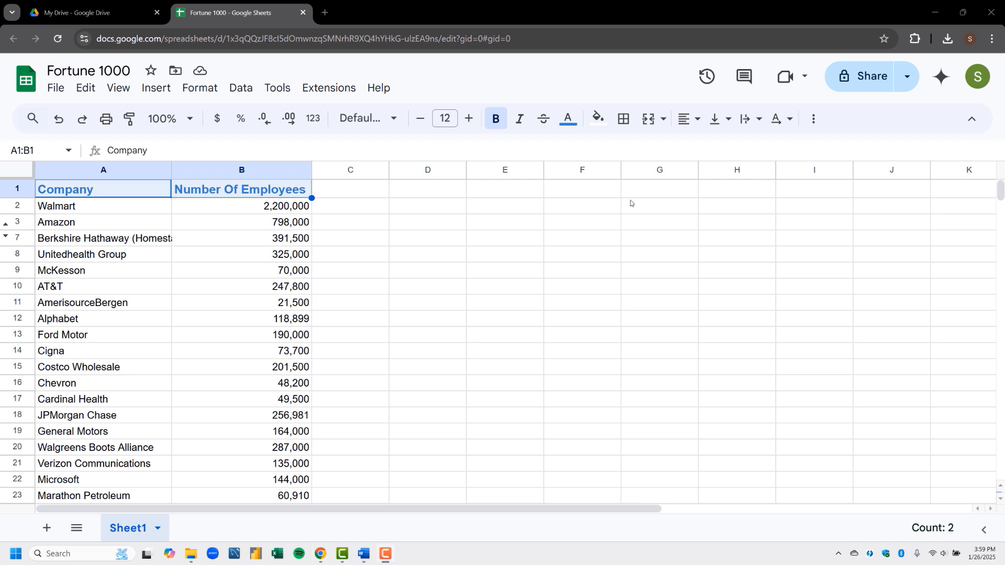
# - Fill the header cells A1:B1 with light gray and deselect them
pyautogui.click(598, 123)
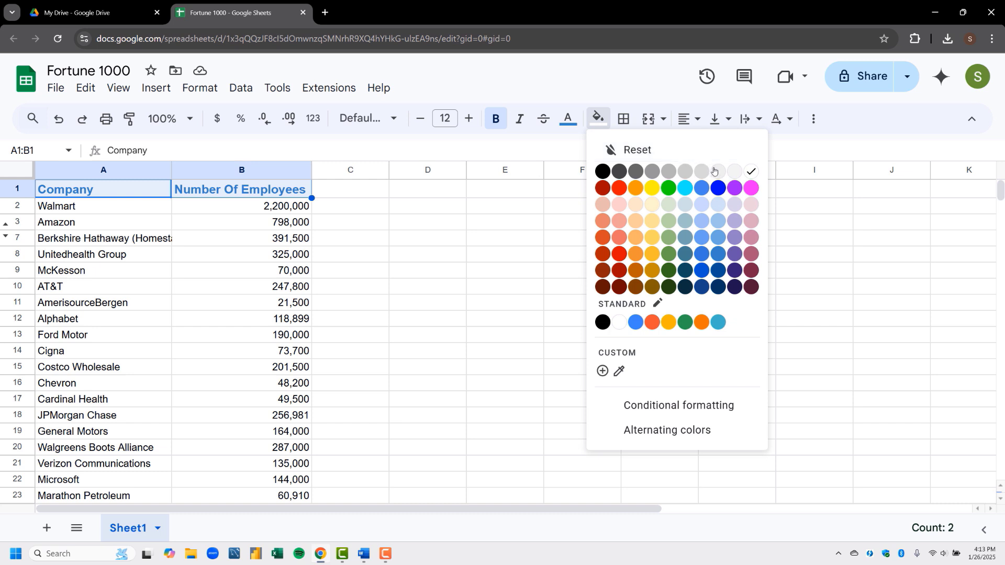
pyautogui.click(717, 173)
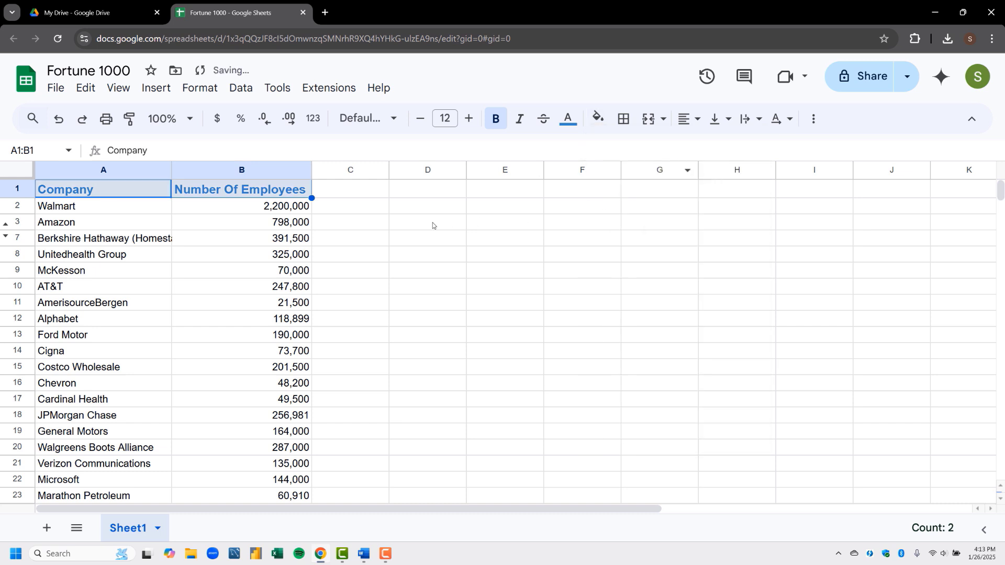
pyautogui.click(345, 212)
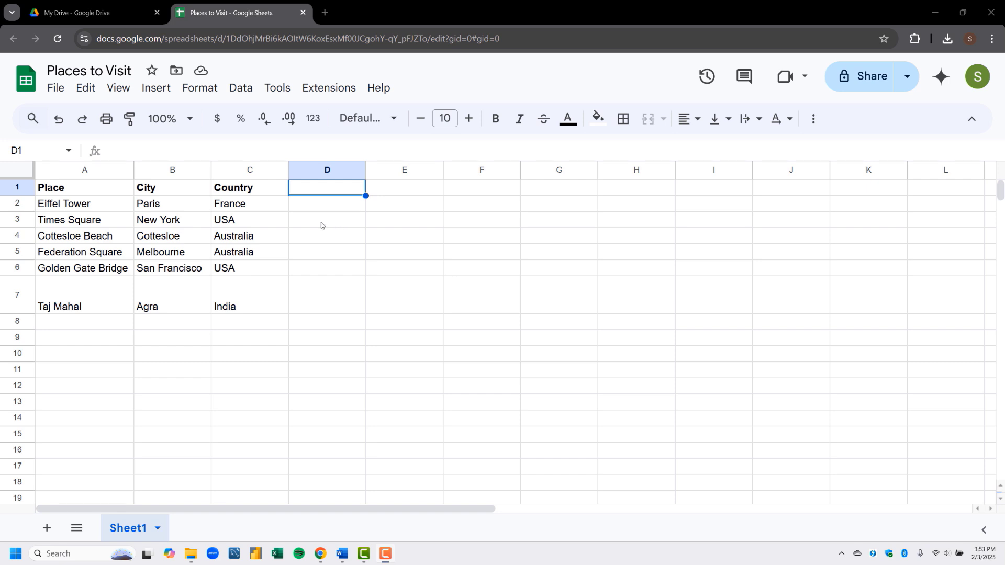
# - Center the header cells A1:C1 horizontally in the Places to Visit sheet
pyautogui.click(116, 191)
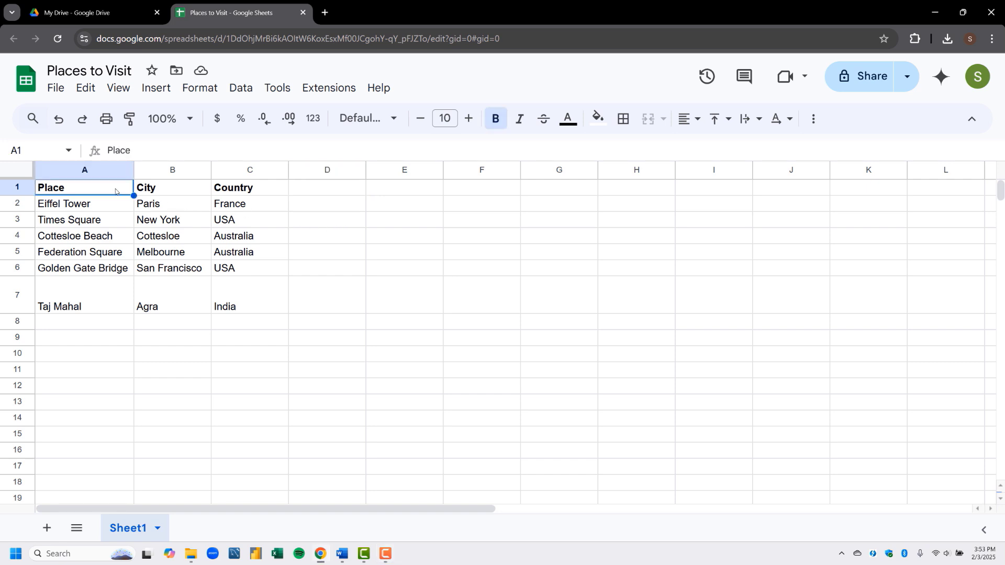
pyautogui.moveTo(116, 191); pyautogui.dragTo(246, 189)
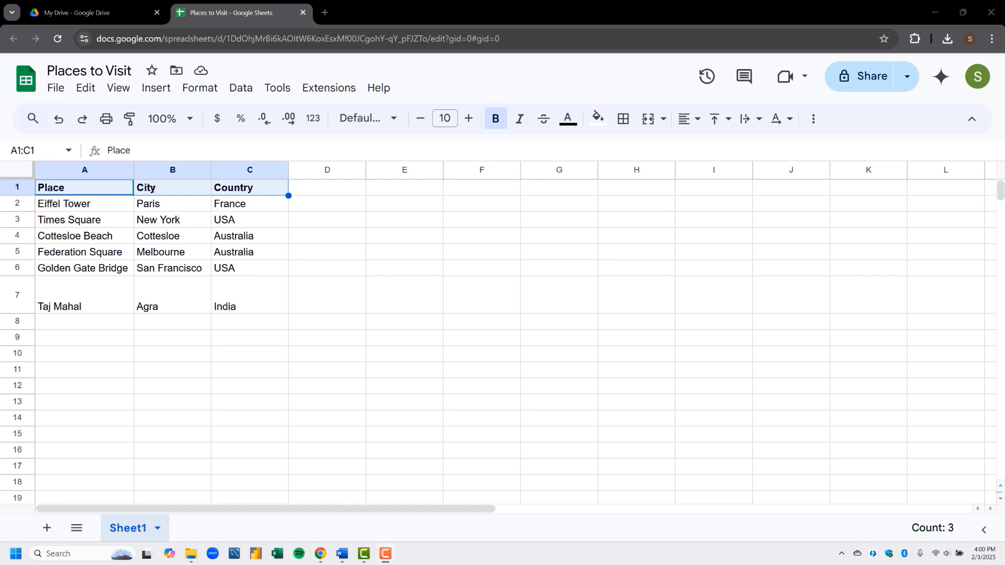
pyautogui.click(696, 120)
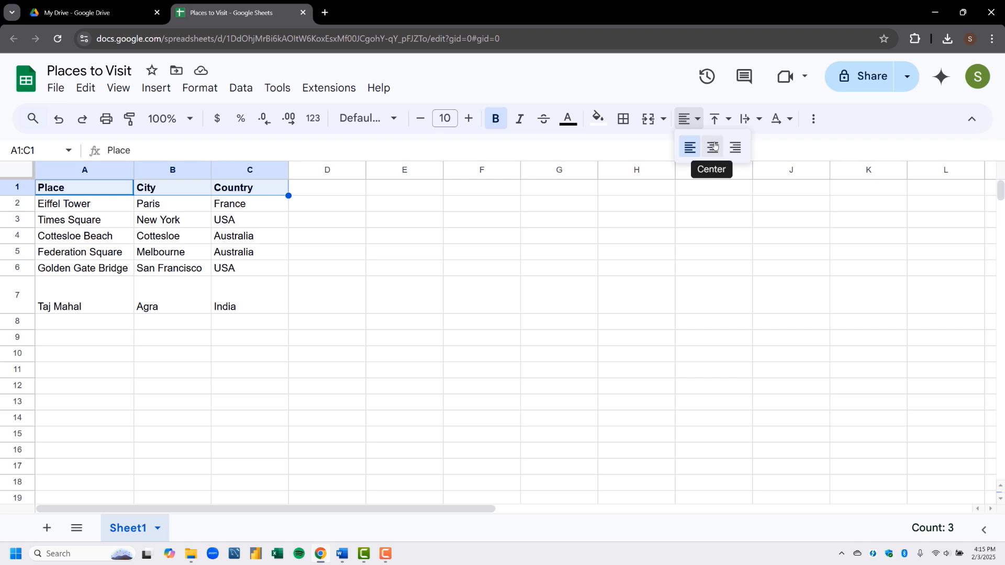
pyautogui.click(712, 147)
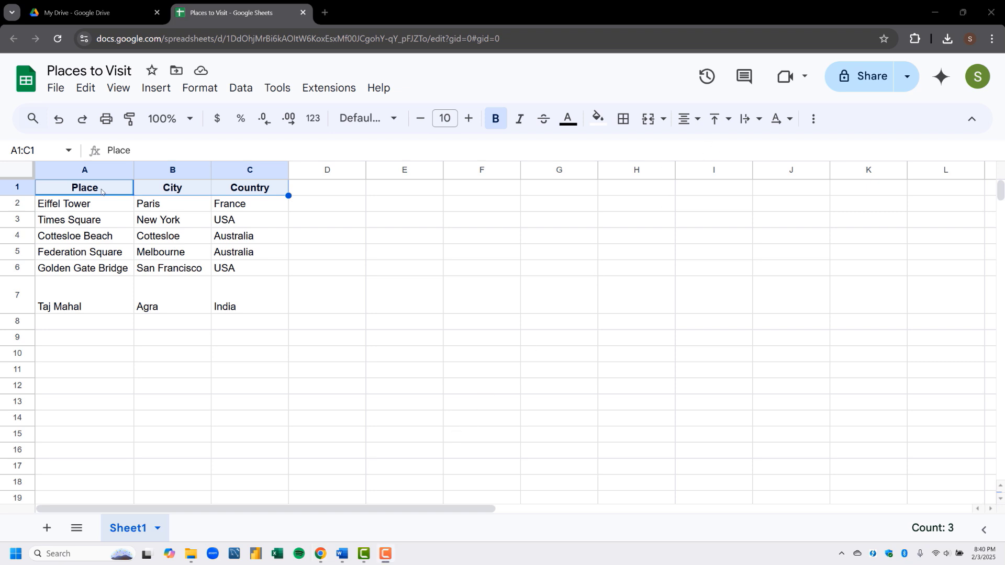
# - Align the Taj Mahal row cells A7:C7 vertically to the top
pyautogui.click(115, 296)
pyautogui.hotkey('shift', 'Right')
pyautogui.hotkey('shift', 'Right')
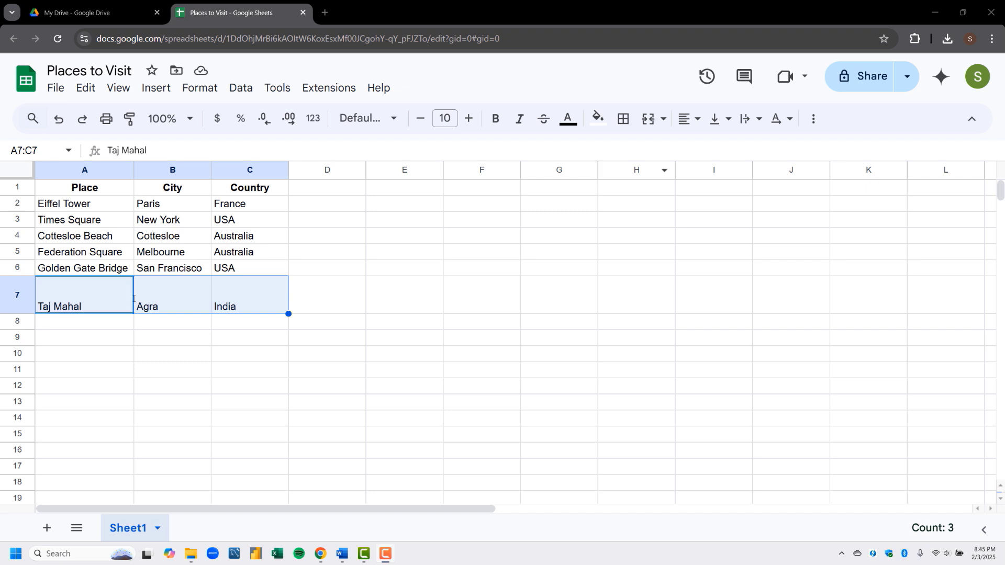
pyautogui.click(715, 118)
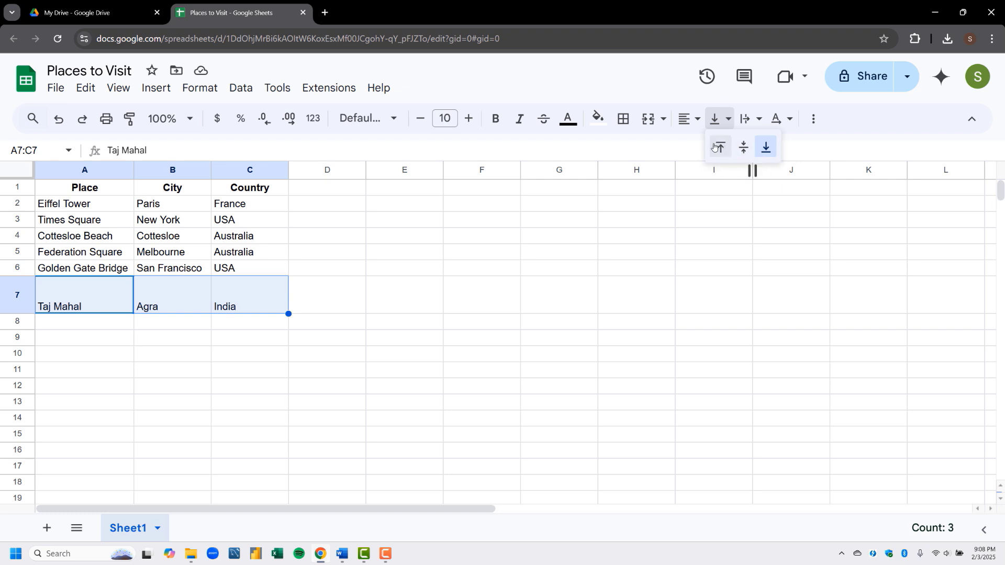
pyautogui.click(718, 147)
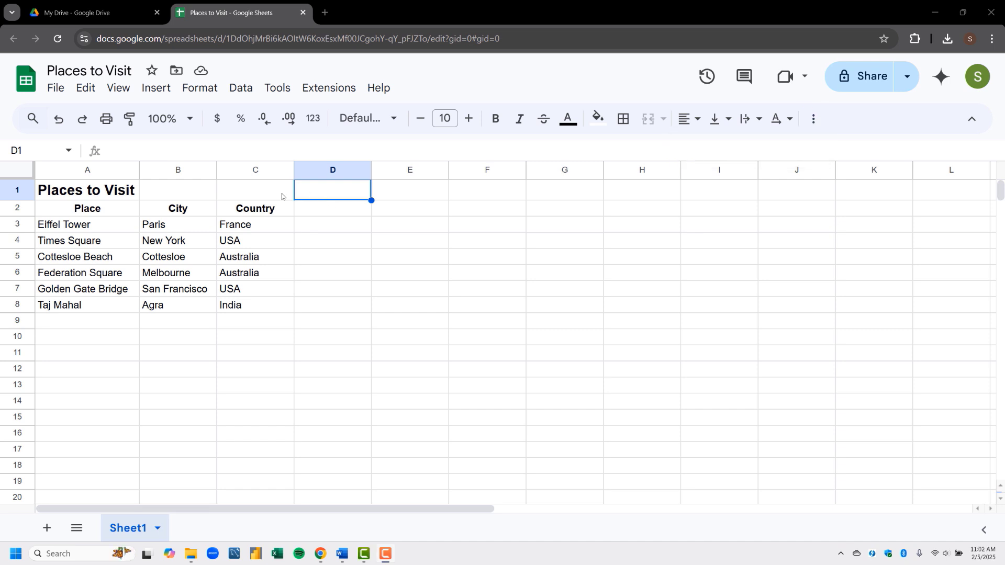
# - Merge cells A1:C1 so the "Places to Visit" title spans the three columns
pyautogui.click(119, 191)
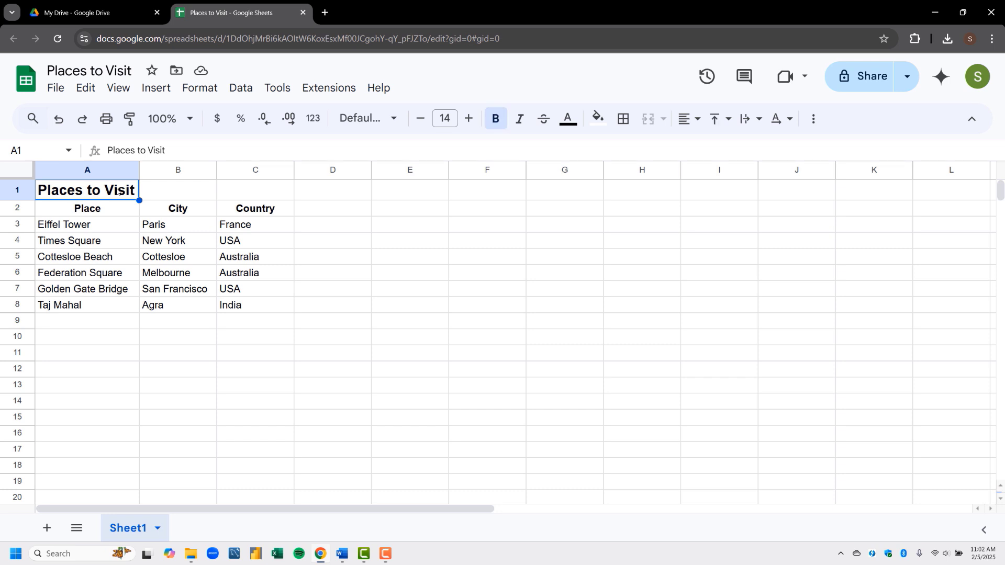
pyautogui.hotkey('shift', 'Right')
pyautogui.hotkey('shift', 'Right')
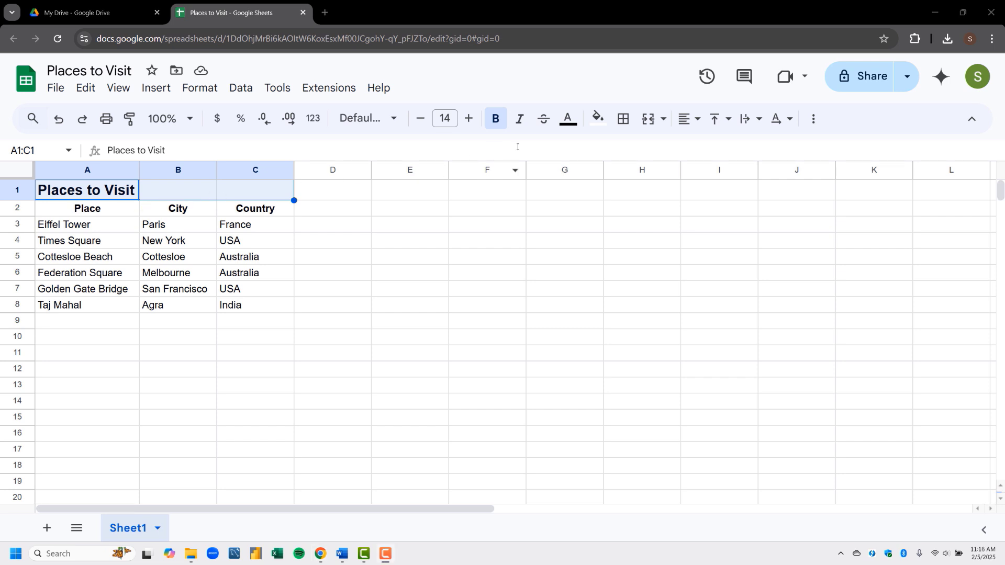
pyautogui.click(649, 120)
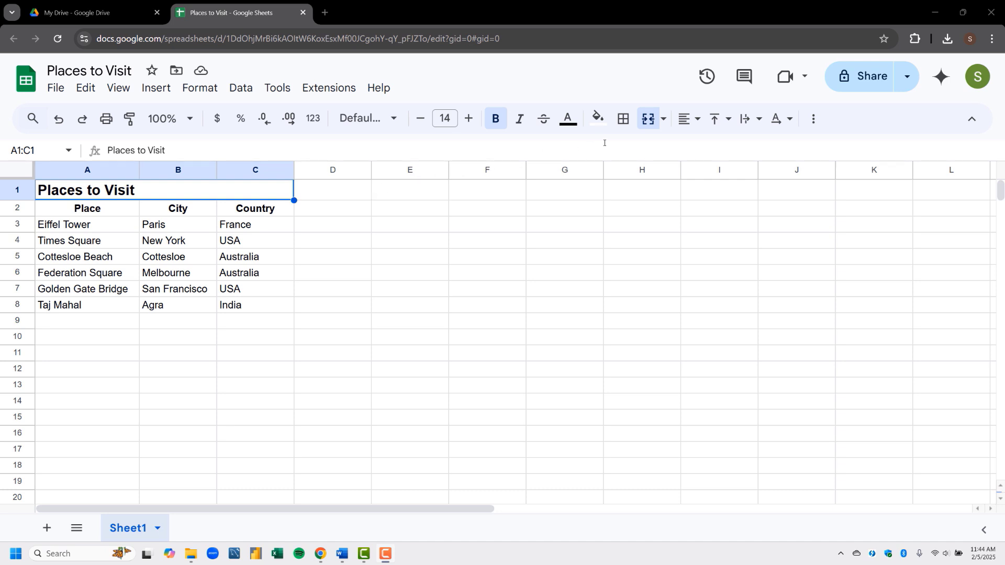
# - Unmerge the title cells A1:C1 and merge them again
pyautogui.click(663, 121)
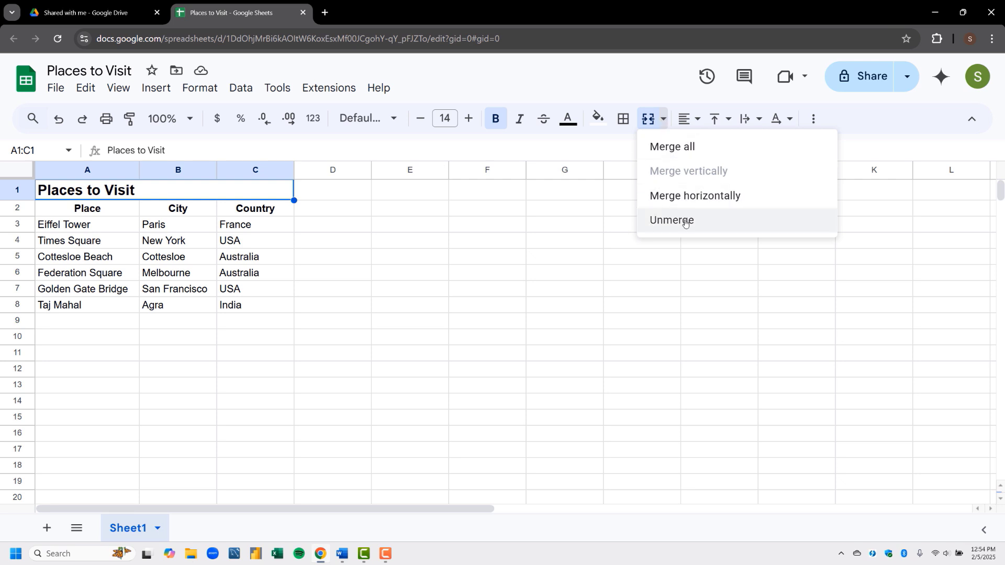
pyautogui.click(684, 224)
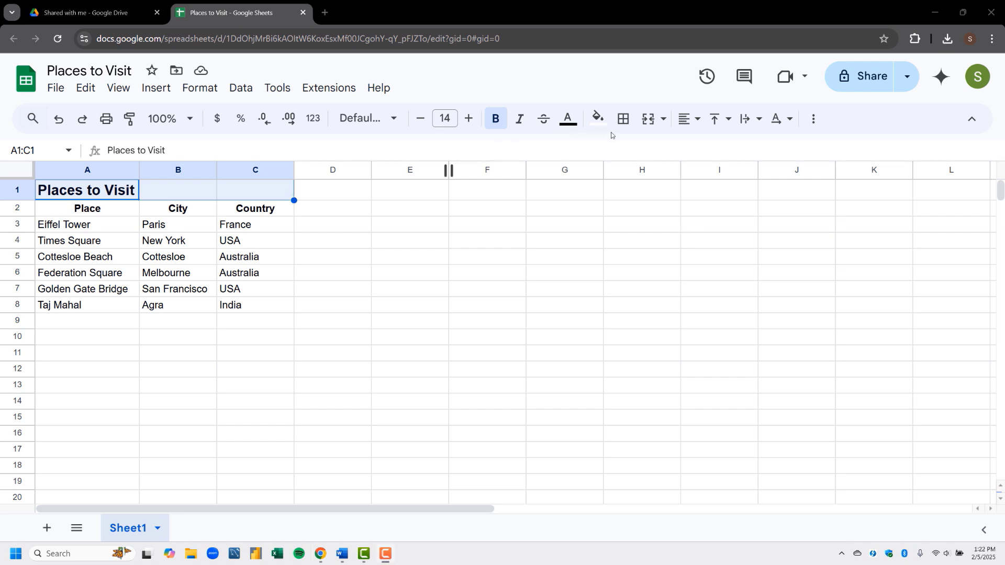
pyautogui.click(647, 120)
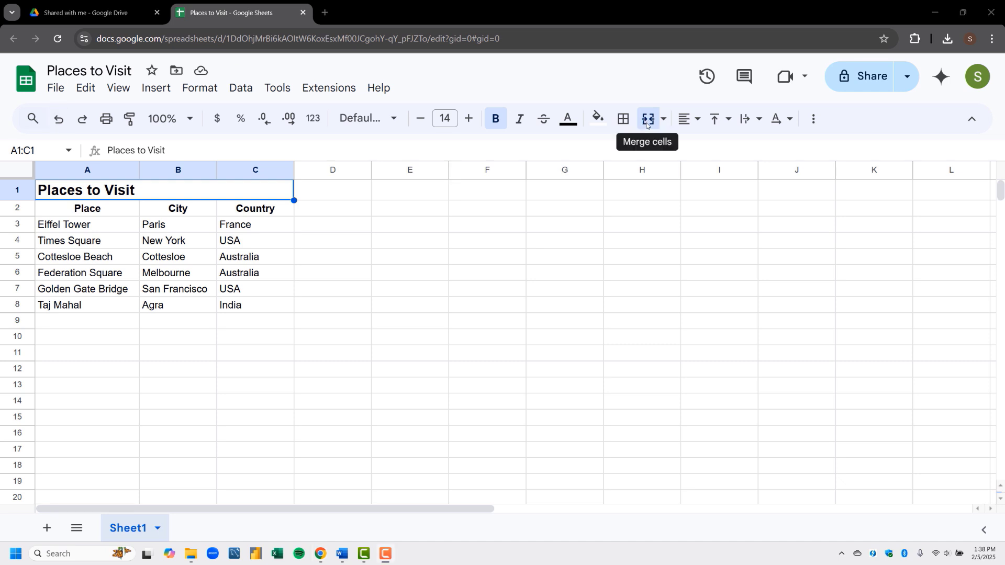
# - Center the merged "Places to Visit" title horizontally and fill its cell with light blue
pyautogui.click(697, 123)
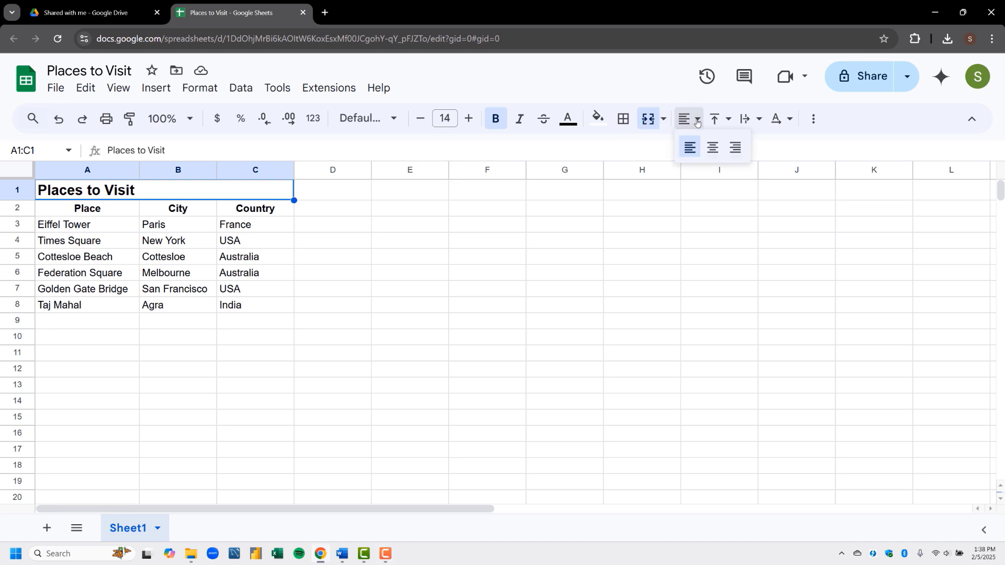
pyautogui.click(715, 147)
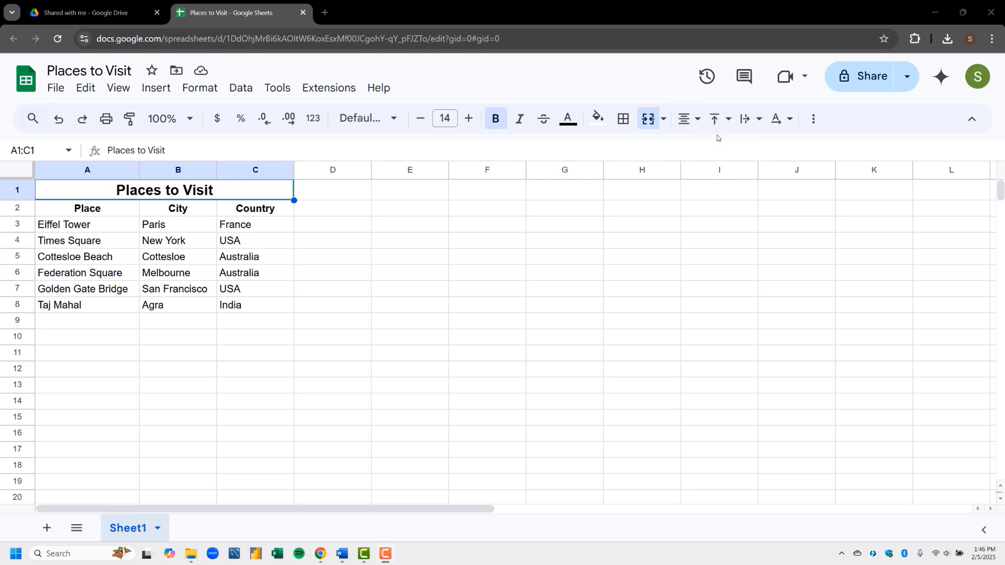
pyautogui.click(597, 119)
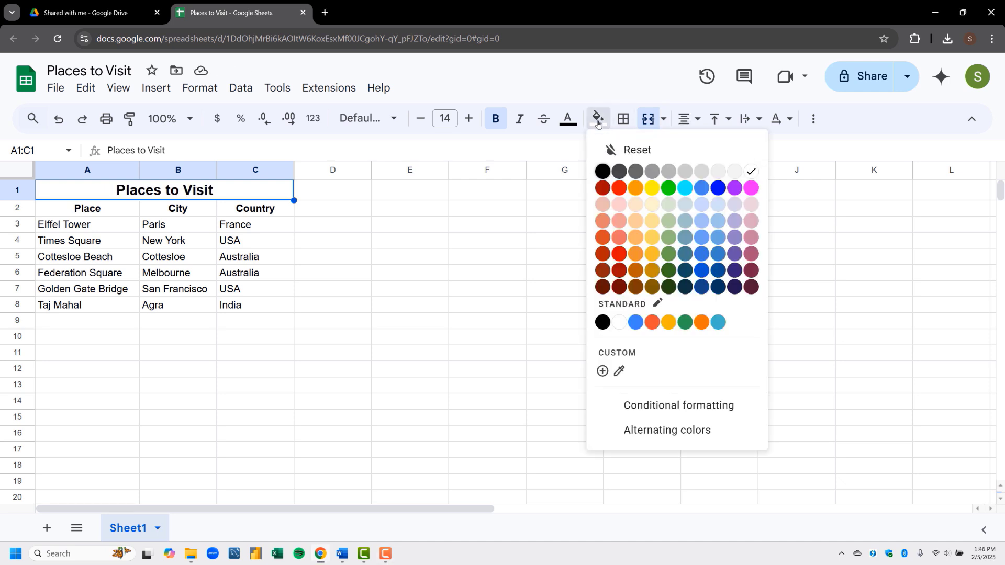
pyautogui.click(701, 205)
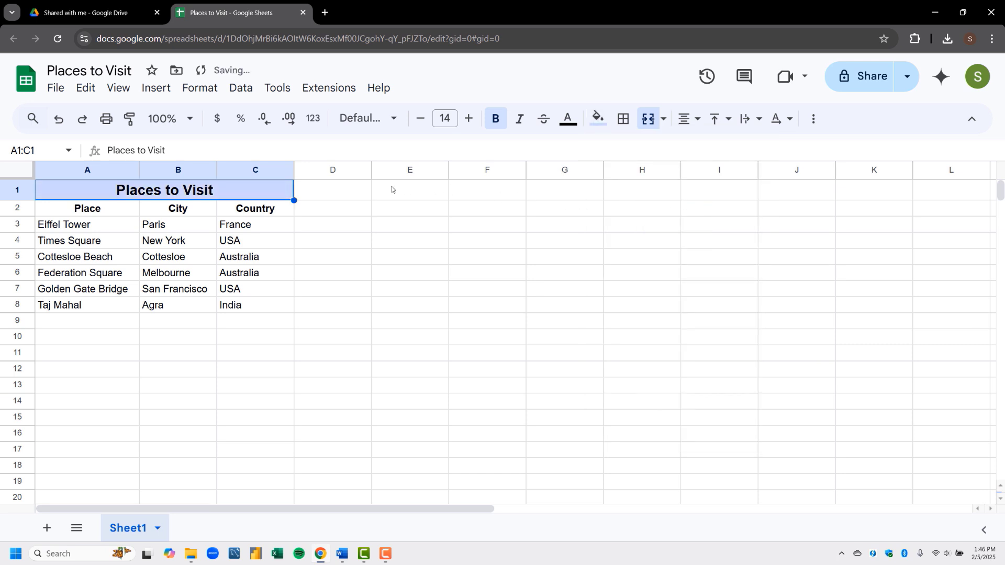
pyautogui.click(358, 197)
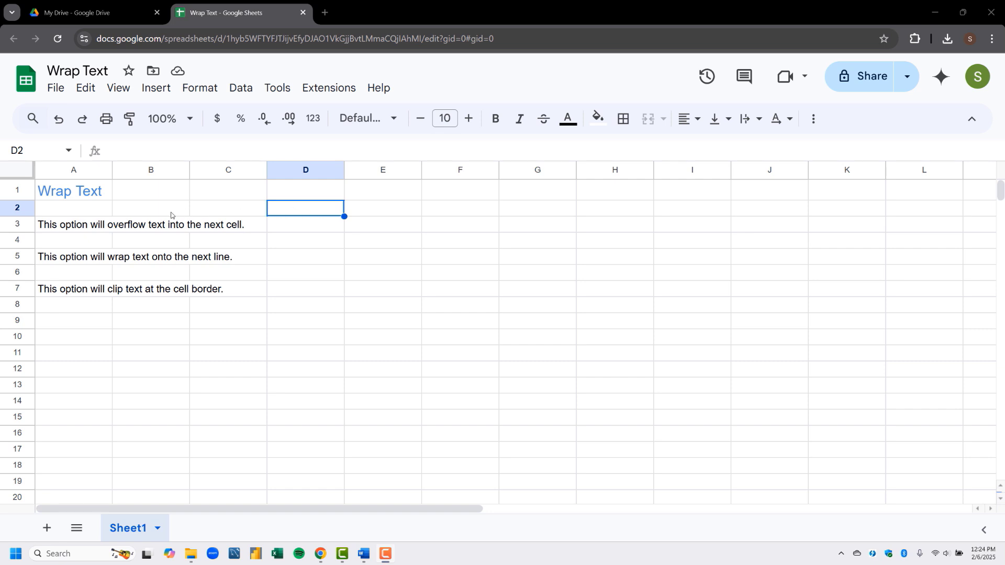
# - Set the text wrapping of cell A3 to overflow in the Wrap Text sheet
pyautogui.click(103, 222)
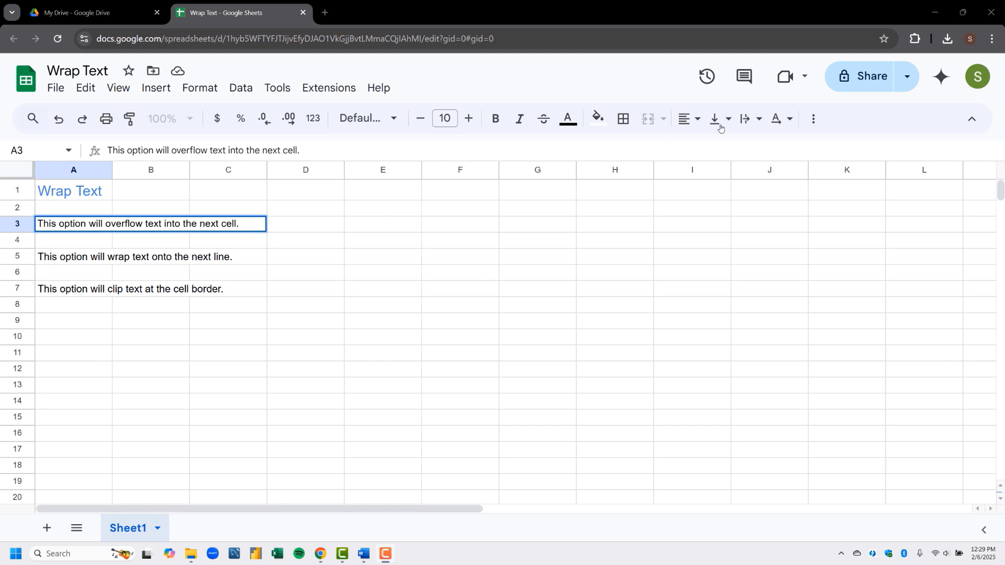
pyautogui.click(742, 121)
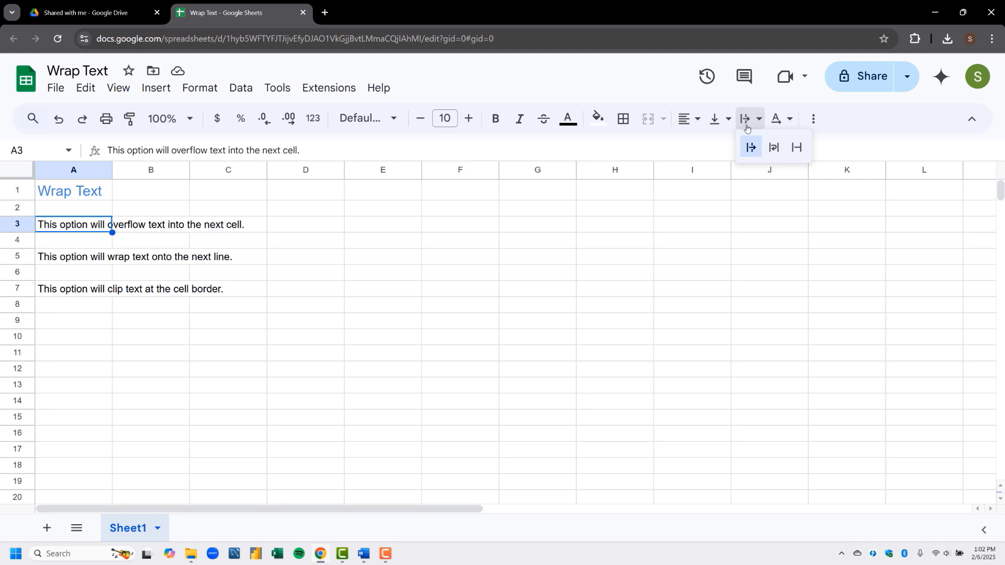
pyautogui.click(751, 145)
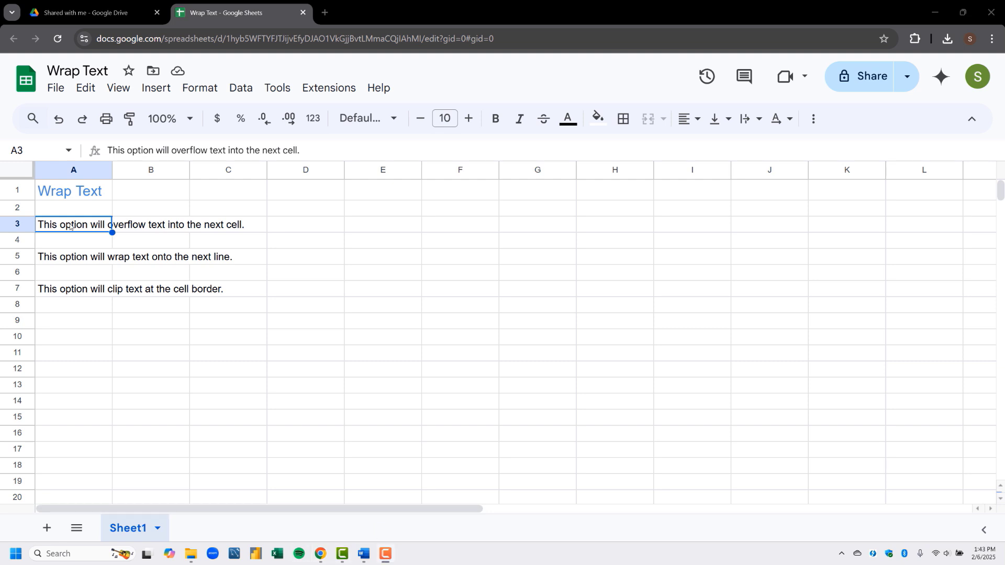
# - Set the text wrapping of cell A5 to wrap onto the next line
pyautogui.click(77, 257)
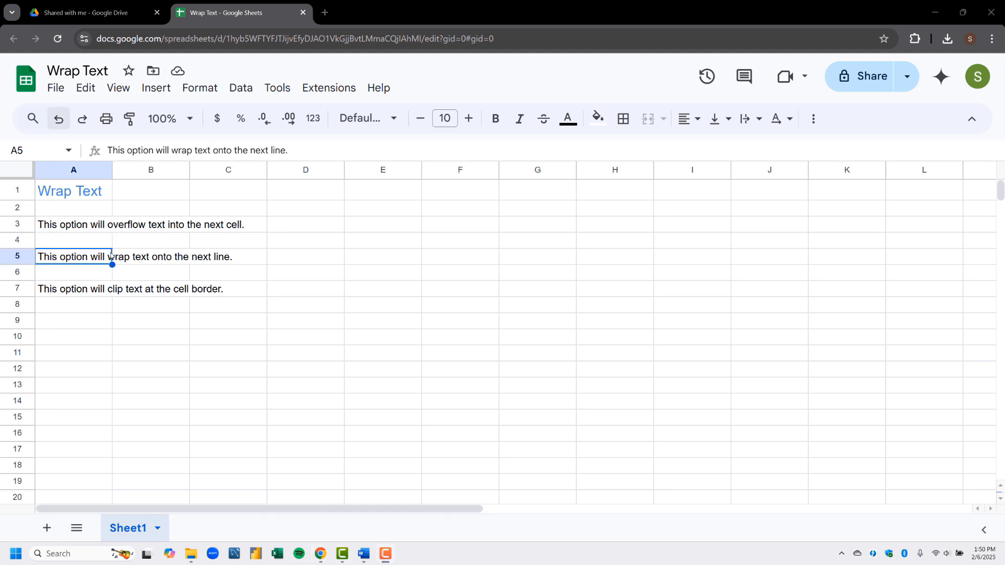
pyautogui.click(745, 118)
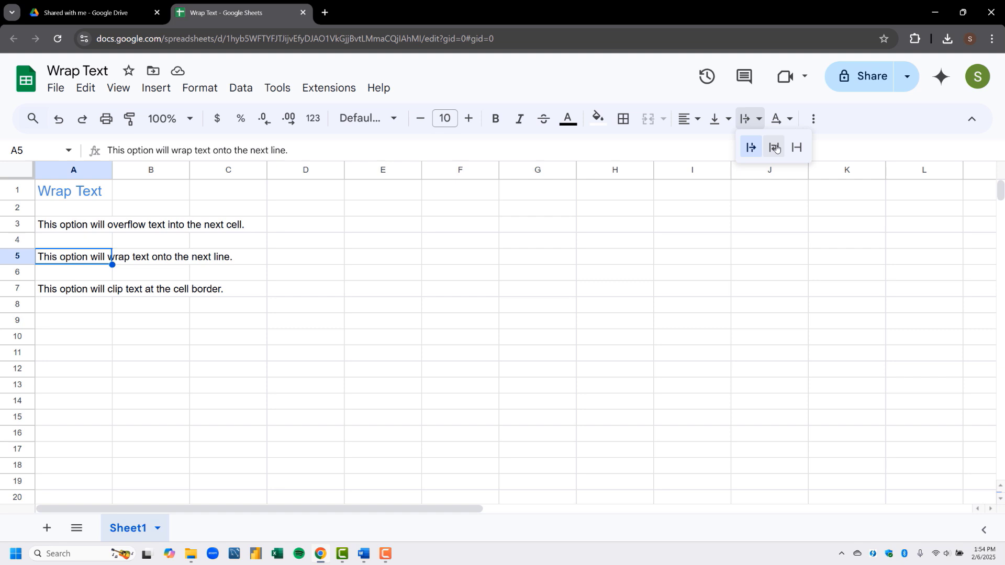
pyautogui.click(775, 148)
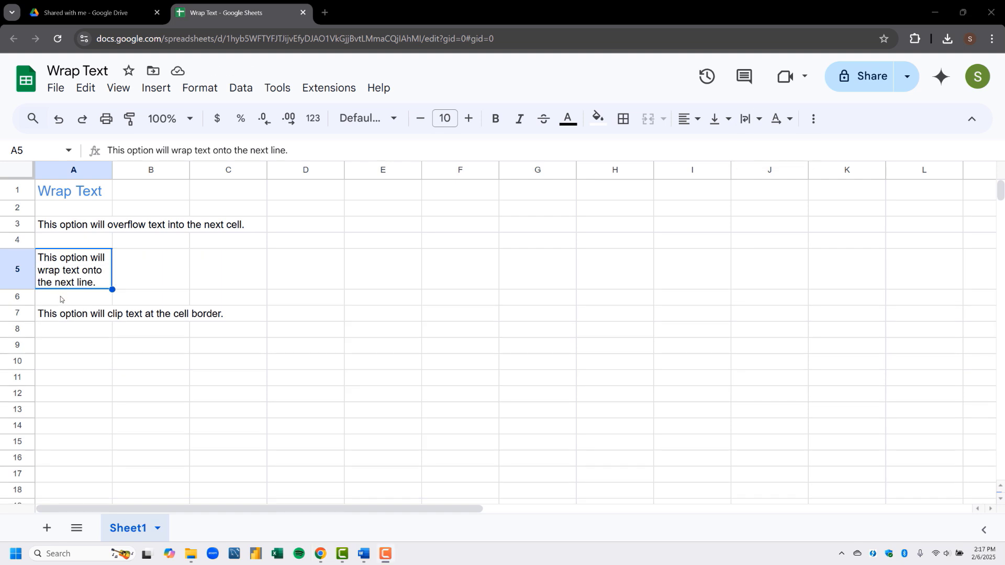
# - Set the text wrapping of cell A7 to clip at the cell border
pyautogui.click(66, 315)
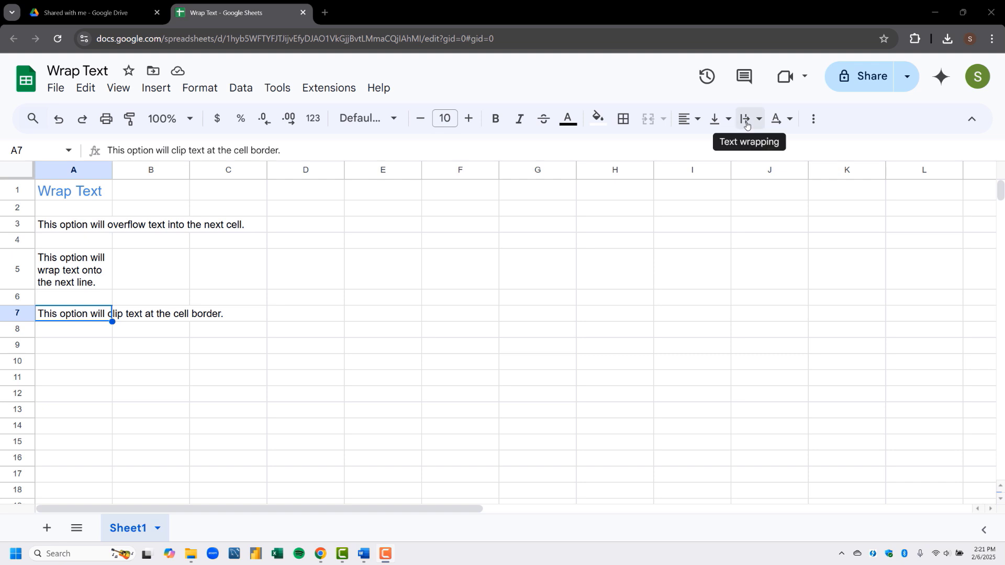
pyautogui.click(748, 118)
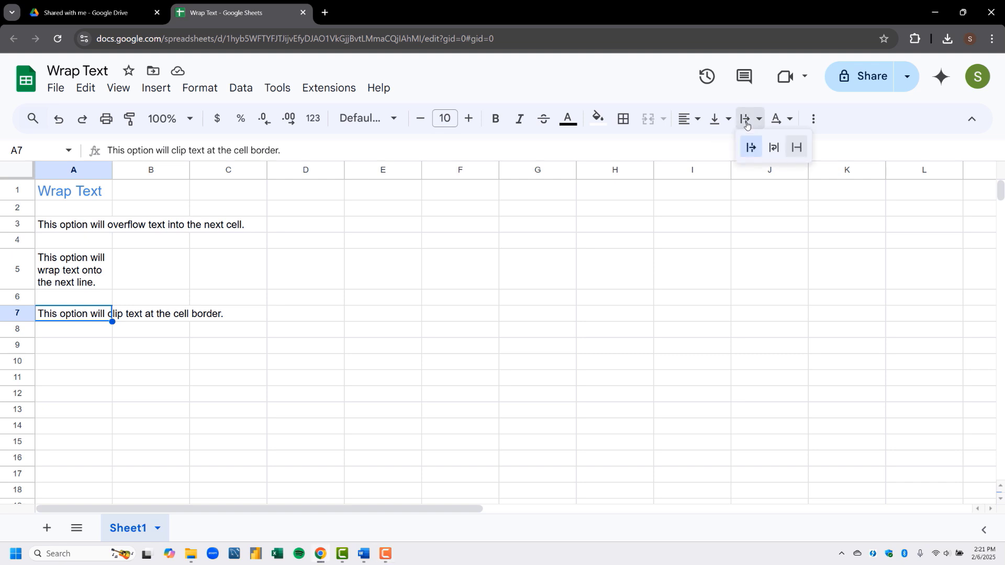
pyautogui.click(796, 147)
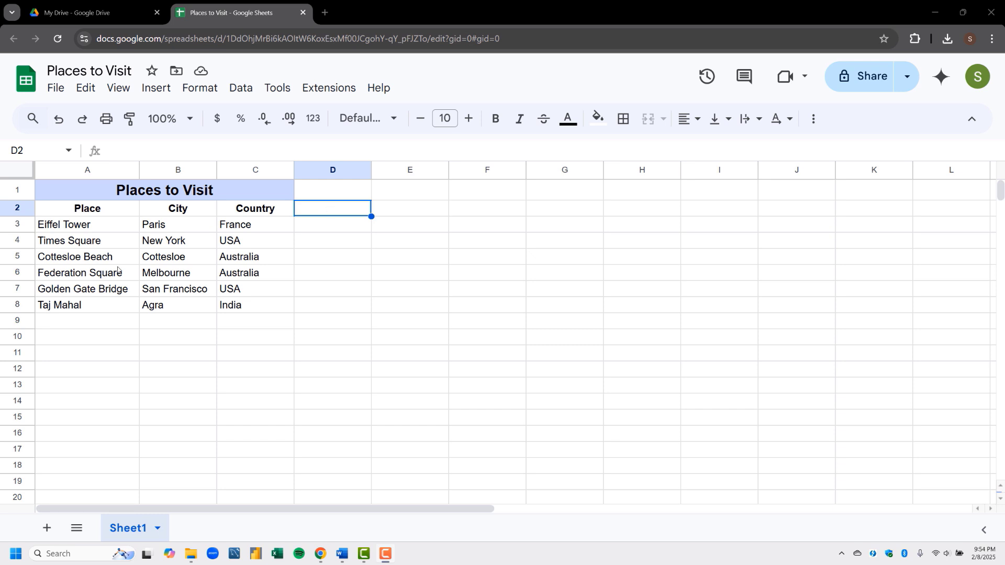
# - Insert one row above the "Places to Visit" title and one column to the left of the table
pyautogui.rightClick(96, 192)
pyautogui.click(122, 236)
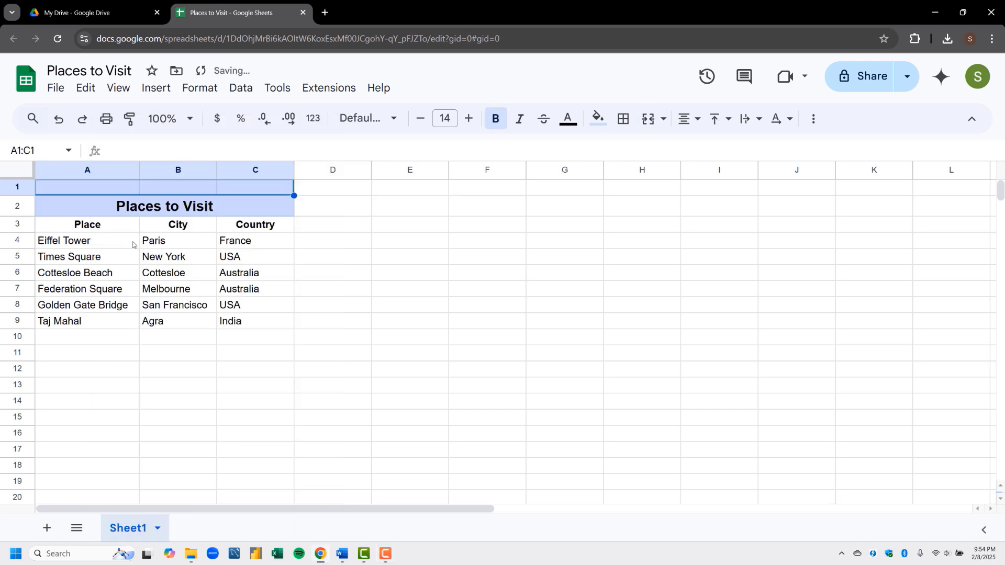
pyautogui.click(48, 225)
pyautogui.rightClick(48, 225)
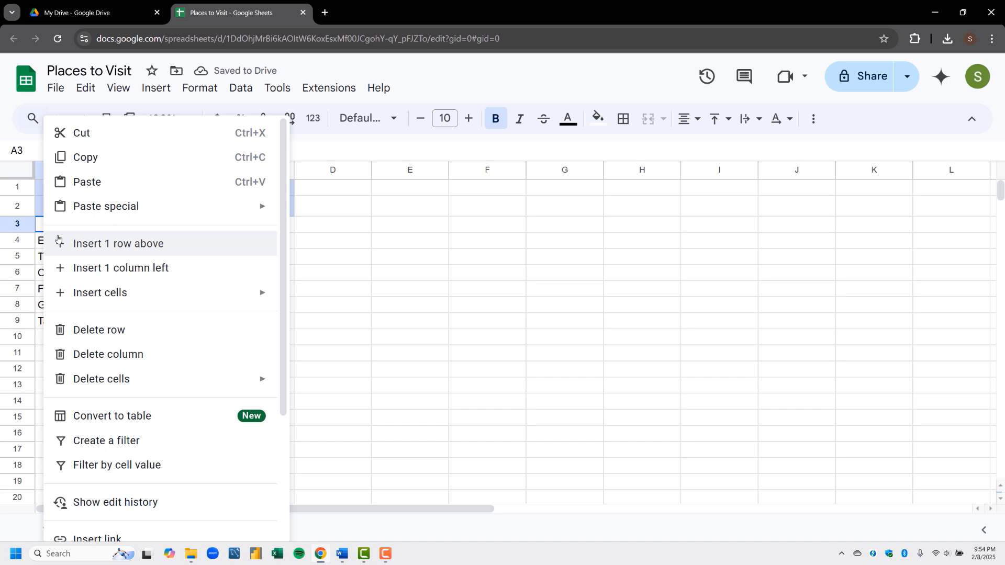
pyautogui.click(95, 268)
# - Clear the light blue fill from the inserted cells A1:D1 and A2
pyautogui.click(87, 209)
pyautogui.hotkey('shift', 'Up')
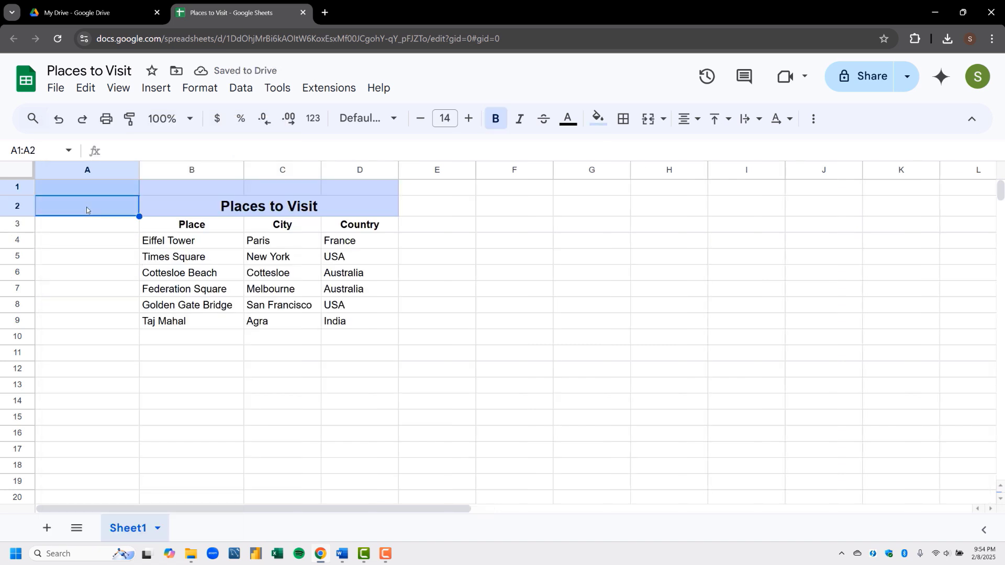
pyautogui.press('Down')
pyautogui.press('Up')
pyautogui.press('Up')
pyautogui.hotkey('shift', 'Right')
pyautogui.hotkey('shift', 'Right')
pyautogui.hotkey('shift', 'Right')
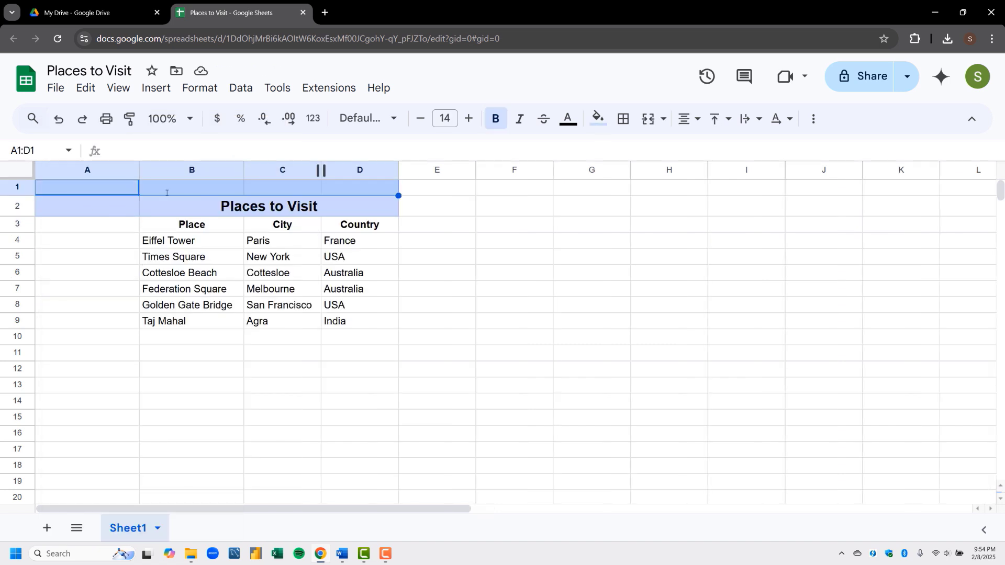
pyautogui.click(596, 119)
pyautogui.click(628, 150)
pyautogui.click(73, 212)
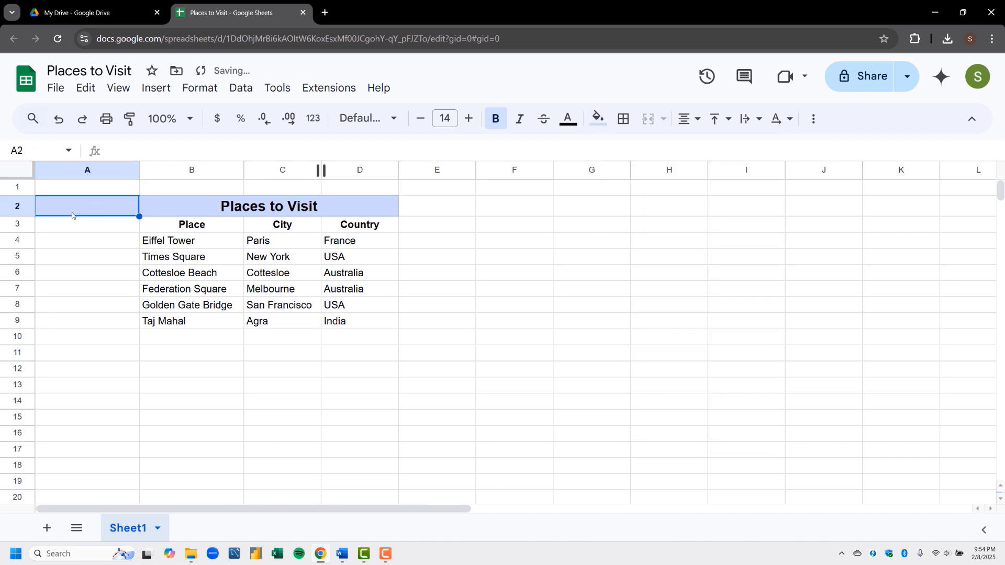
pyautogui.click(597, 118)
pyautogui.click(622, 150)
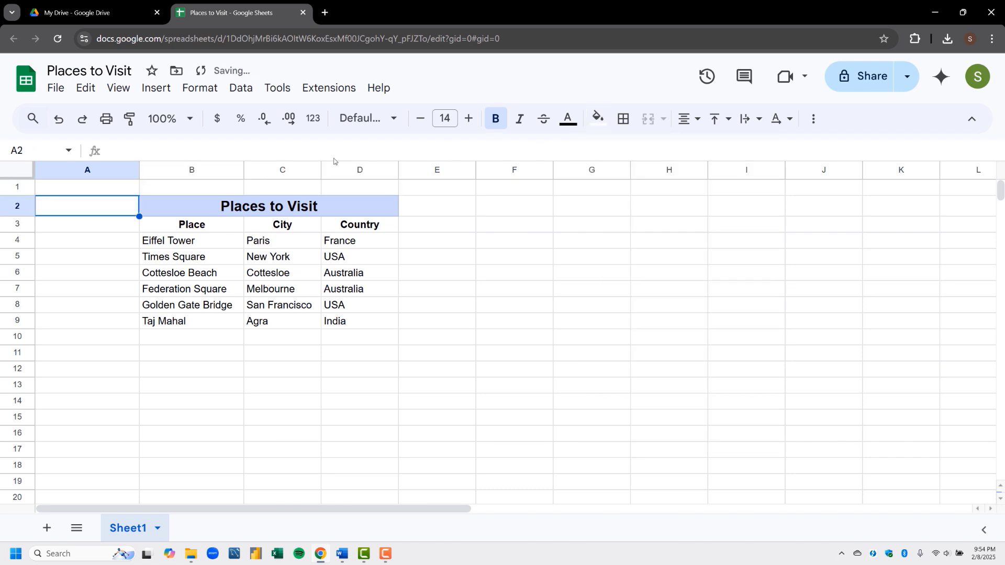
# - Narrow column A and reduce the height of row 1 to form a slim margin around the table
pyautogui.moveTo(138, 170); pyautogui.dragTo(17, 192)
pyautogui.click(321, 320)
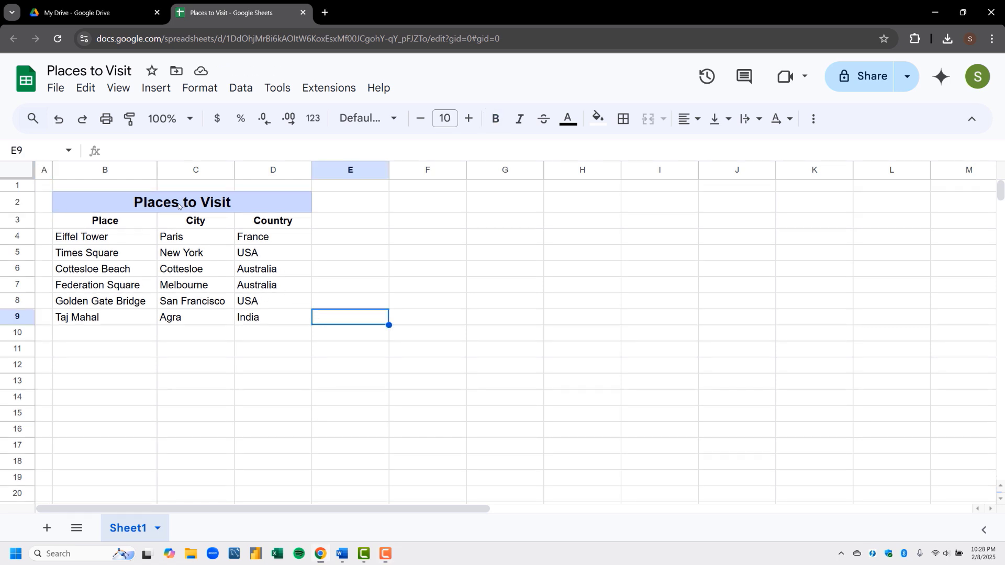
# - Apply black borders to all cells of the Places to Visit table in B2:D9
pyautogui.click(178, 206)
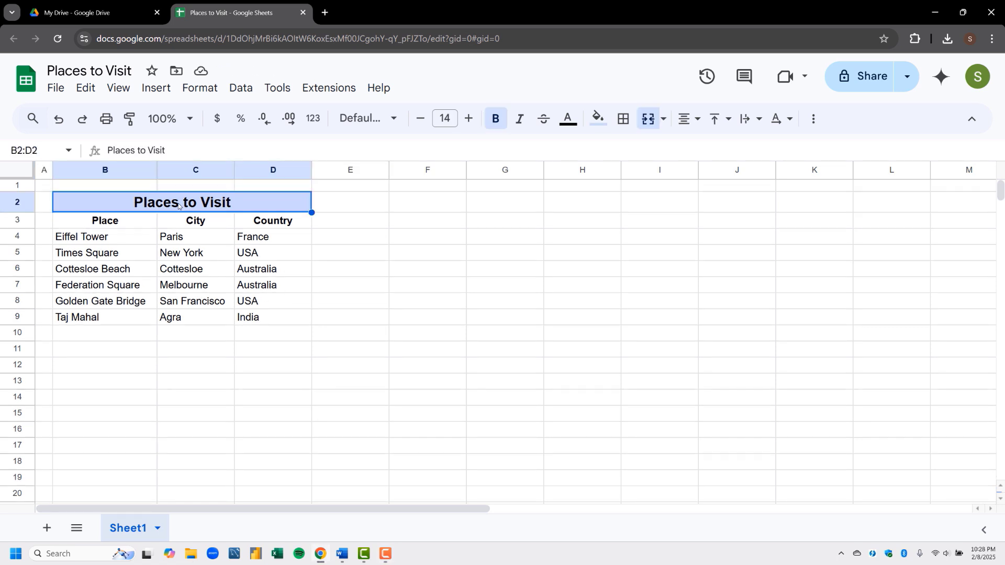
pyautogui.moveTo(178, 206); pyautogui.dragTo(265, 321)
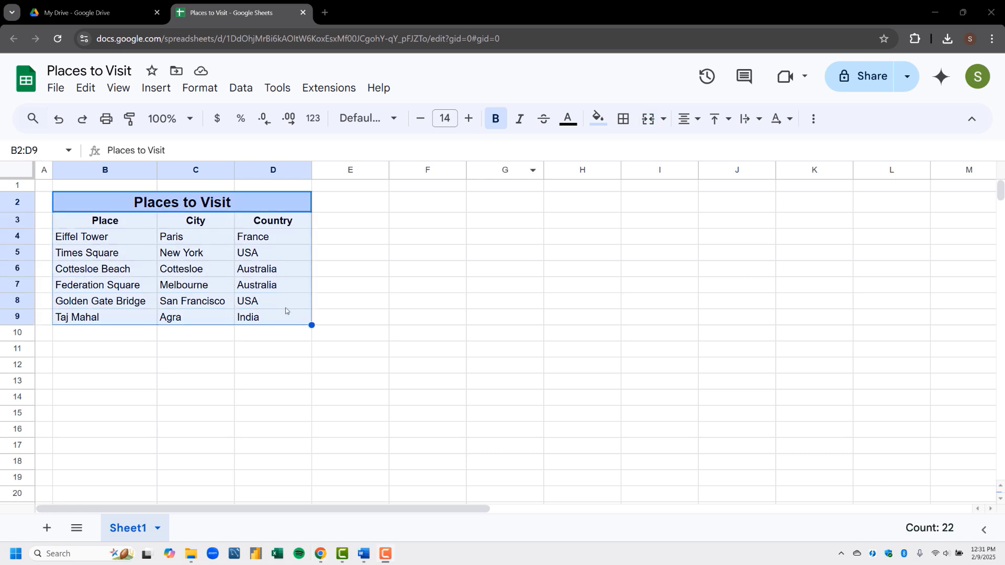
pyautogui.click(623, 119)
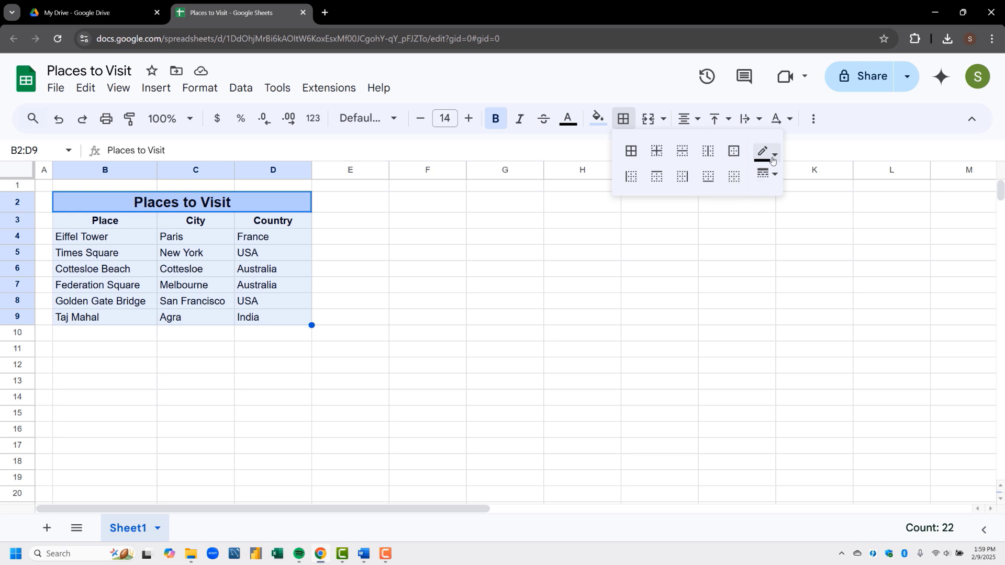
pyautogui.click(772, 156)
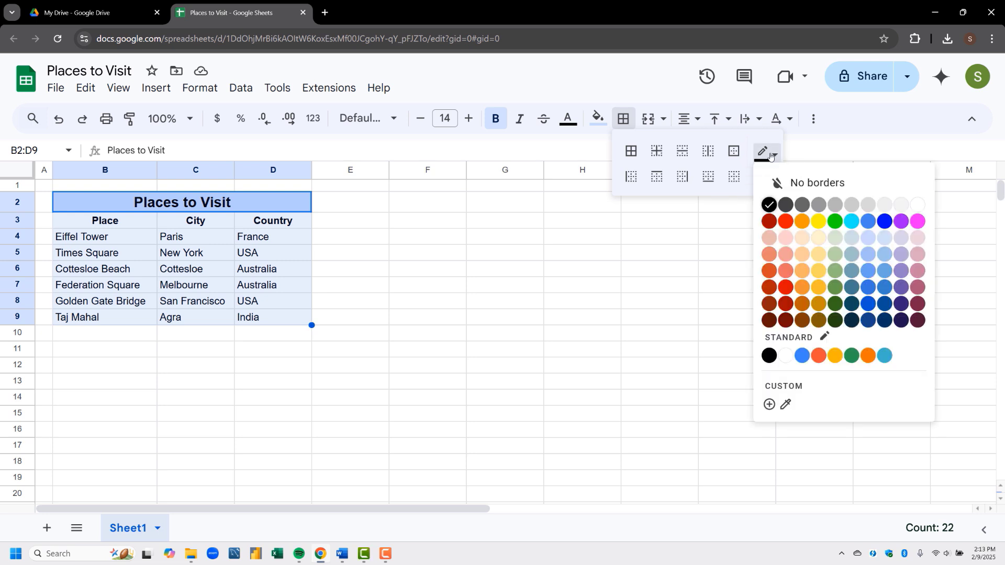
pyautogui.click(773, 156)
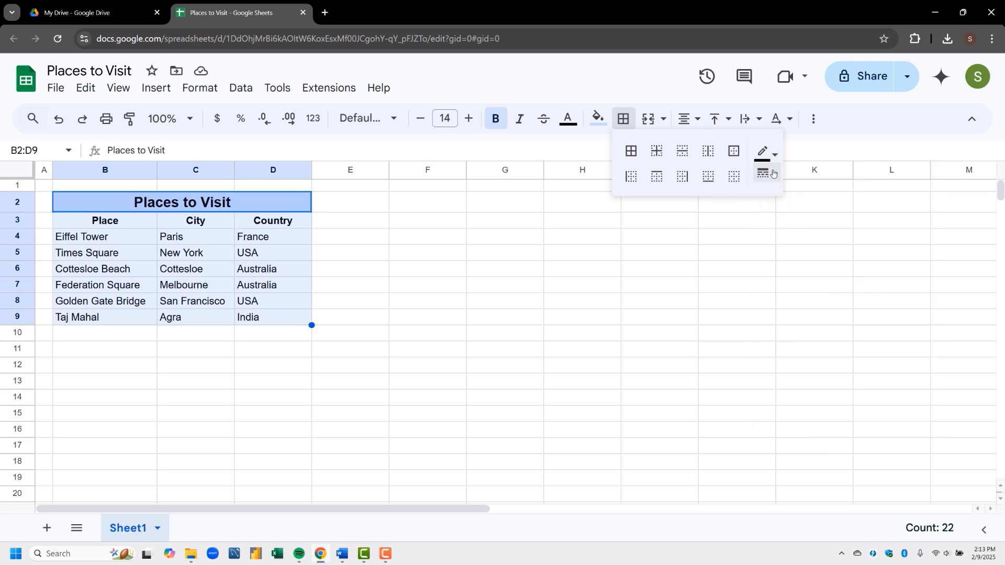
pyautogui.click(774, 175)
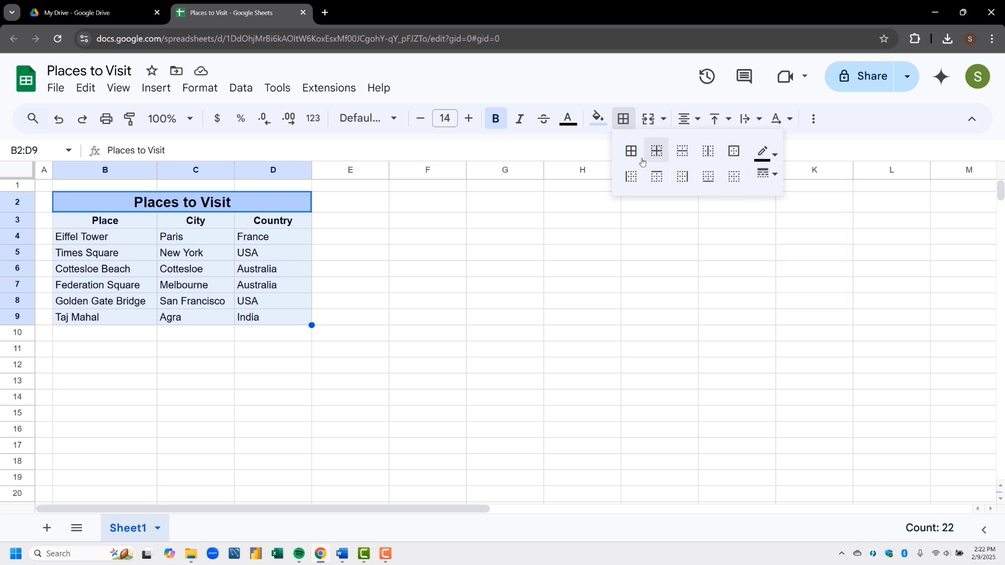
pyautogui.click(637, 159)
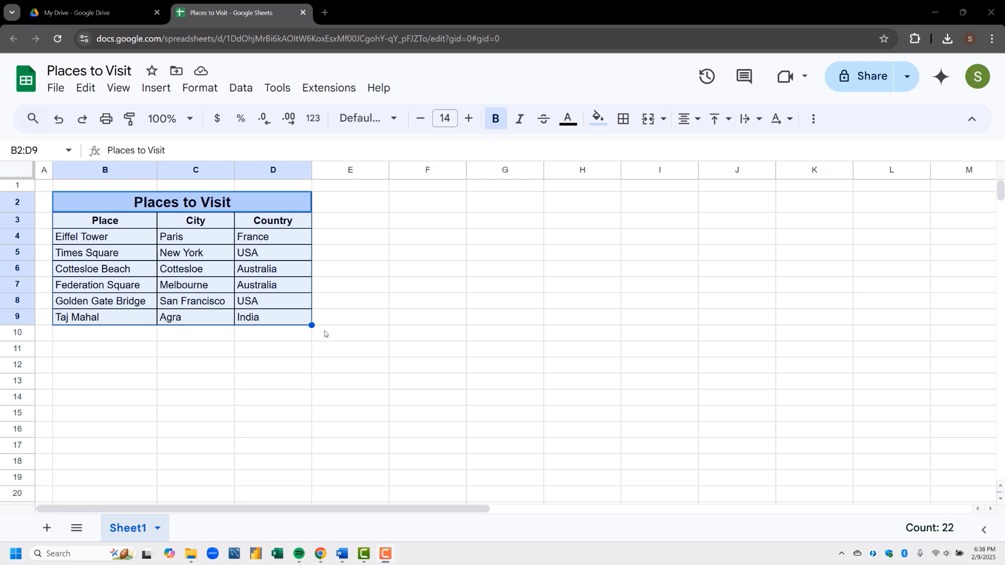
# - Set the border color to cornflower blue, reapply all borders to B2:D9, and open the border style options
pyautogui.click(624, 122)
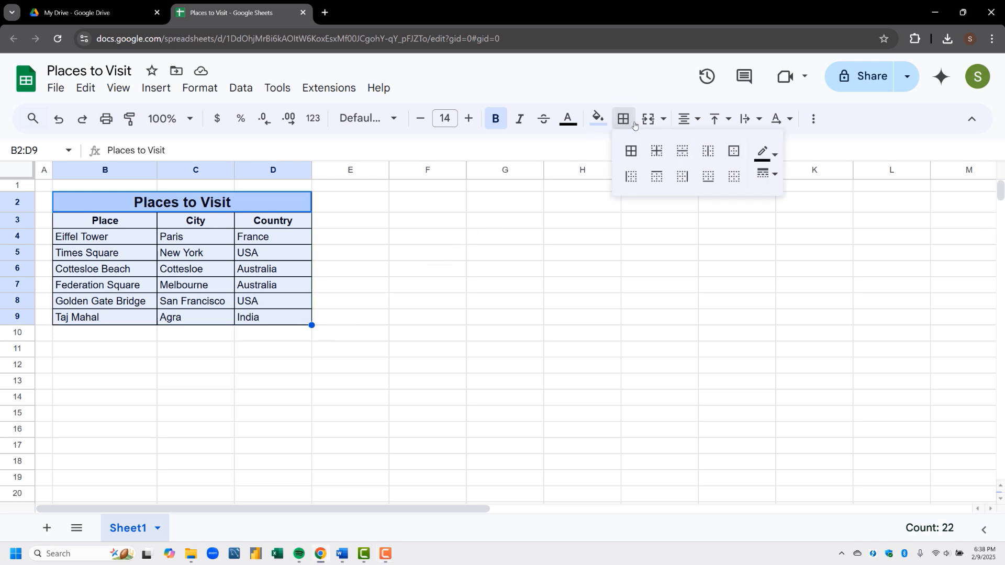
pyautogui.click(775, 156)
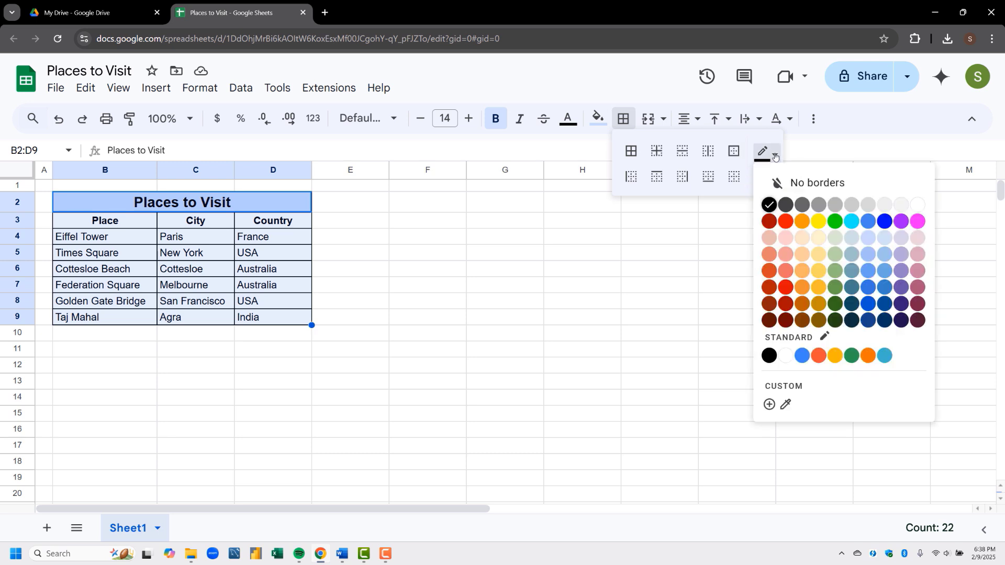
pyautogui.click(866, 221)
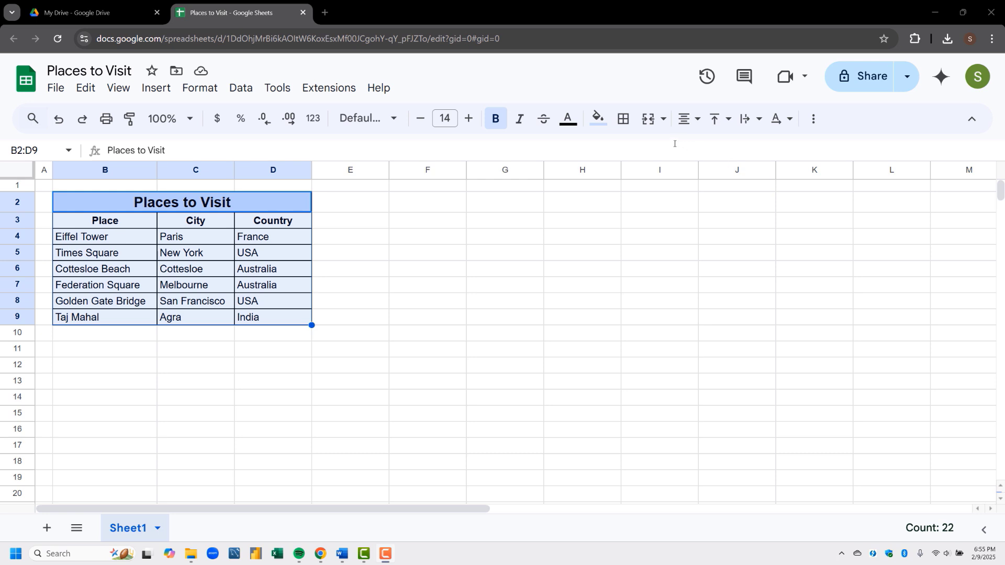
pyautogui.click(626, 124)
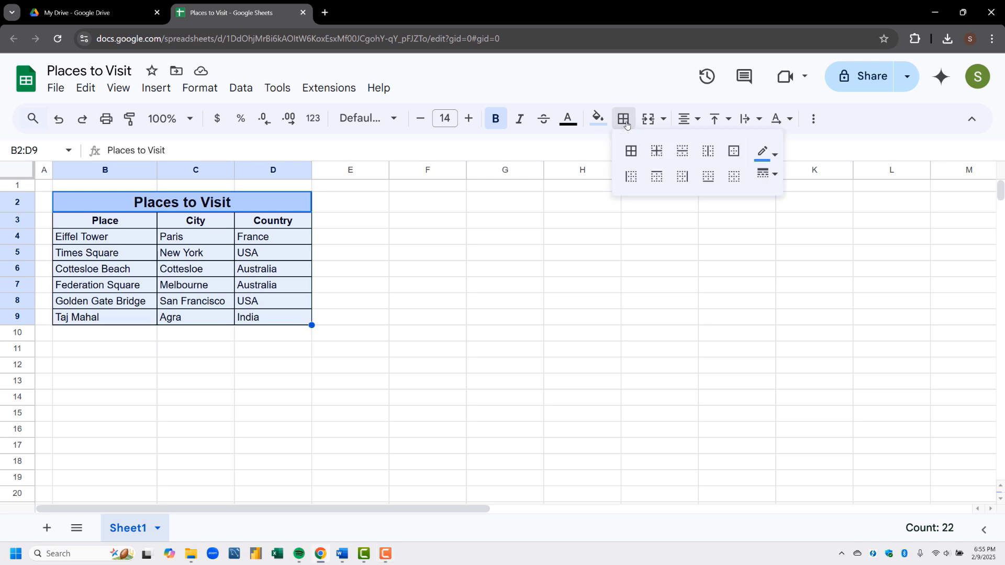
pyautogui.click(629, 151)
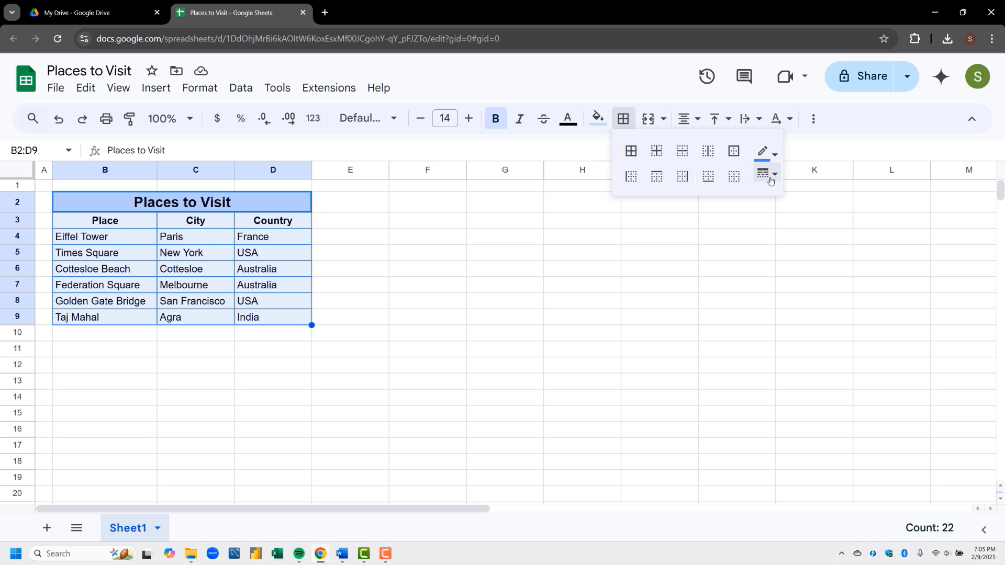
pyautogui.click(770, 178)
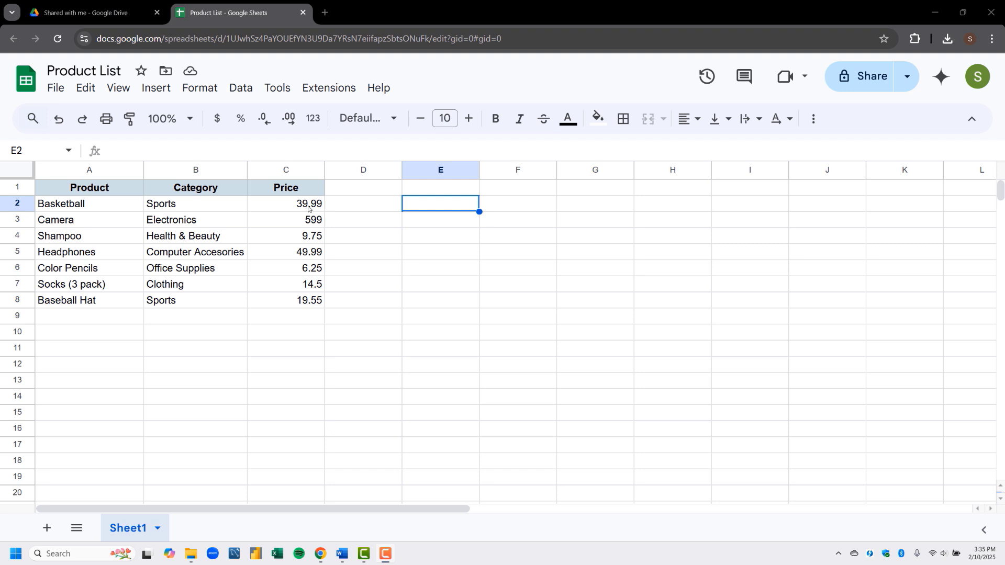
# - Format the prices in C2:C8 of the Product List sheet with the Currency number format
pyautogui.moveTo(311, 209); pyautogui.dragTo(308, 298)
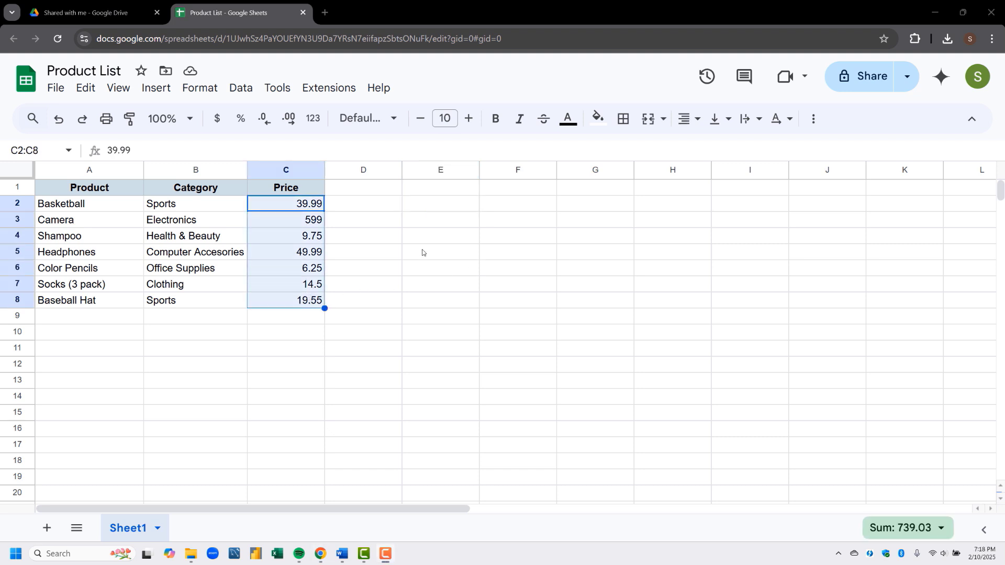
pyautogui.click(317, 122)
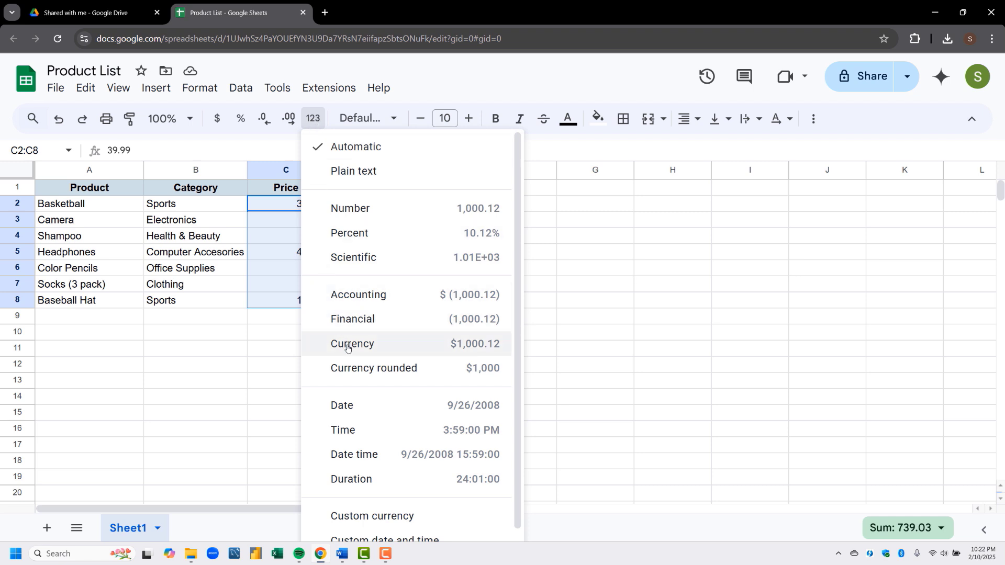
pyautogui.click(347, 344)
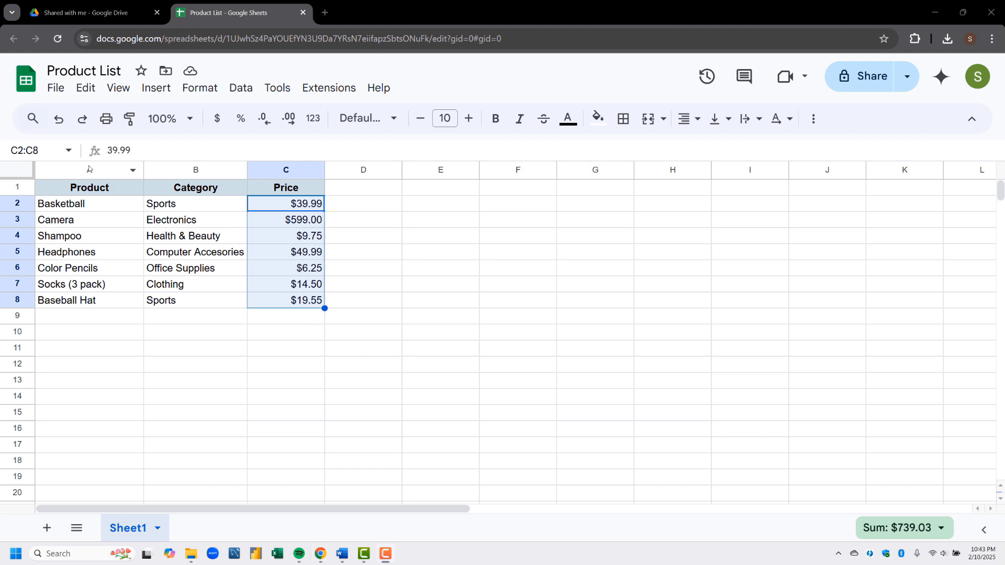
# - Undo the Currency number format on C2:C8 and format the prices as currency again
pyautogui.click(59, 120)
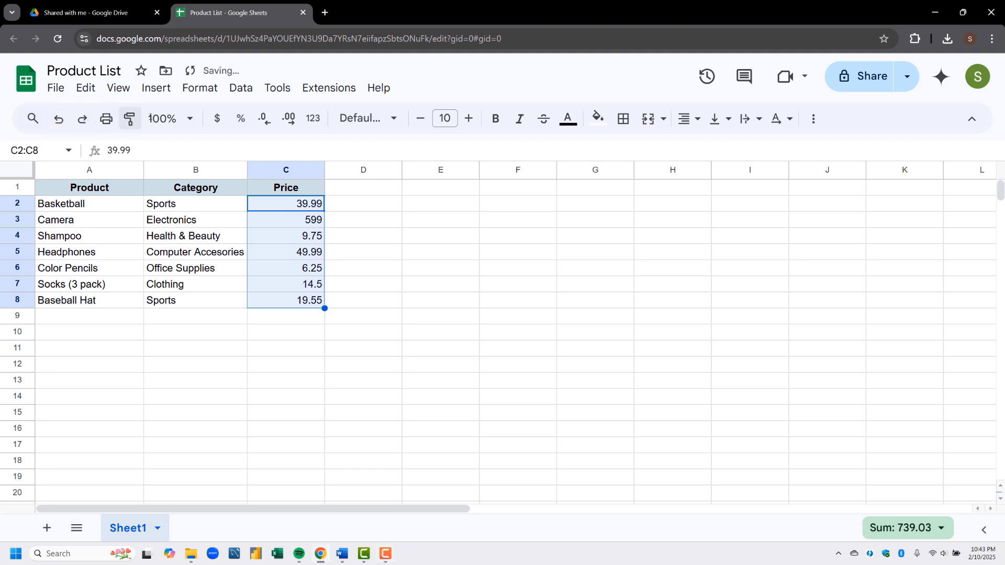
pyautogui.click(215, 120)
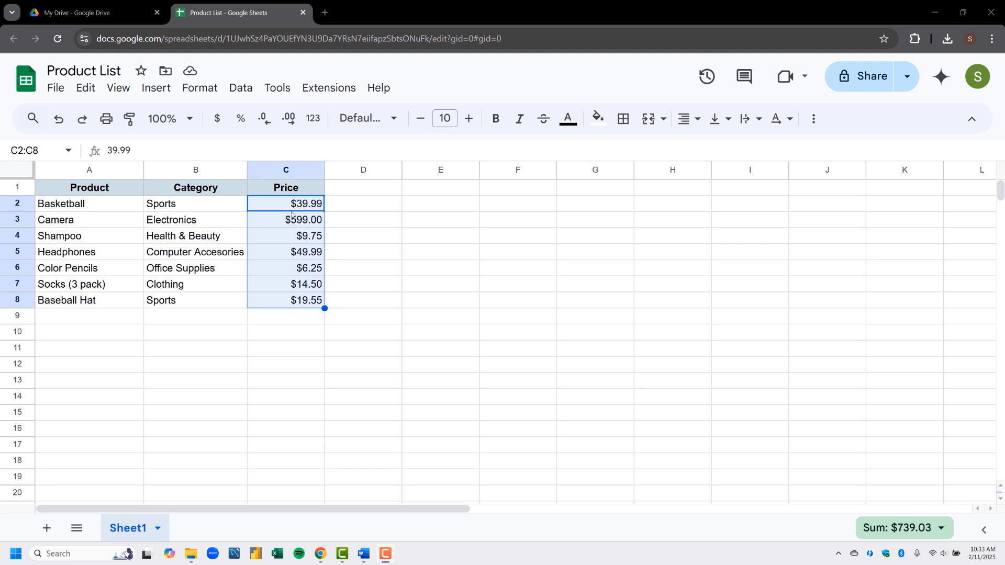
# - Increase the prices in C2:C8 to three decimal places, and reduce them to one decimal place
pyautogui.click(289, 119)
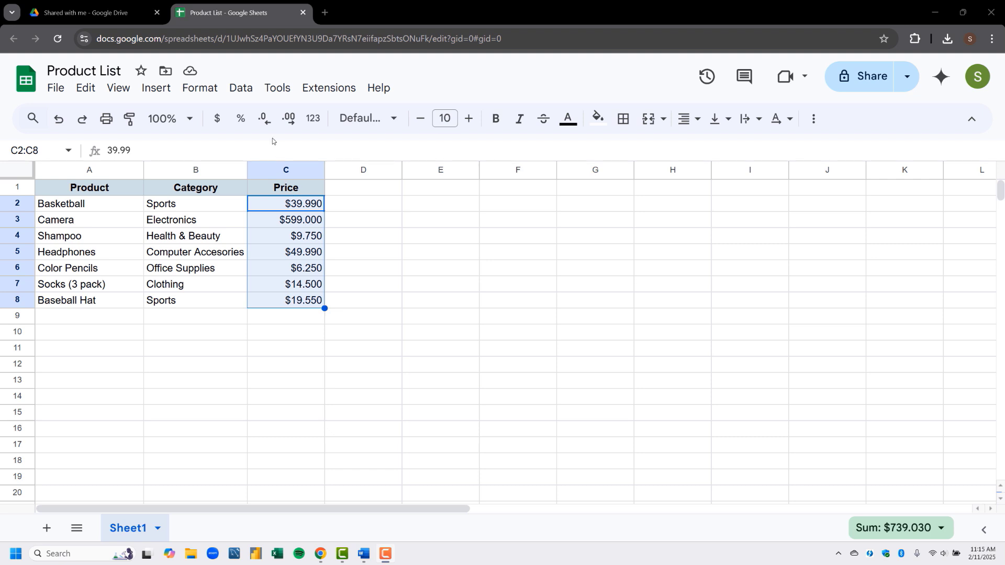
pyautogui.click(265, 119)
pyautogui.click(265, 120)
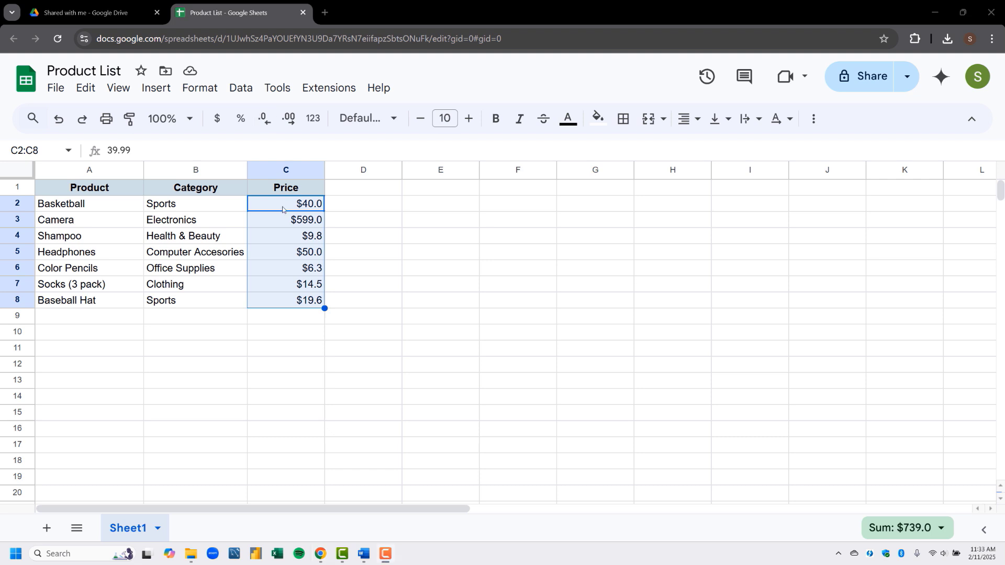
# - Check the unrounded value stored in C4 and add one decimal place back to the prices in C2:C8
pyautogui.click(302, 237)
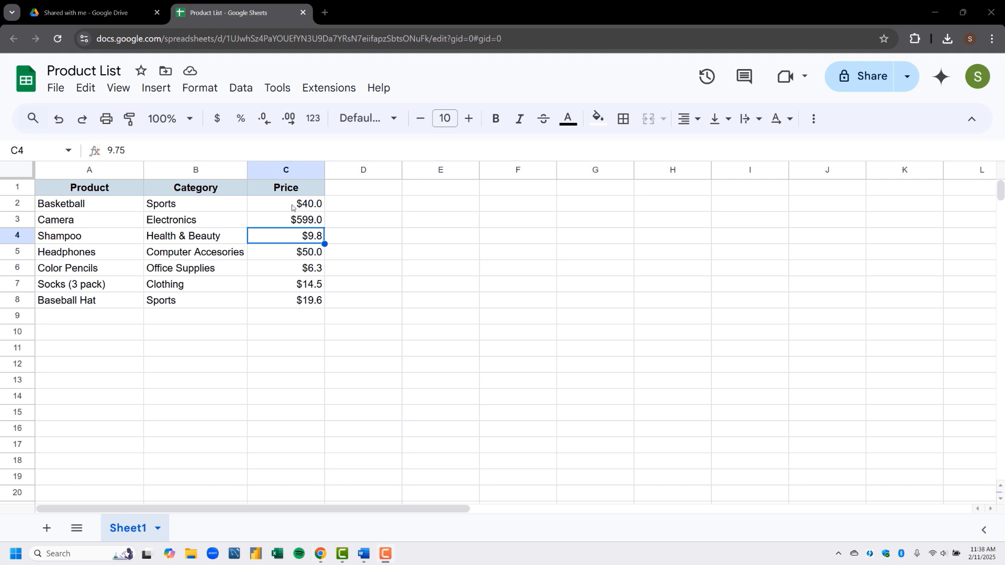
pyautogui.click(292, 205)
pyautogui.moveTo(292, 204); pyautogui.dragTo(302, 301)
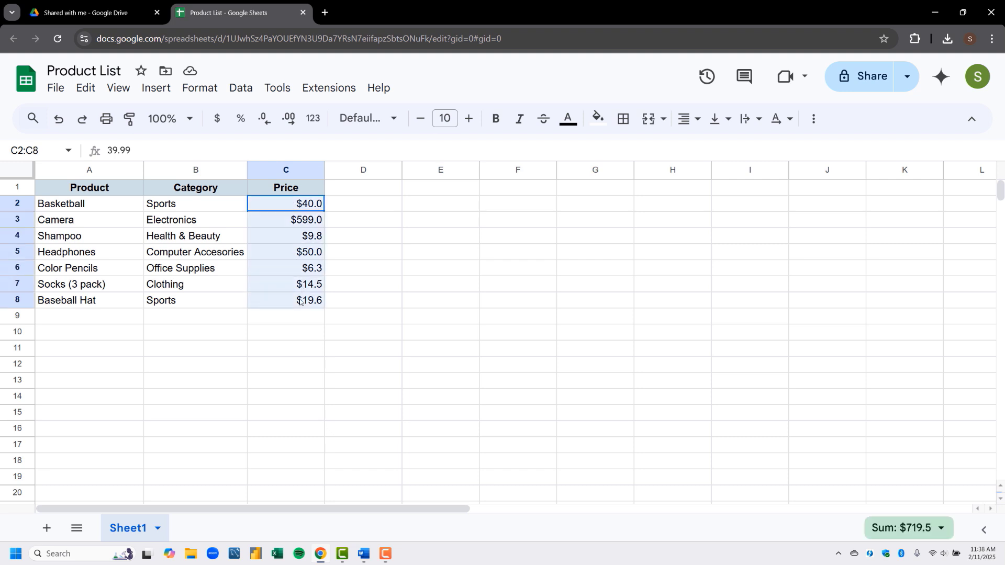
pyautogui.click(288, 119)
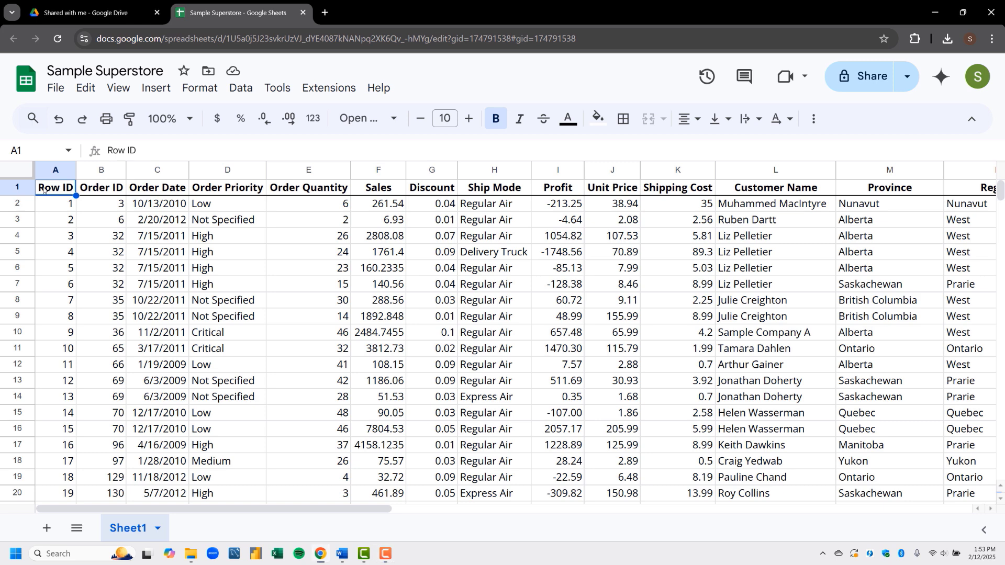
# - Jump from A1 to the last data row of the Sample Superstore sheet and back to the header row
pyautogui.hotkey('ctrl', 'Down')
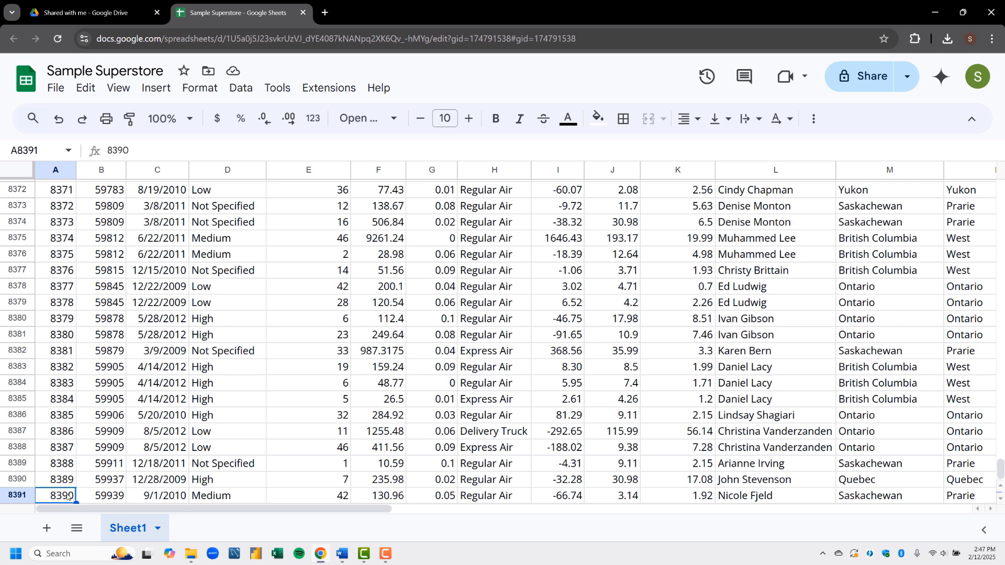
pyautogui.hotkey('ctrl', 'Up')
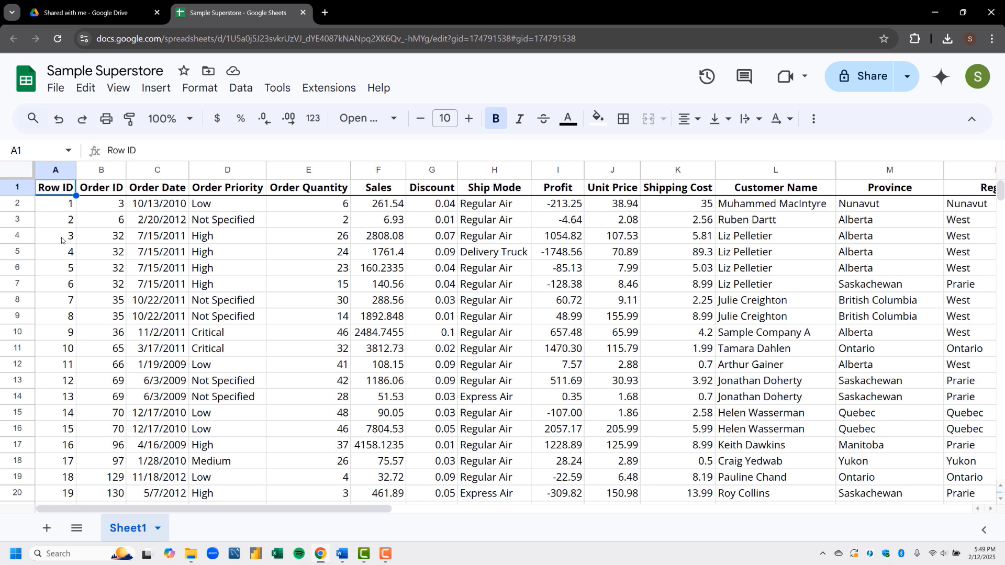
# - Move cell by cell along the header row from A1 to Ship Date in U1, and return to cell A1
pyautogui.press('Right')
pyautogui.press('Right')
pyautogui.press('Right')
pyautogui.press('Right')
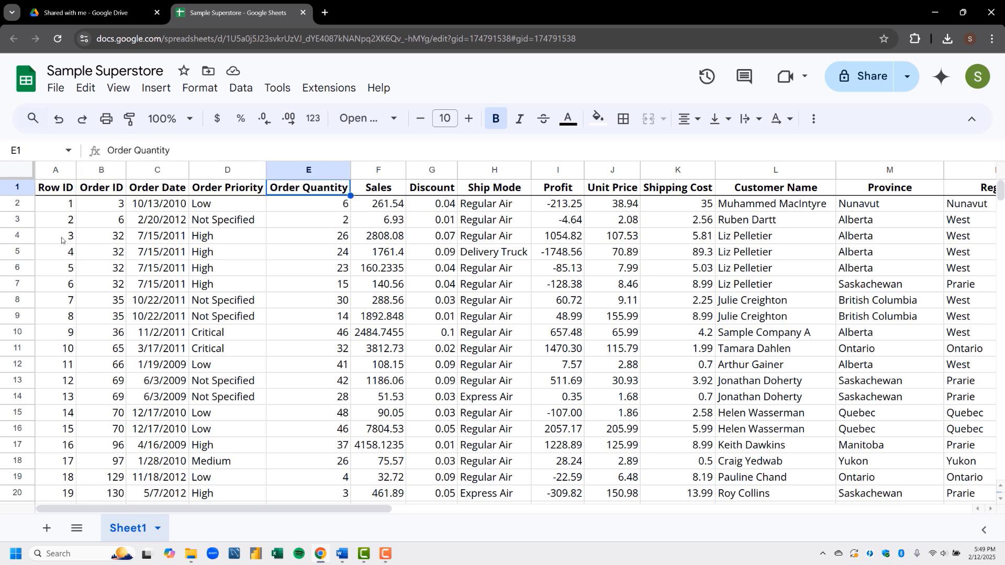
pyautogui.press('Right')
pyautogui.press('Right')
pyautogui.press('Right')
pyautogui.press('Right')
pyautogui.press('Right')
pyautogui.press('Right')
pyautogui.press('Right')
pyautogui.press('Right')
pyautogui.press('Right')
pyautogui.press('Right')
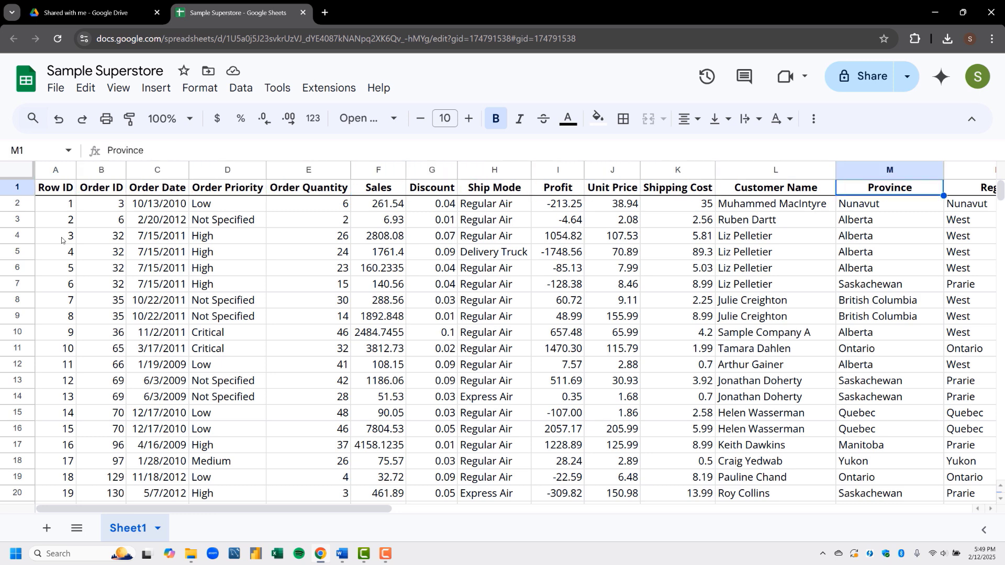
pyautogui.press('Right')
pyautogui.press('Right')
pyautogui.press('Right')
pyautogui.press('Right')
pyautogui.press('Right')
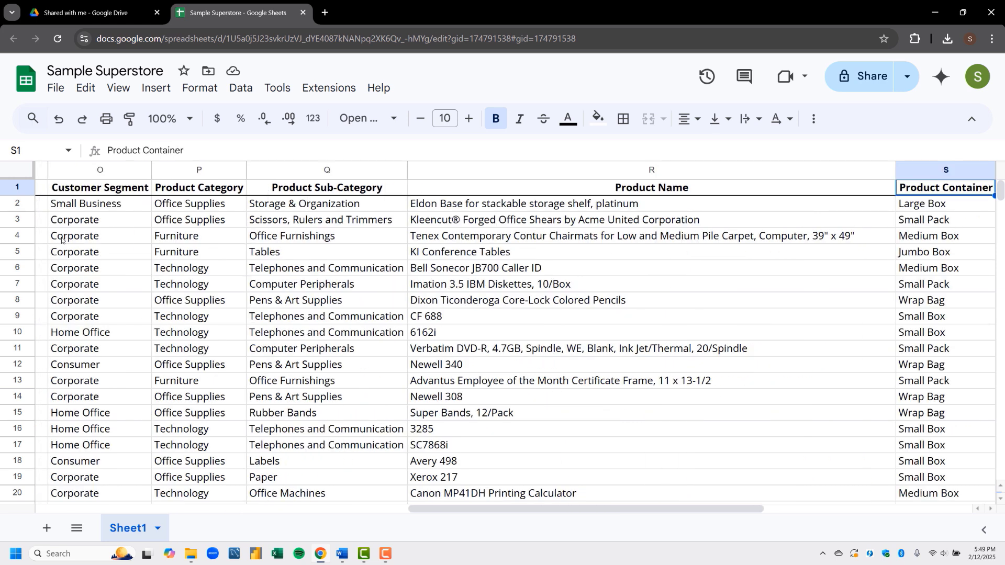
pyautogui.press('Right')
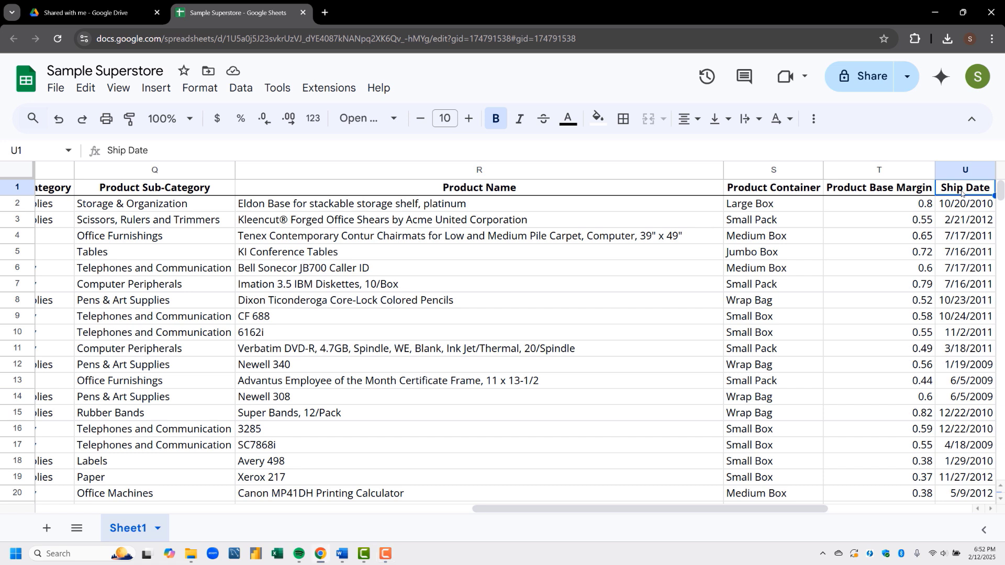
pyautogui.hotkey('ctrl', 'Home')
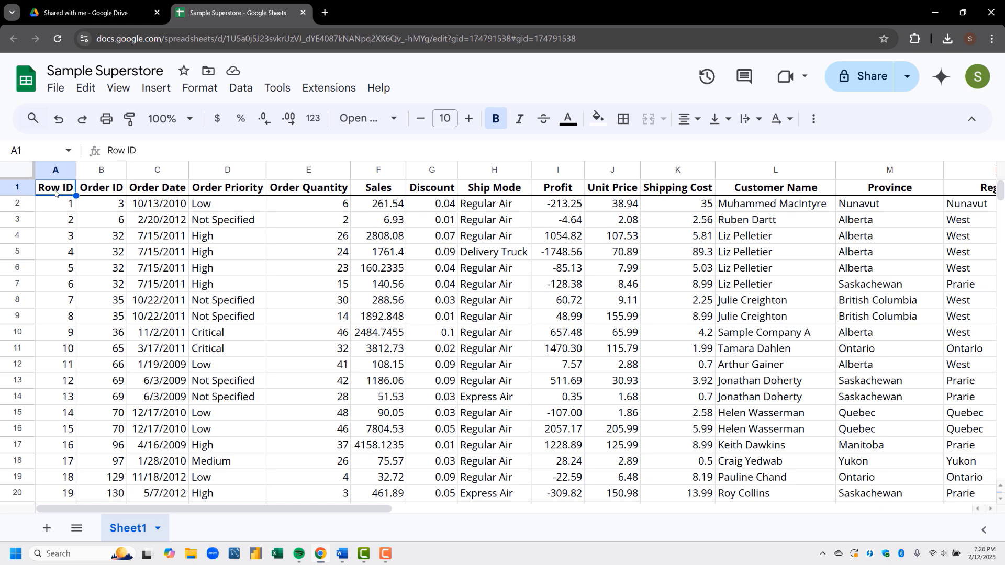
# - Freeze the first row of the Sample Superstore sheet to keep the column headers in view
pyautogui.scroll(-6, 55, 192)
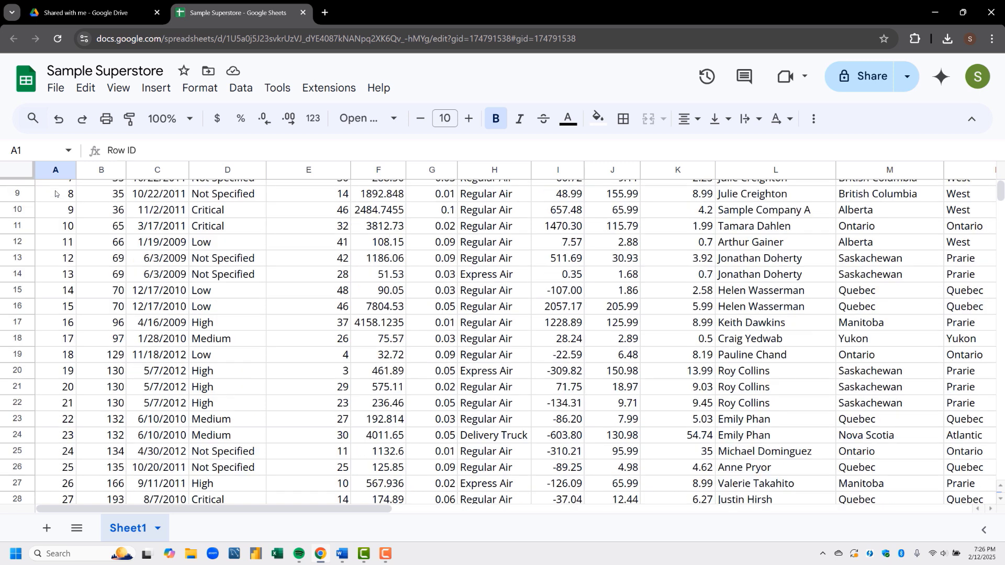
pyautogui.scroll(-5, 57, 200)
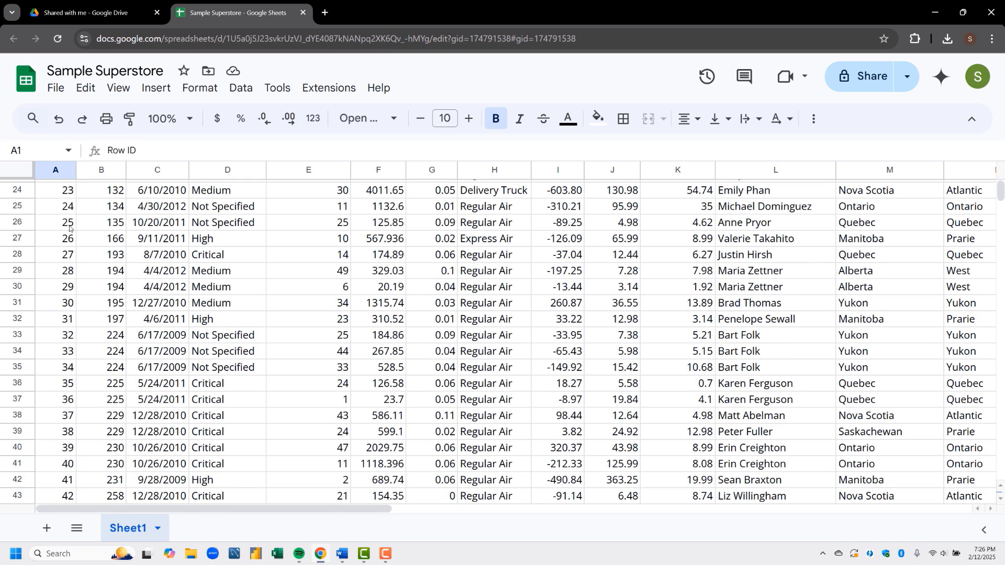
pyautogui.scroll(-8, 70, 229)
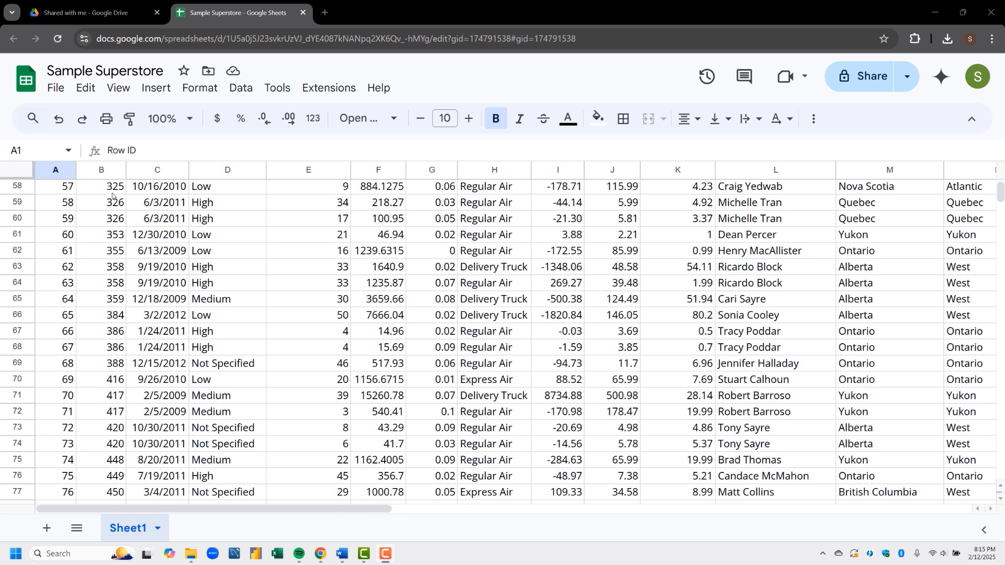
pyautogui.click(119, 87)
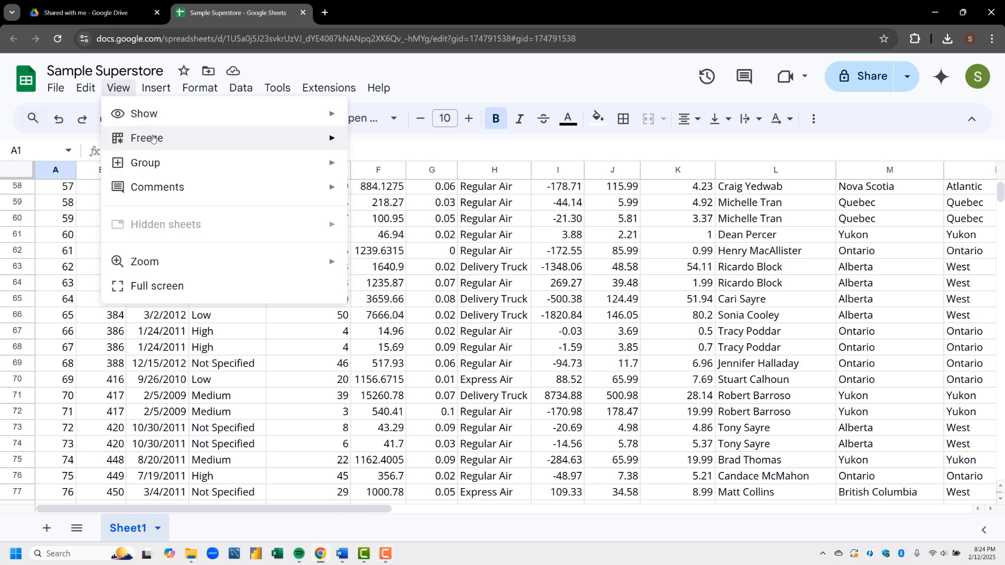
pyautogui.moveTo(153, 137)
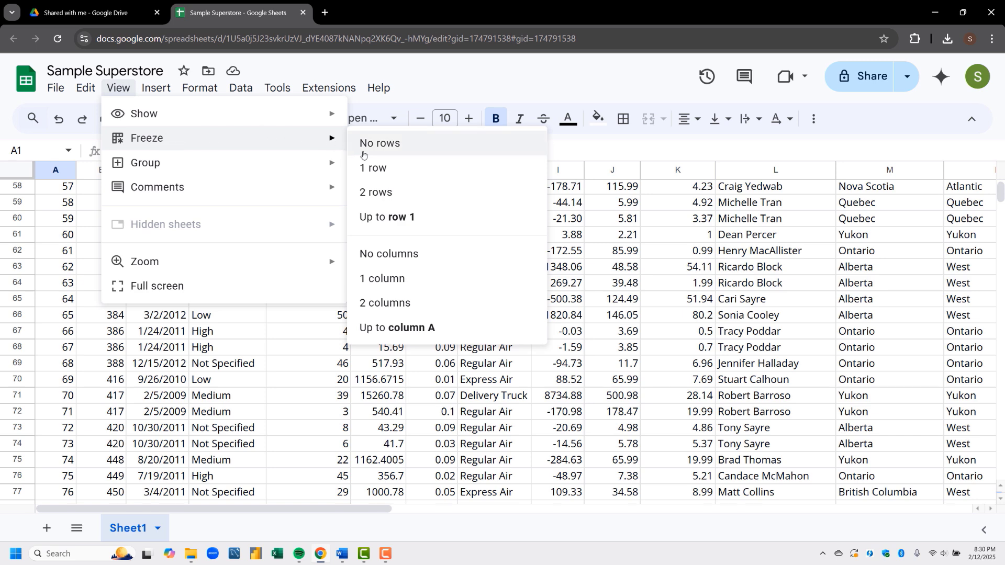
pyautogui.click(372, 168)
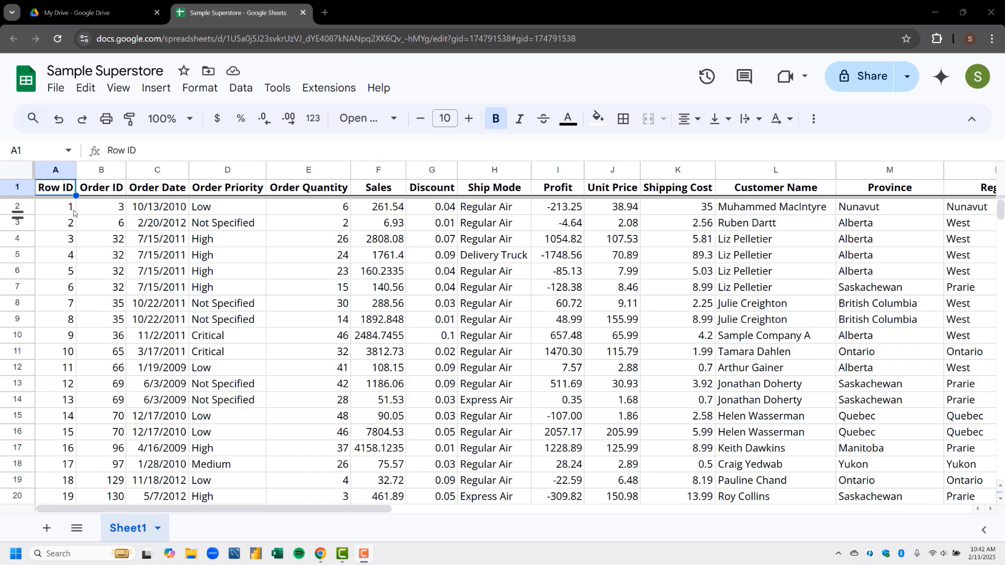
# - Examine the frozen header row while browsing down through the order records and back to the first ones
pyautogui.scroll(-9, 74, 212)
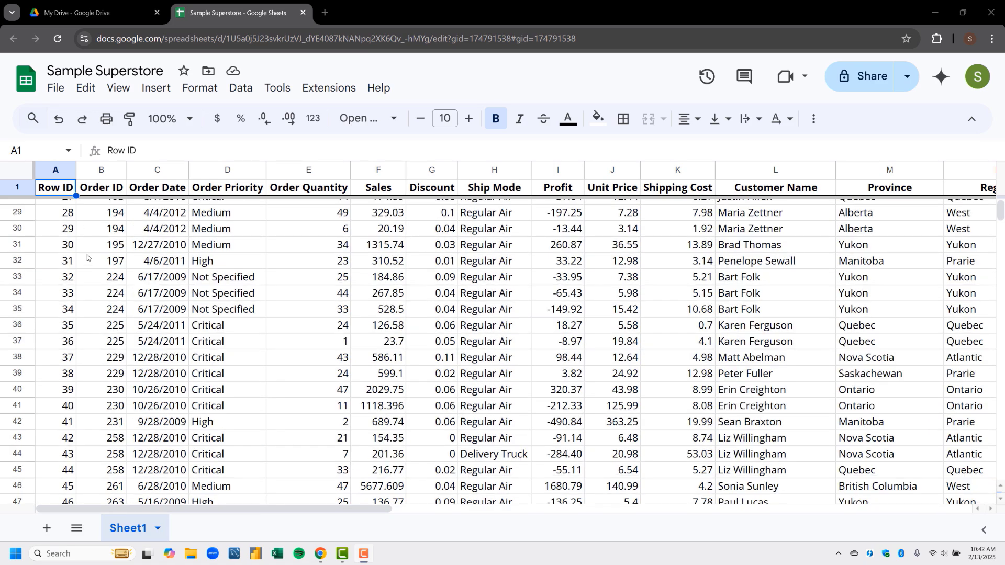
pyautogui.scroll(-11, 86, 257)
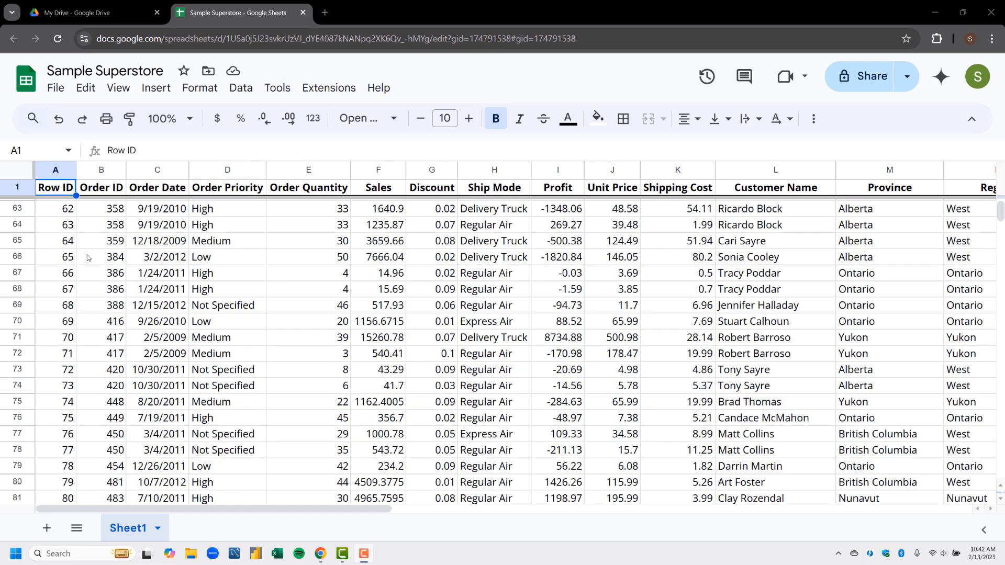
pyautogui.scroll(-8, 87, 257)
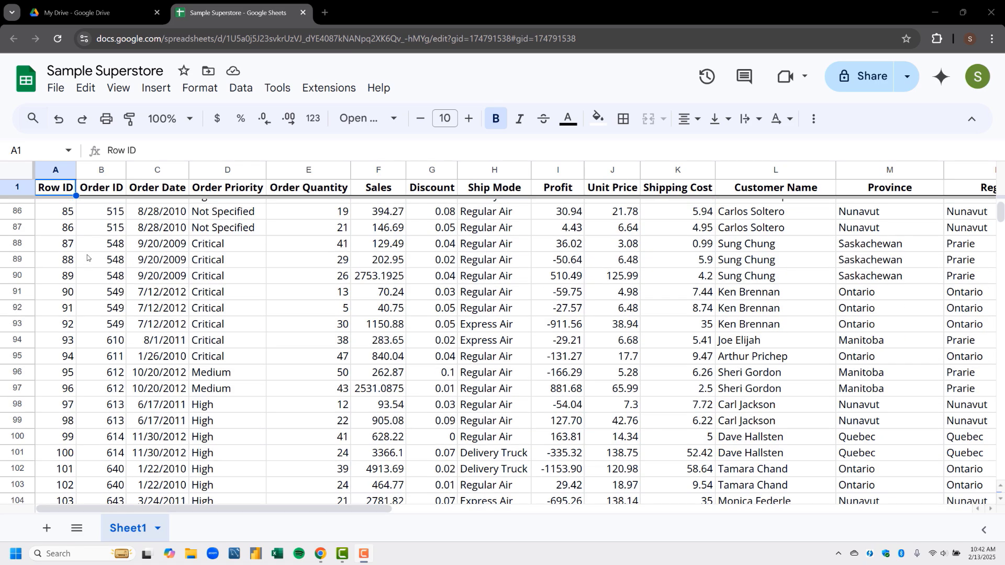
pyautogui.scroll(-10, 87, 257)
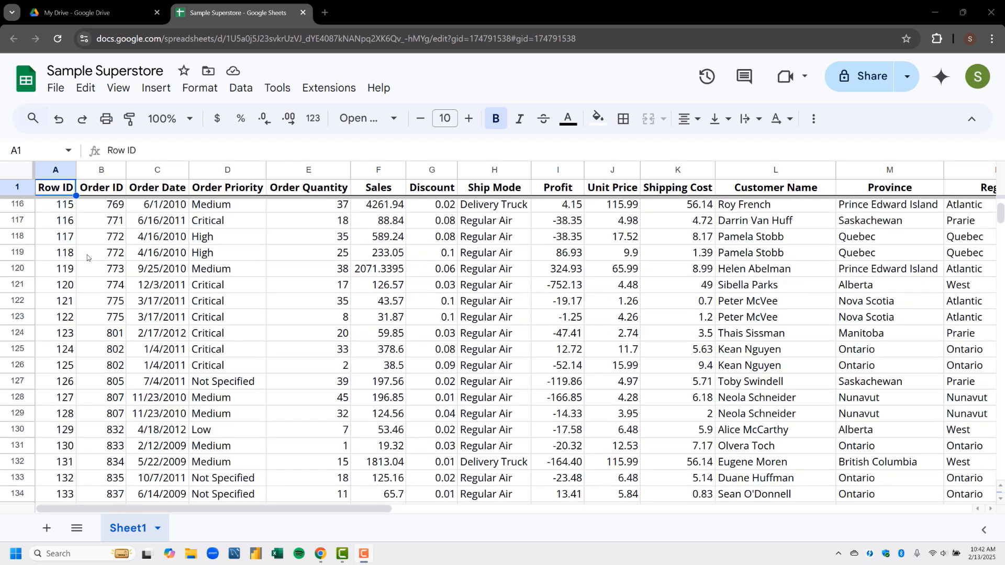
pyautogui.scroll(-9, 87, 257)
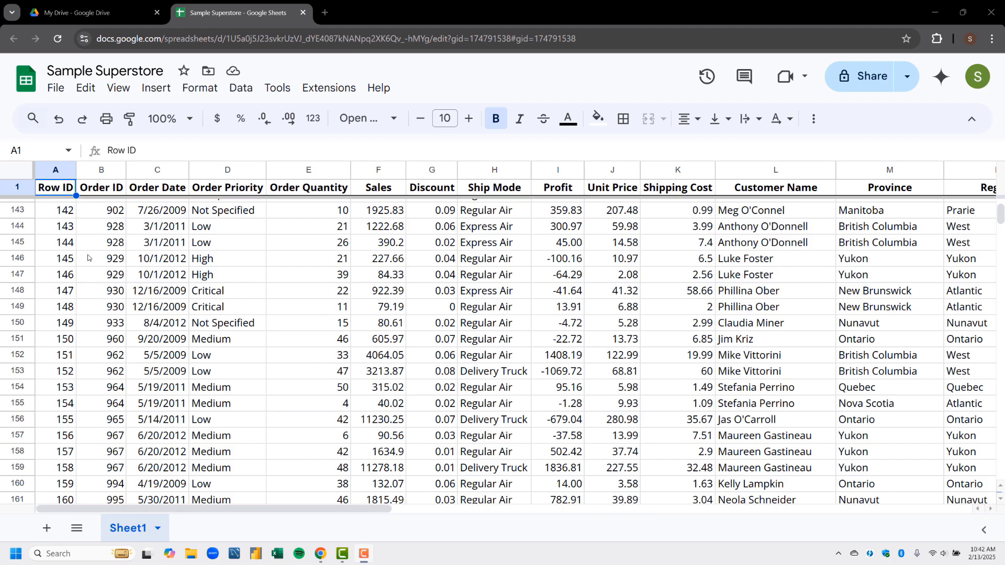
pyautogui.scroll(10, 88, 257)
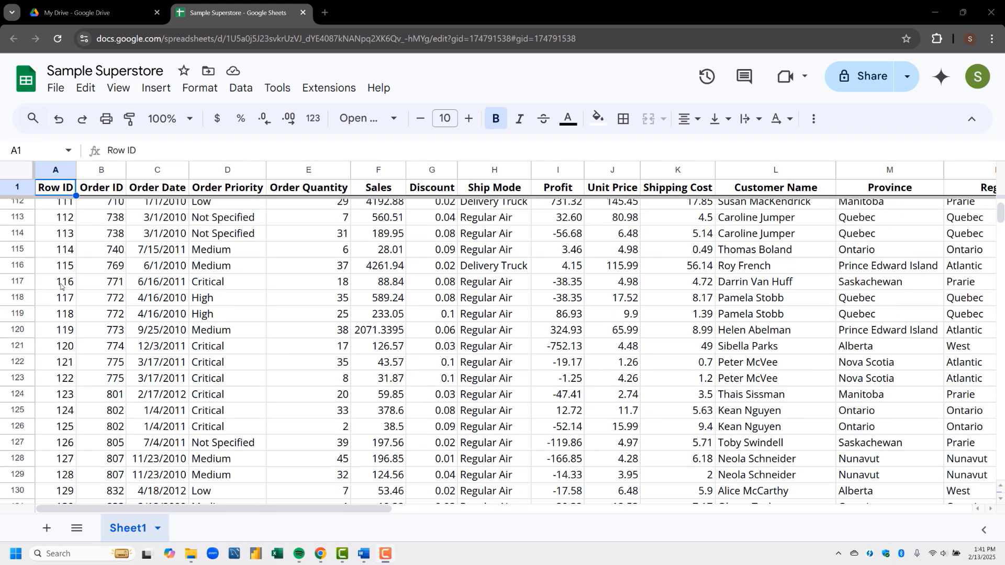
pyautogui.scroll(14, 60, 287)
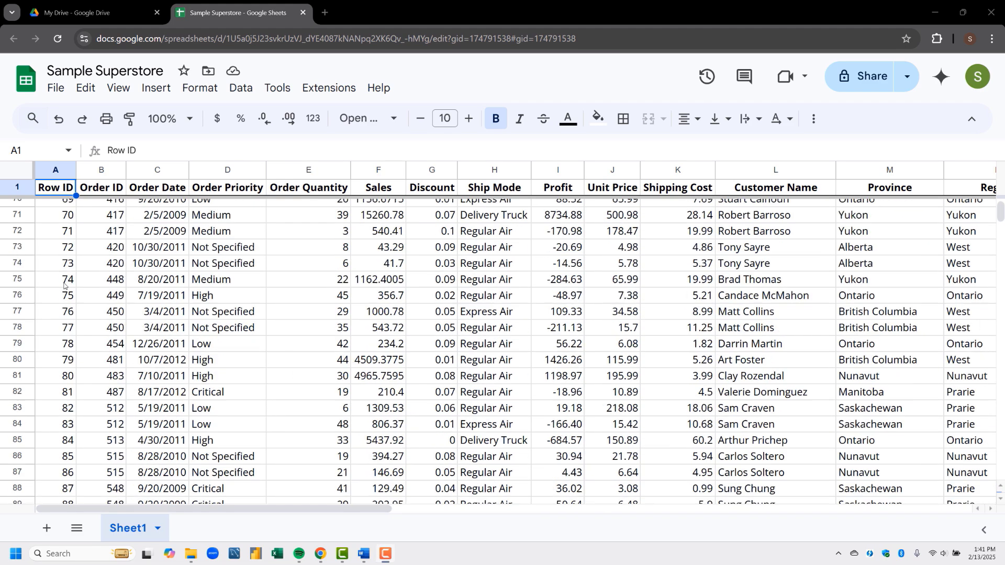
pyautogui.scroll(20, 64, 285)
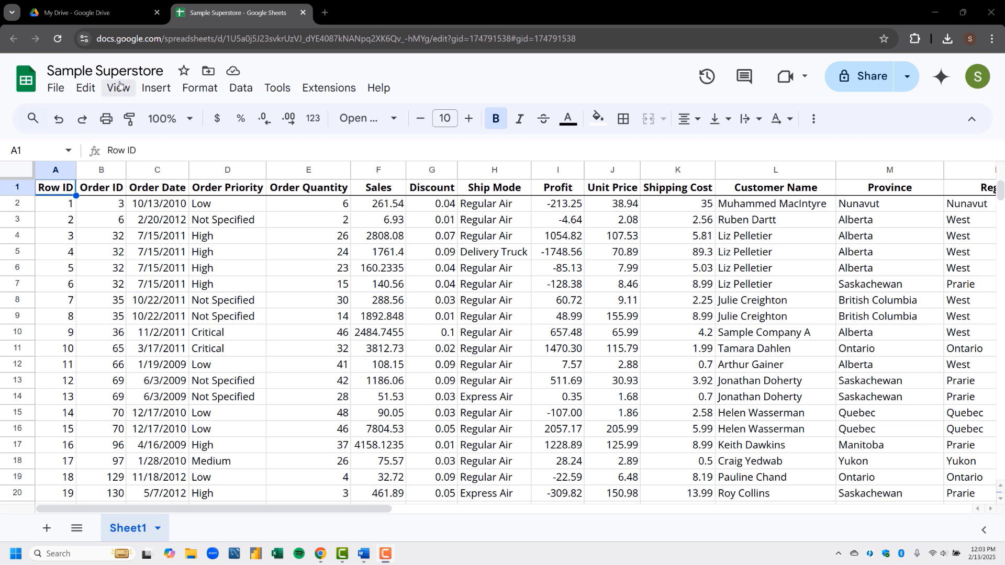
# - Freeze the first two rows of the sheet
pyautogui.click(121, 86)
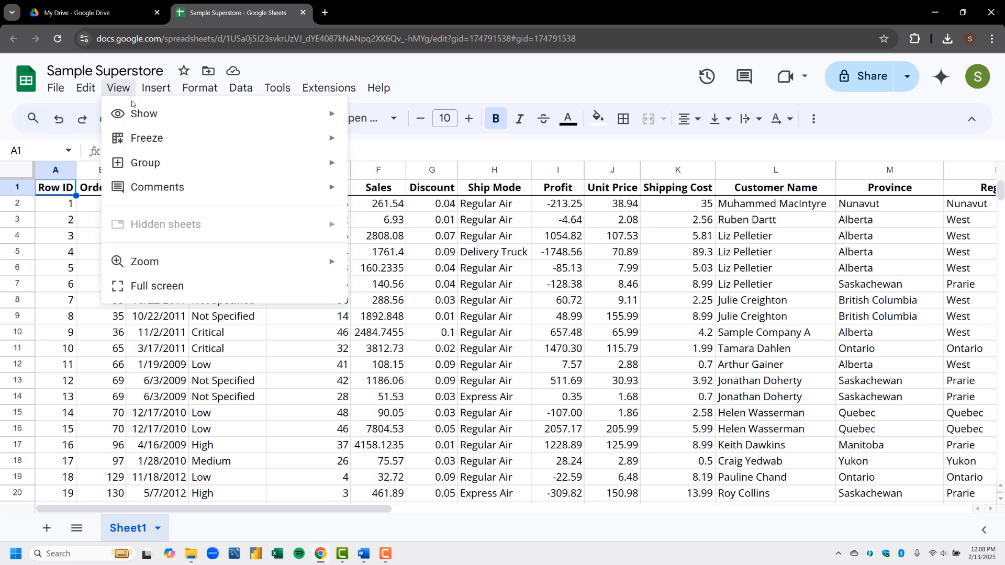
pyautogui.moveTo(148, 140)
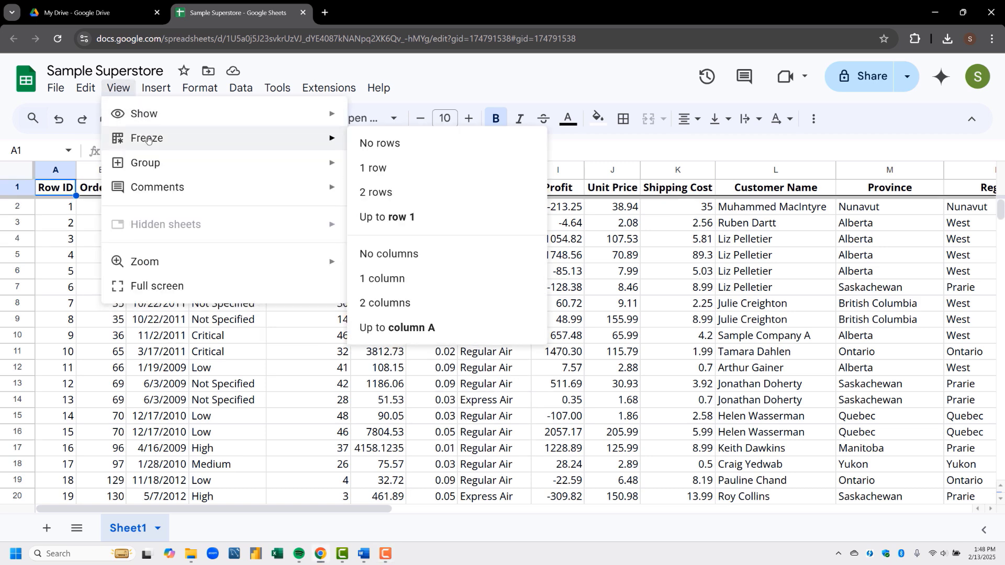
pyautogui.click(368, 191)
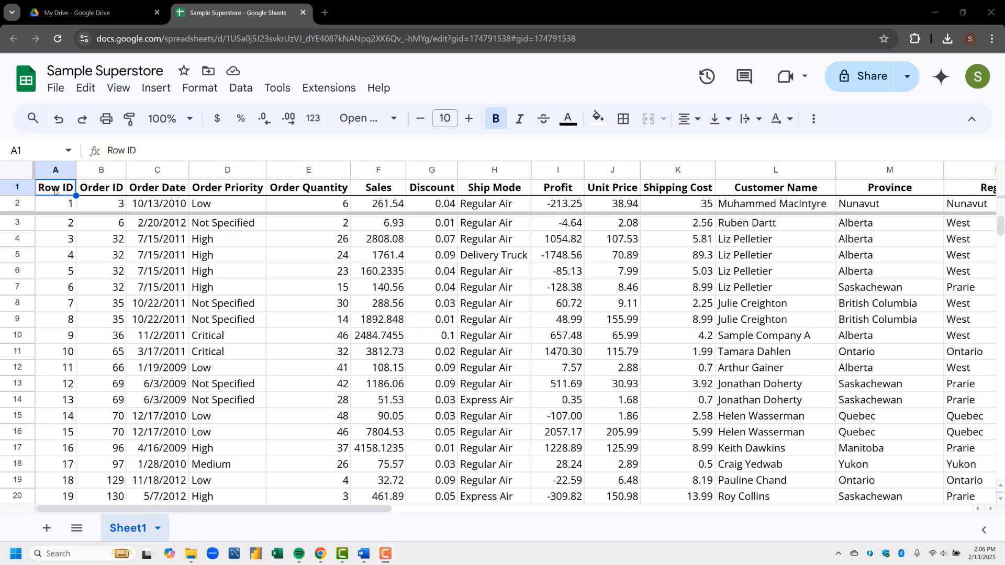
# - Check the two frozen rows further down the data, and jump from A91 up to A3
pyautogui.scroll(-18, 55, 191)
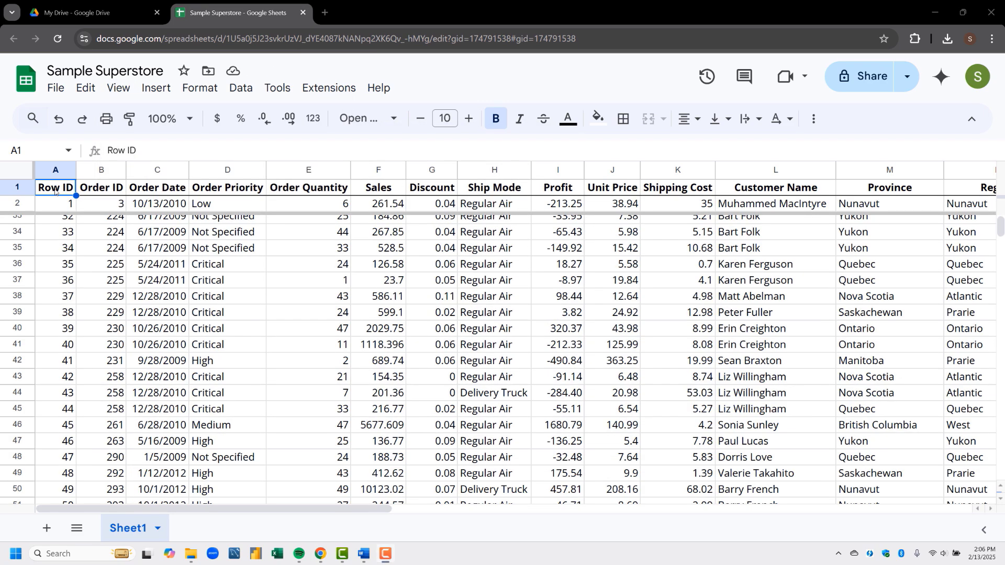
pyautogui.scroll(-5, 58, 219)
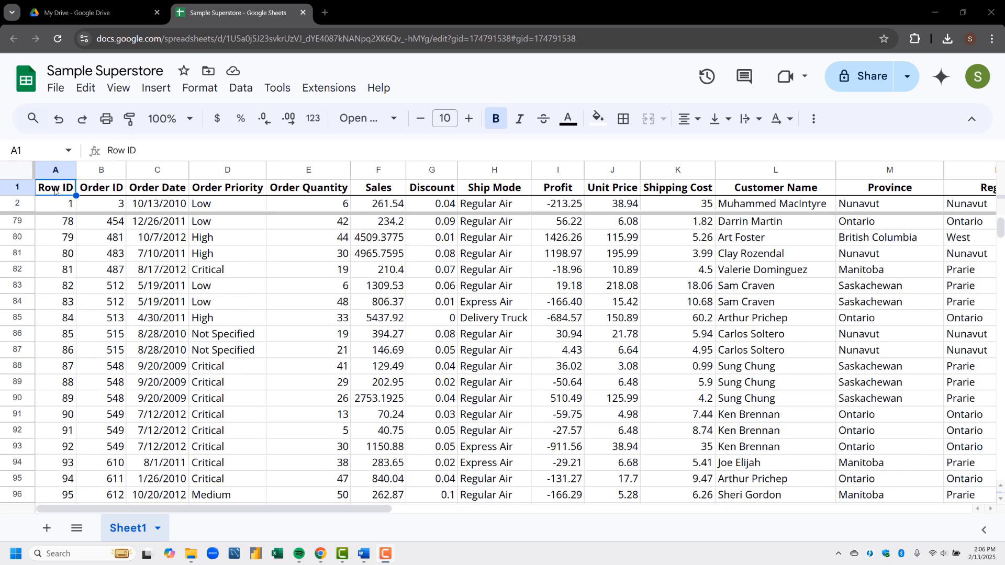
pyautogui.click(63, 238)
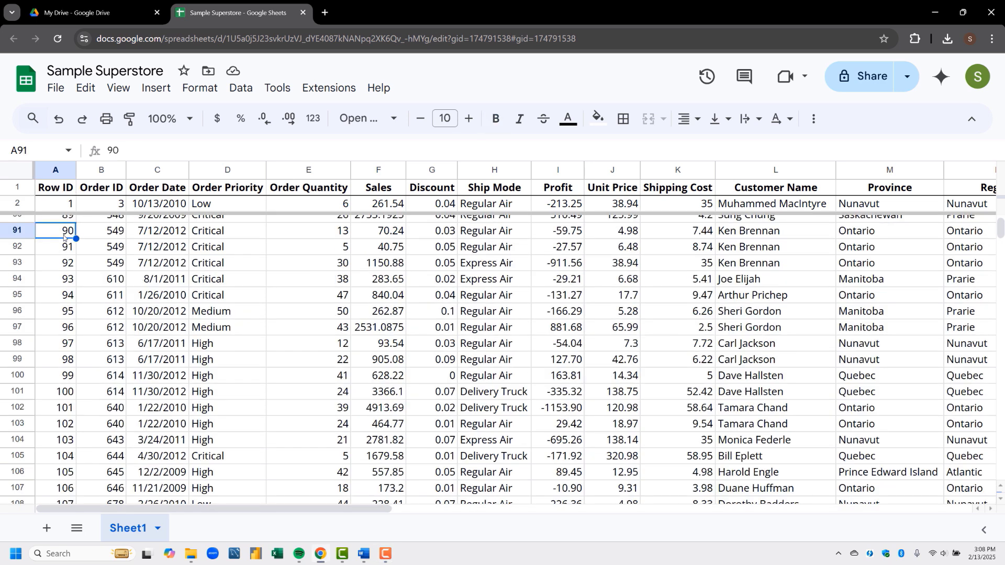
pyautogui.hotkey('ctrl', 'Up')
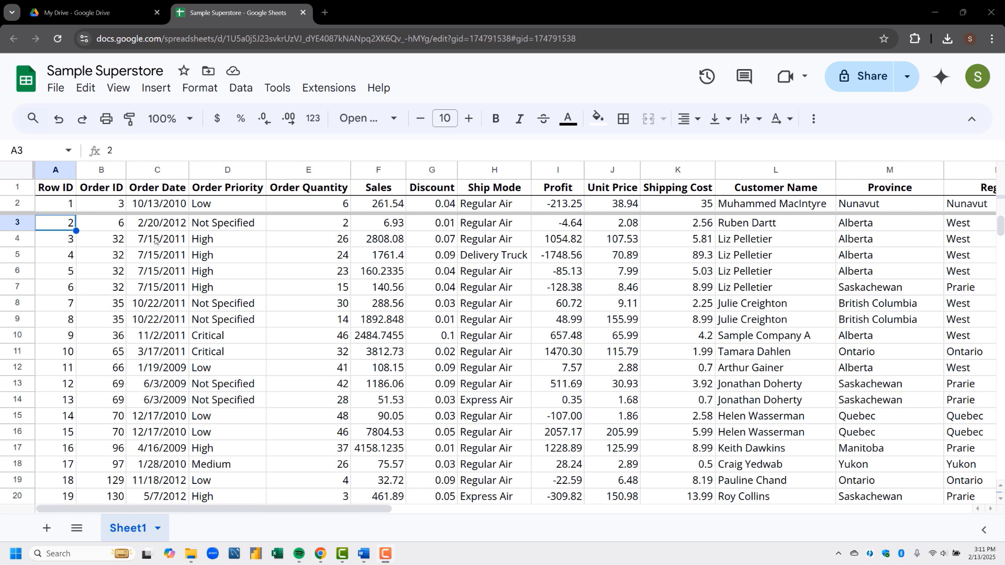
# - Freeze the rows up to row 4 from cell C4, and check them further down the data
pyautogui.click(156, 241)
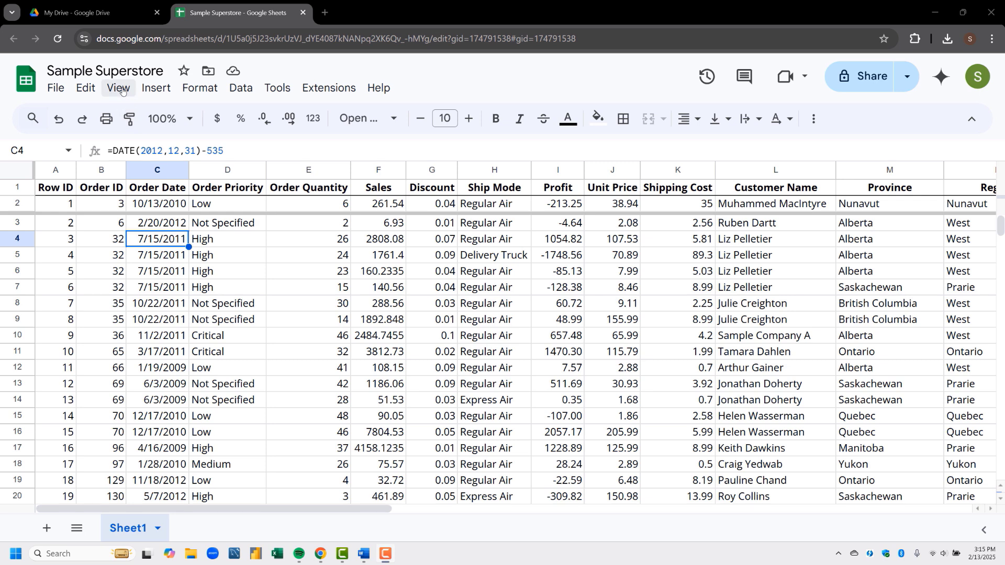
pyautogui.click(121, 89)
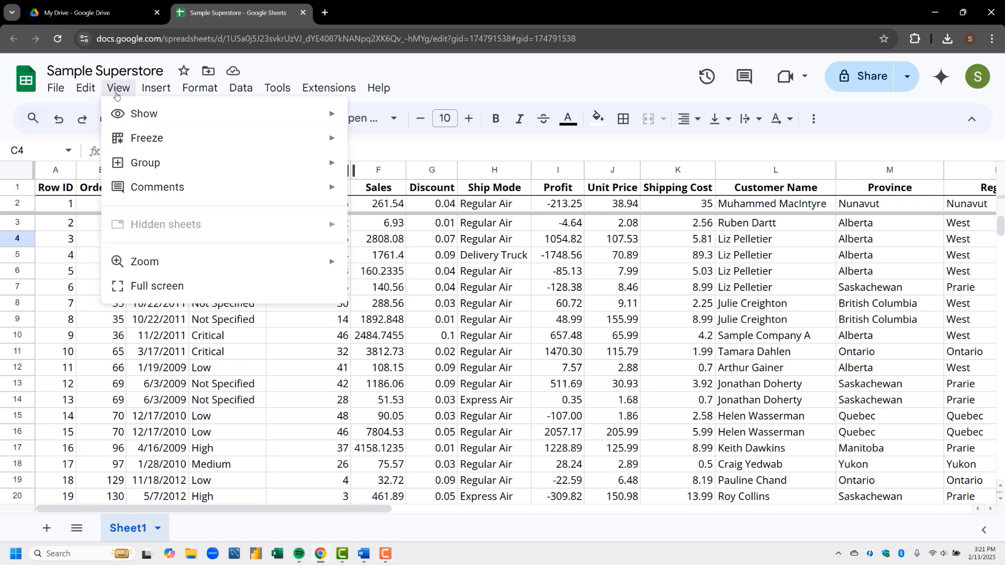
pyautogui.moveTo(322, 139)
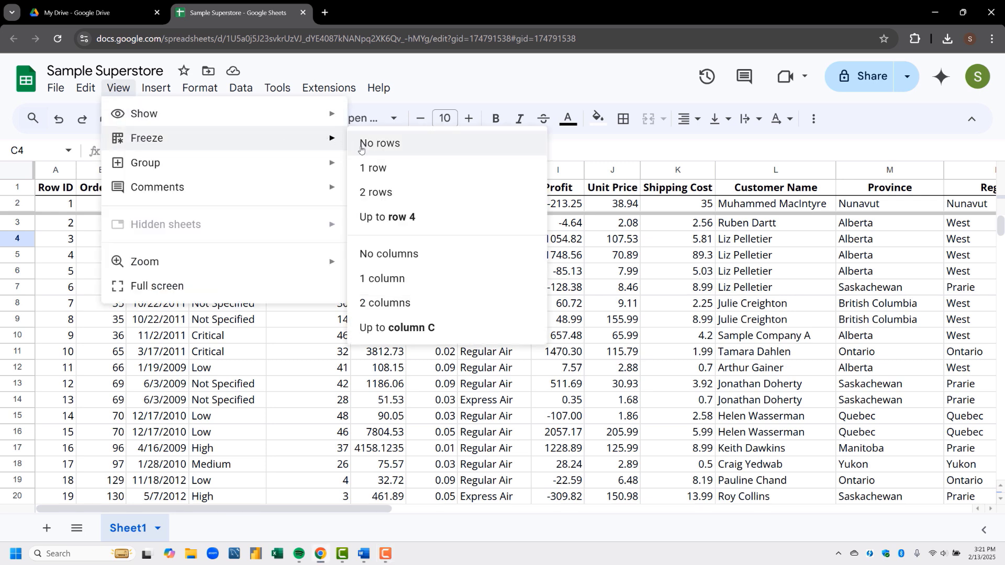
pyautogui.click(374, 216)
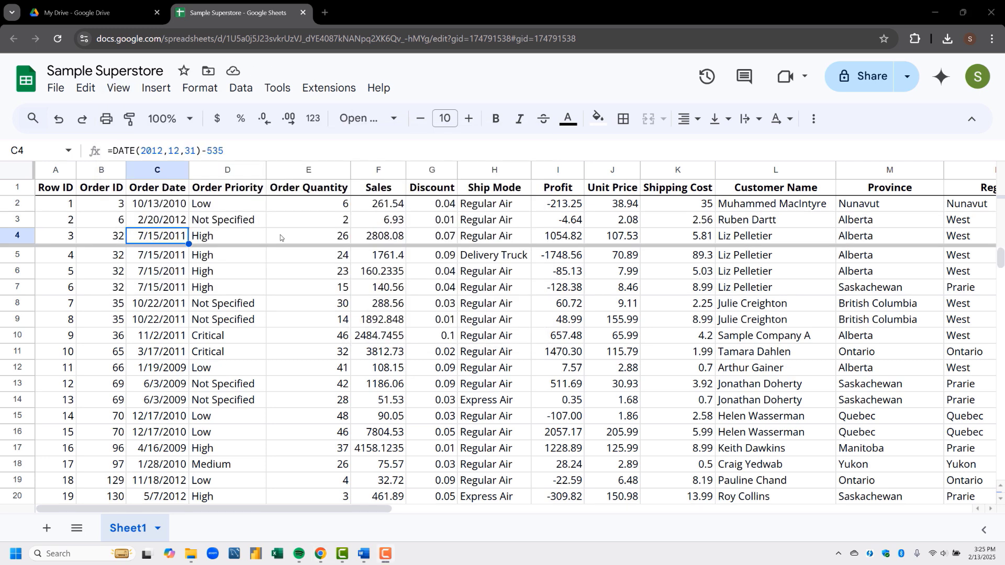
pyautogui.scroll(-6, 280, 237)
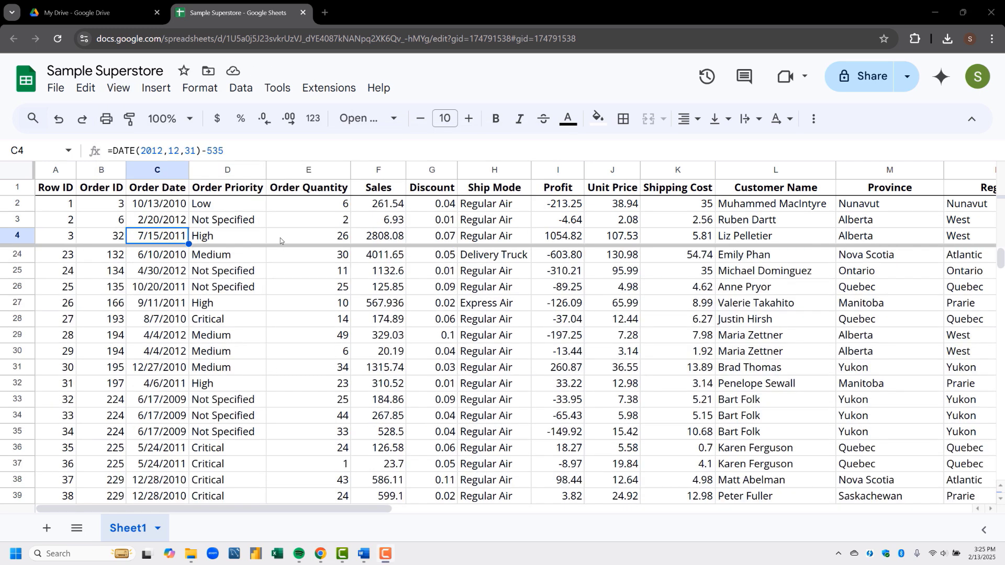
pyautogui.scroll(-5, 281, 238)
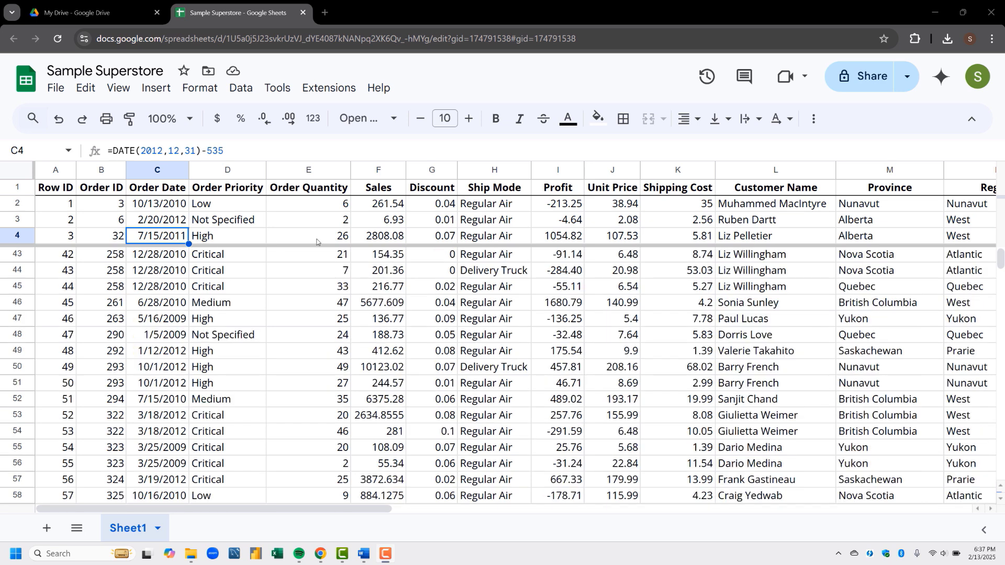
# - Unfreeze all rows of the sheet and select cell C5
pyautogui.click(120, 90)
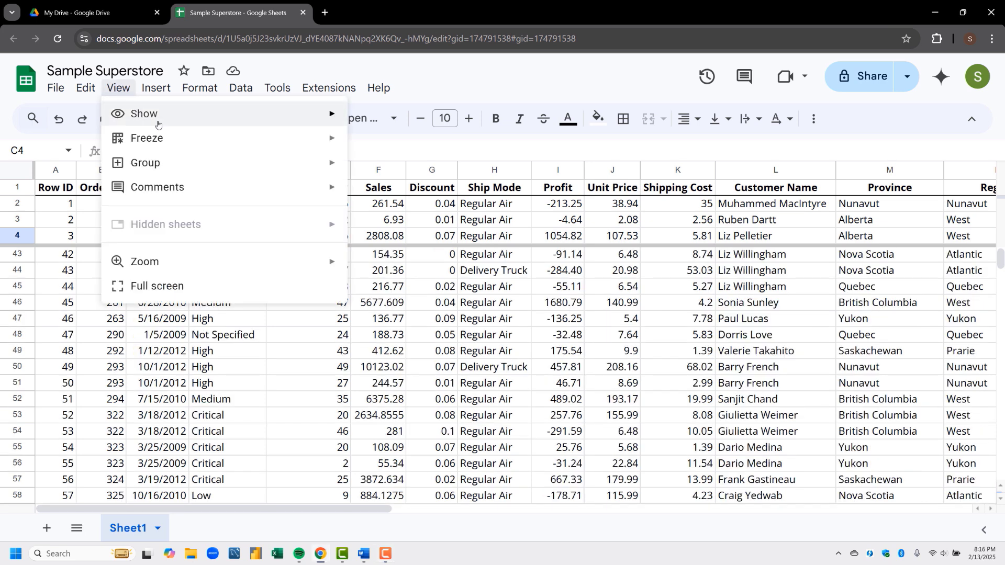
pyautogui.moveTo(209, 140)
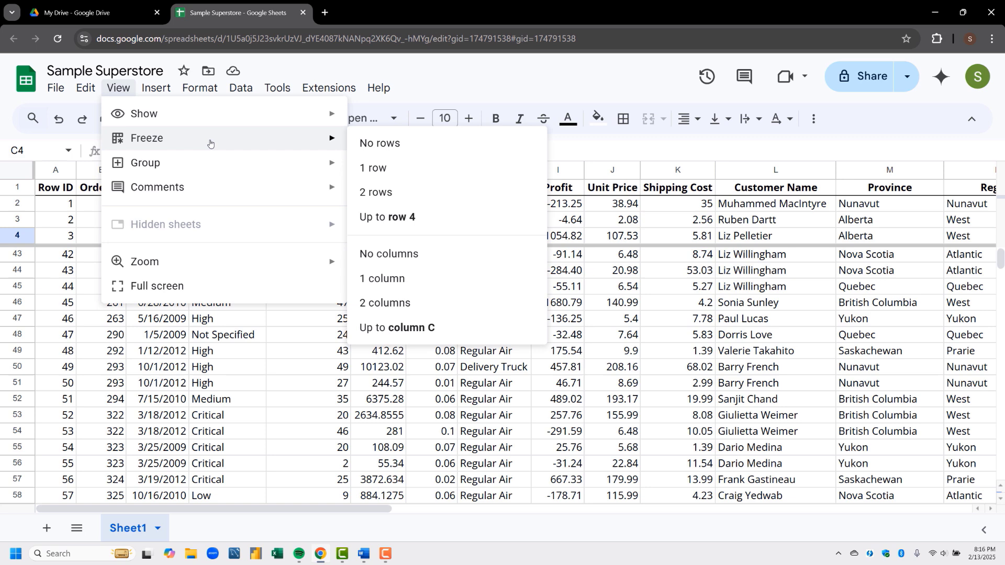
pyautogui.click(366, 146)
pyautogui.click(169, 253)
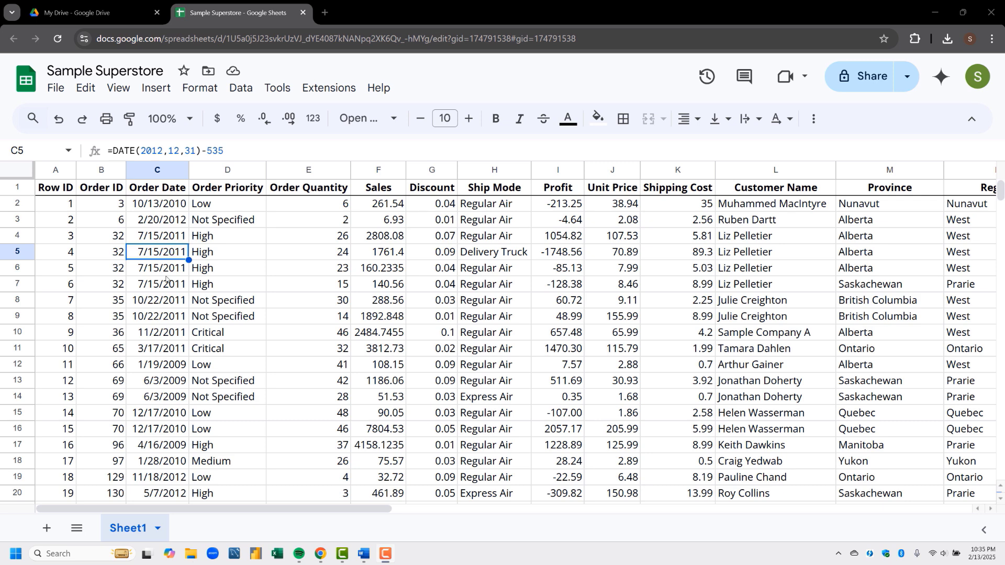
# - Freeze the columns up to column C from cell C3
pyautogui.click(169, 222)
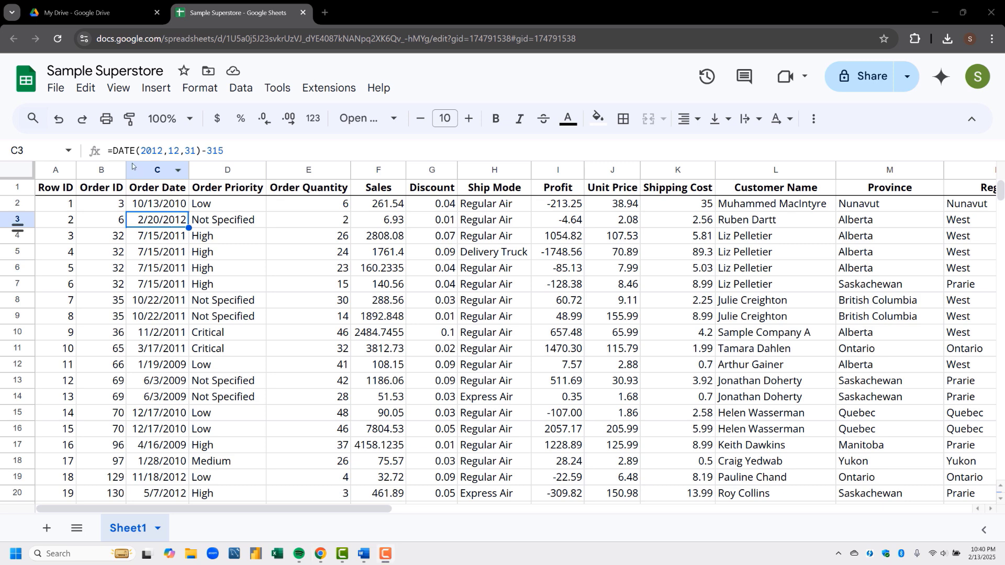
pyautogui.click(119, 88)
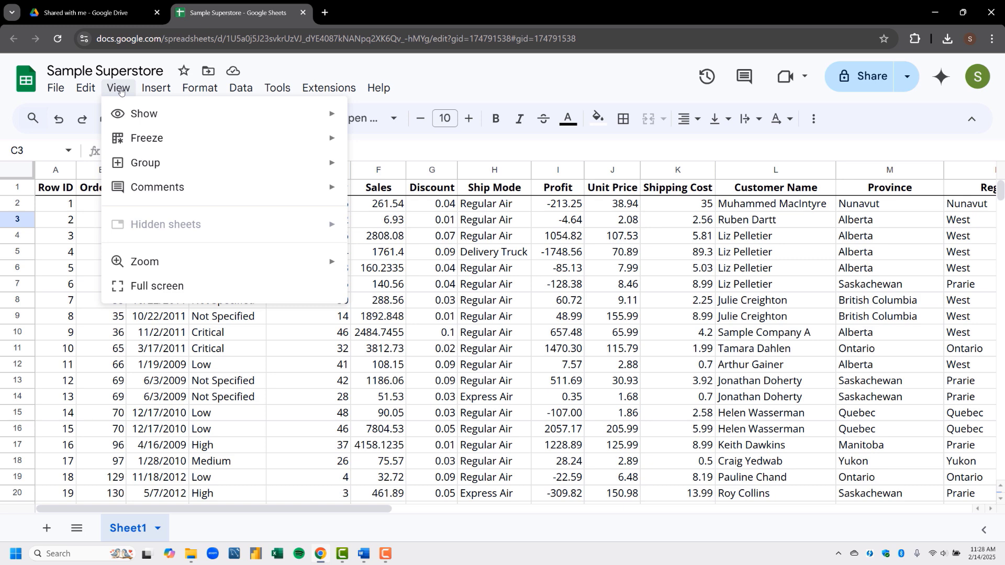
pyautogui.moveTo(303, 141)
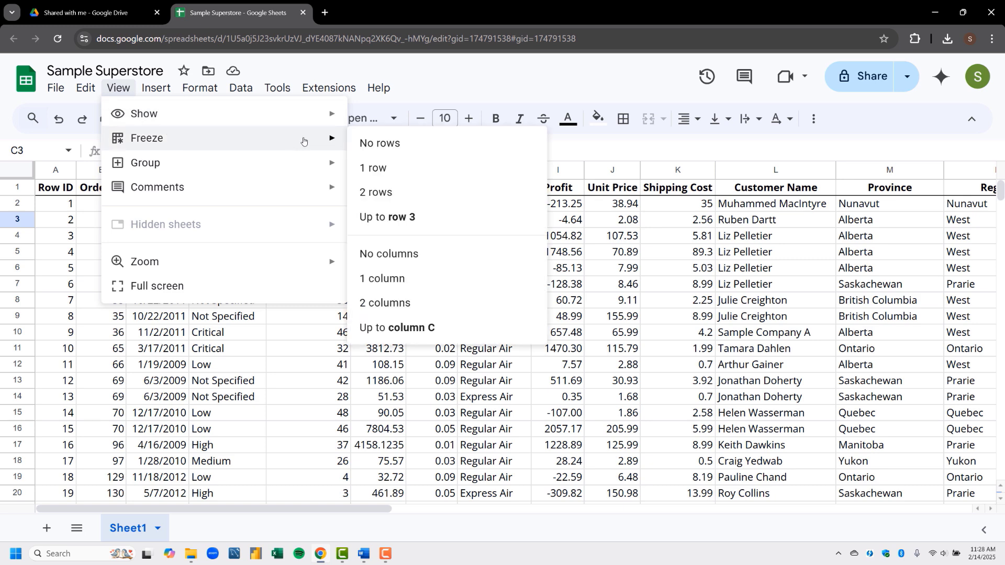
pyautogui.click(393, 327)
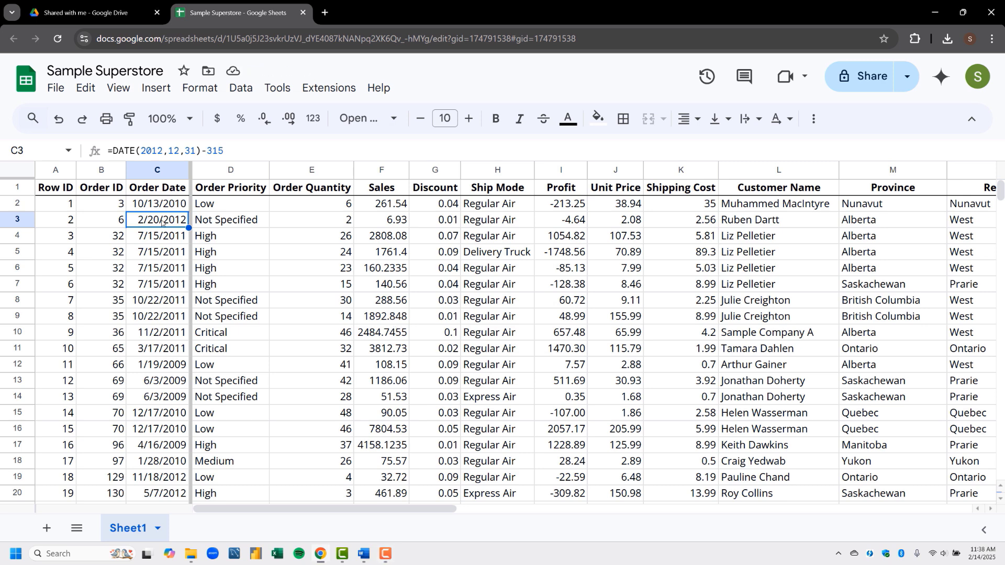
# - Check the frozen columns while moving across row 4 to column V
pyautogui.press('Down')
pyautogui.press('Right')
pyautogui.press('Right')
pyautogui.press('Right')
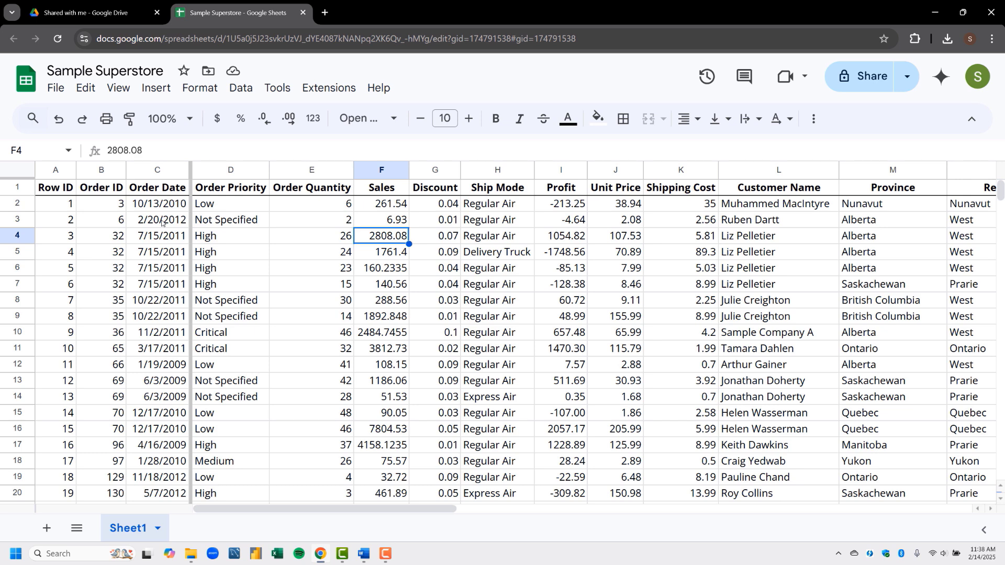
pyautogui.press('Right')
pyautogui.press('Right')
pyautogui.press('Right')
pyautogui.press('Right')
pyautogui.press('Right')
pyautogui.press('Right')
pyautogui.press('Right')
pyautogui.press('Right')
pyautogui.press('Right')
pyautogui.press('Right')
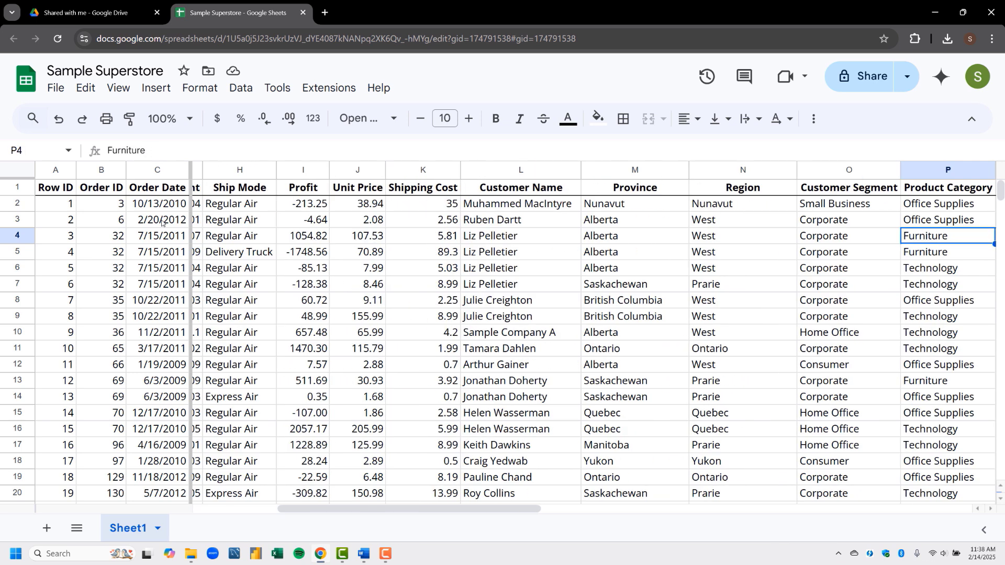
pyautogui.press('Right')
pyautogui.press('Right')
pyautogui.press('Right')
pyautogui.press('Right')
pyautogui.press('Right')
pyautogui.press('Right')
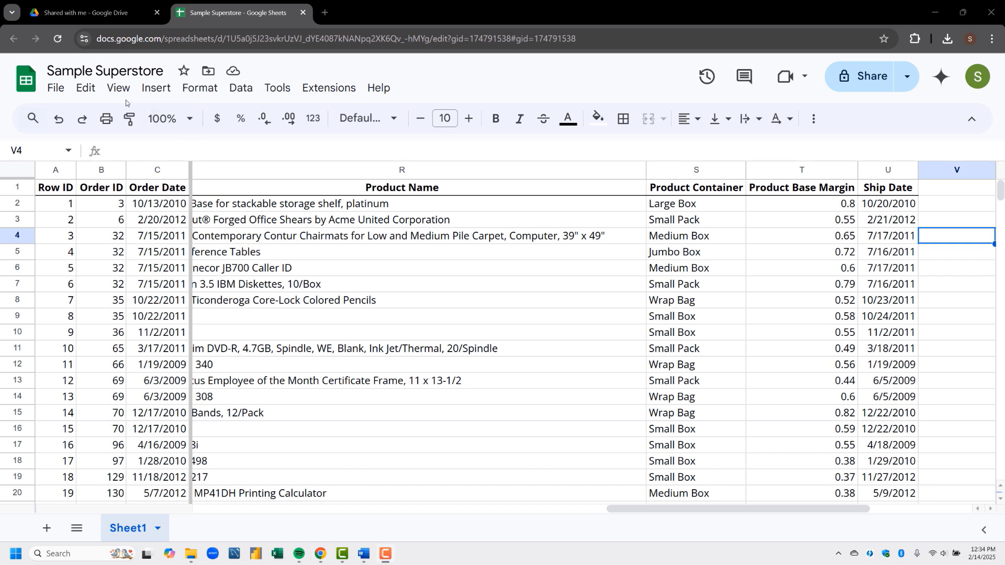
# - Freeze the first row in addition to the frozen columns
pyautogui.click(116, 89)
pyautogui.moveTo(193, 140)
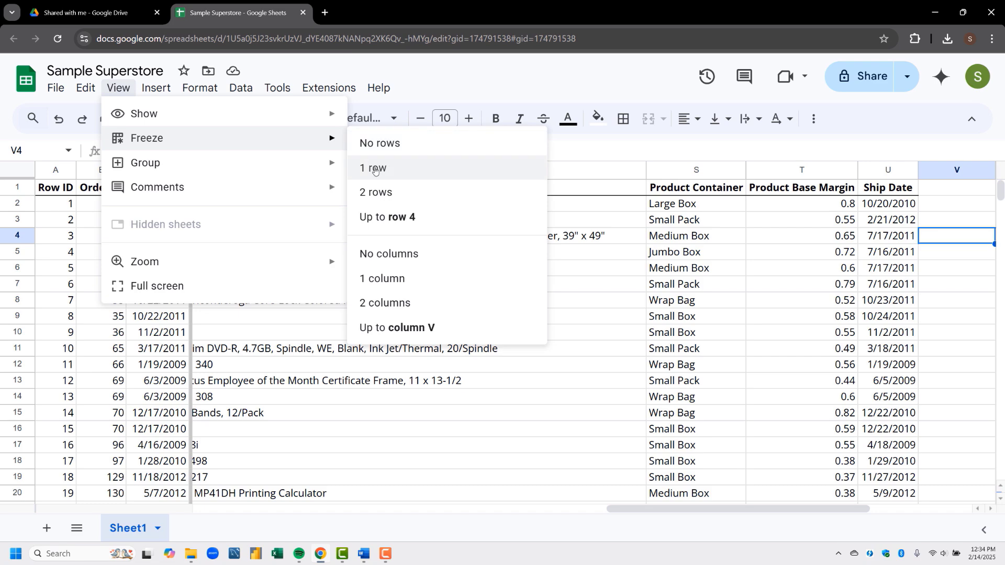
pyautogui.click(372, 168)
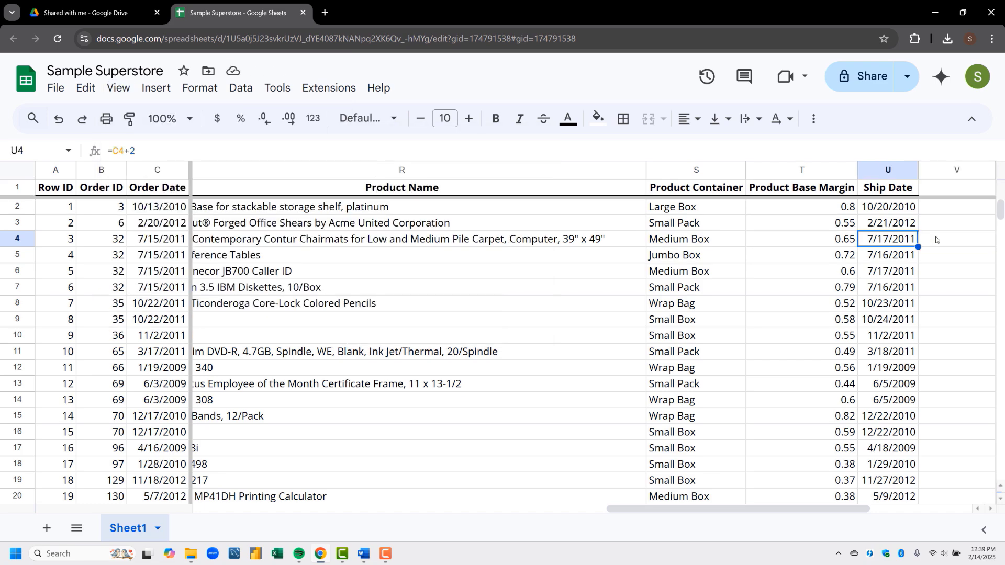
# - Go back to A4 and check the frozen header row further down the data to D63
pyautogui.press('Left')
pyautogui.press('Left')
pyautogui.press('Left')
pyautogui.press('Left')
pyautogui.press('Left')
pyautogui.press('Left')
pyautogui.press('Left')
pyautogui.press('Left')
pyautogui.press('Left')
pyautogui.press('Left')
pyautogui.press('Left')
pyautogui.press('Left')
pyautogui.press('Left')
pyautogui.press('Left')
pyautogui.press('Left')
pyautogui.press('Left')
pyautogui.press('Left')
pyautogui.press('Left')
pyautogui.press('Left')
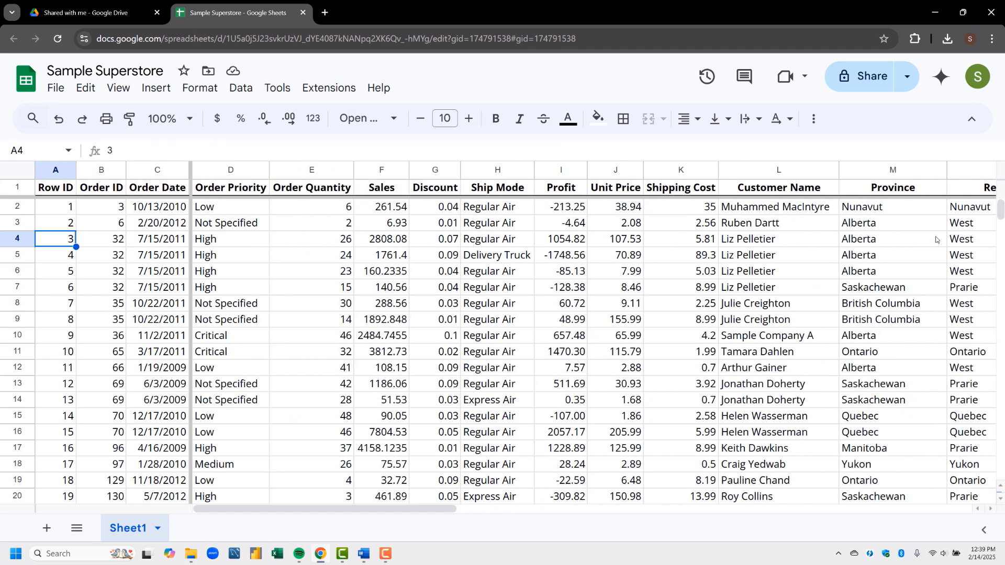
pyautogui.press('Right')
pyautogui.press('Right')
pyautogui.press('Down')
pyautogui.press('Down')
pyautogui.press('Down')
pyautogui.press('Down')
pyautogui.press('Down')
pyautogui.press('Down')
pyautogui.press('Down')
pyautogui.press('Down')
pyautogui.press('Down')
pyautogui.press('Down')
pyautogui.press('Down')
pyautogui.press('Down')
pyautogui.press('Down')
pyautogui.press('Down')
pyautogui.press('Down')
pyautogui.press('Down')
pyautogui.press('Down')
pyautogui.press('Down')
pyautogui.press('Down')
pyautogui.press('Down')
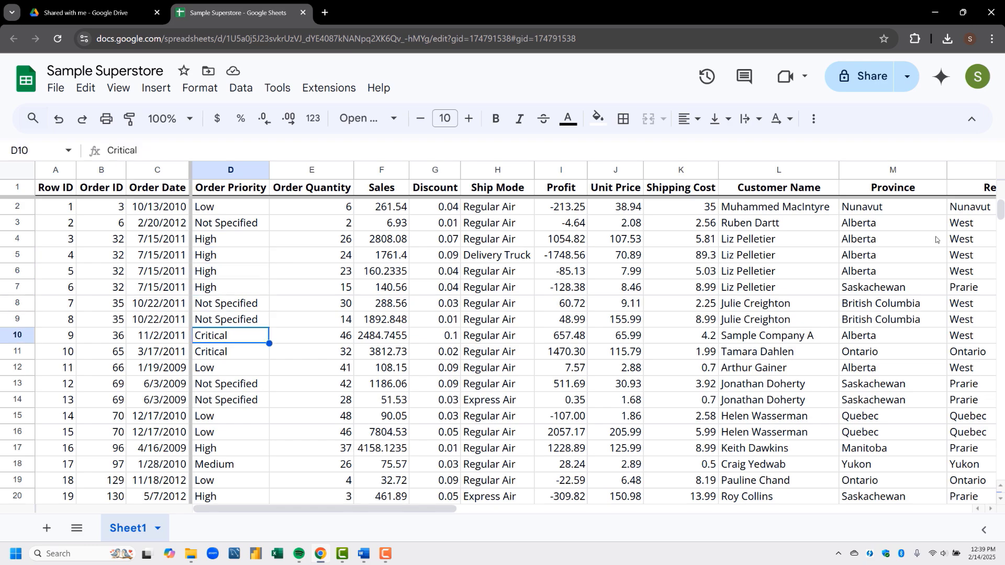
pyautogui.press('Down')
pyautogui.press('Down')
pyautogui.press('Down')
pyautogui.press('Down')
pyautogui.press('Down')
pyautogui.press('Down')
pyautogui.press('Down')
pyautogui.press('Down')
pyautogui.press('Down')
pyautogui.press('Down')
pyautogui.press('Down')
pyautogui.press('Down')
pyautogui.press('Down')
pyautogui.press('Down')
pyautogui.press('Down')
pyautogui.press('Down')
pyautogui.press('Down')
pyautogui.press('Down')
pyautogui.press('Down')
pyautogui.press('Down')
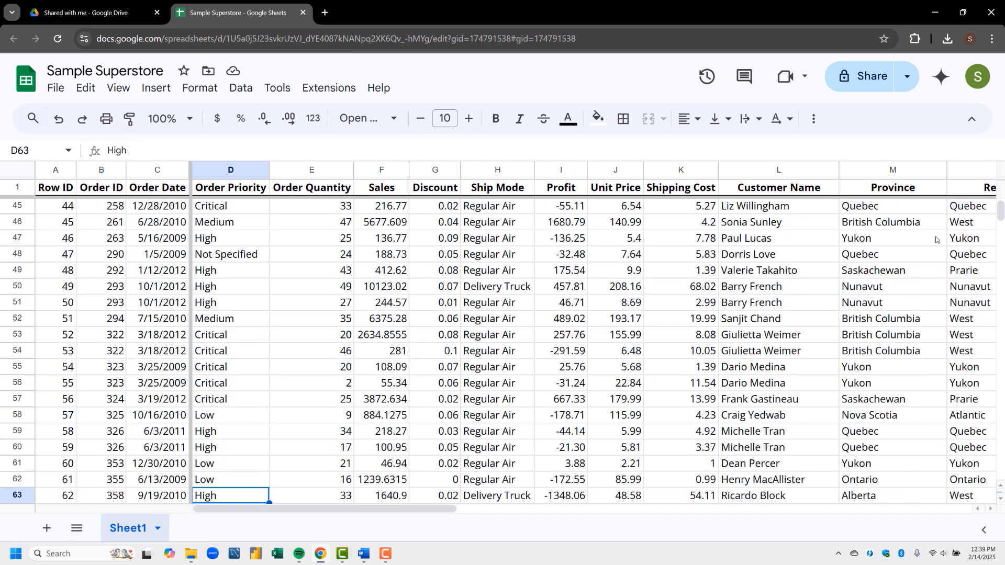
# - Check the frozen columns A to C while moving across row 63 to column T
pyautogui.press('Right')
pyautogui.press('Right')
pyautogui.press('Right')
pyautogui.press('Right')
pyautogui.press('Right')
pyautogui.press('Right')
pyautogui.press('Right')
pyautogui.press('Right')
pyautogui.press('Right')
pyautogui.press('Right')
pyautogui.press('Right')
pyautogui.press('Right')
pyautogui.press('Right')
pyautogui.press('Right')
pyautogui.press('Right')
pyautogui.press('Right')
pyautogui.press('Right')
pyautogui.press('Right')
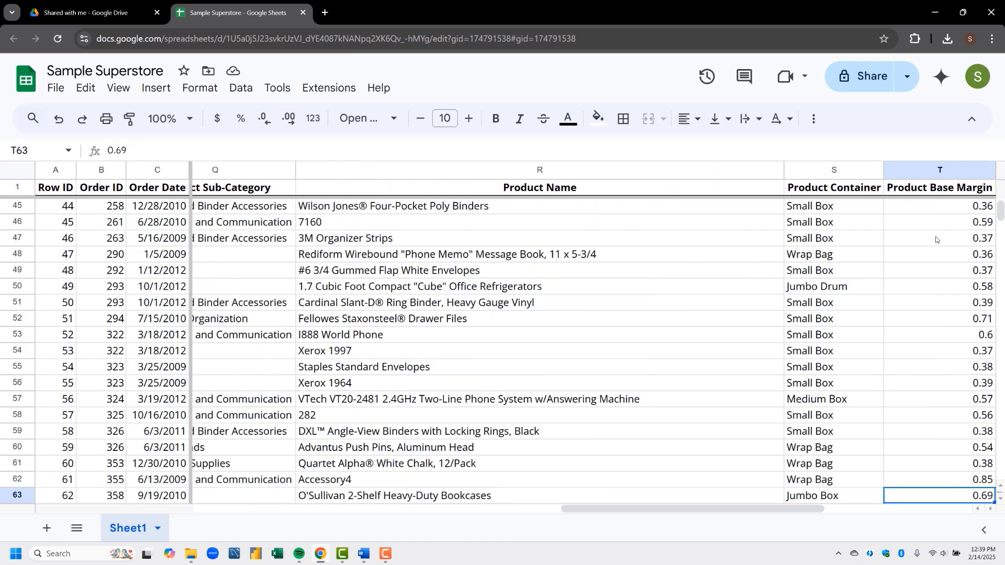
pyautogui.press('Left')
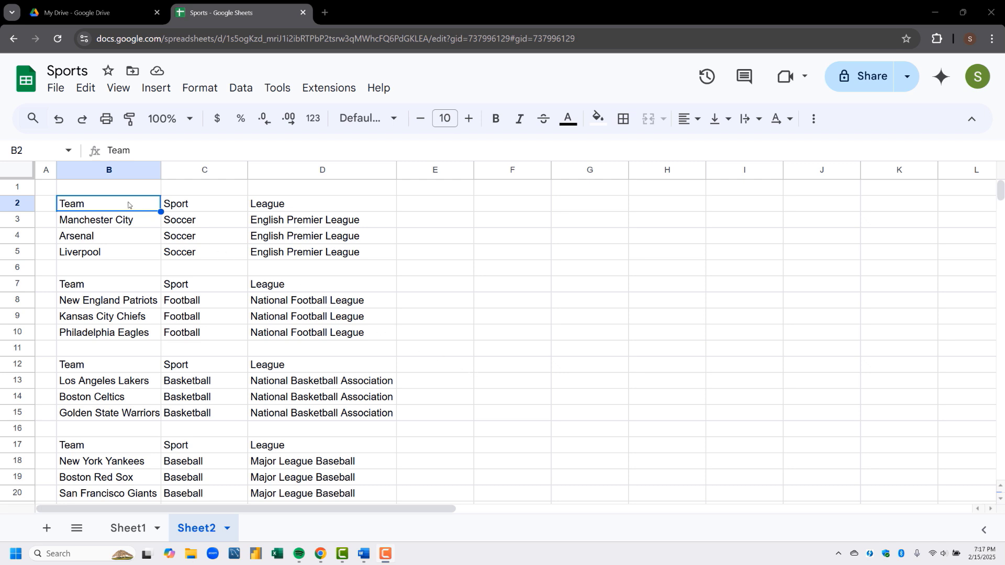
# - Format the header cells B2:D2 in bold, font size 11, with a light blue fill
pyautogui.hotkey('shift', 'Right')
pyautogui.hotkey('shift', 'Right')
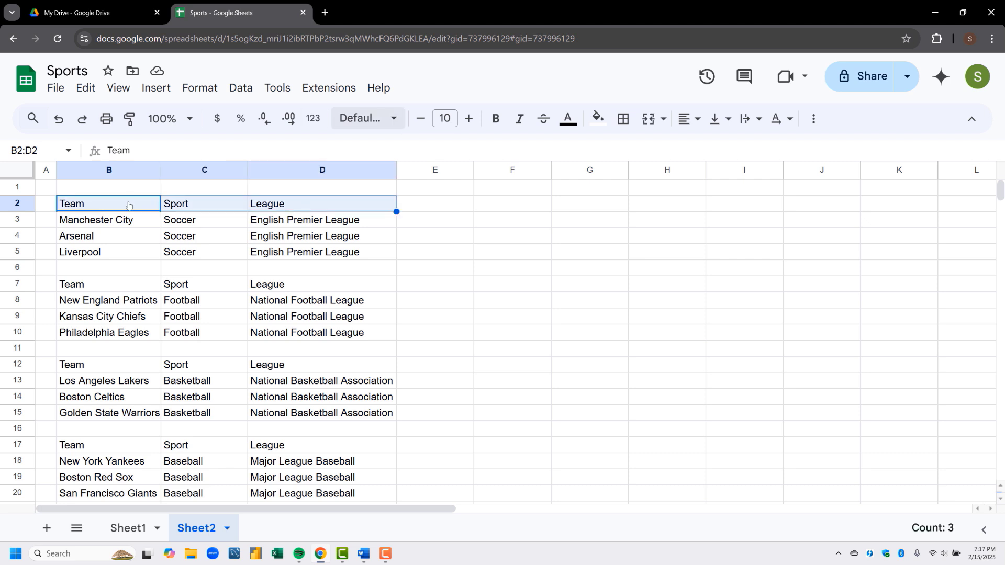
pyautogui.click(468, 120)
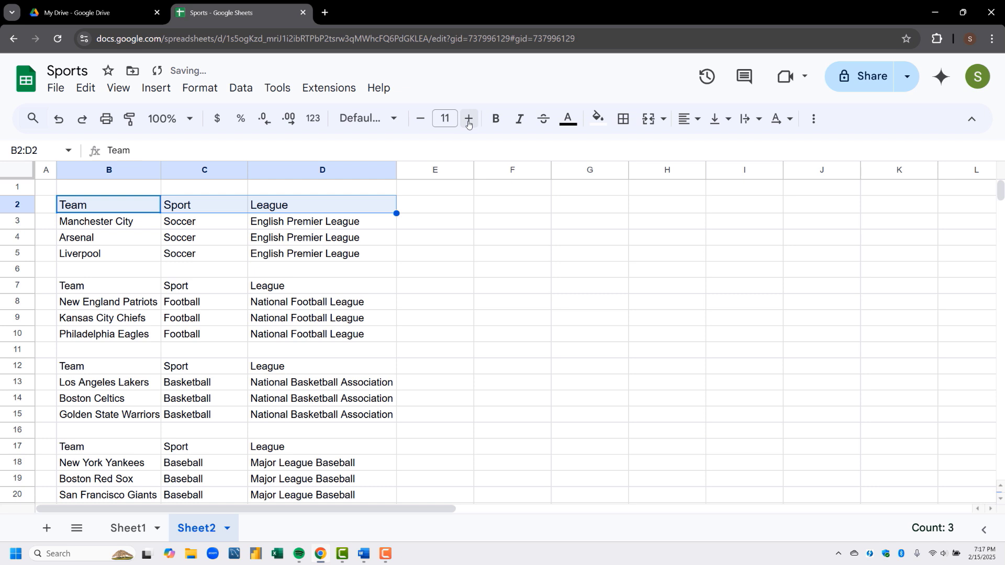
pyautogui.click(499, 123)
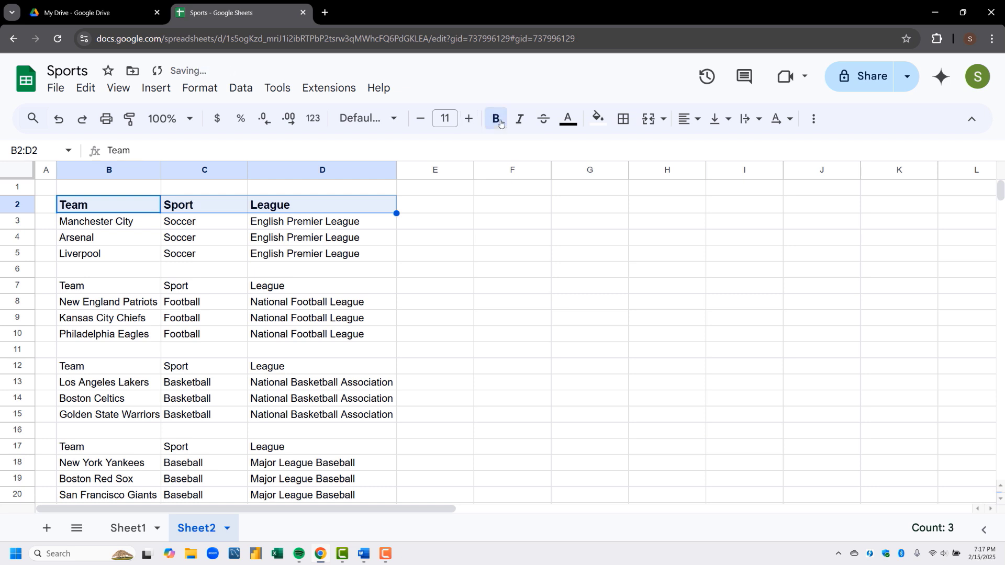
pyautogui.click(595, 125)
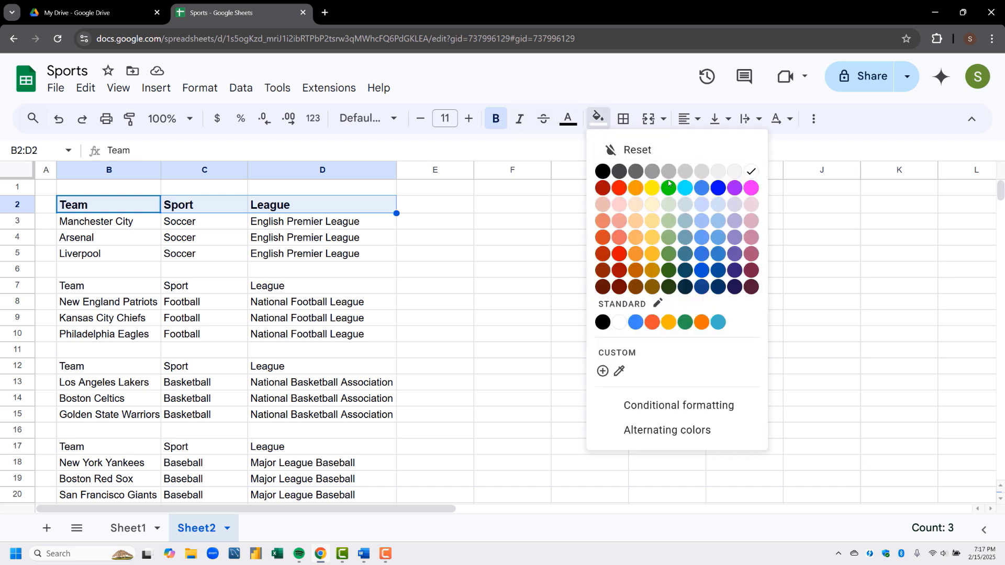
pyautogui.click(701, 205)
# - Add an outer border around the soccer table B2:D5
pyautogui.hotkey('shift', 'Down')
pyautogui.hotkey('shift', 'Down')
pyautogui.hotkey('shift', 'Down')
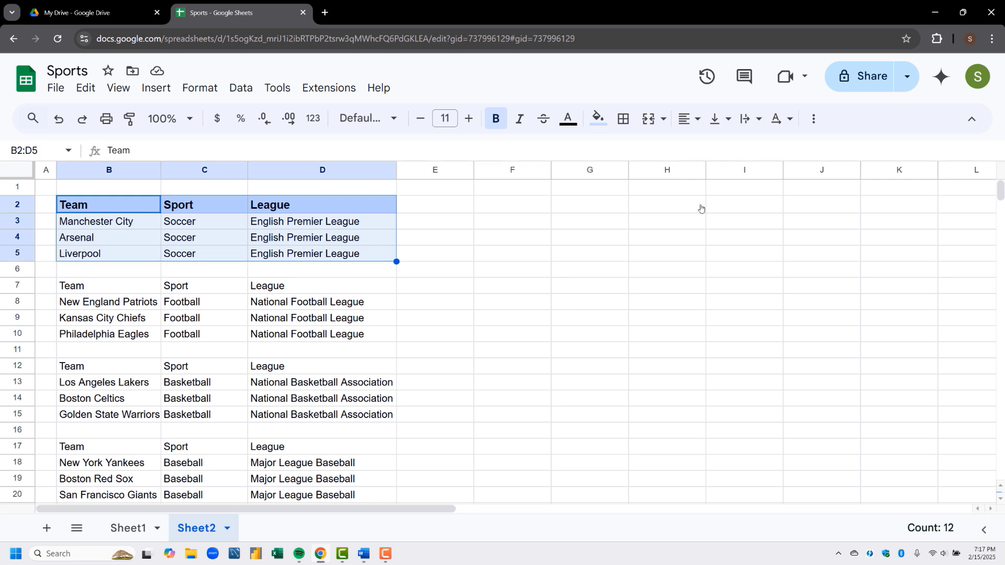
pyautogui.click(621, 119)
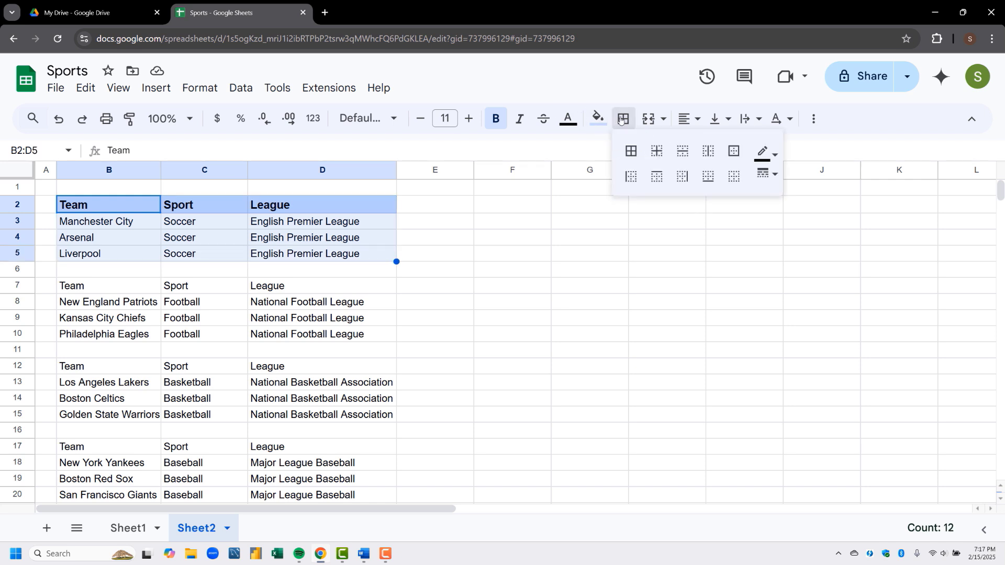
pyautogui.click(733, 151)
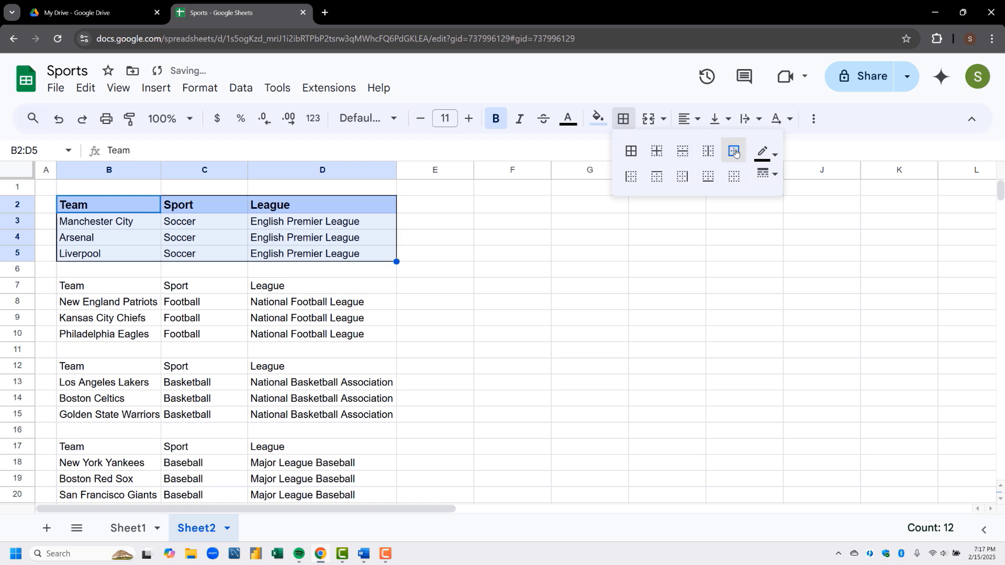
pyautogui.click(471, 308)
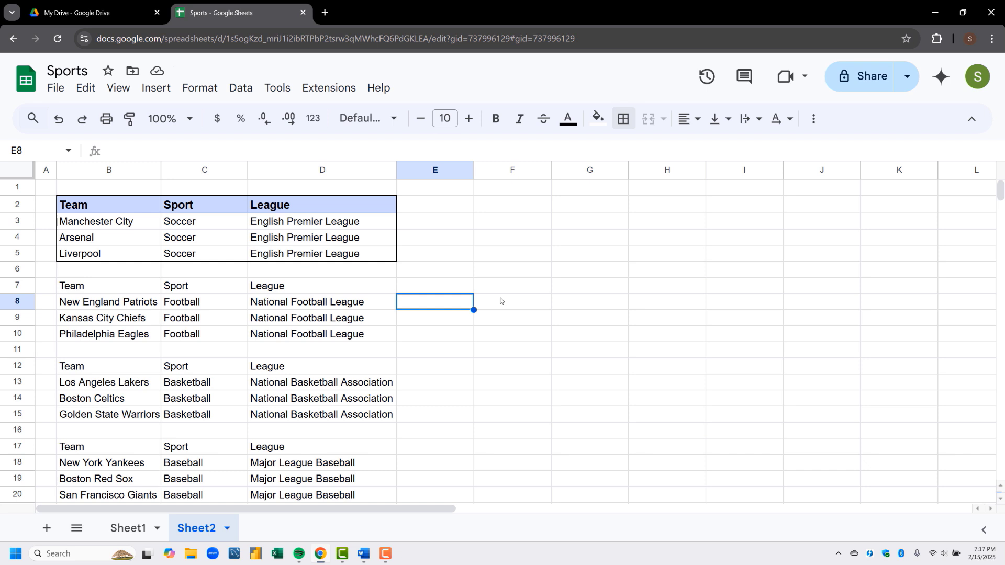
# - Copy the formatting of the soccer table B2:D5 onto the football table B7:D10 with Paint format
pyautogui.click(105, 286)
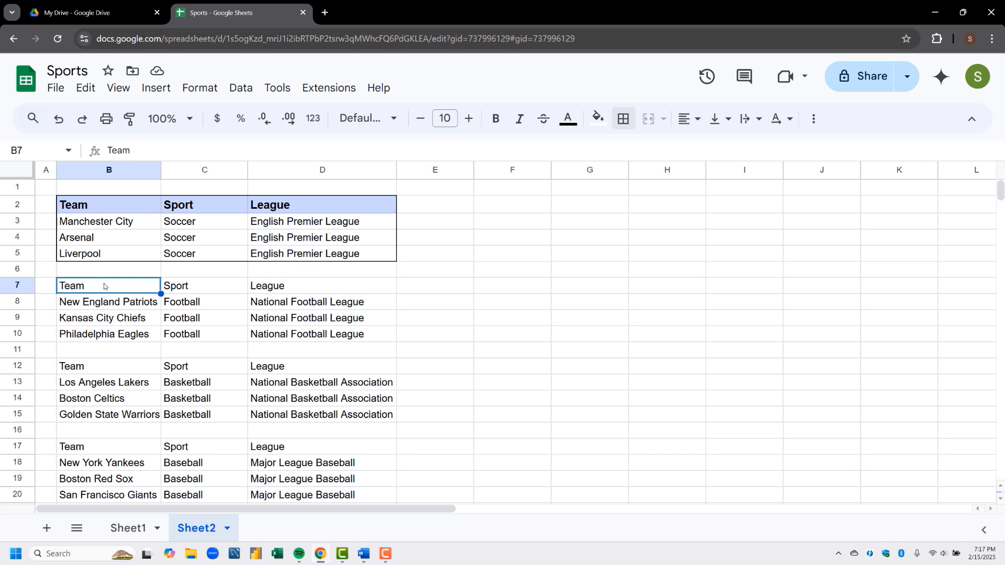
pyautogui.click(106, 209)
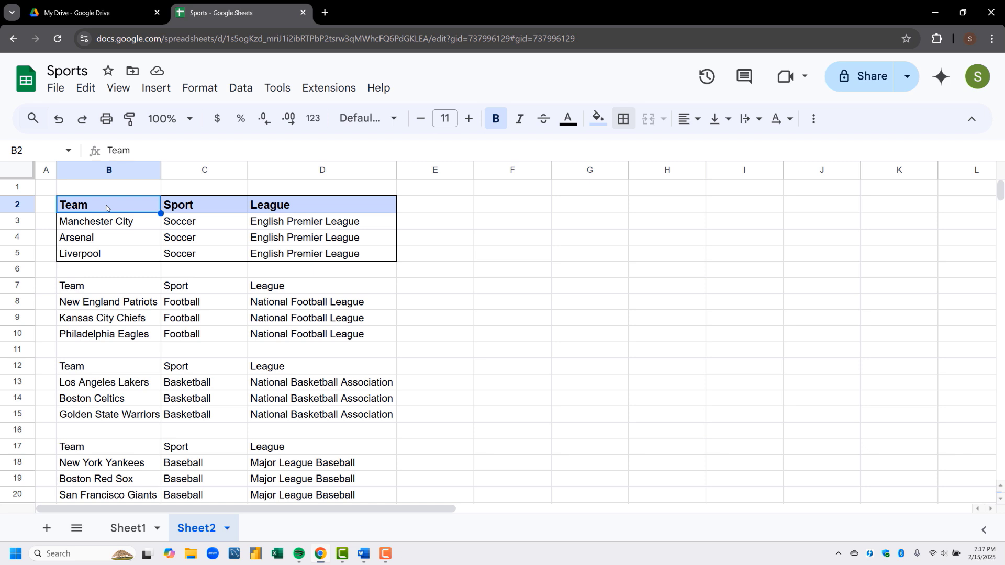
pyautogui.hotkey('shift', 'Right')
pyautogui.hotkey('shift', 'Right')
pyautogui.hotkey('shift', 'Down')
pyautogui.hotkey('shift', 'Down')
pyautogui.hotkey('shift', 'Down')
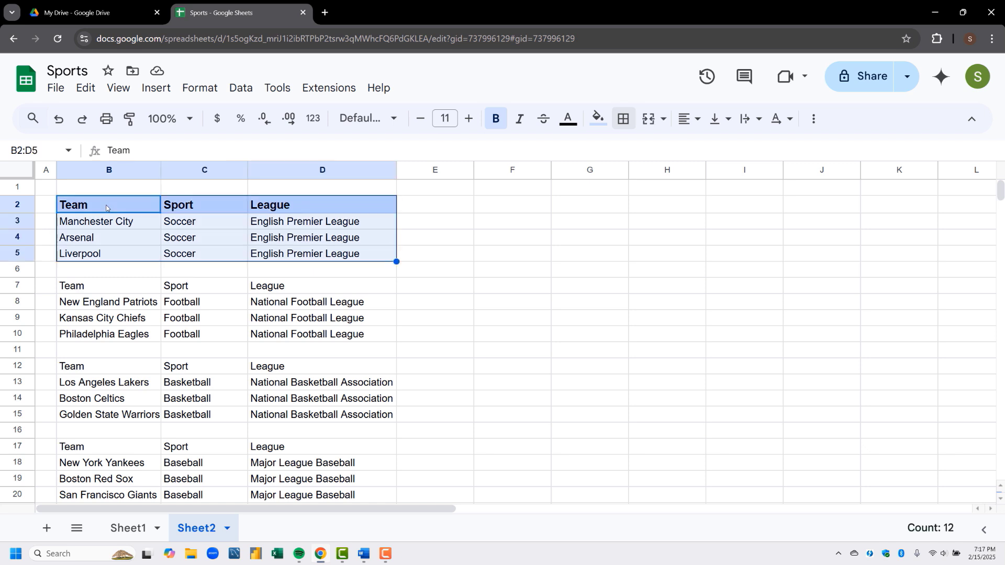
pyautogui.click(128, 121)
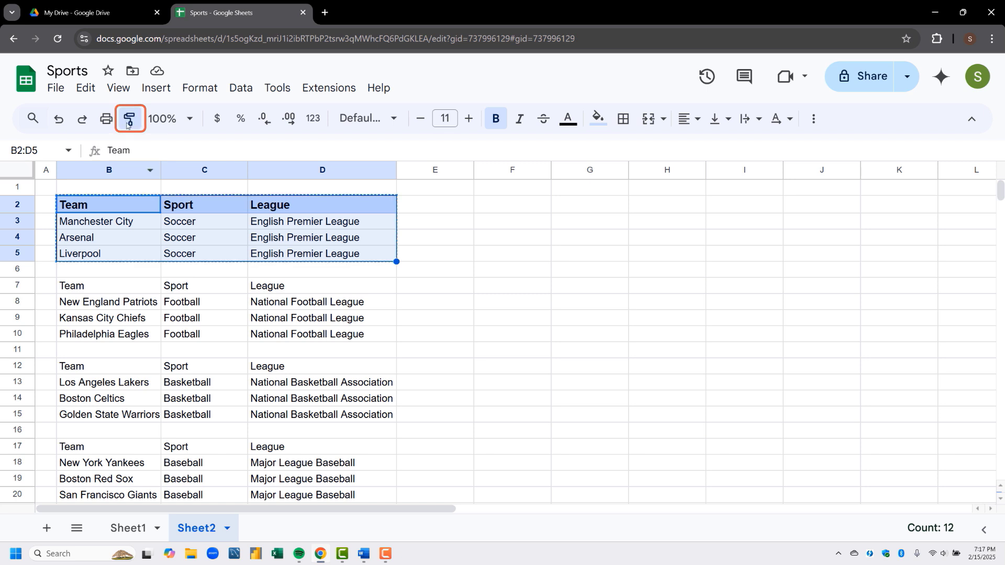
pyautogui.moveTo(102, 288)
pyautogui.mouseDown()
pyautogui.moveTo(256, 300)
pyautogui.moveTo(323, 333)
pyautogui.mouseUp()
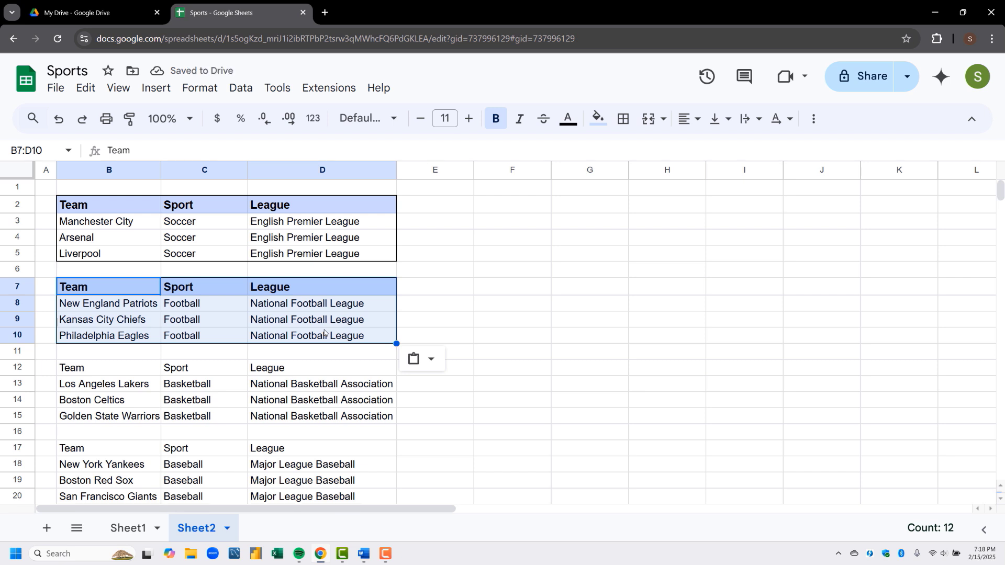
# - Copy the same table formatting onto the basketball table B12:D15 and the baseball table B17:D20
pyautogui.click(130, 119)
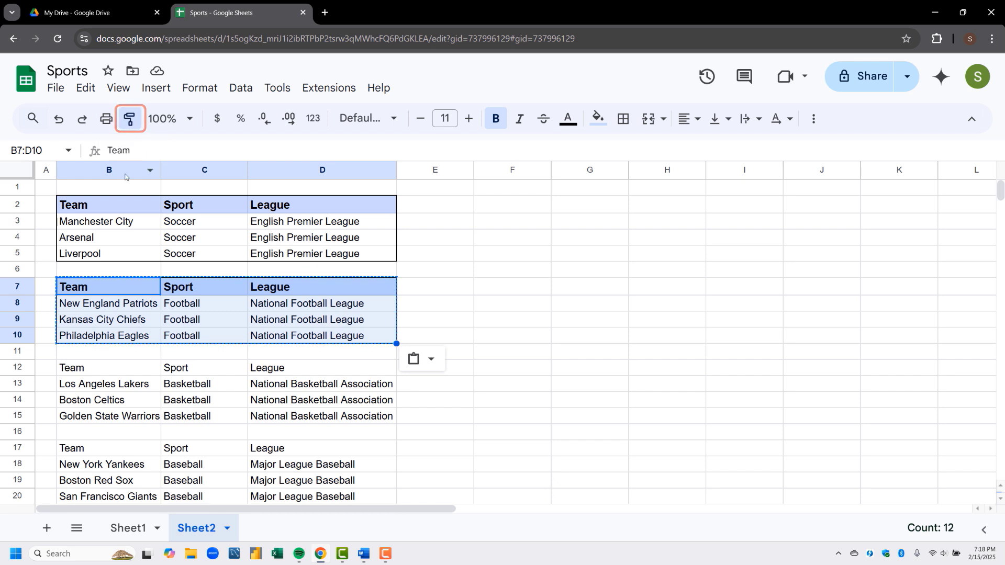
pyautogui.moveTo(108, 372)
pyautogui.mouseDown()
pyautogui.moveTo(272, 372)
pyautogui.moveTo(301, 413)
pyautogui.mouseUp()
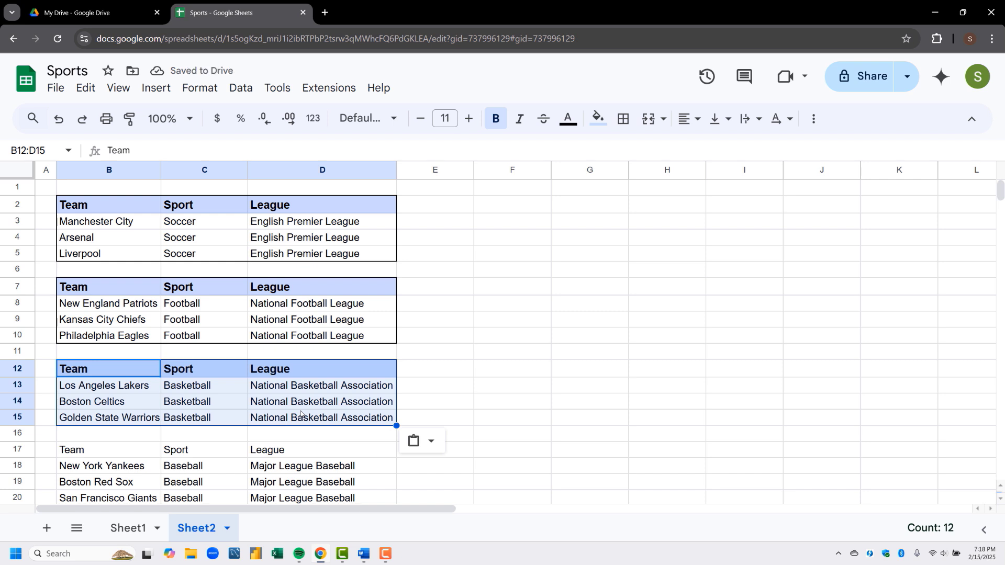
pyautogui.scroll(-1, 301, 414)
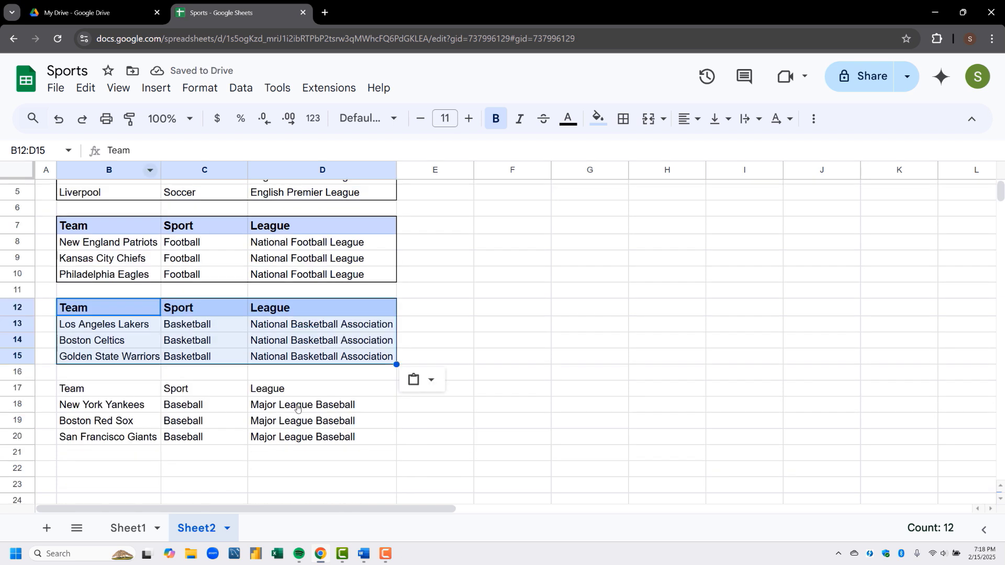
pyautogui.click(129, 119)
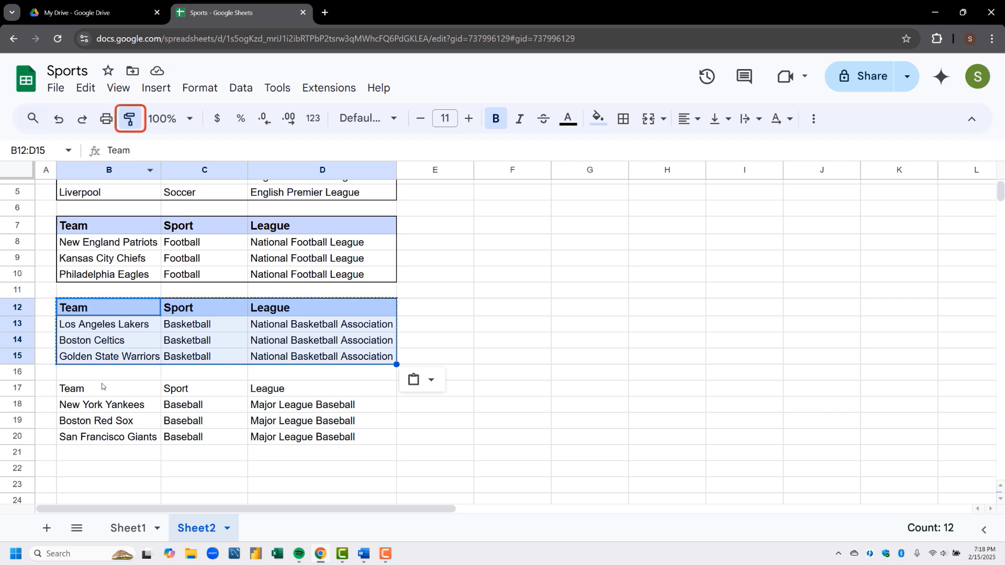
pyautogui.click(121, 394)
pyautogui.moveTo(121, 398)
pyautogui.mouseDown()
pyautogui.moveTo(262, 409)
pyautogui.moveTo(287, 425)
pyautogui.moveTo(286, 437)
pyautogui.mouseUp()
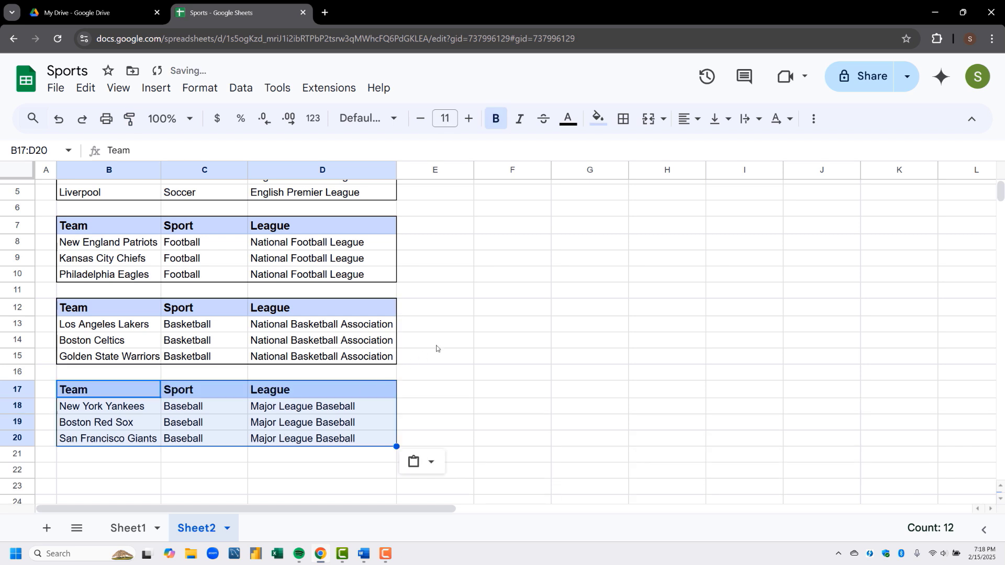
pyautogui.click(437, 346)
pyautogui.scroll(2, 548, 334)
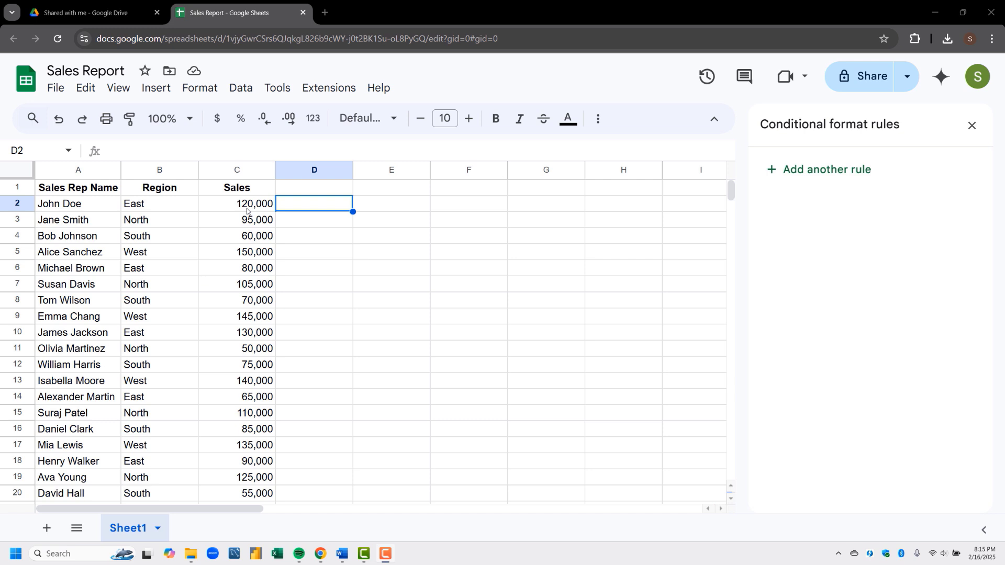
# - Start a single-color conditional formatting rule for the sales values in C2:C21
pyautogui.click(247, 210)
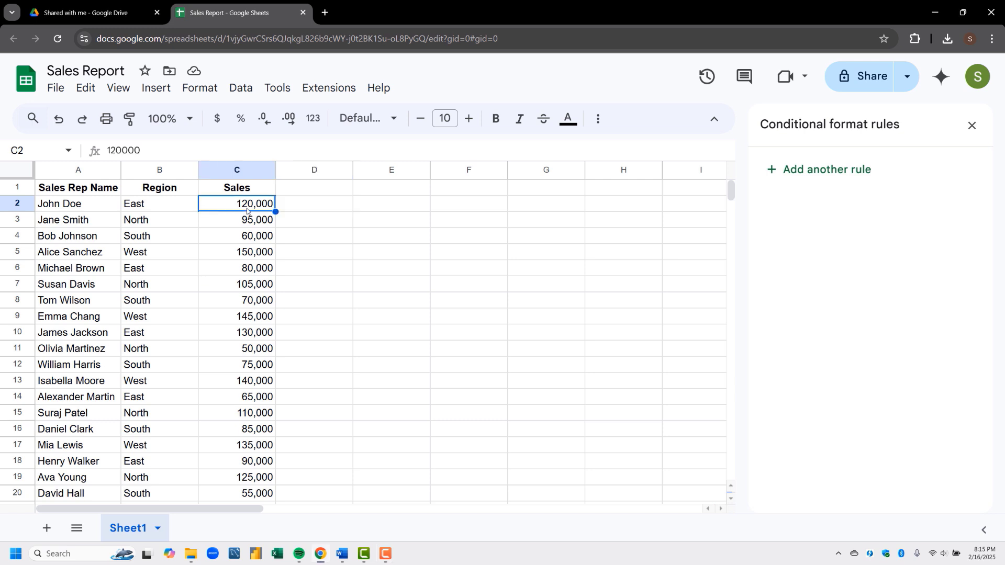
pyautogui.hotkey('shift', 'Down')
pyautogui.hotkey('shift', 'Down')
pyautogui.hotkey('shift', 'Down')
pyautogui.hotkey('shift', 'Down')
pyautogui.hotkey('shift', 'Down')
pyautogui.hotkey('shift', 'Down')
pyautogui.hotkey('shift', 'Down')
pyautogui.hotkey('shift', 'Down')
pyautogui.hotkey('shift', 'Down')
pyautogui.hotkey('shift', 'Down')
pyautogui.hotkey('shift', 'Down')
pyautogui.hotkey('shift', 'Down')
pyautogui.hotkey('shift', 'Down')
pyautogui.hotkey('shift', 'Down')
pyautogui.hotkey('shift', 'Down')
pyautogui.hotkey('shift', 'Down')
pyautogui.hotkey('shift', 'Down')
pyautogui.hotkey('shift', 'Down')
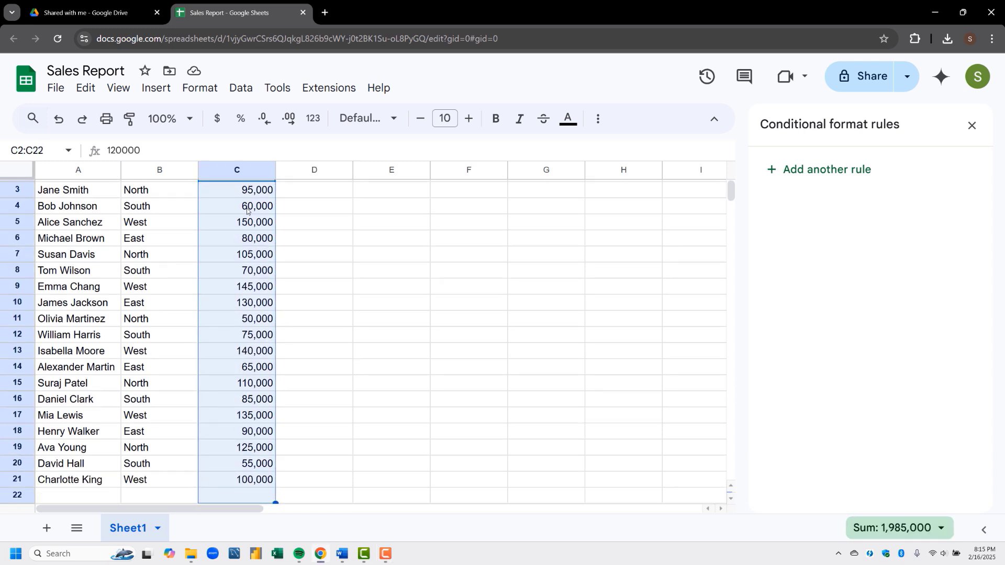
pyautogui.hotkey('shift', 'Up')
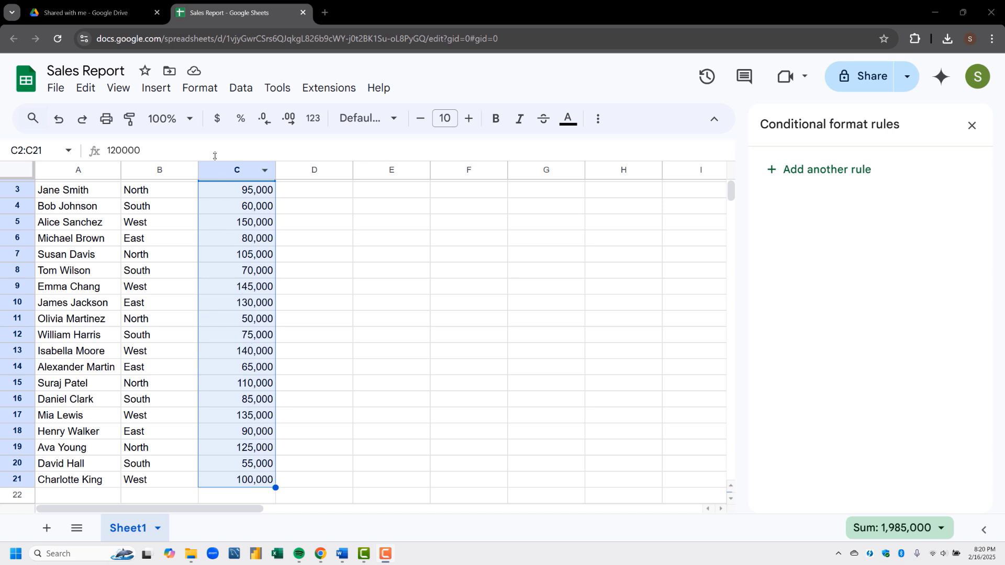
pyautogui.click(200, 89)
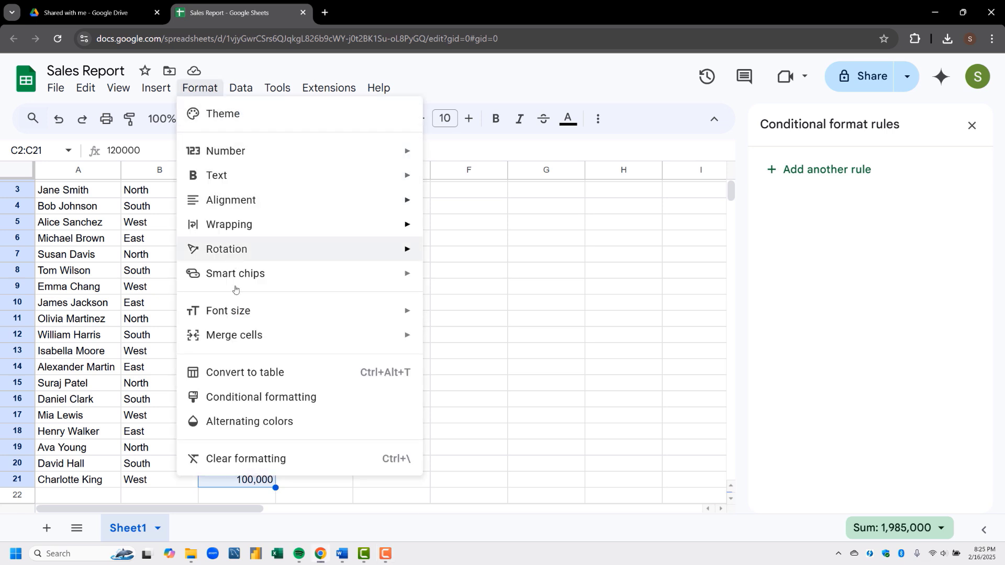
pyautogui.click(260, 396)
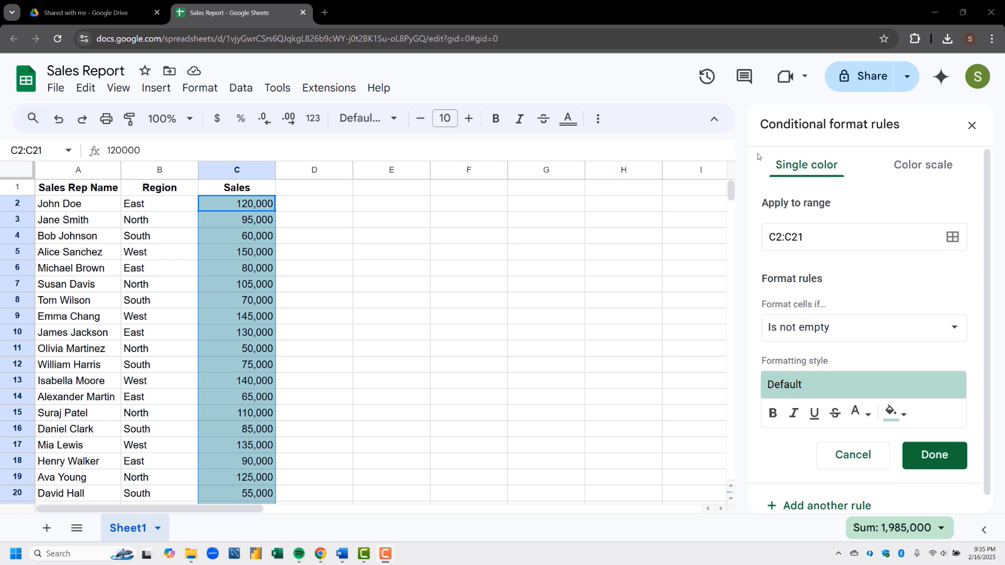
pyautogui.click(920, 174)
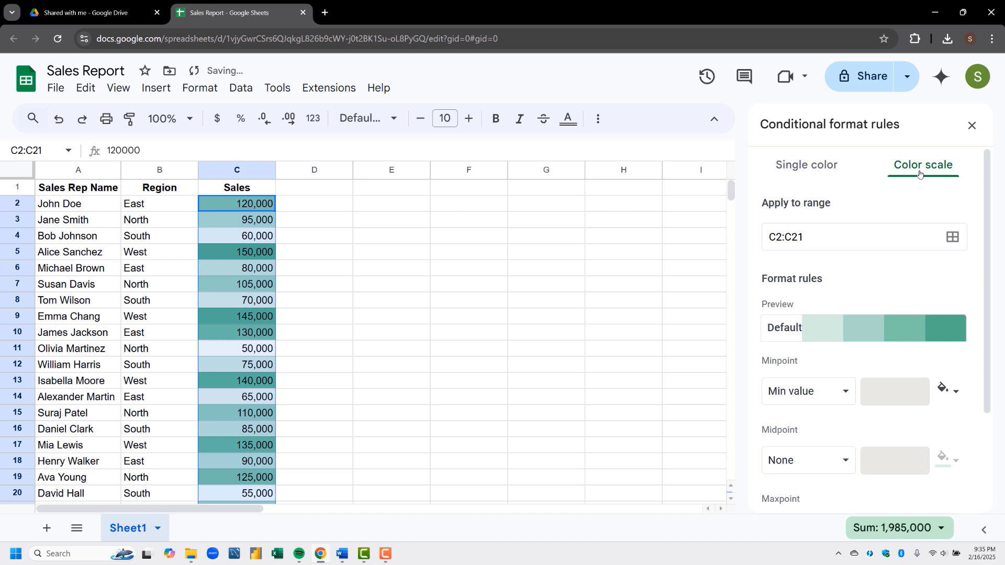
pyautogui.click(794, 164)
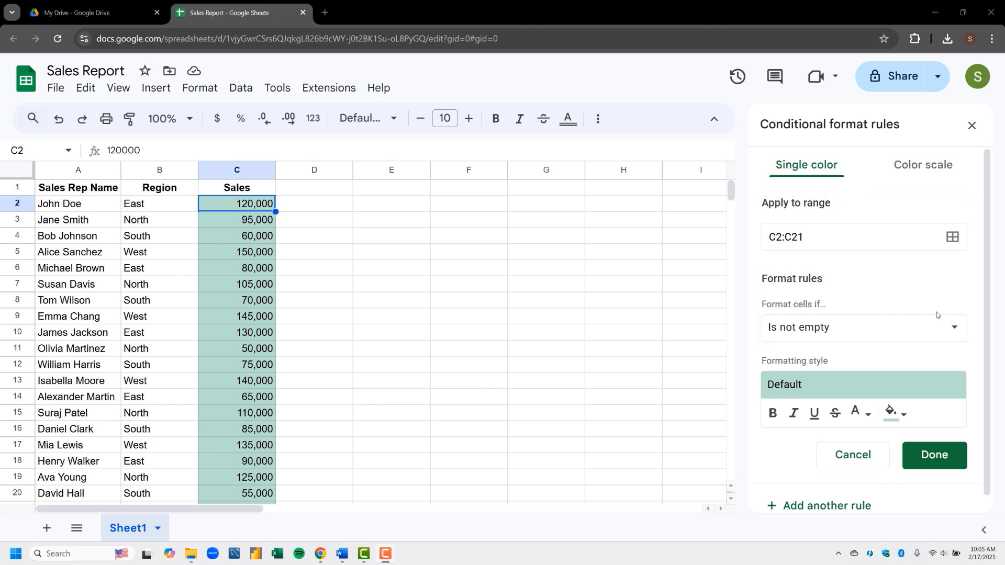
# - Set the rule's condition to format cells that are greater than a value
pyautogui.click(953, 328)
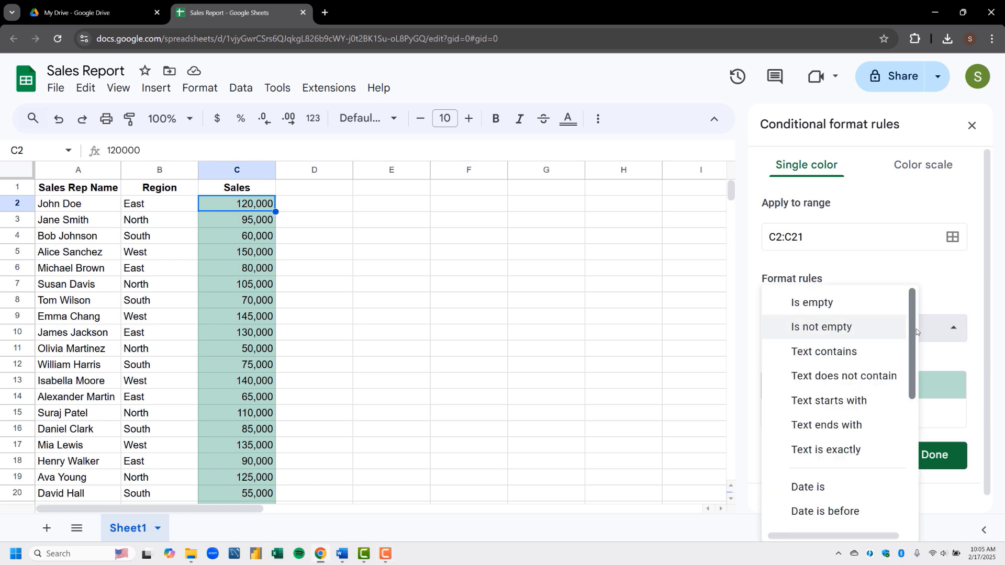
pyautogui.scroll(-2, 912, 331)
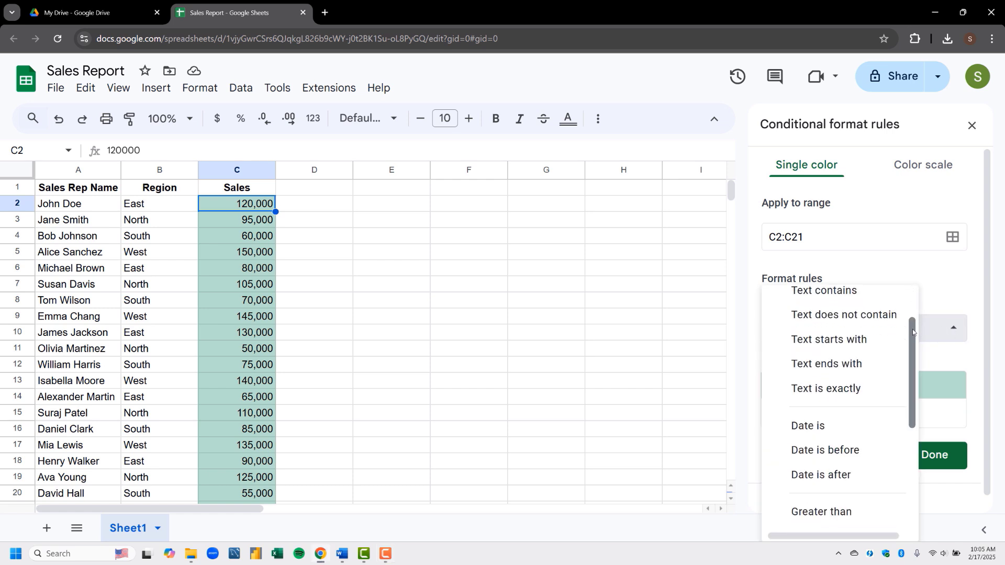
pyautogui.scroll(-2, 913, 331)
pyautogui.scroll(-2, 912, 331)
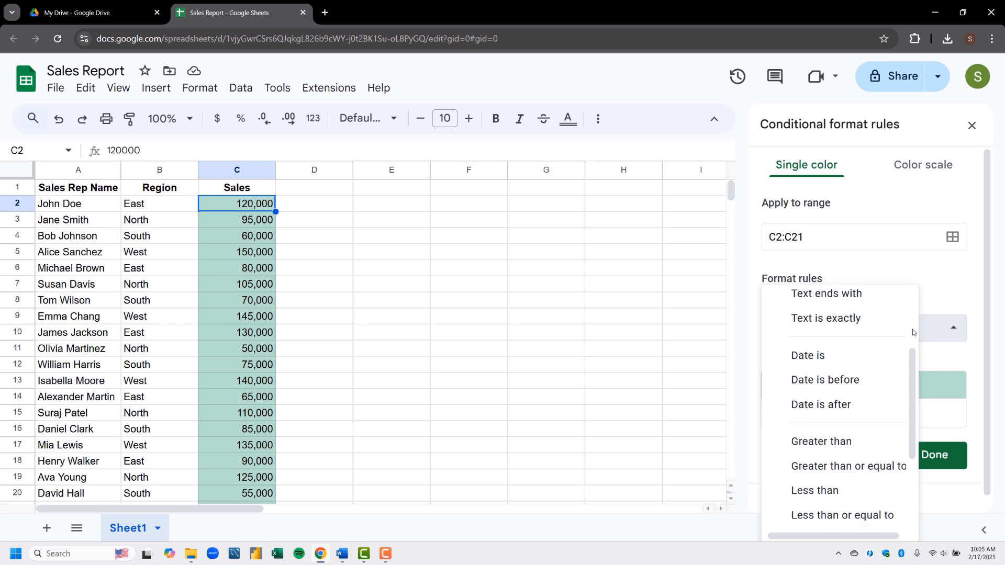
pyautogui.scroll(-2, 913, 331)
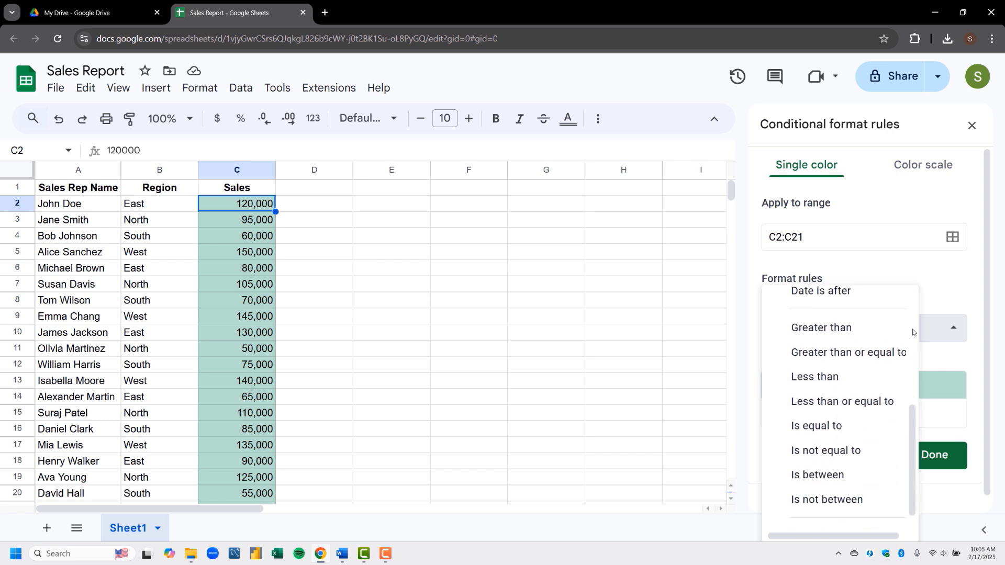
pyautogui.scroll(-1, 913, 331)
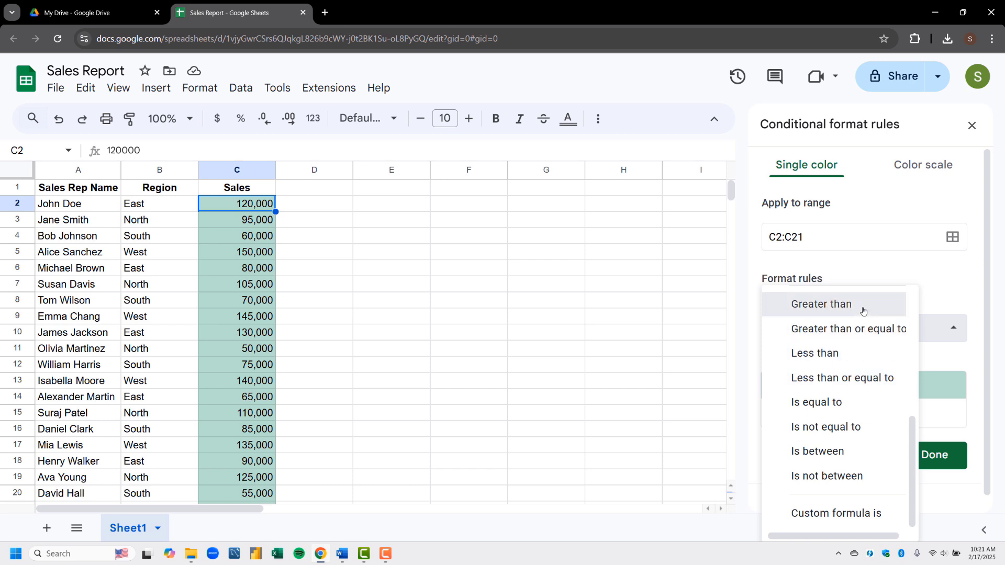
pyautogui.click(862, 310)
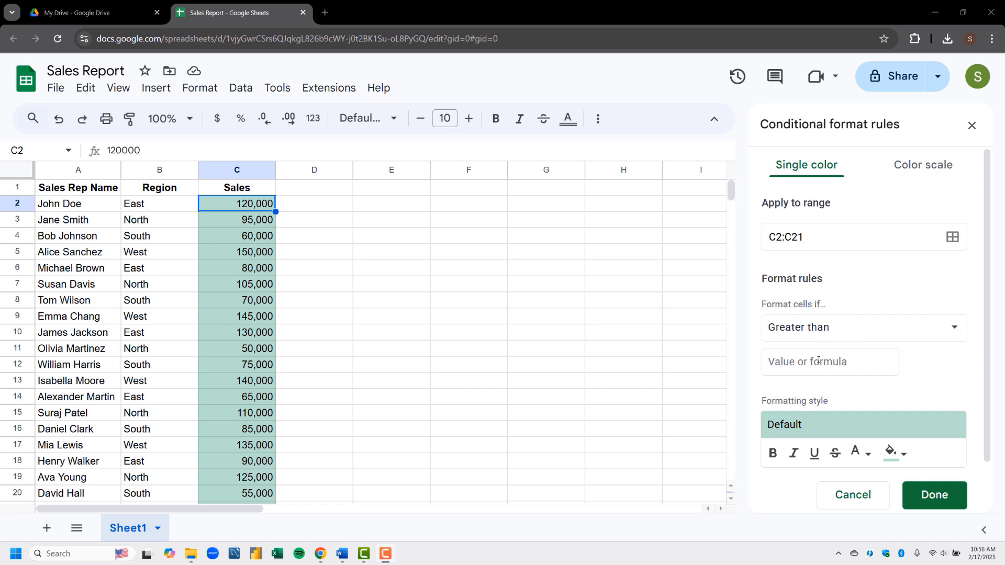
# - Set the rule's comparison value to 125000 and save it with the default green fill
pyautogui.click(818, 361)
pyautogui.write('1')
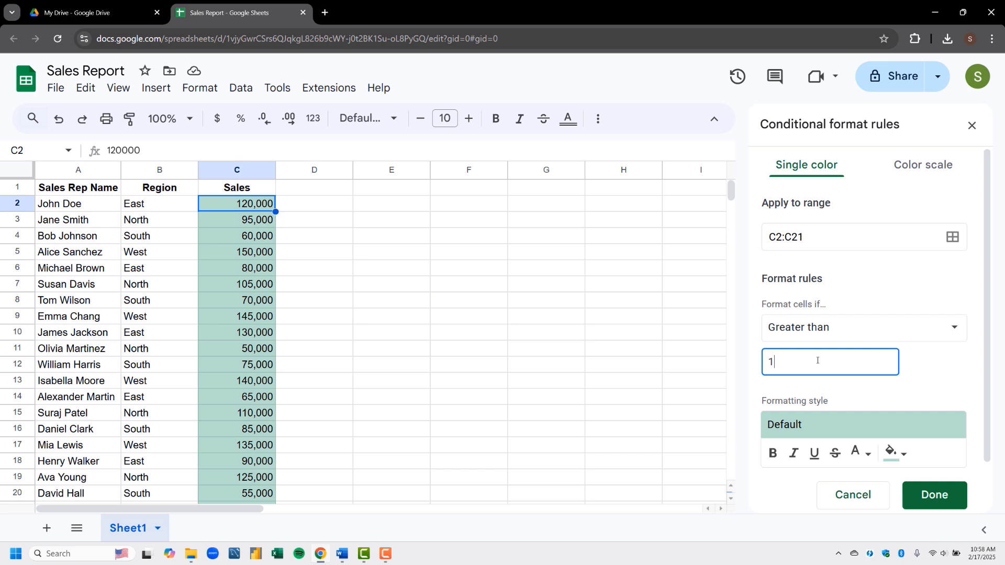
pyautogui.write('25000')
pyautogui.click(946, 380)
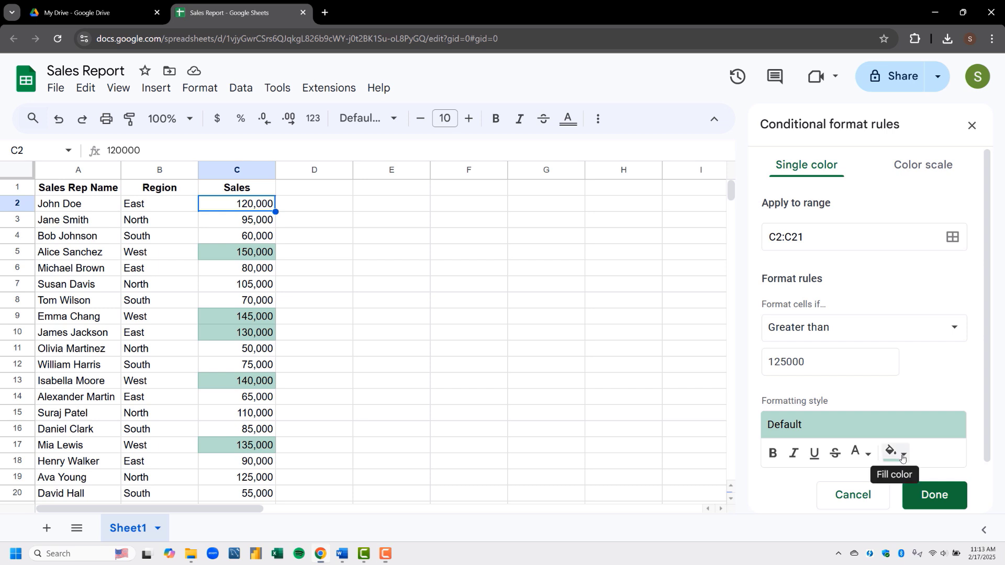
pyautogui.click(902, 454)
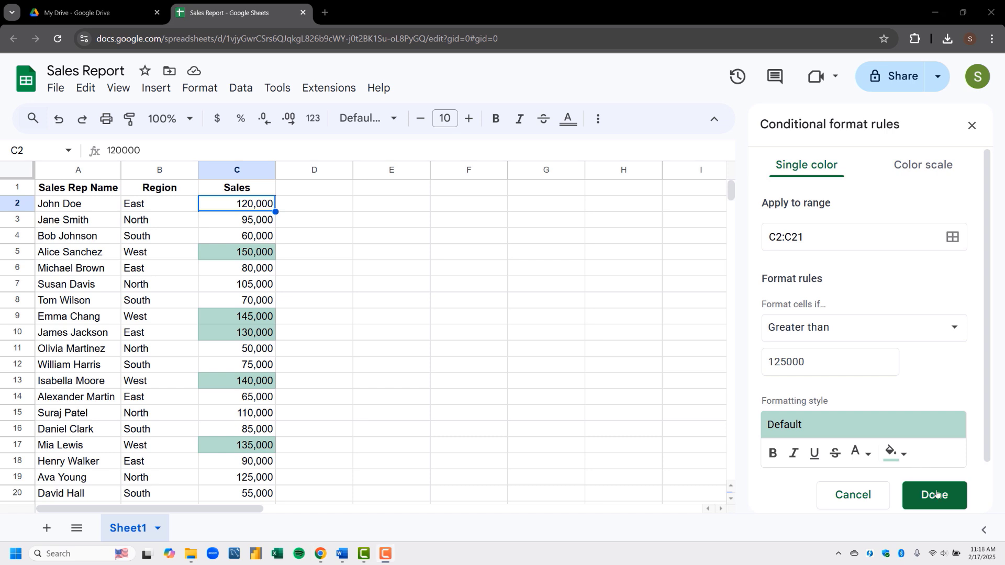
pyautogui.click(938, 496)
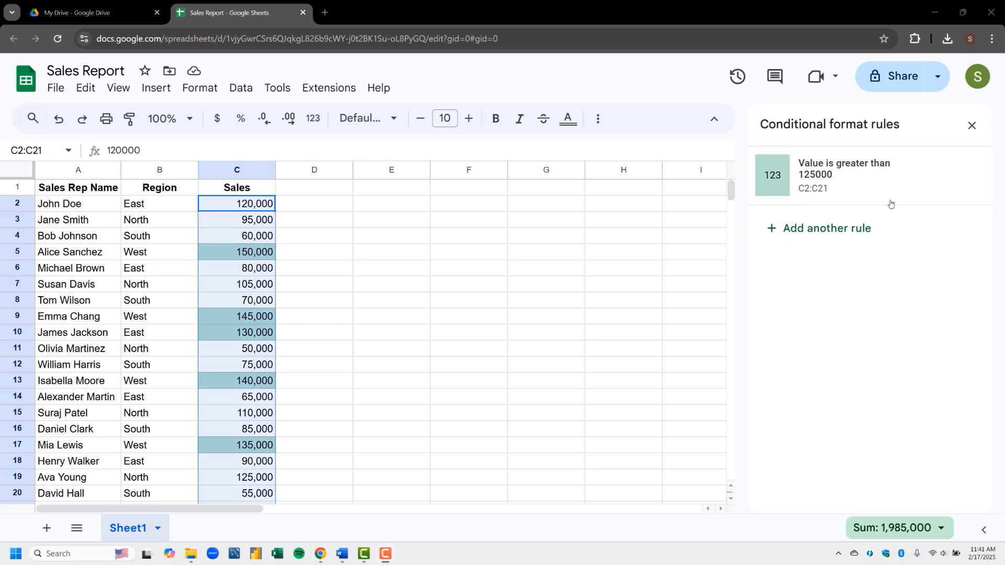
pyautogui.moveTo(939, 187)
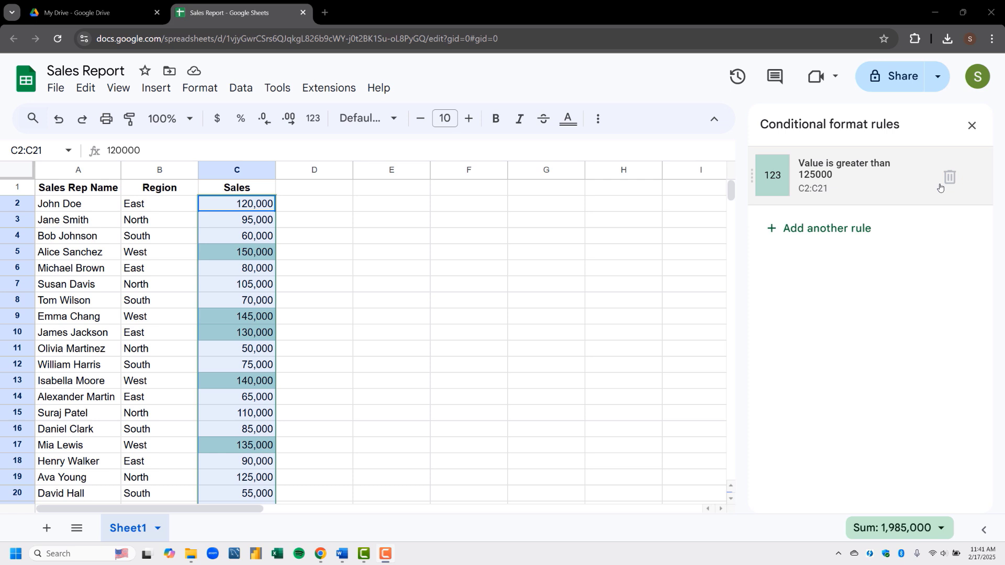